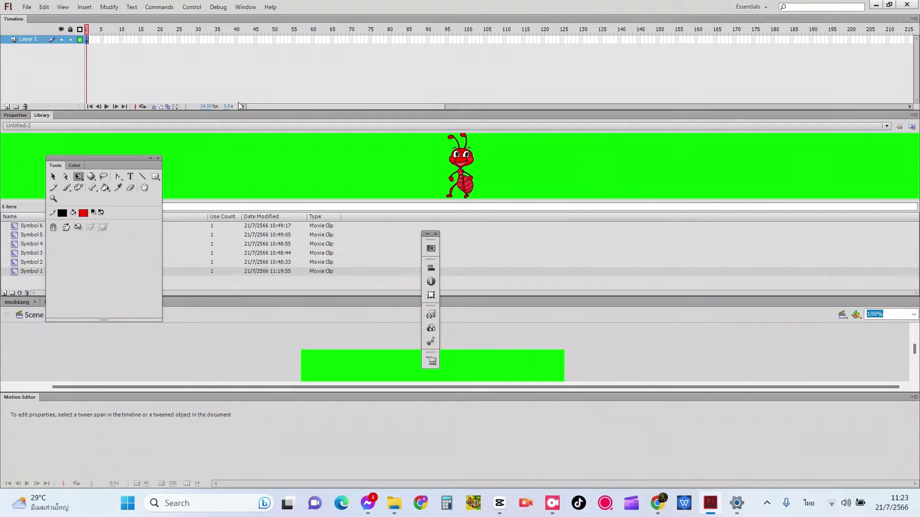
Dock the Library as a full-height column at the workspace's right edge, with the collapsed icon panels in a single strip beside it
left_click_drag(48, 115, 556, 112)
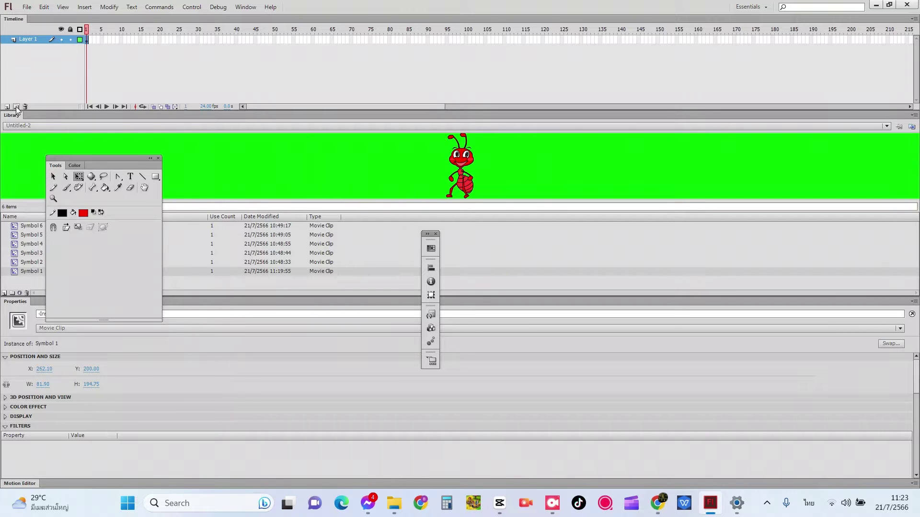
left_click_drag(16, 119, 918, 79)
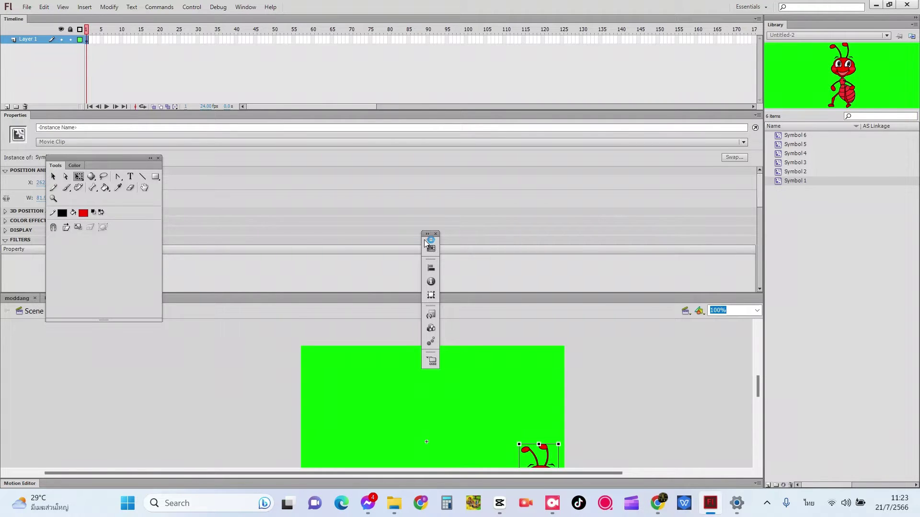
left_click_drag(425, 243, 761, 24)
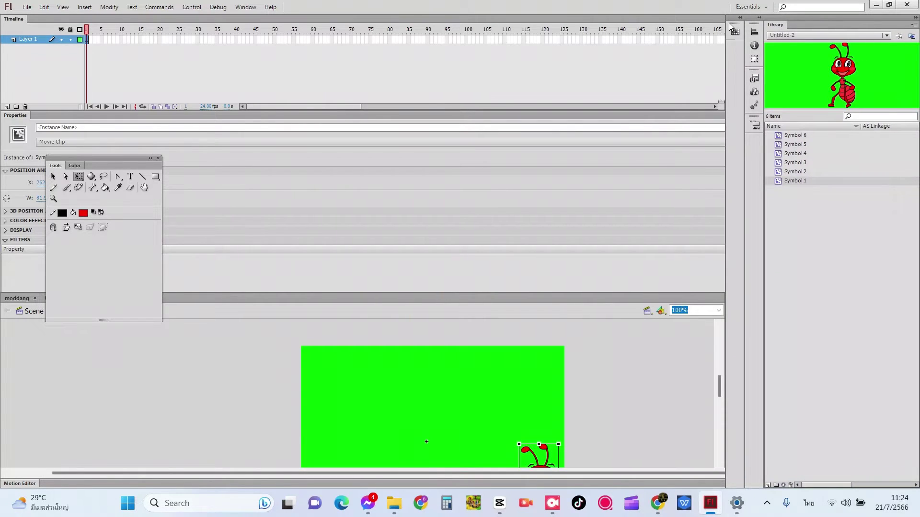
left_click_drag(728, 22, 729, 25)
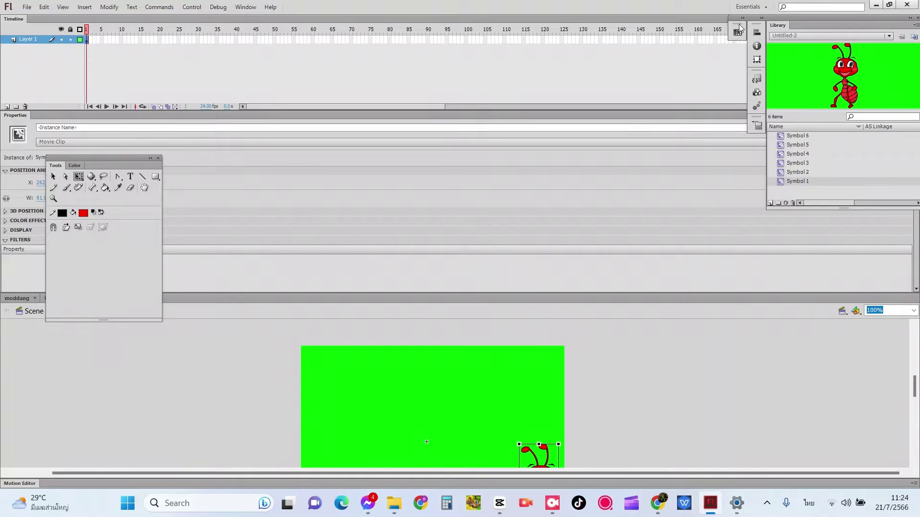
left_click_drag(739, 23, 912, 43)
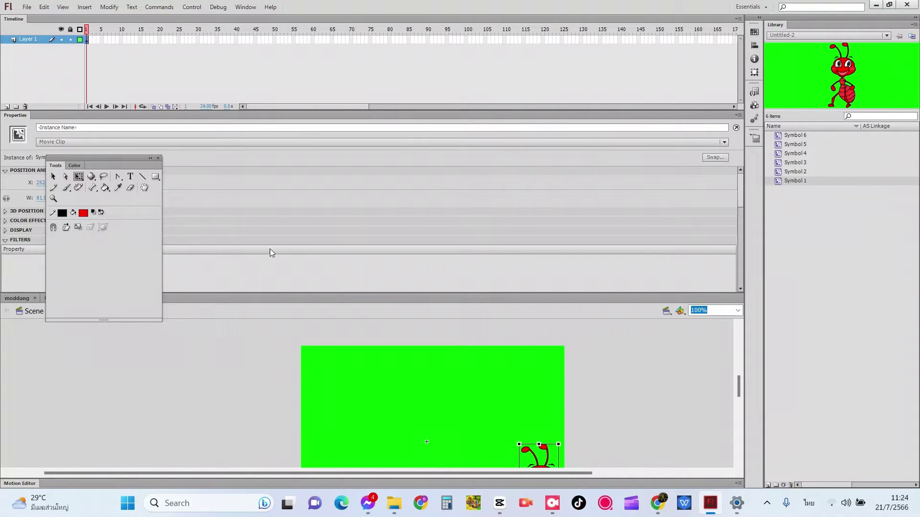
Group the Properties panel with the Library, and float the Color panel with Tools stacked beneath it beside the green stage
left_click_drag(95, 163, 252, 300)
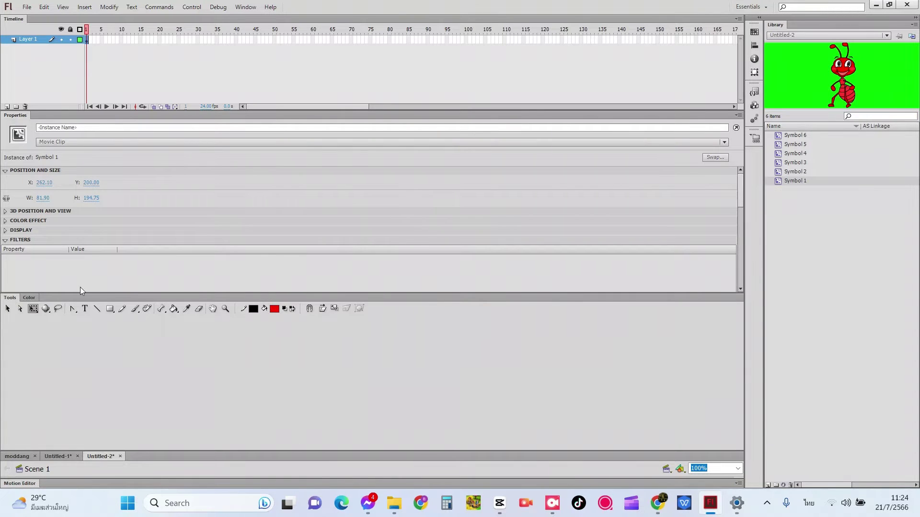
left_click_drag(9, 298, 101, 348)
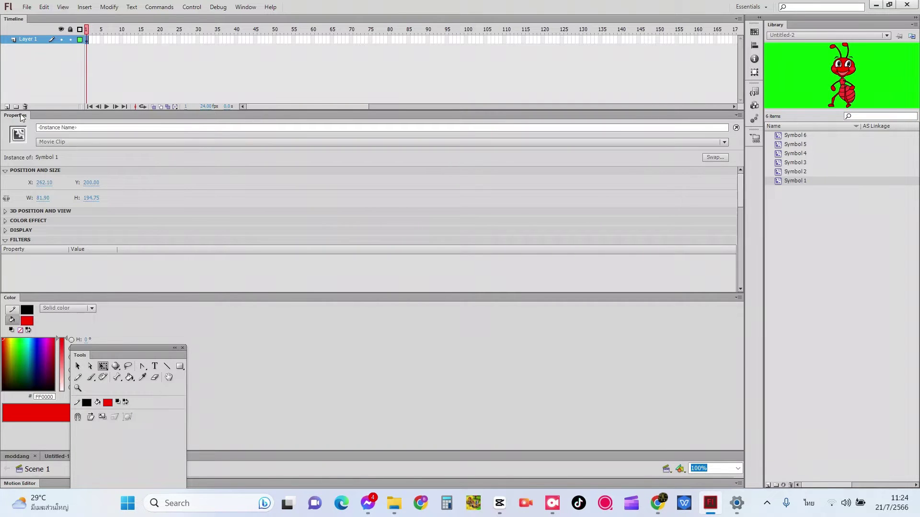
left_click_drag(21, 115, 819, 30)
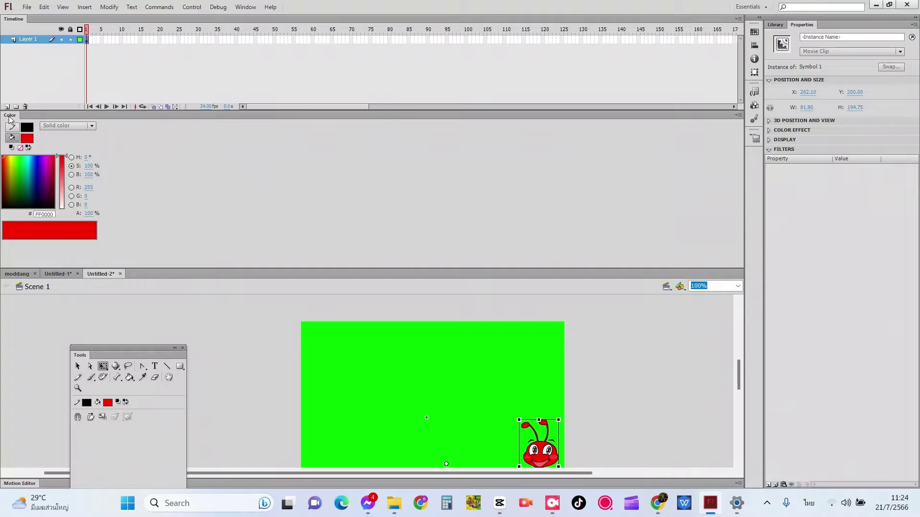
left_click_drag(9, 116, 228, 142)
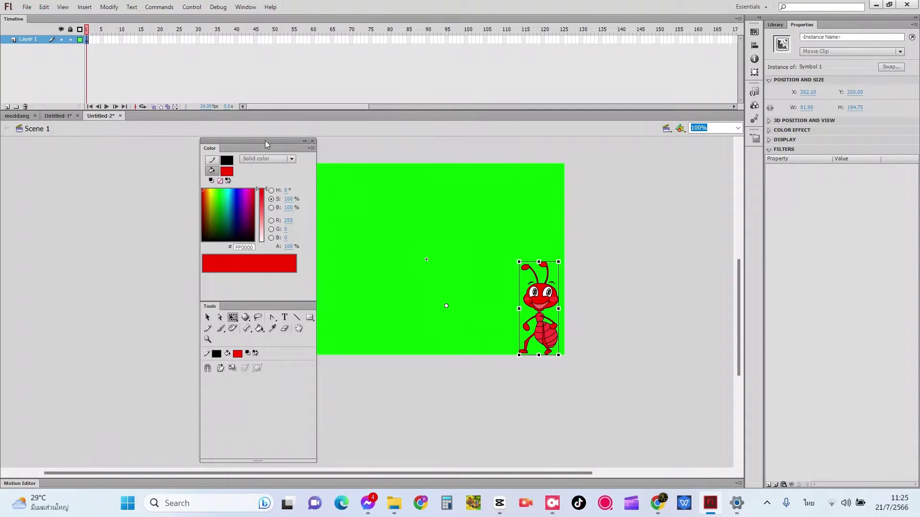
left_click_drag(265, 139, 233, 139)
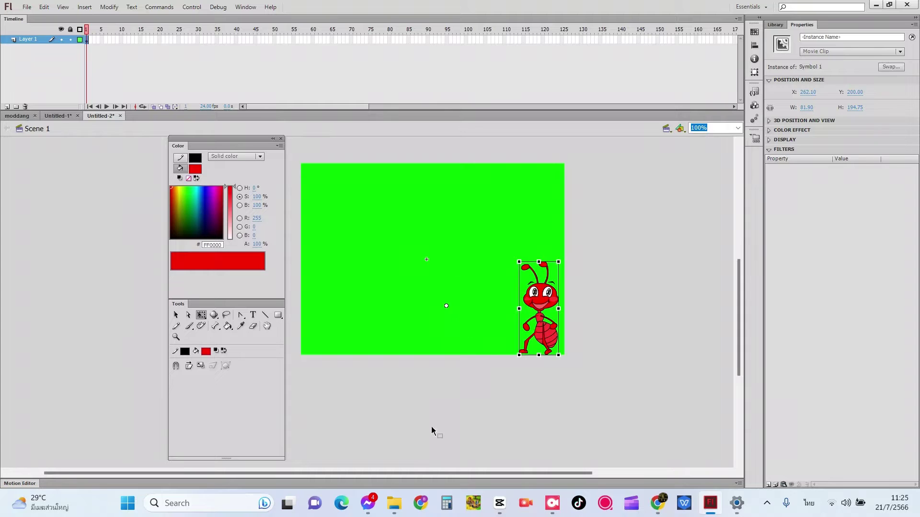
Switch to the flashวาดเอง folder in File Explorer, stretch its window to full height, and shift it toward the stage
mouse_move(394, 503)
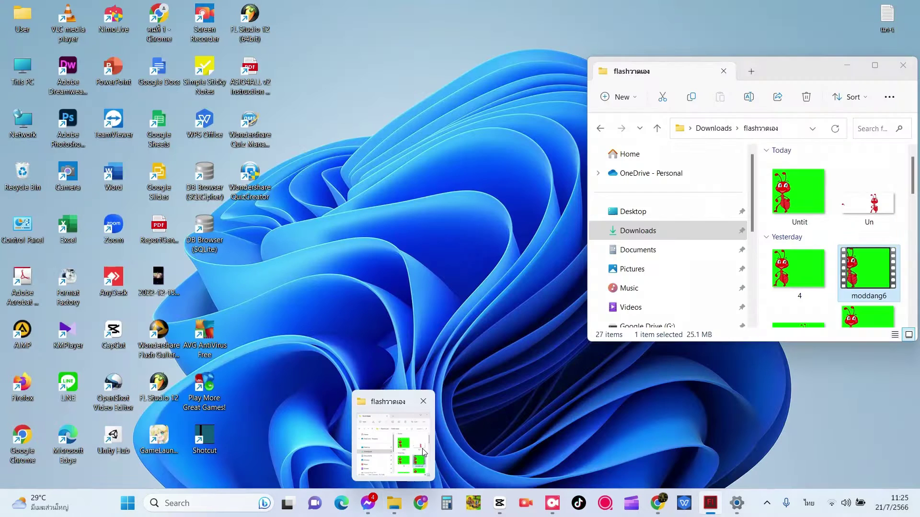
left_click(423, 453)
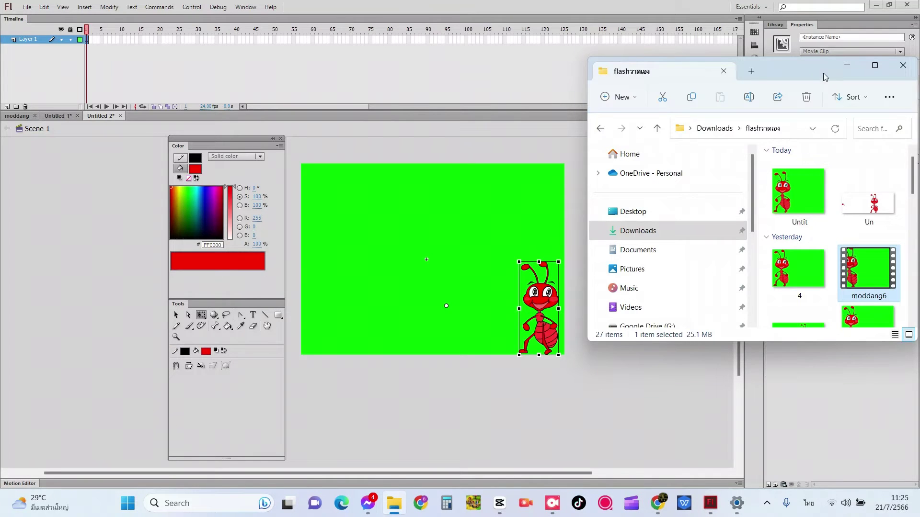
double_click(783, 59)
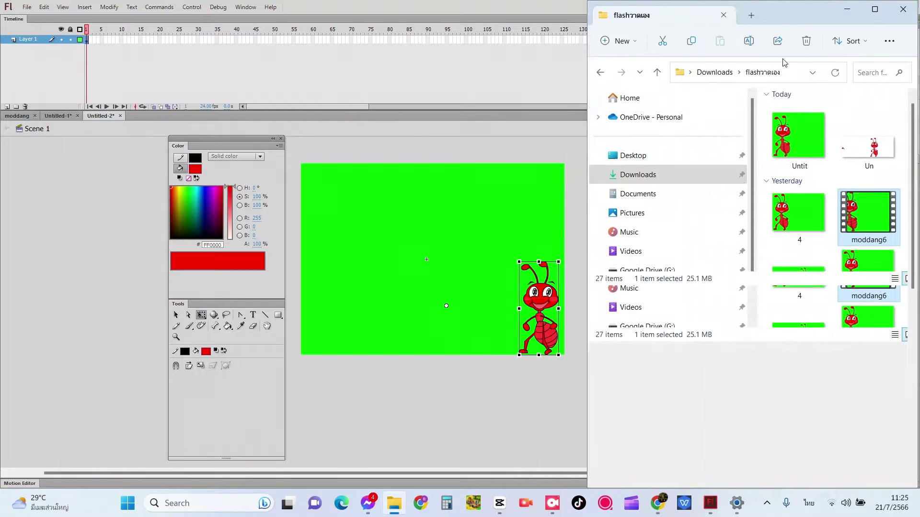
left_click_drag(784, 13, 701, 13)
Browse the folder's images down to the end and open than.png in the image viewer
scroll(710, 254, "down", 6)
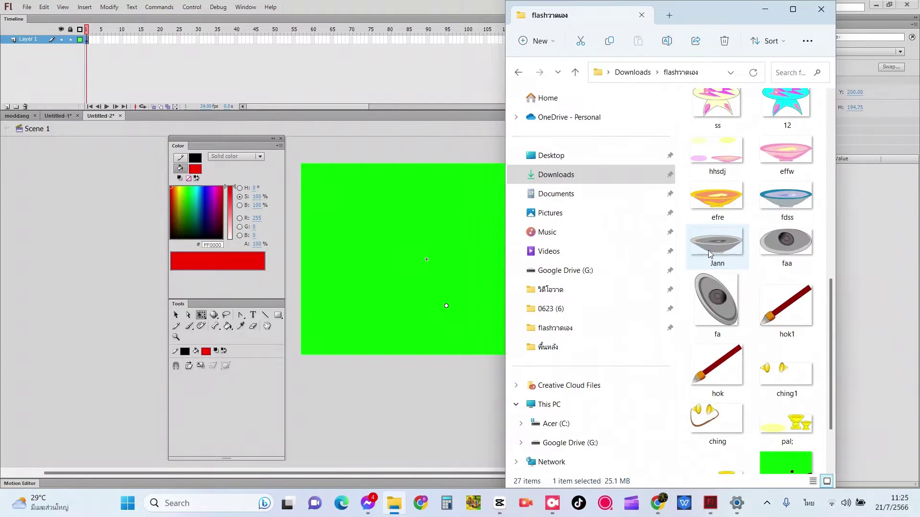
scroll(724, 355, "down", 2)
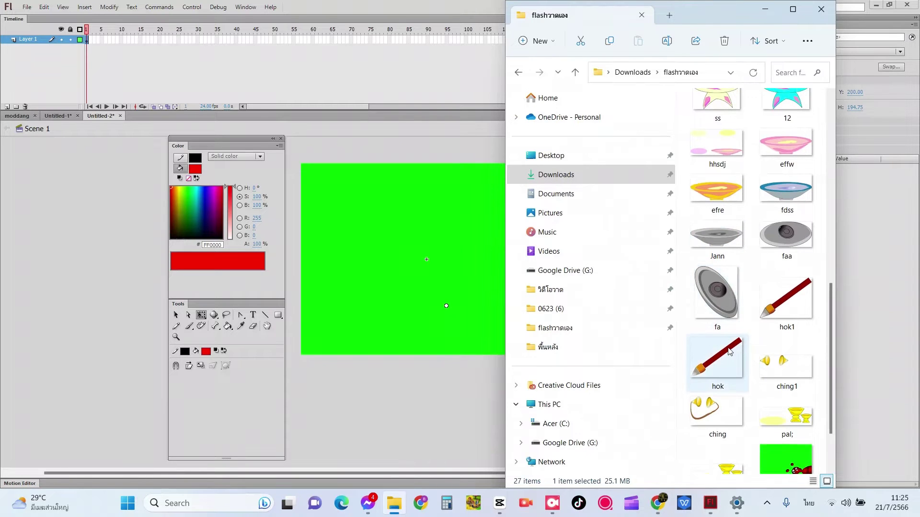
scroll(730, 352, "down", 1)
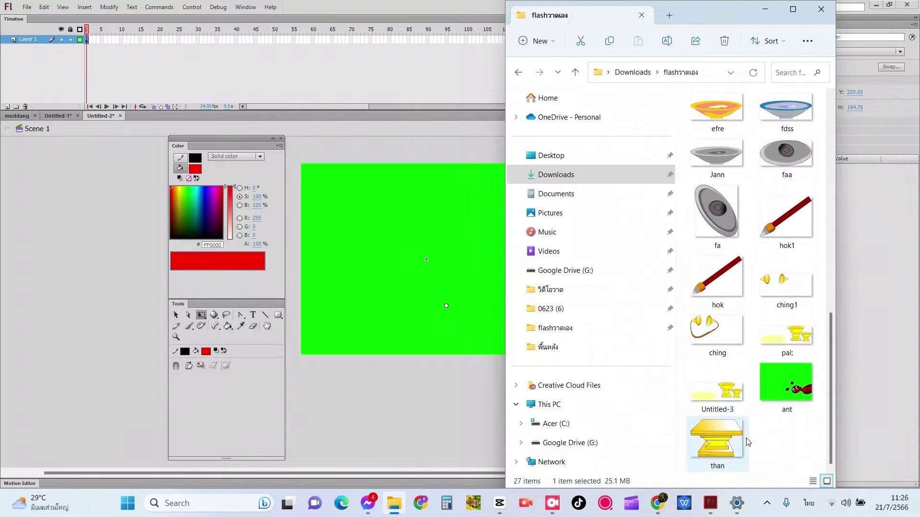
left_click(732, 436)
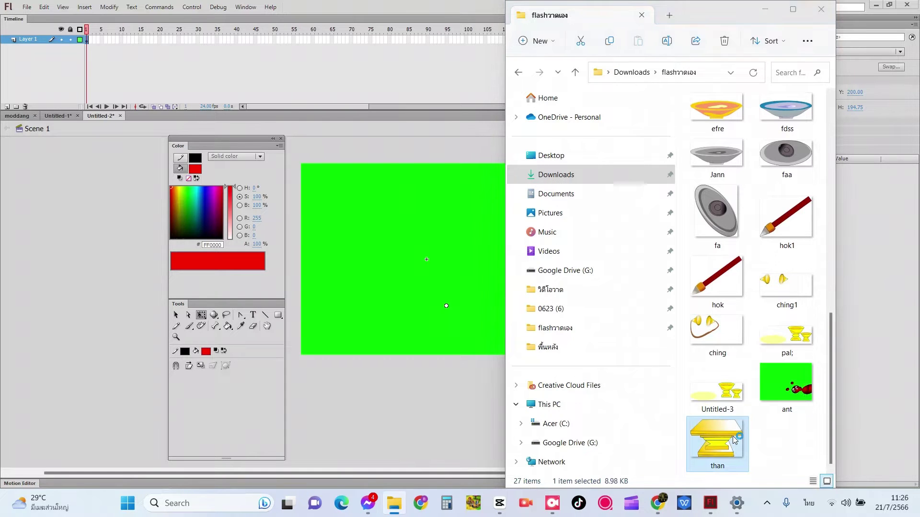
double_click(732, 436)
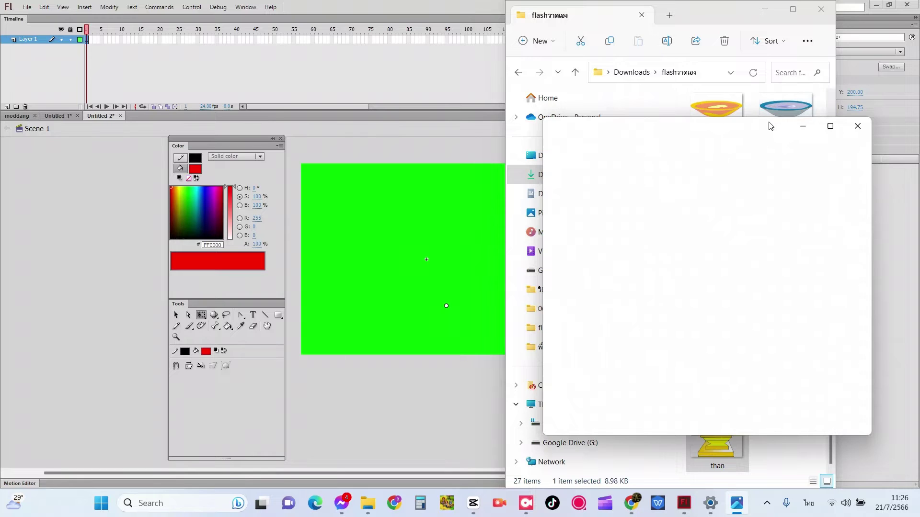
left_click_drag(769, 125, 724, 133)
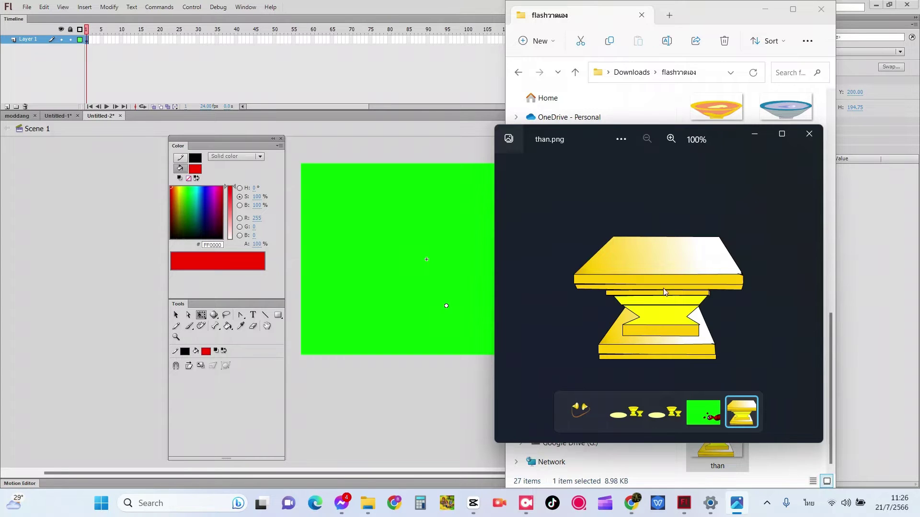
Look through the drawings Untitled-3.png, pal;.png, ching.png and ant.gif, returning to than.png
left_click(662, 416)
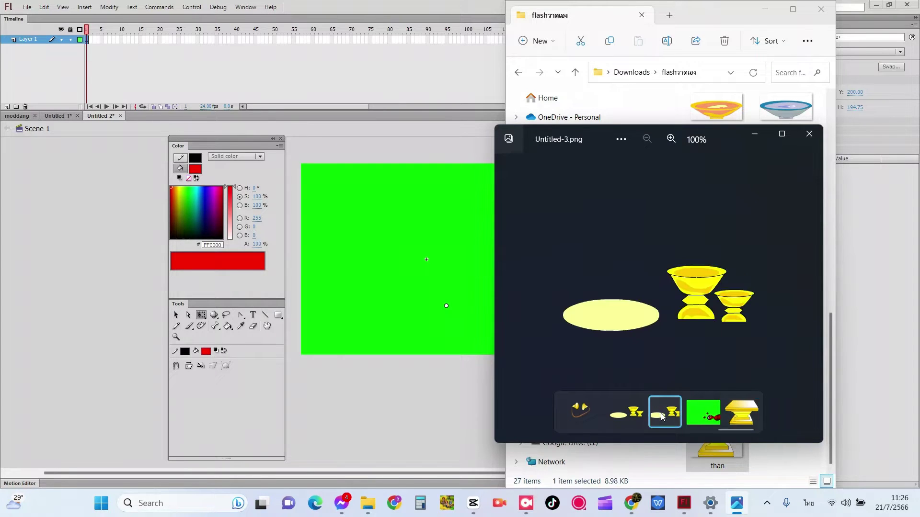
left_click(628, 417)
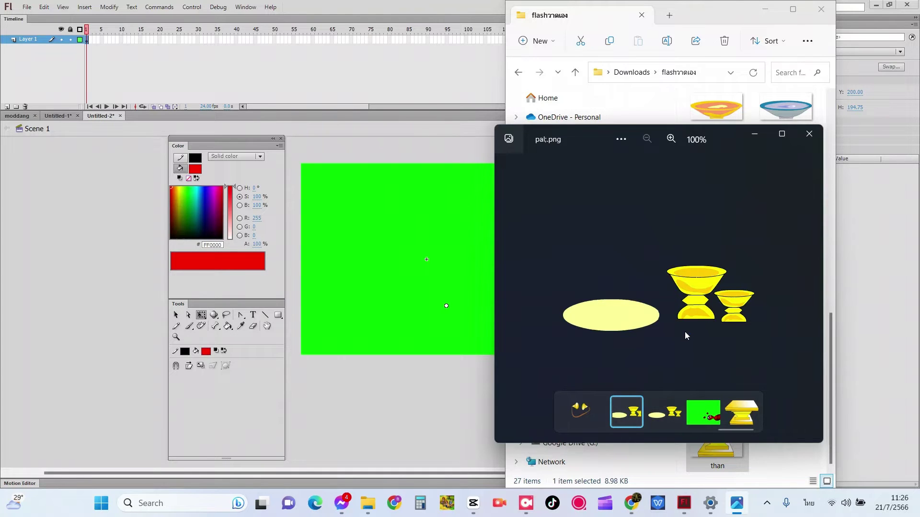
left_click(588, 411)
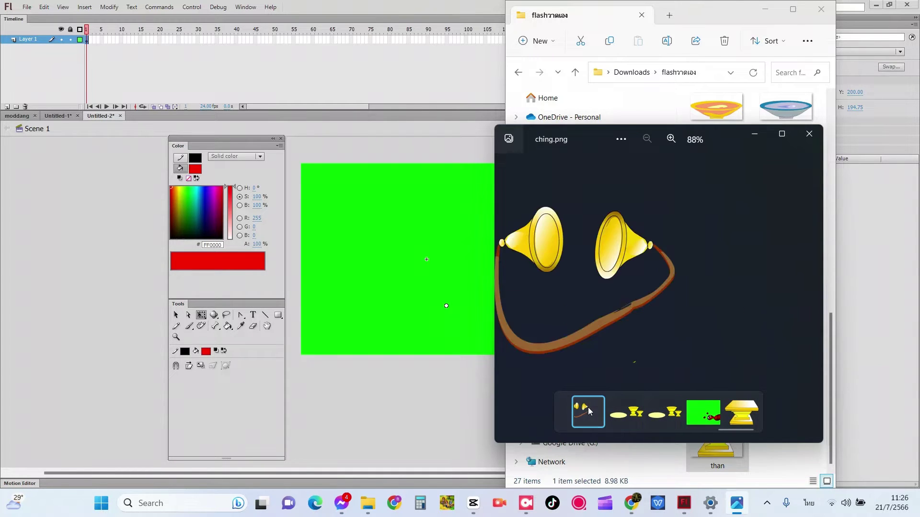
left_click(732, 424)
scroll(731, 421, "down", 3)
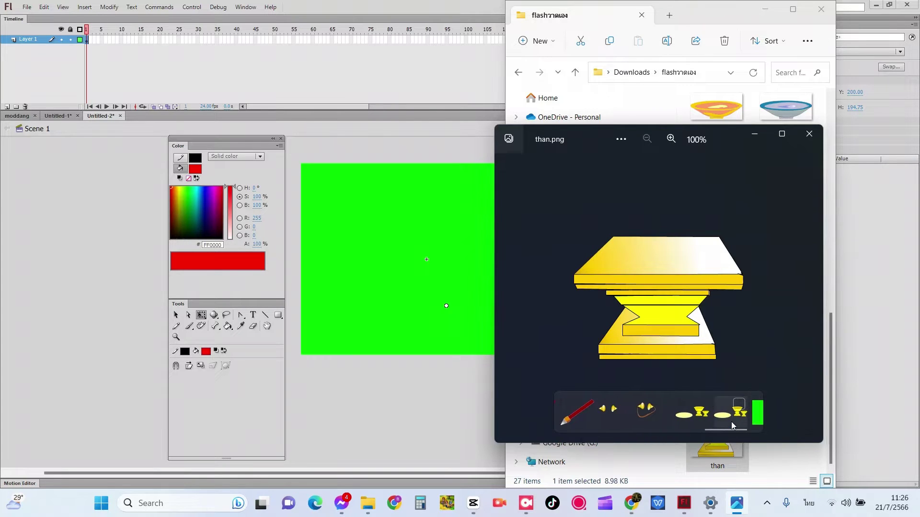
left_click(689, 416)
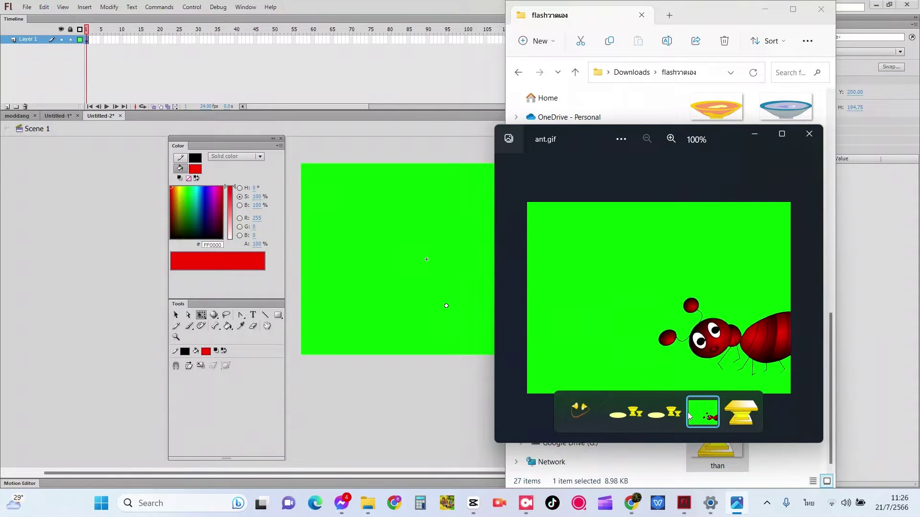
left_click(724, 417)
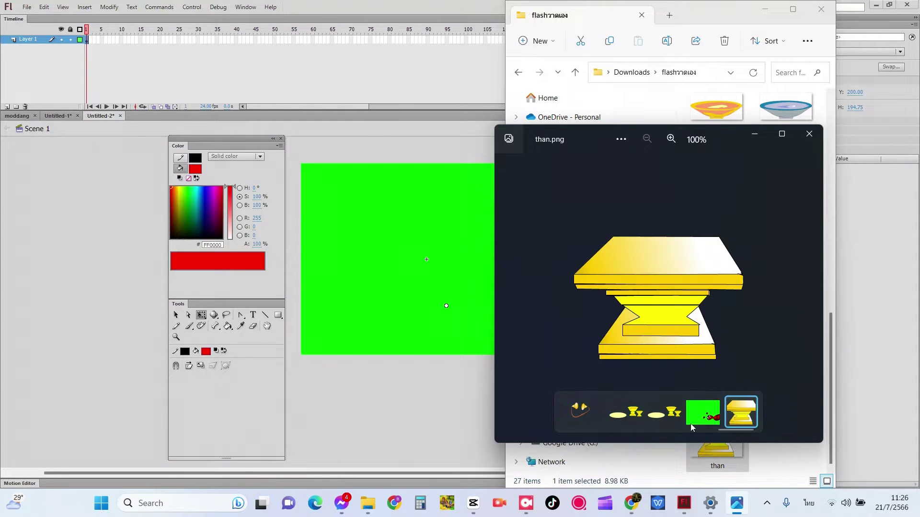
View the earlier drawings in the folder, including pal;.png, hok.png, hok1.png, faa.png and Jann.png
left_click(655, 421)
left_click(637, 415)
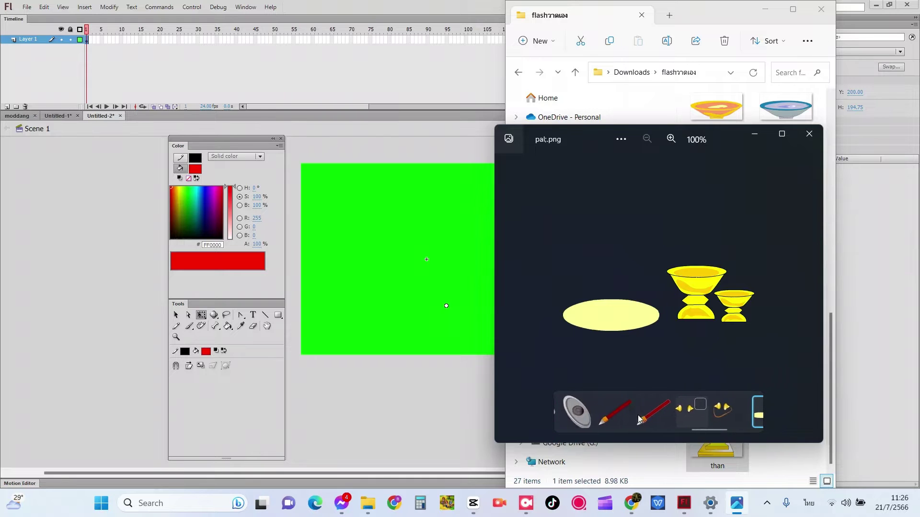
left_click(637, 415)
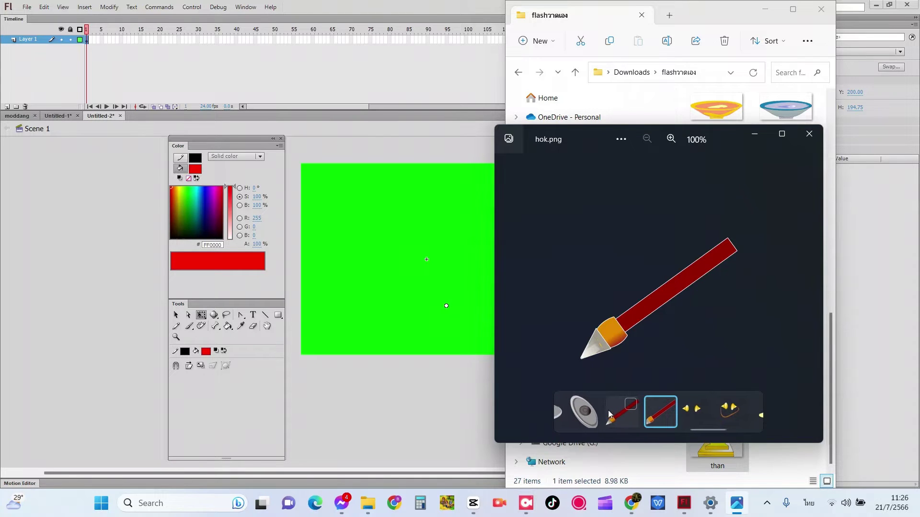
left_click(618, 413)
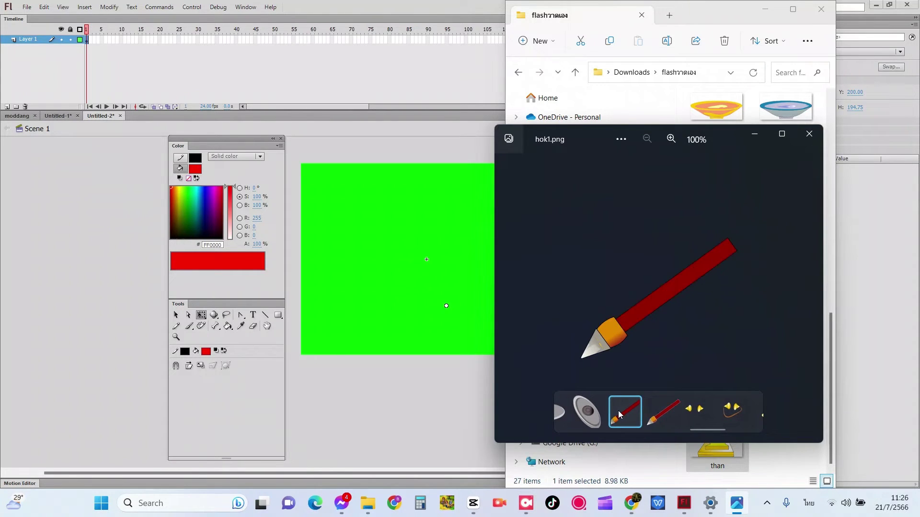
left_click(590, 410)
left_click(590, 410)
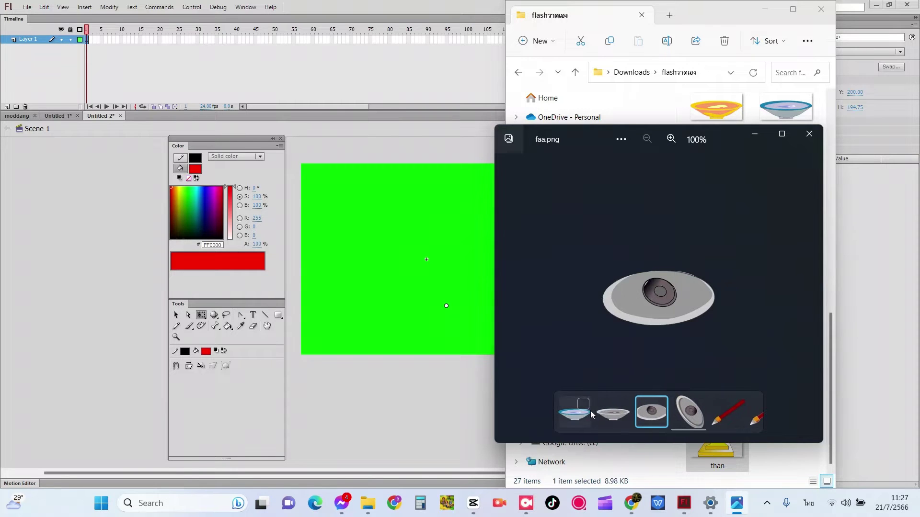
left_click(591, 410)
left_click(604, 413)
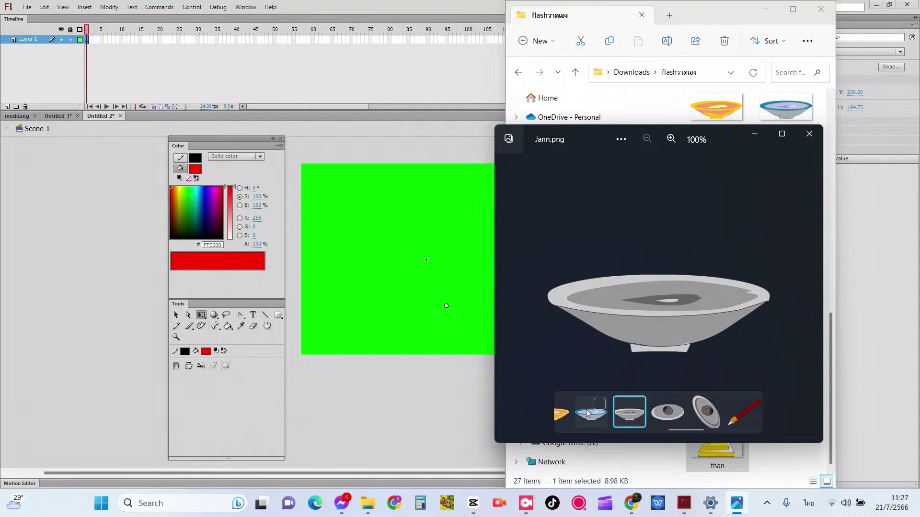
View the coloured bowl drawings fdss.png, efre.png and effw.png, followed by hhsdj.png and 12.png
left_click(594, 413)
left_click(631, 415)
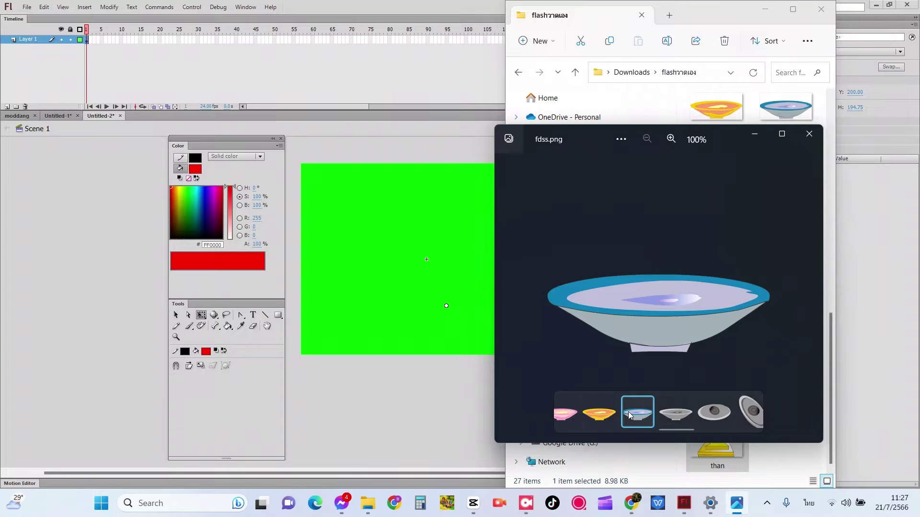
left_click(603, 414)
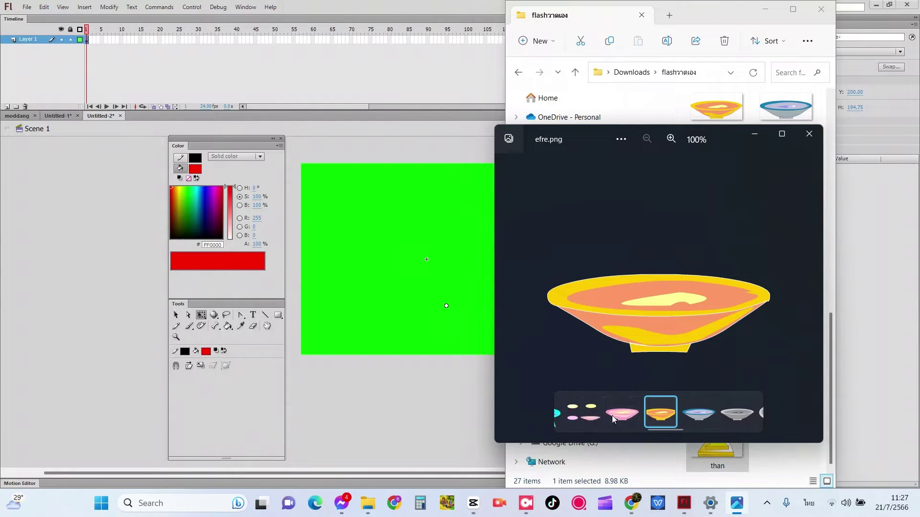
left_click(617, 418)
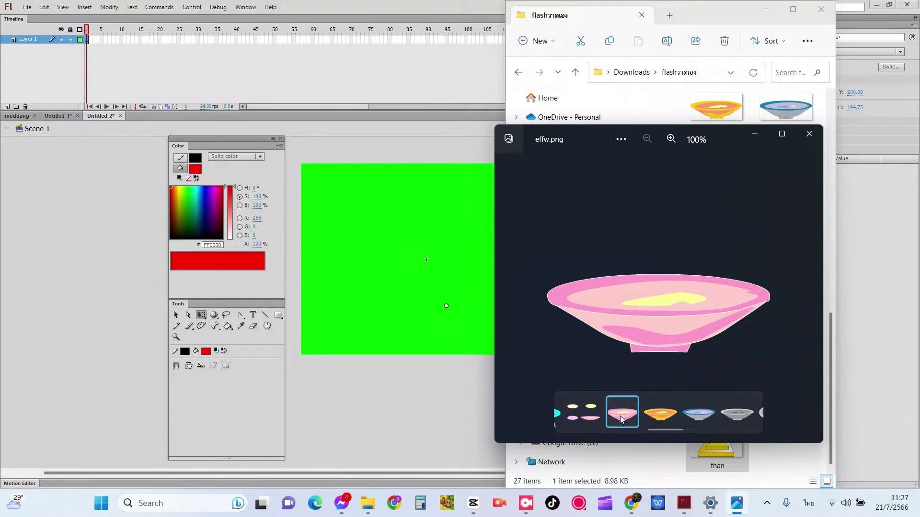
left_click(588, 415)
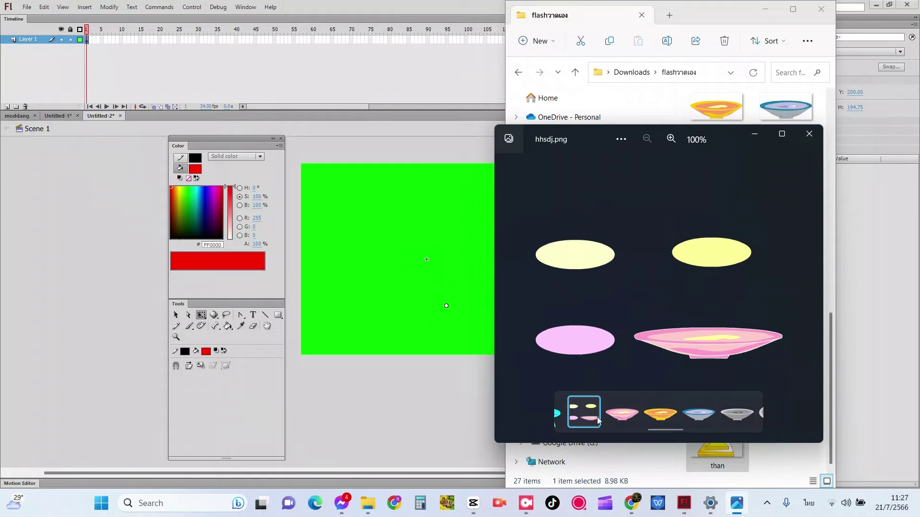
left_click(599, 421)
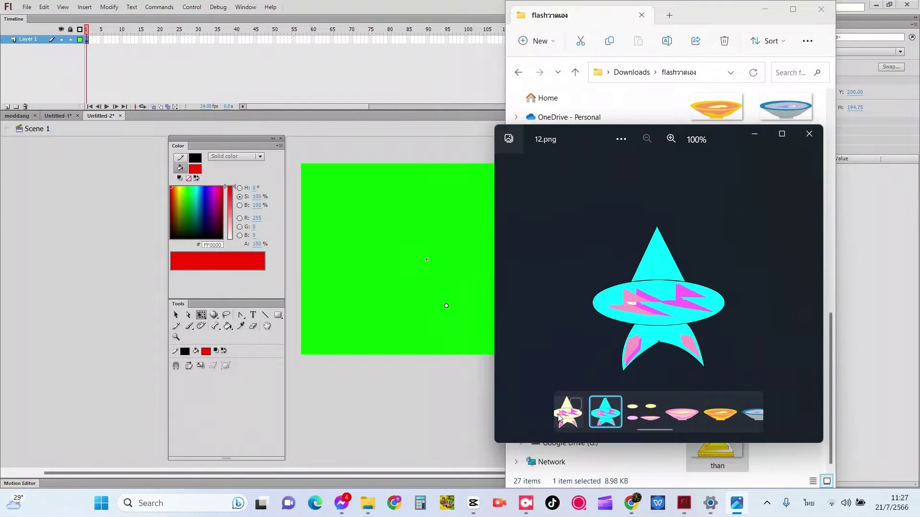
View the star-shaped drawings Untitled-10.png, ss.png and jfj.png in the image viewer
left_click(557, 414)
left_click(591, 415)
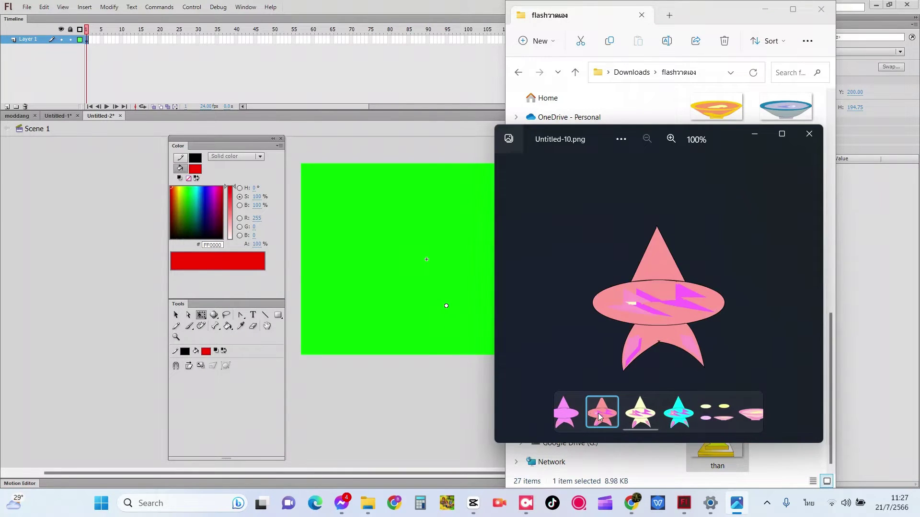
left_click(642, 413)
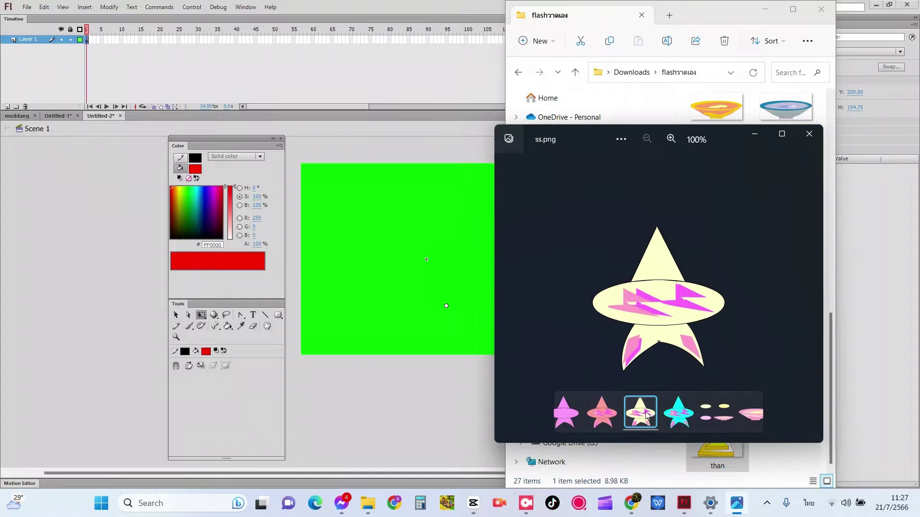
left_click(585, 415)
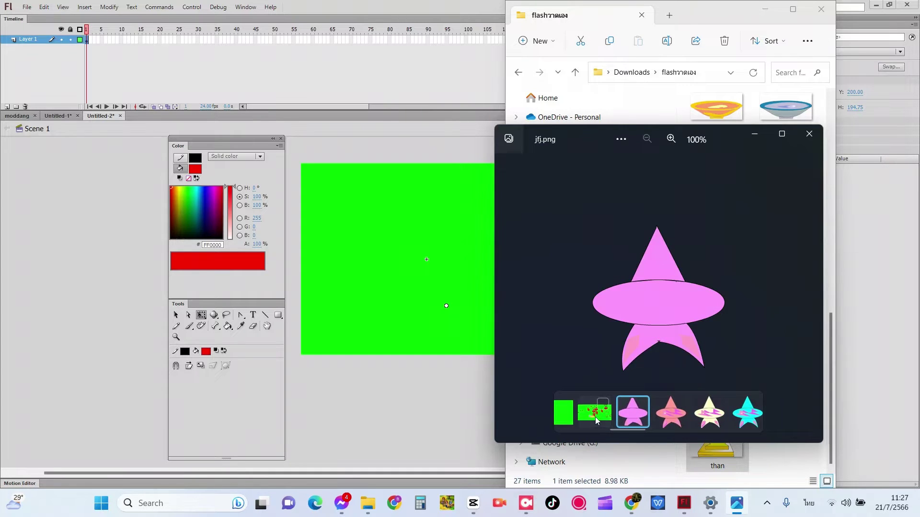
View the red ant animations moddang.gif and moddang15.gif, comparing one with the other
left_click(595, 417)
left_click(595, 417)
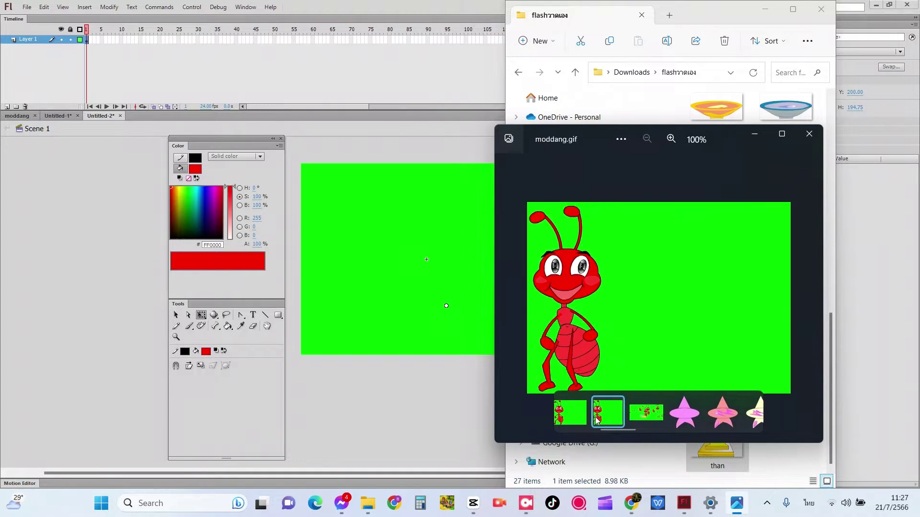
left_click(580, 419)
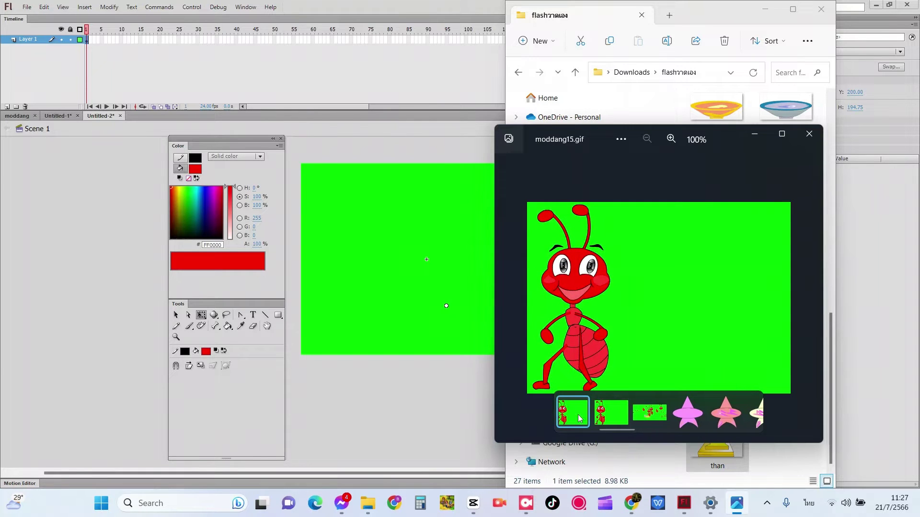
left_click(610, 418)
left_click(573, 415)
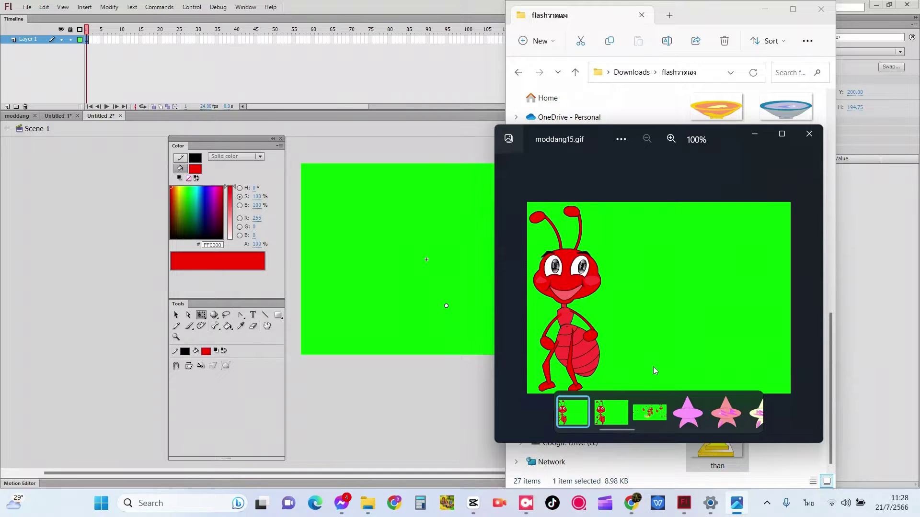
Close the image viewer and minimise the folder to return to Flash, and nudge the ant symbol to X 250.10, Y 187.00
left_click(755, 138)
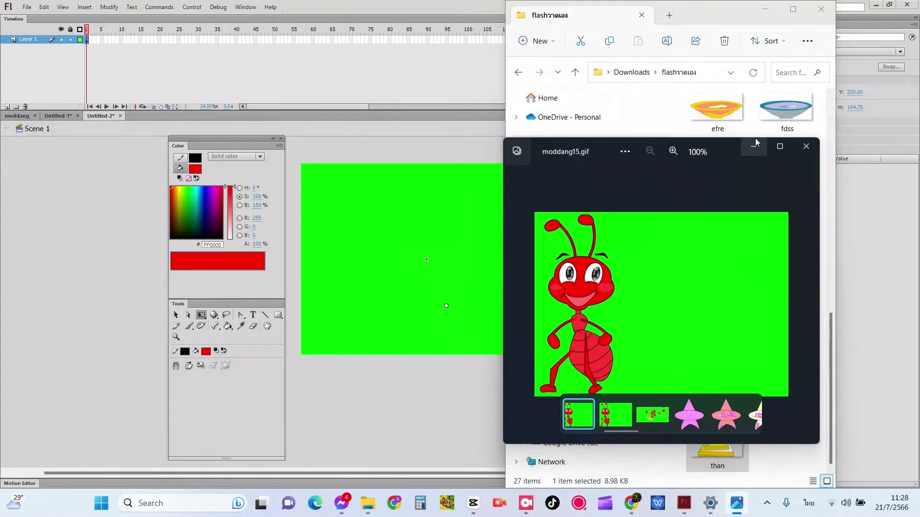
mouse_move(737, 503)
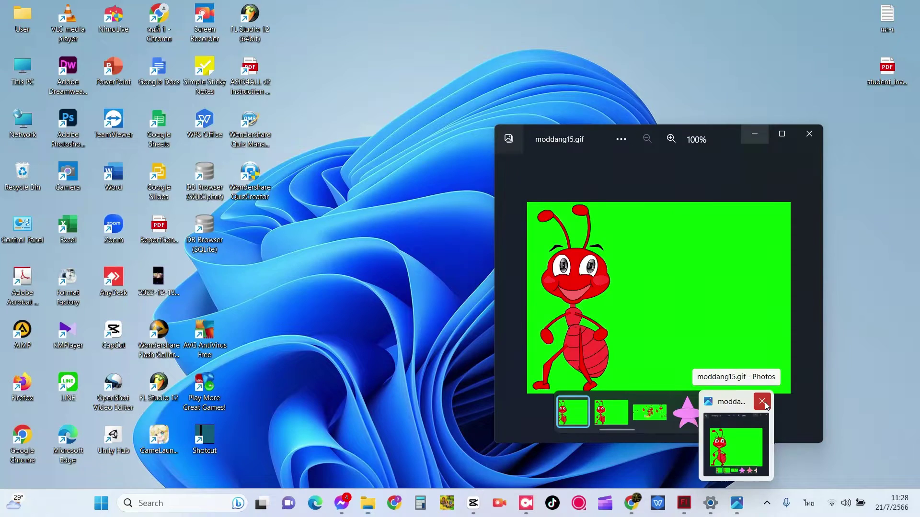
left_click(763, 403)
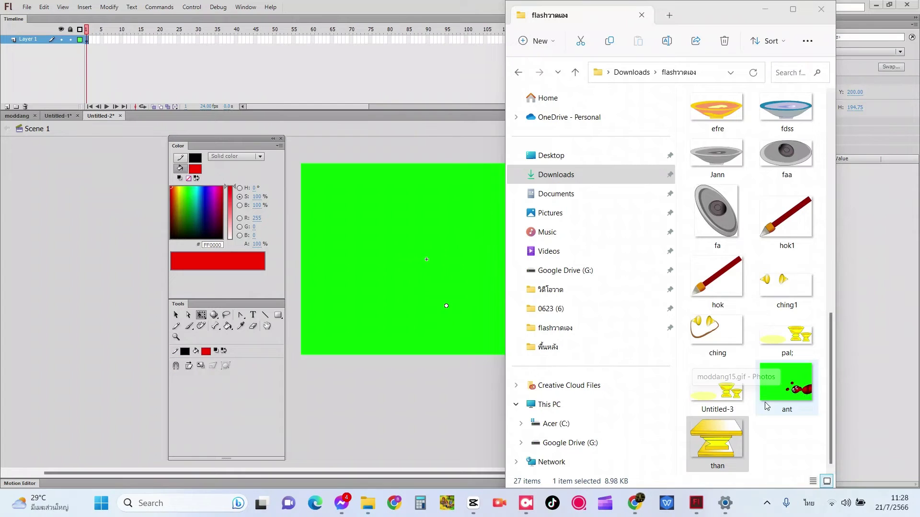
left_click(767, 12)
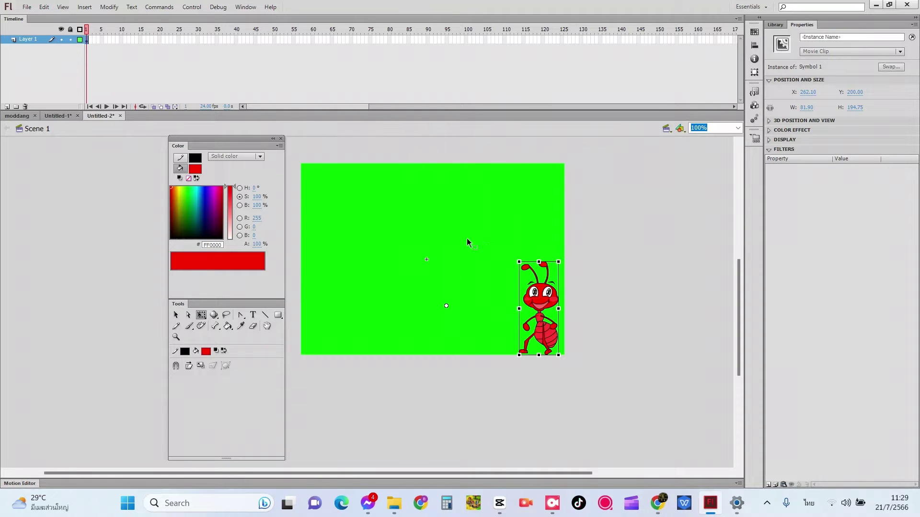
mouse_move(535, 289)
left_mouse_down()
mouse_move(522, 278)
mouse_move(529, 284)
left_mouse_up()
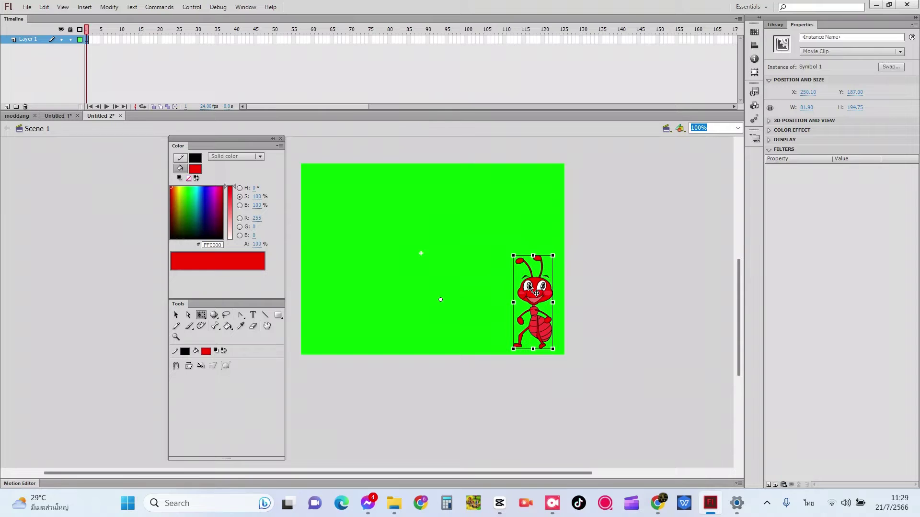
Switch to the moddang document, make Layer 1, Layer 4 and Layer 2 visible, and select the first frame of Layer 2
left_click(24, 118)
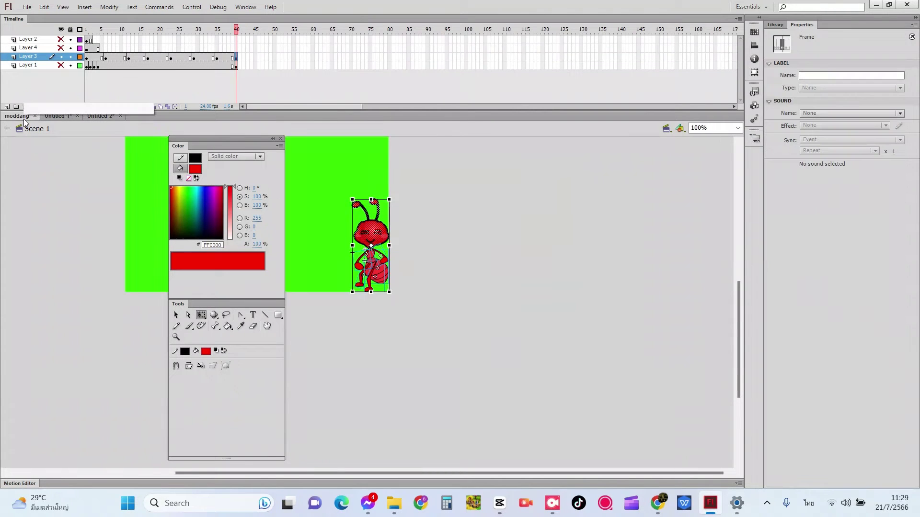
left_click(62, 65)
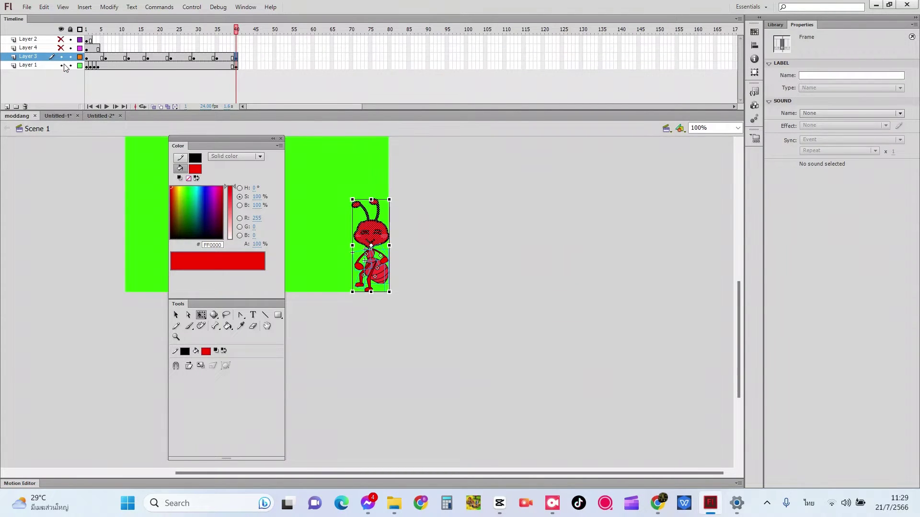
left_click(61, 48)
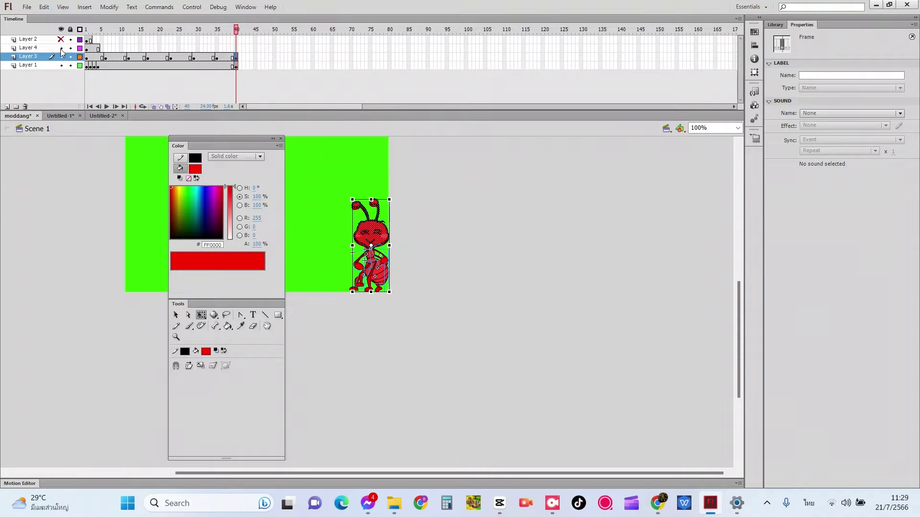
left_click(61, 39)
left_click(80, 40)
left_click(88, 40)
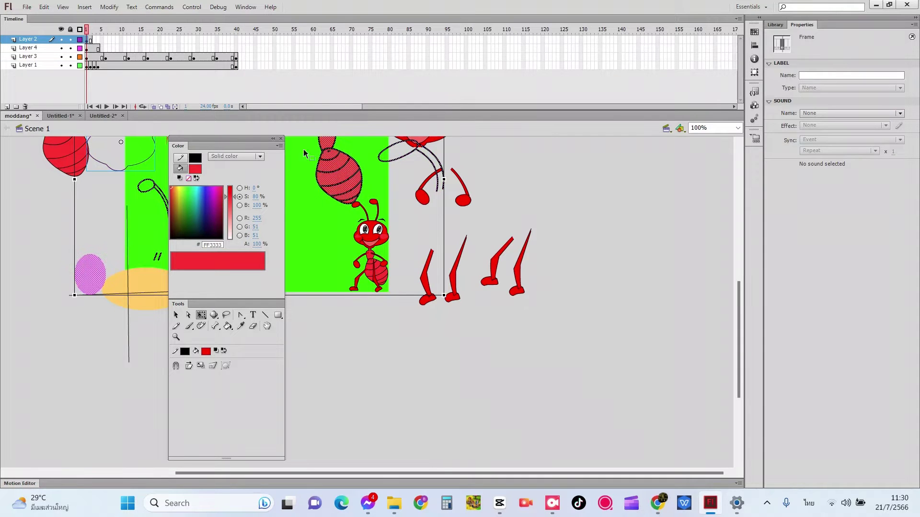
Examine the ant's separate body parts, open Symbol 3 from the library to inspect the arm, and return to Scene 1
scroll(390, 199, "up", 6)
scroll(390, 199, "down", 3)
scroll(391, 197, "down", 1)
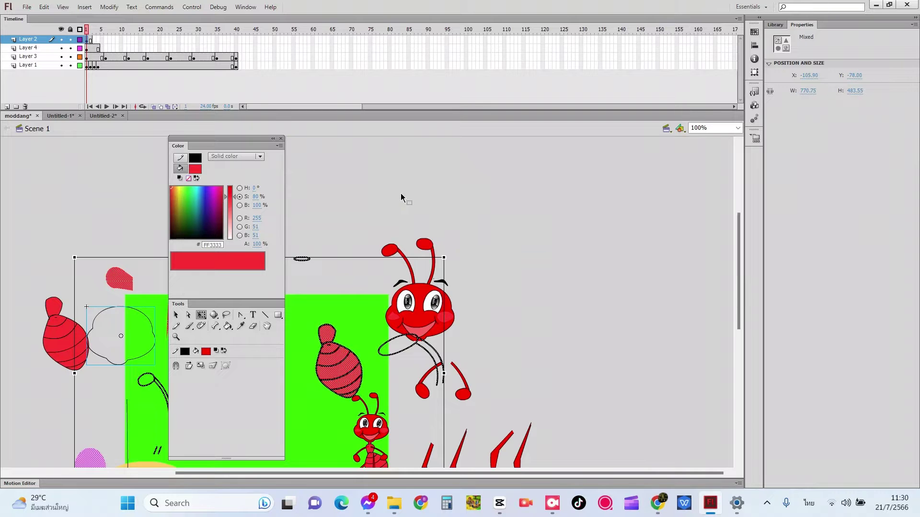
scroll(455, 306, "down", 5)
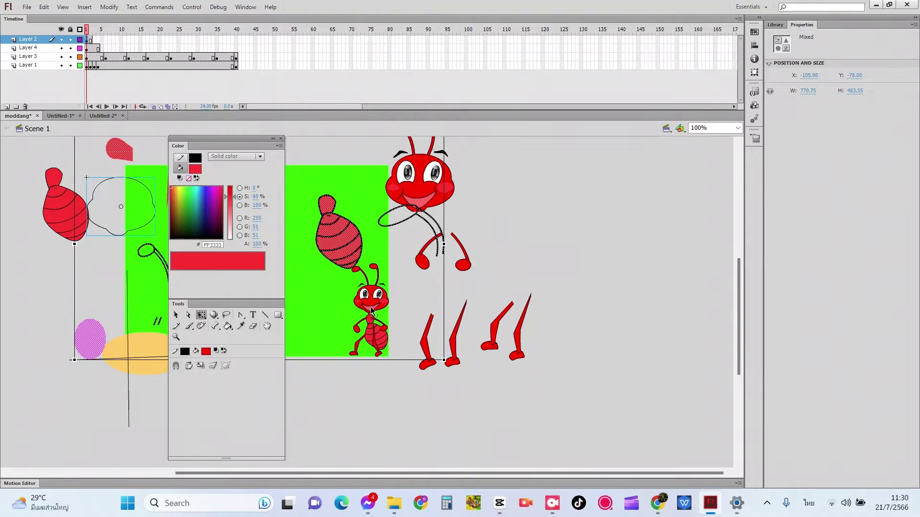
left_click(781, 25)
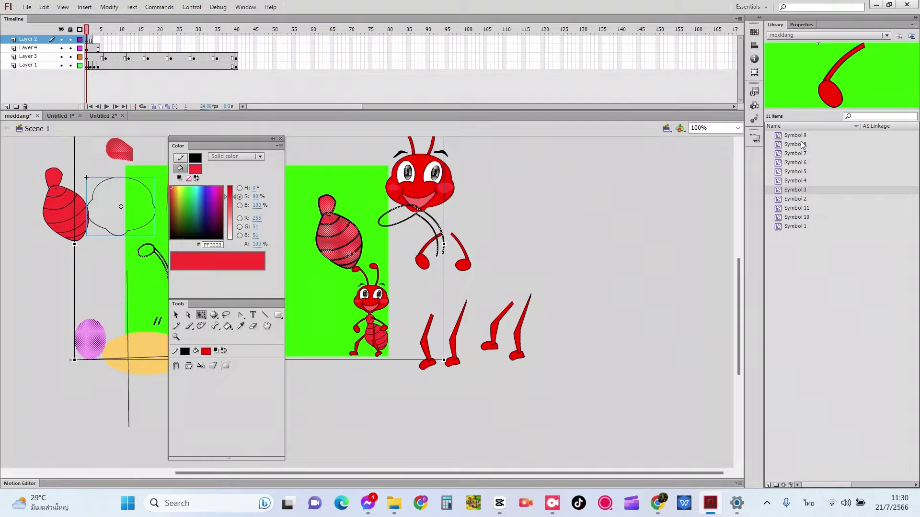
double_click(834, 84)
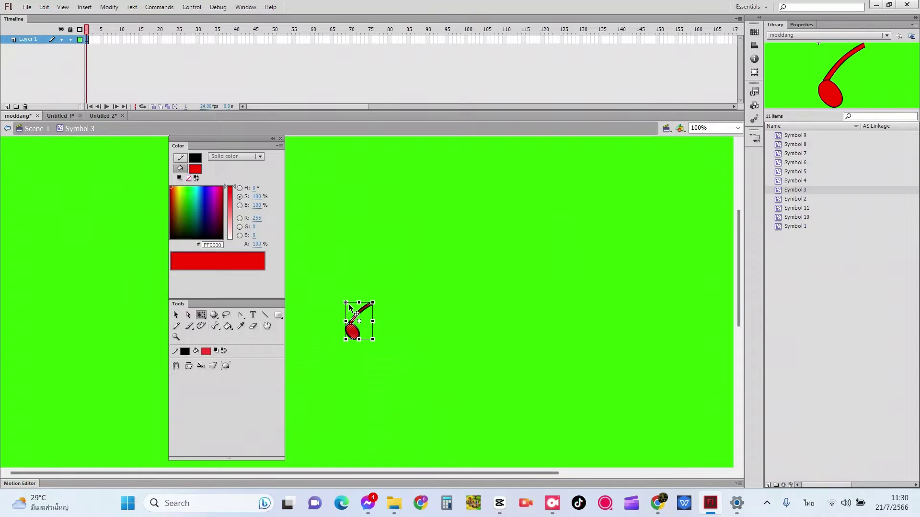
left_click(8, 128)
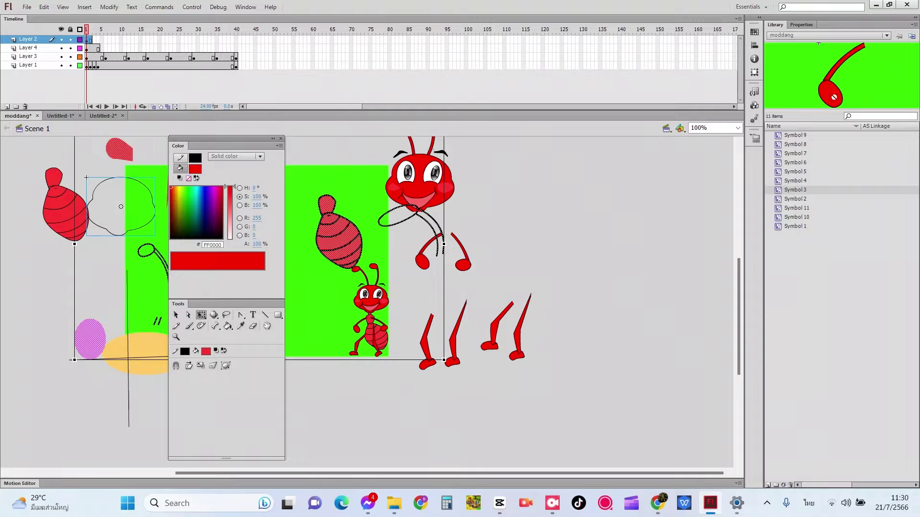
Place an instance of library Symbol 3 on the stage and position it, rotated, on the empty area beside the large ant head
left_click_drag(834, 97, 312, 225)
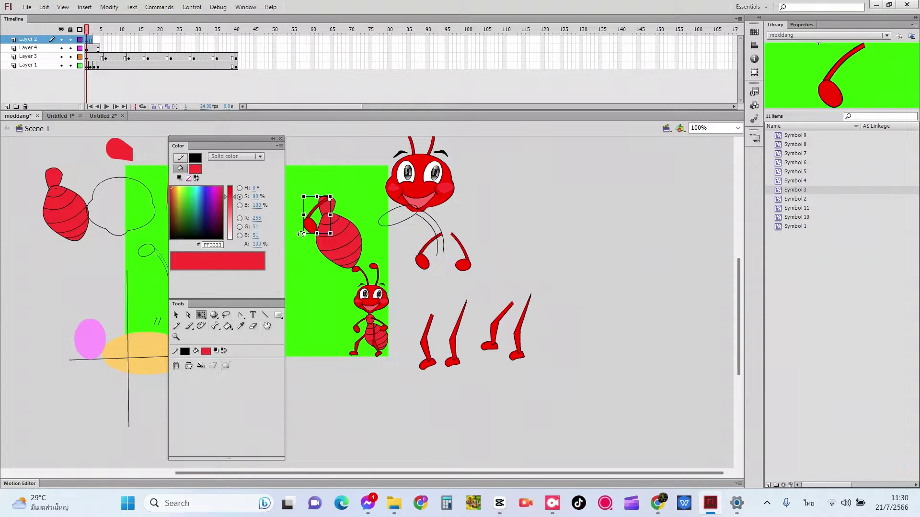
left_click_drag(301, 234, 527, 221)
Try moving the loose right arm shape onto the striped body and pulling the overlapped body fill away above it
left_click_drag(444, 225, 487, 281)
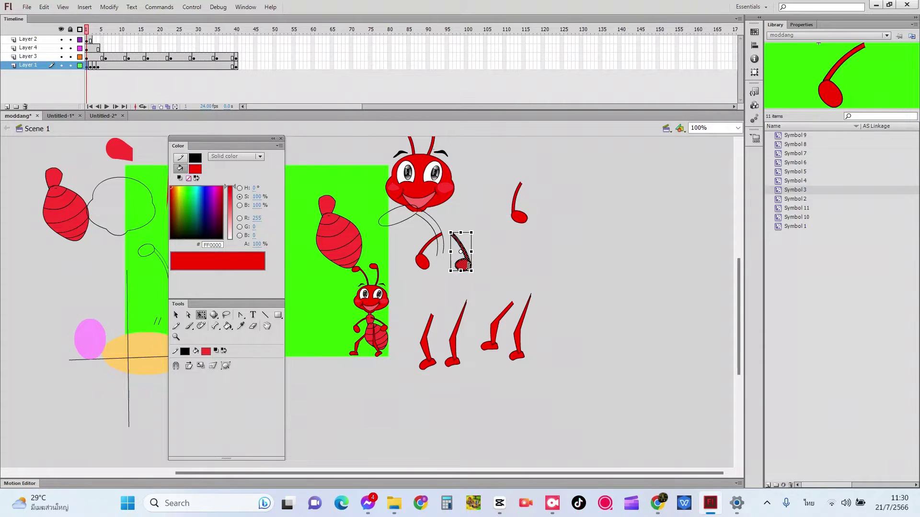
left_click_drag(461, 265, 337, 241)
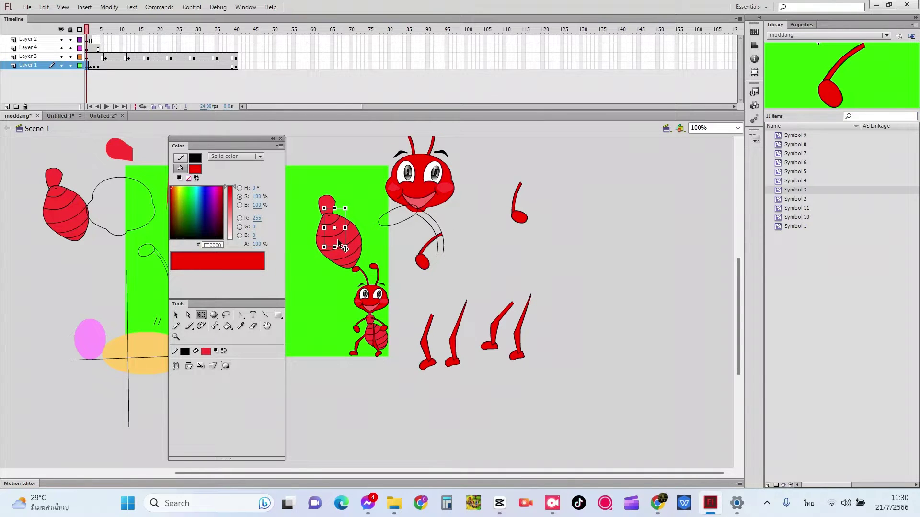
left_click_drag(338, 243, 341, 270)
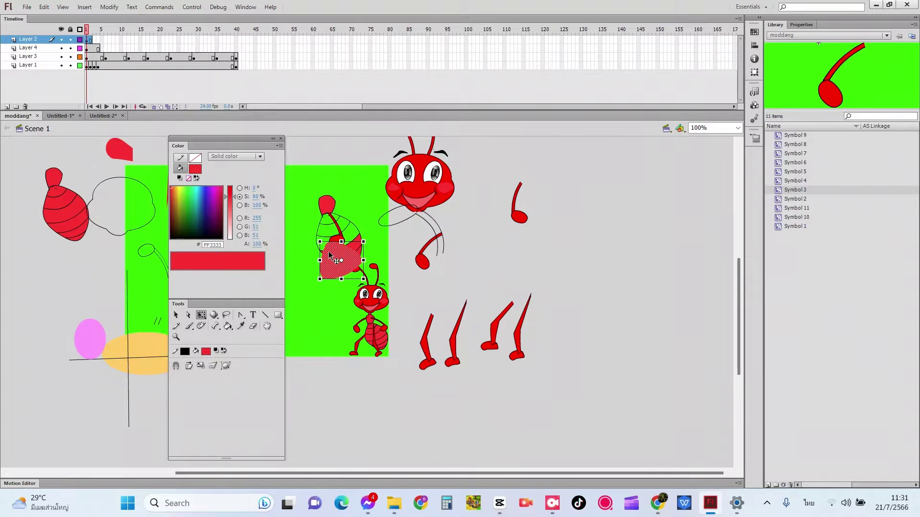
left_click_drag(337, 256, 351, 186)
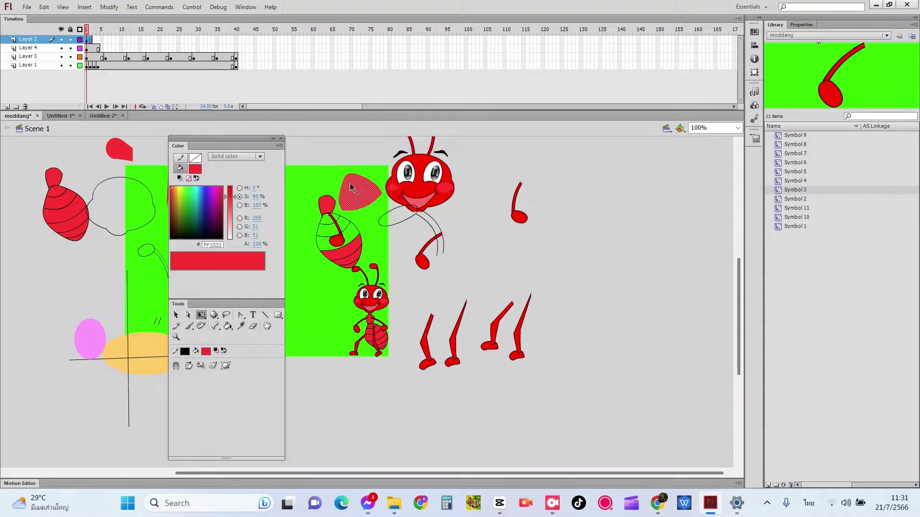
Undo the moves of the body fill and the loose right arm
key("ctrl+z")
key("ctrl+z")
key("ctrl+z")
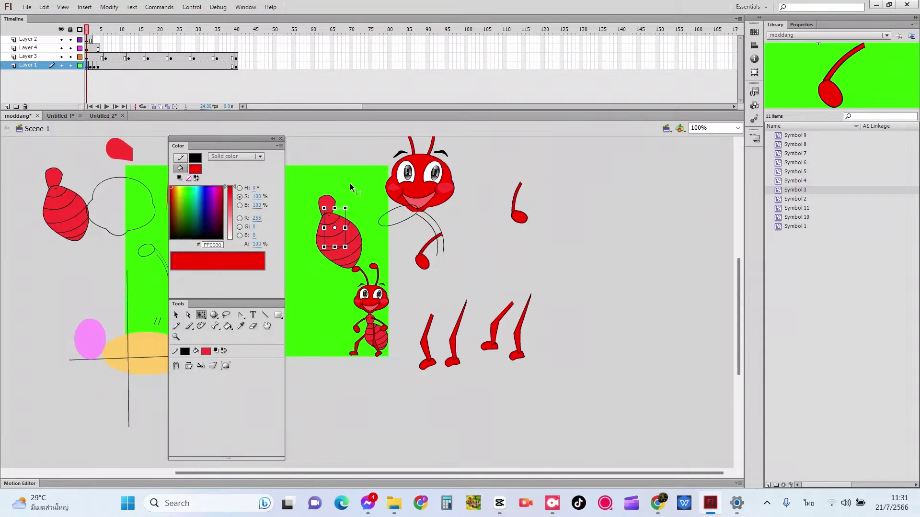
key("ctrl+z")
key("ctrl+z")
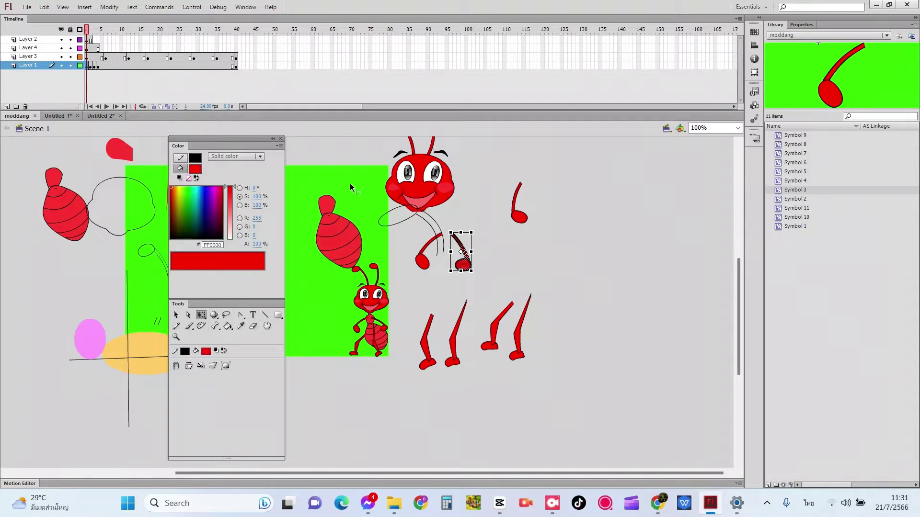
Move the Symbol 3 arm instance a little farther right and down on the empty area
left_click(521, 217)
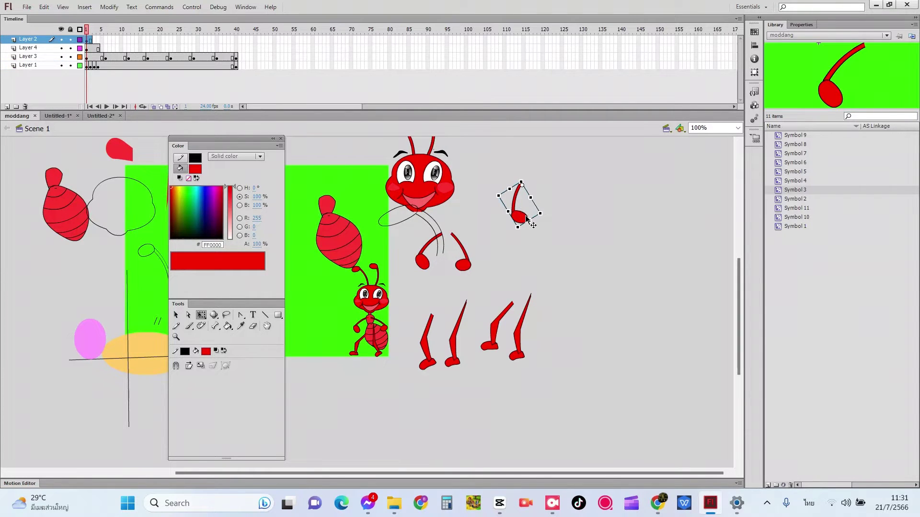
left_click_drag(526, 219, 551, 235)
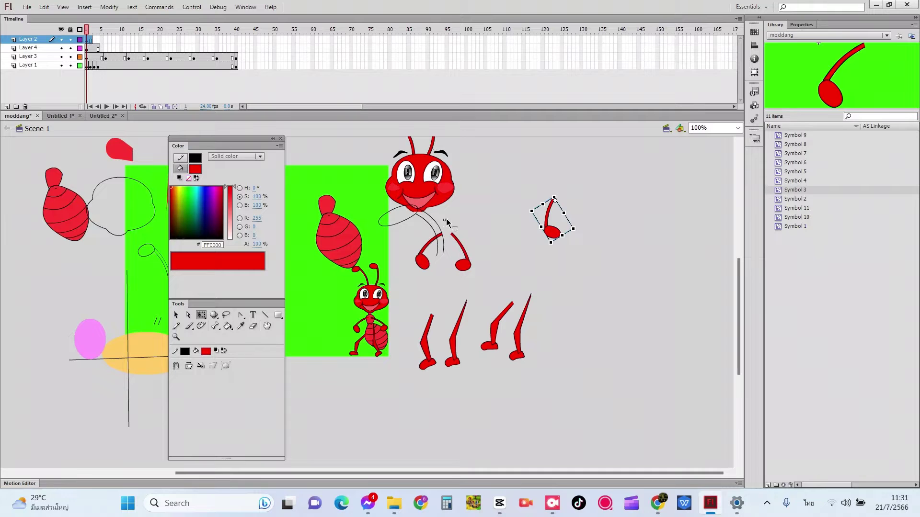
Move both loose arm shapes from below the large ant head onto the striped body, and distort an edge of the overlapping shapes
left_click_drag(480, 223, 392, 305)
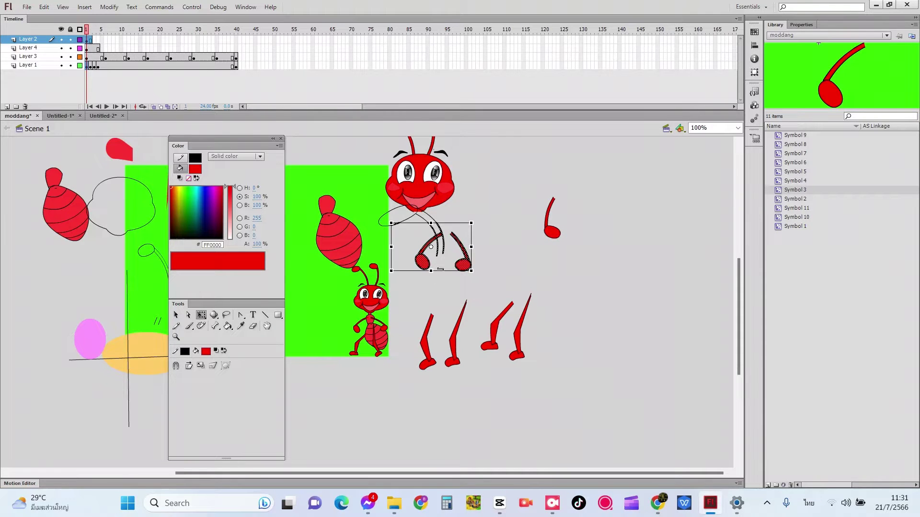
left_click(468, 263)
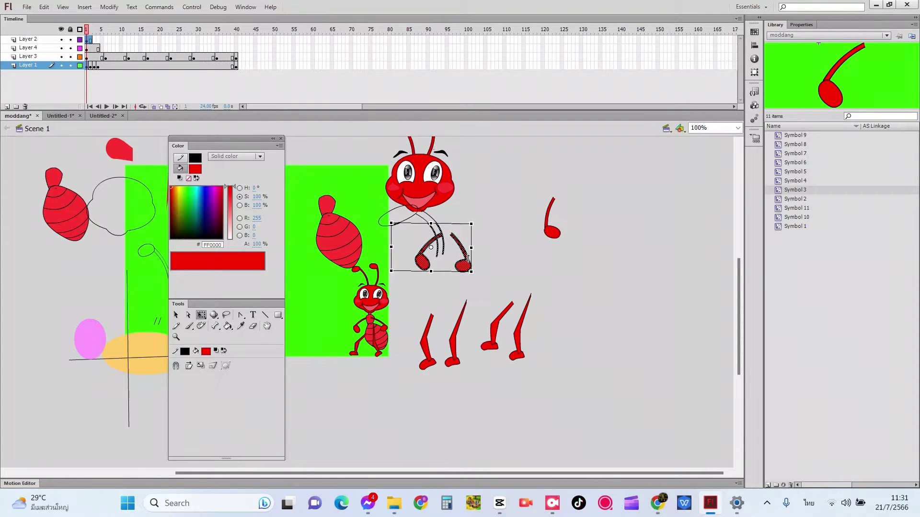
left_click_drag(469, 269, 355, 274)
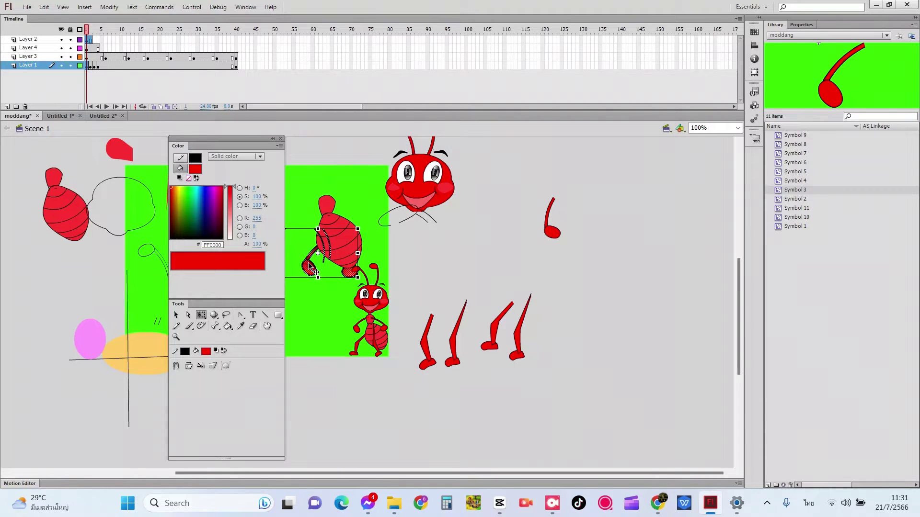
left_click_drag(309, 265, 312, 268)
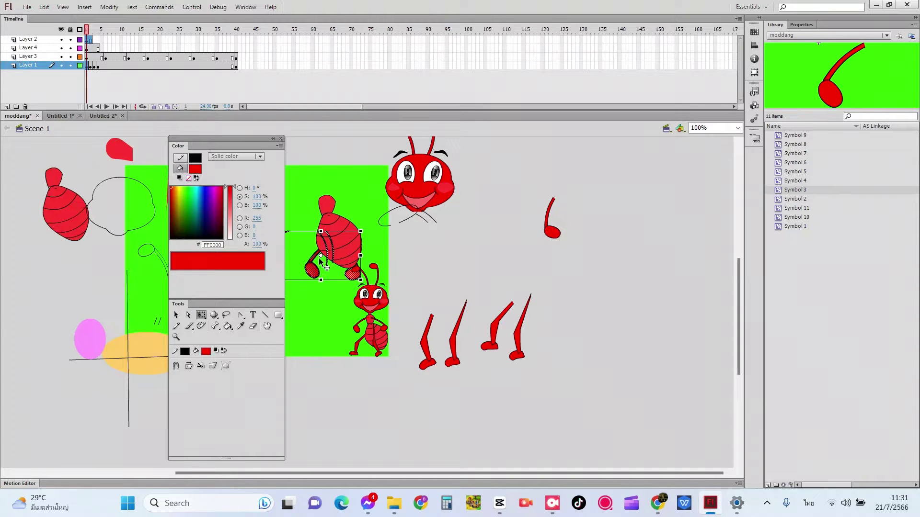
left_click(372, 252)
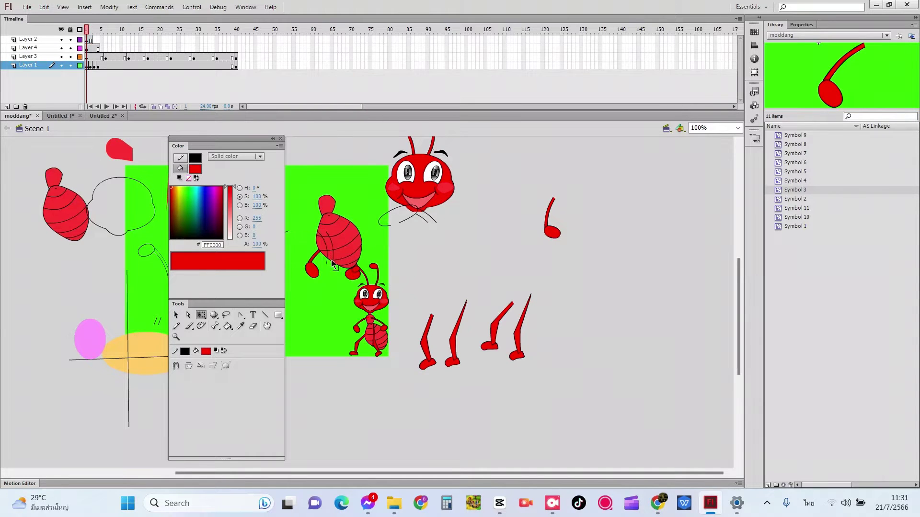
left_click_drag(353, 277, 372, 221)
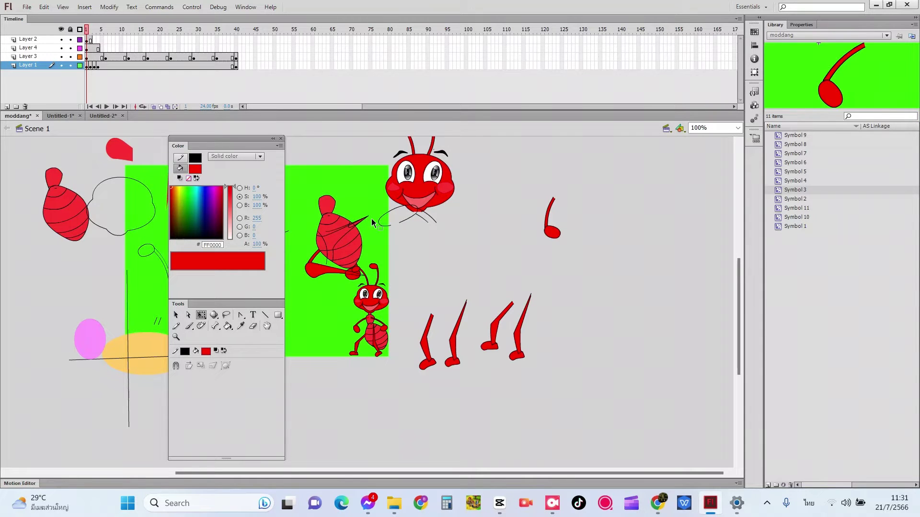
Undo the distortion and the moves of the loose arm shapes, back to their place below the large ant head
key("ctrl+z")
key("ctrl+z")
key("ctrl+z")
key("ctrl+z")
key("ctrl+z")
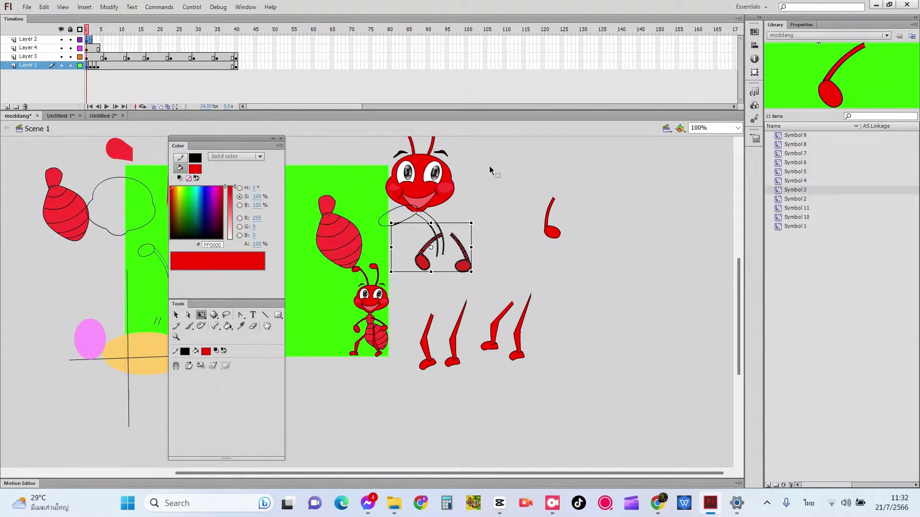
Examine the library symbols of the moddang document one after another in the preview, from Symbol 9 to Symbol 1, ending on Symbol 2
left_click(799, 135)
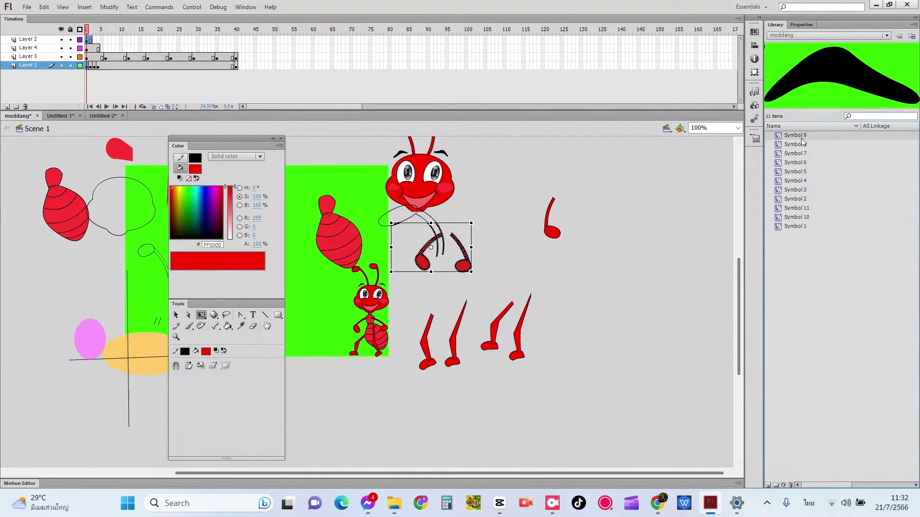
left_click(803, 144)
left_click(803, 151)
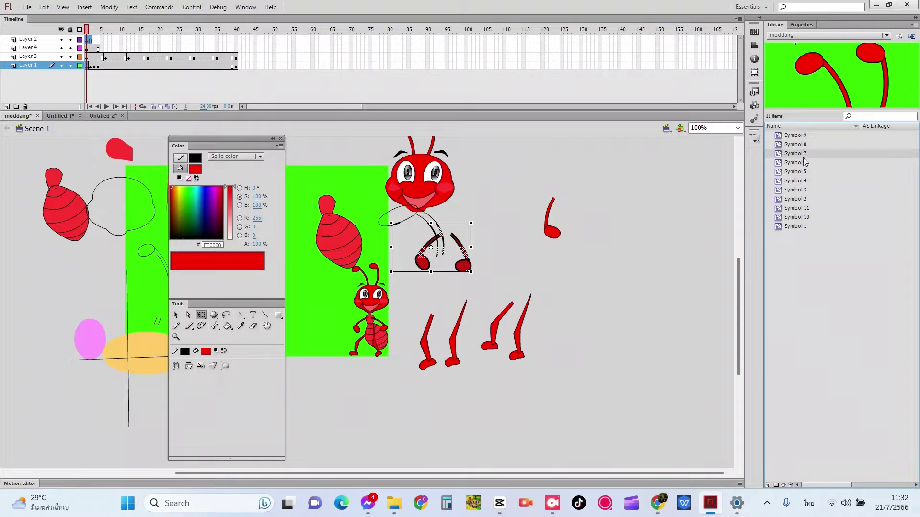
left_click(804, 163)
left_click(804, 172)
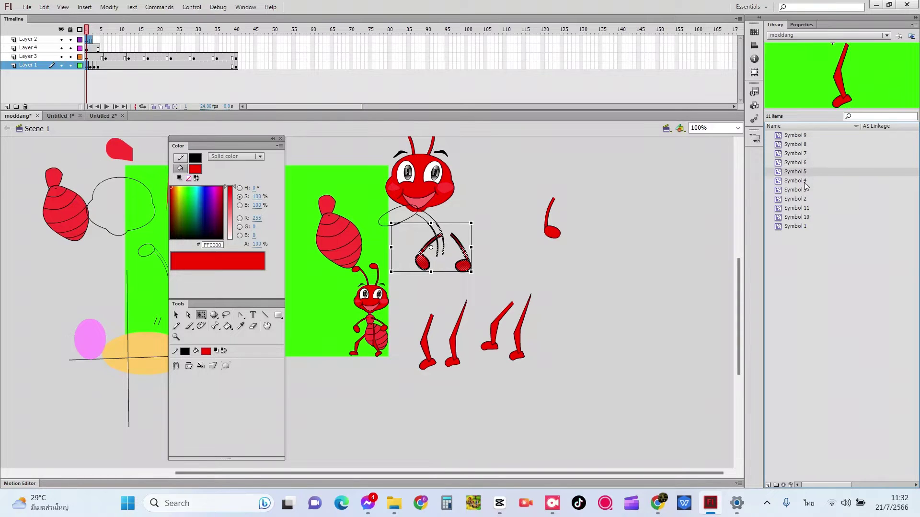
left_click(804, 182)
left_click(806, 190)
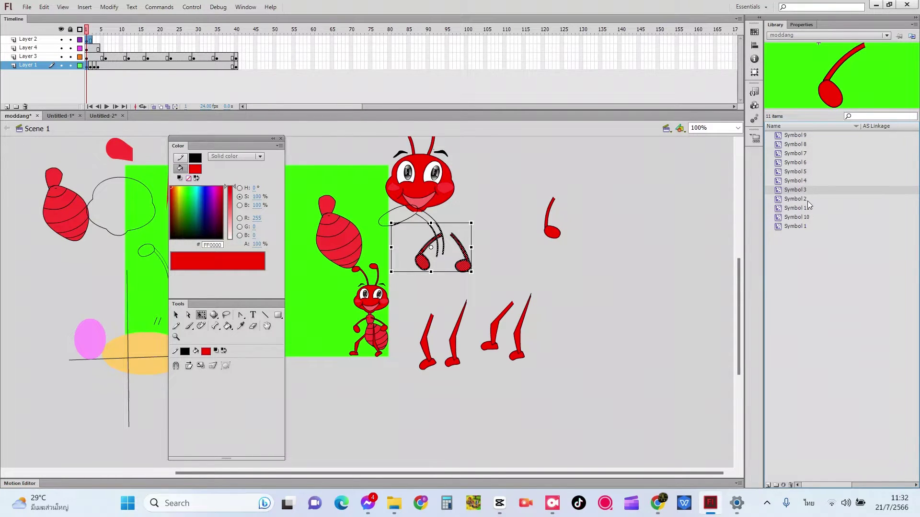
left_click(807, 201)
left_click(805, 209)
left_click(806, 218)
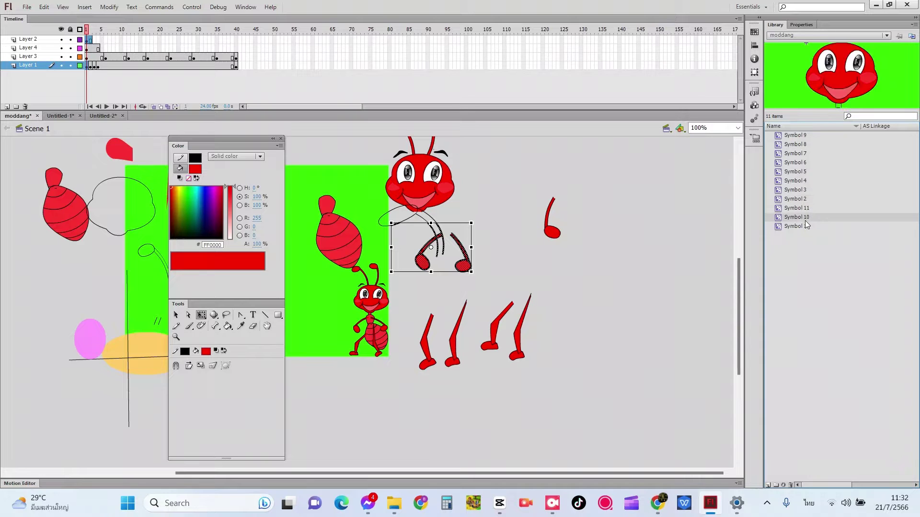
left_click(805, 226)
left_click(801, 217)
left_click(811, 230)
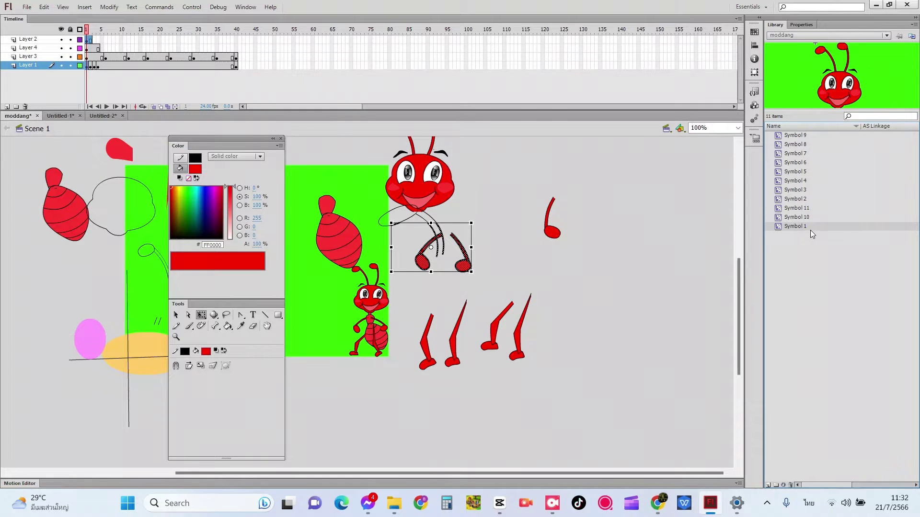
left_click(806, 201)
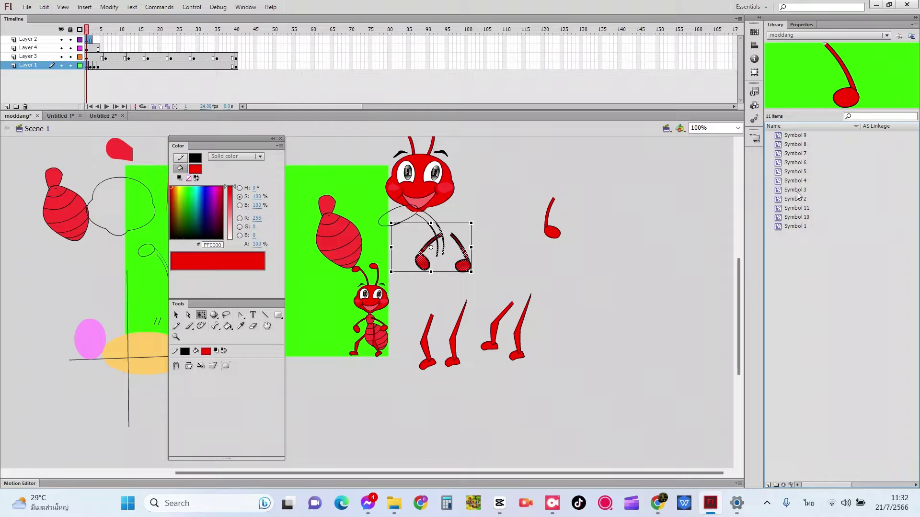
Hide Layer 2, Layer 4, Layer 3 and Layer 1 of the moddang document
left_click(61, 41)
left_click(60, 48)
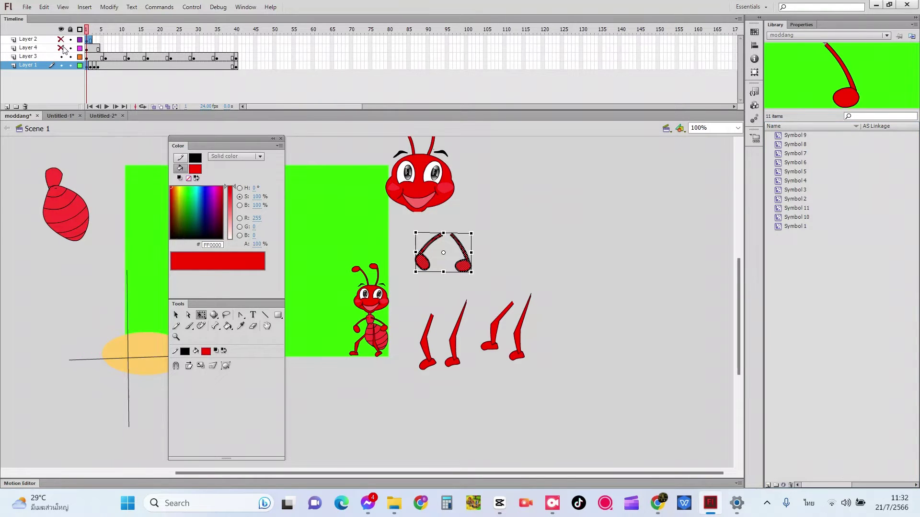
left_click(61, 57)
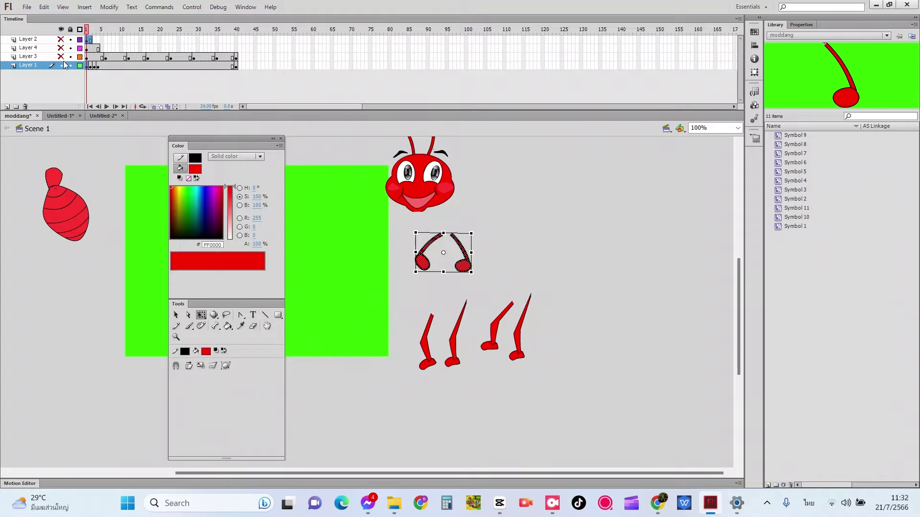
left_click(61, 66)
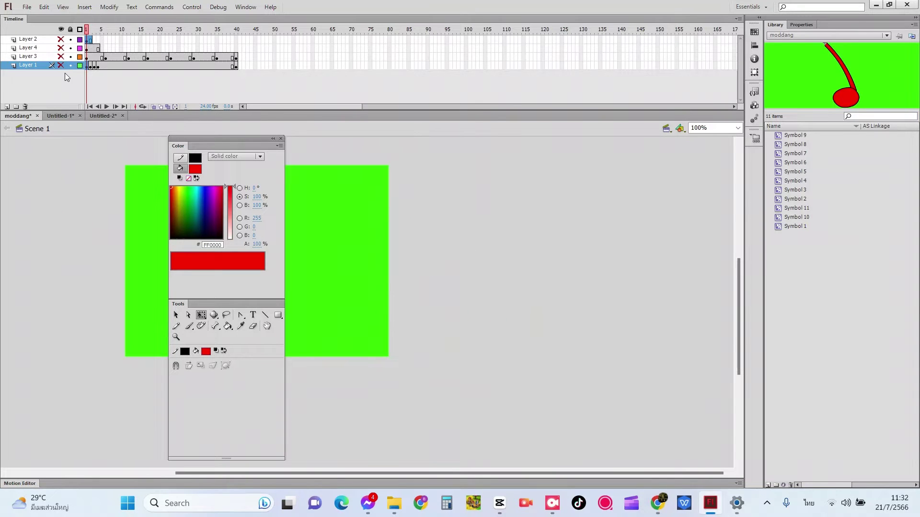
Compare the Untitled-1 and Untitled-2 documents, and play the ant animation on the Untitled-1 timeline
left_click(77, 116)
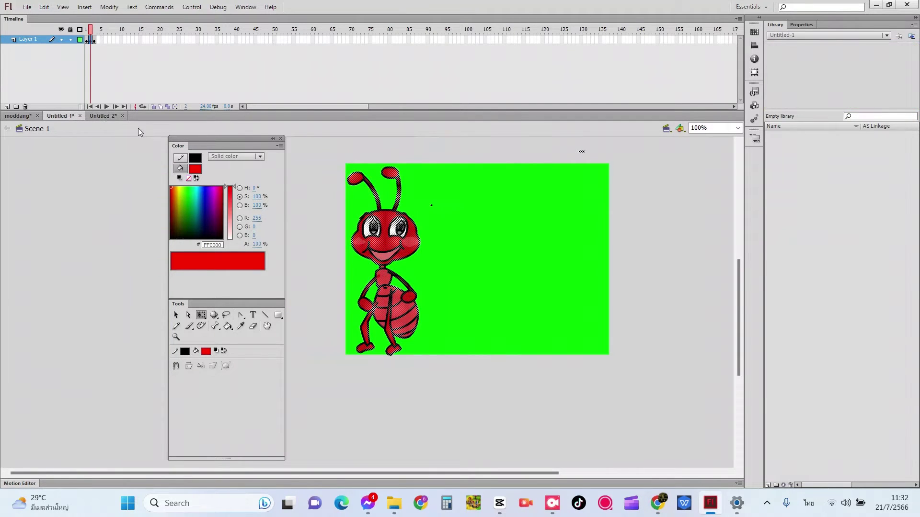
left_click(111, 119)
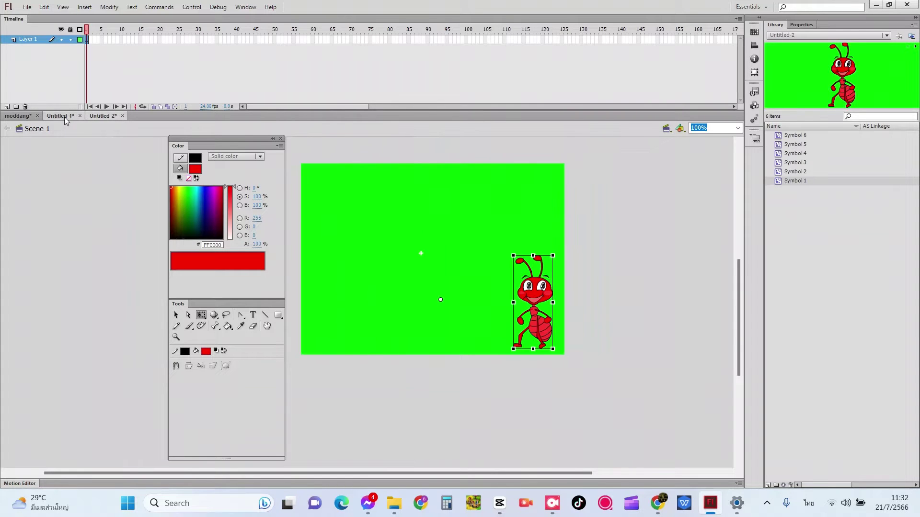
left_click(65, 117)
key("Return")
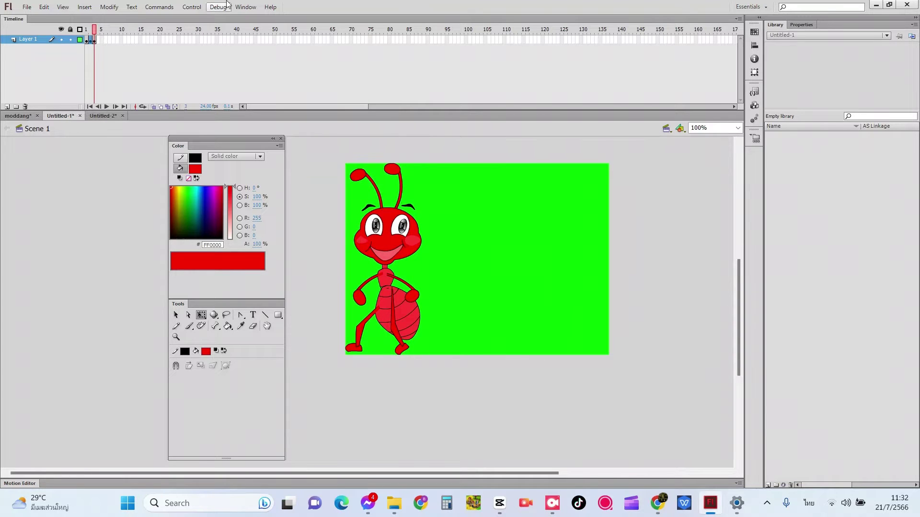
Run the Test command on the Untitled-1 movie to watch the ant animation, and close the preview window
left_click(245, 7)
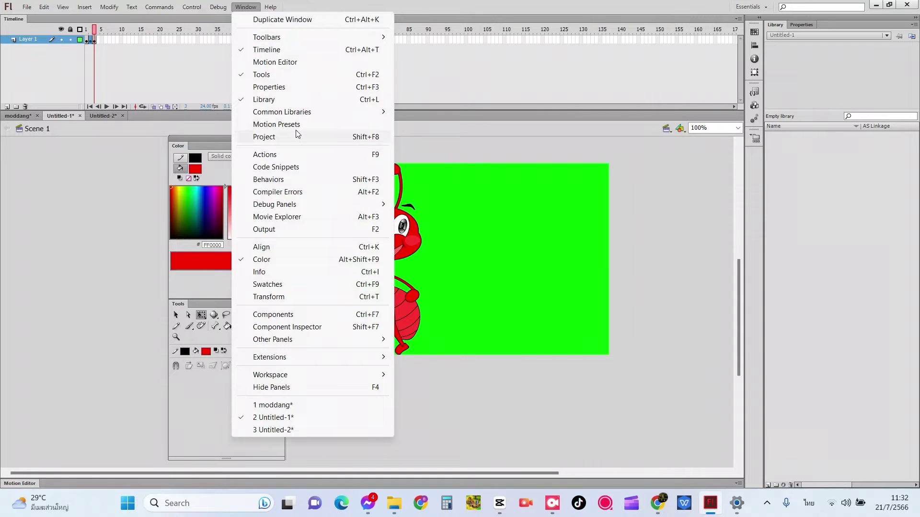
mouse_move(191, 7)
mouse_move(249, 93)
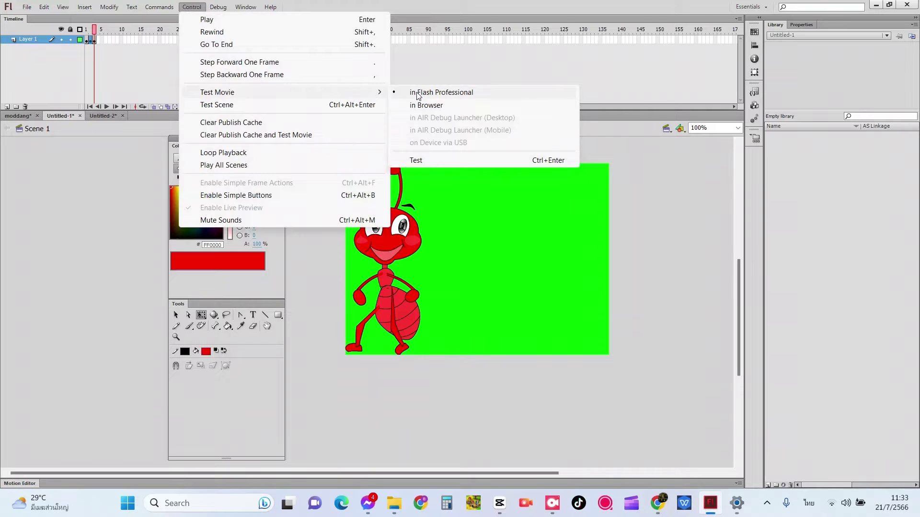
left_click(444, 161)
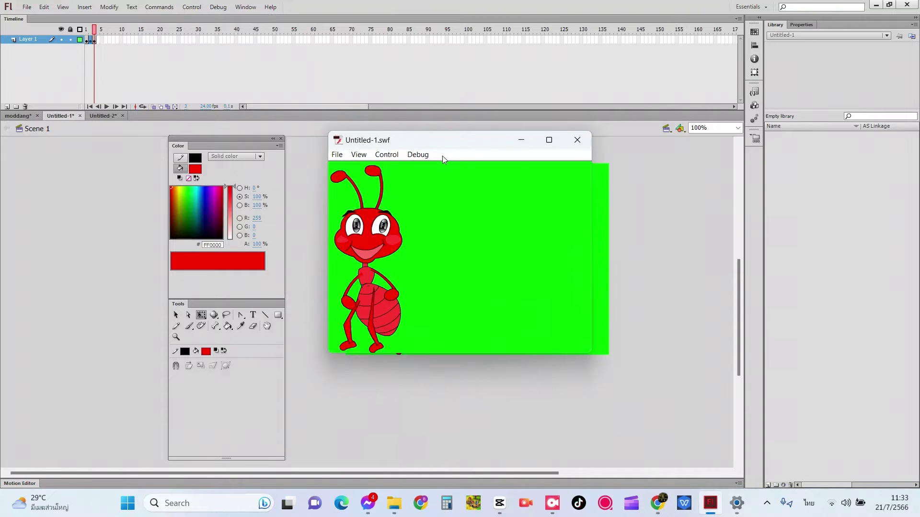
left_click(579, 141)
Test the Untitled-1 movie again, choosing the in Flash Professional option, and close its player window
left_click(189, 6)
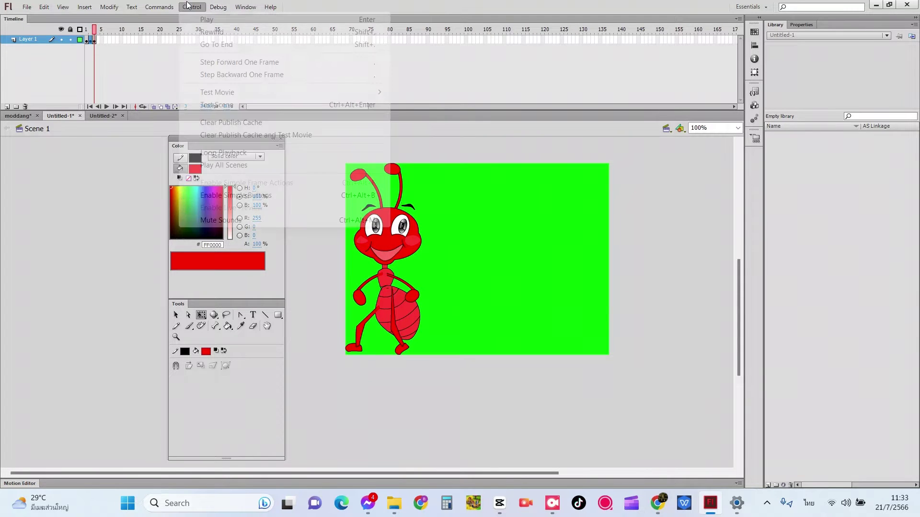
left_click(188, 6)
left_click(188, 6)
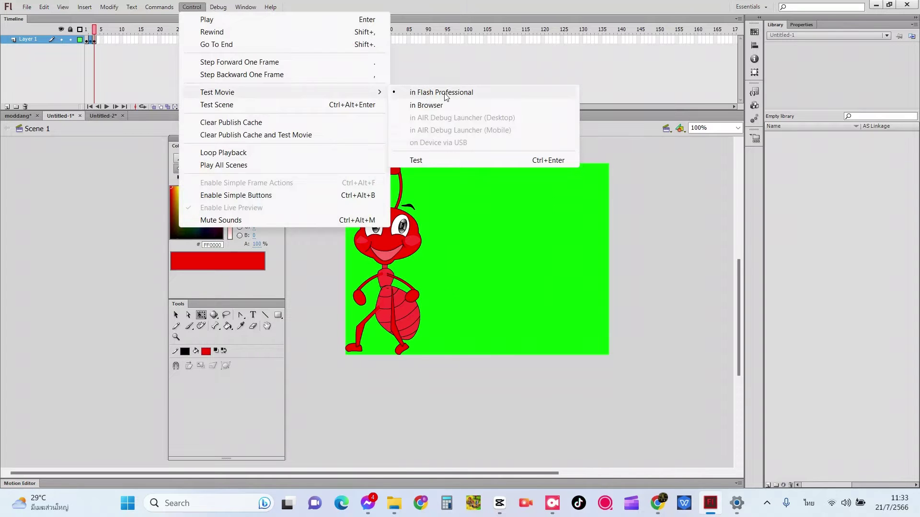
left_click(445, 93)
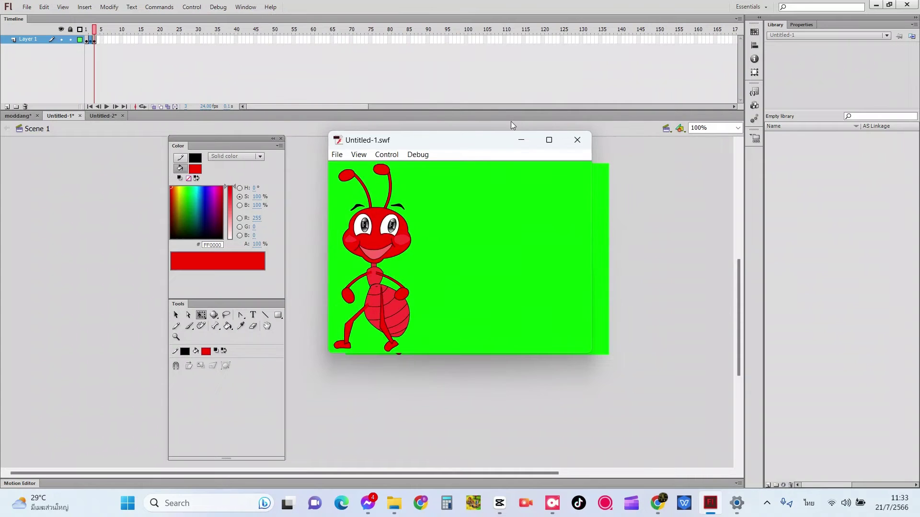
left_click(585, 139)
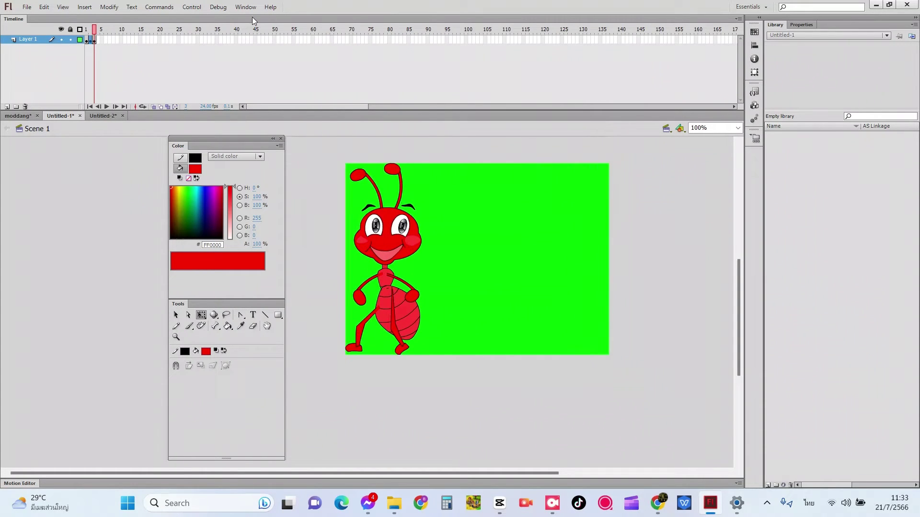
Test the Untitled-1 movie in the browser and enlarge the browser window to full screen
left_click(192, 7)
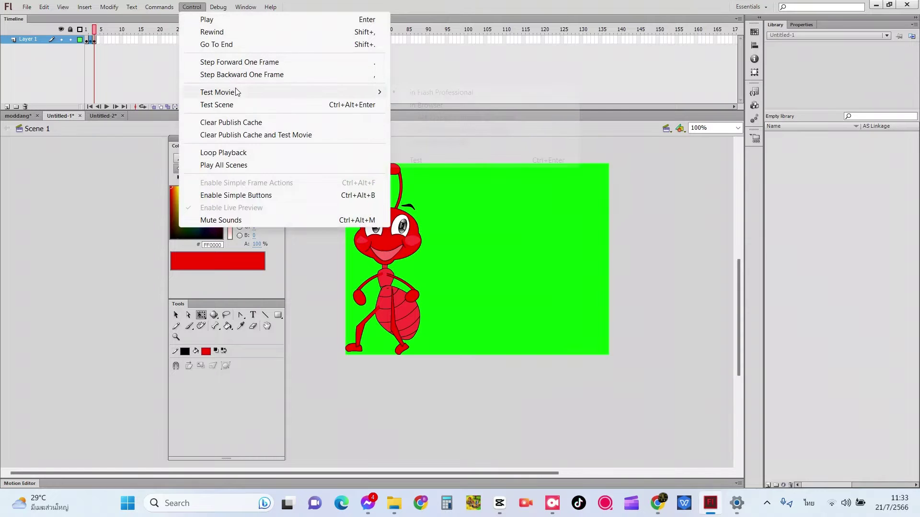
mouse_move(232, 91)
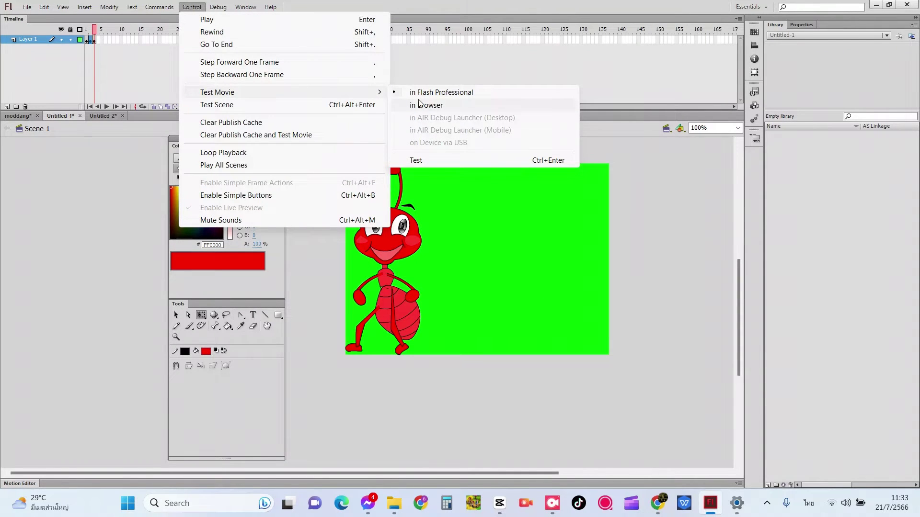
left_click(441, 105)
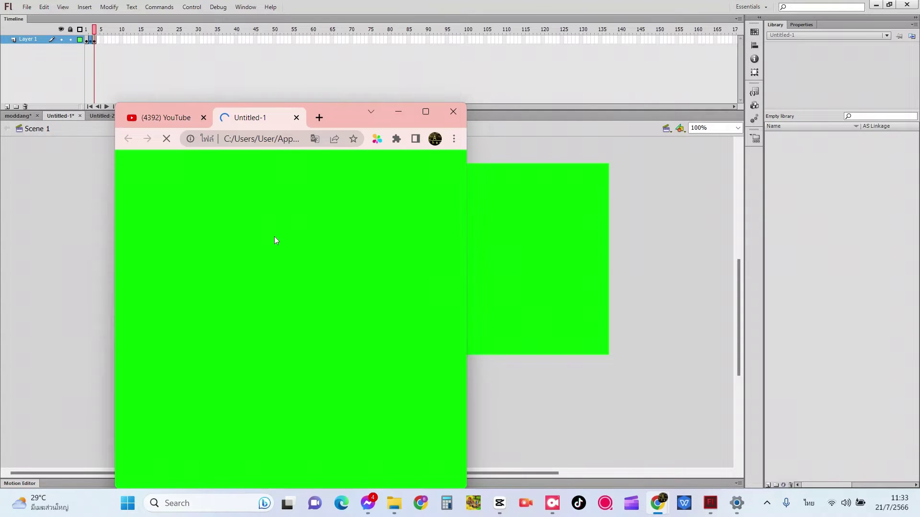
left_click_drag(351, 114, 508, 44)
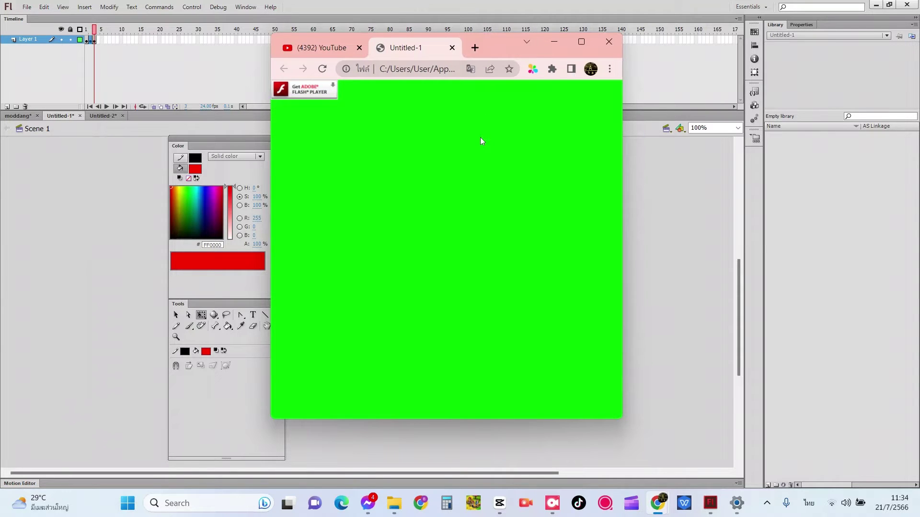
left_click(578, 43)
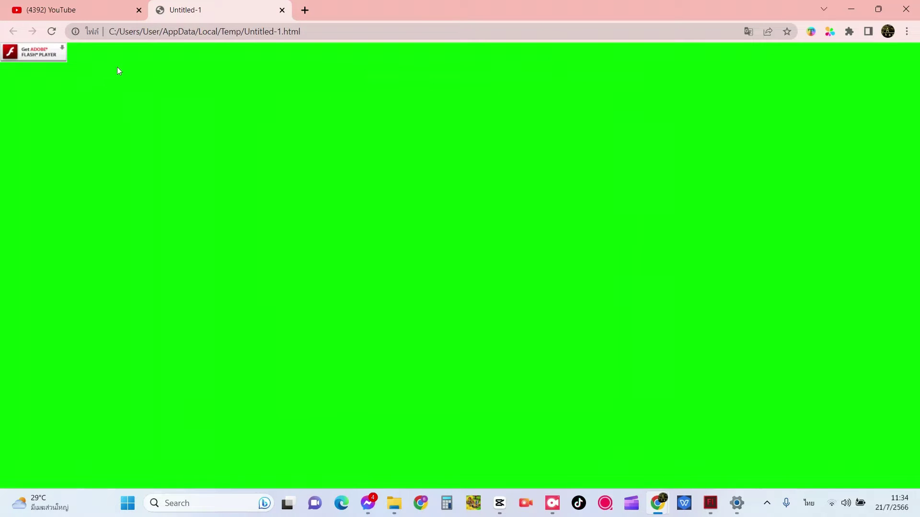
Reload the test page, follow its Get Adobe Flash Player link, close that page and return to Flash with the browser minimized
key("F5")
left_click(29, 62)
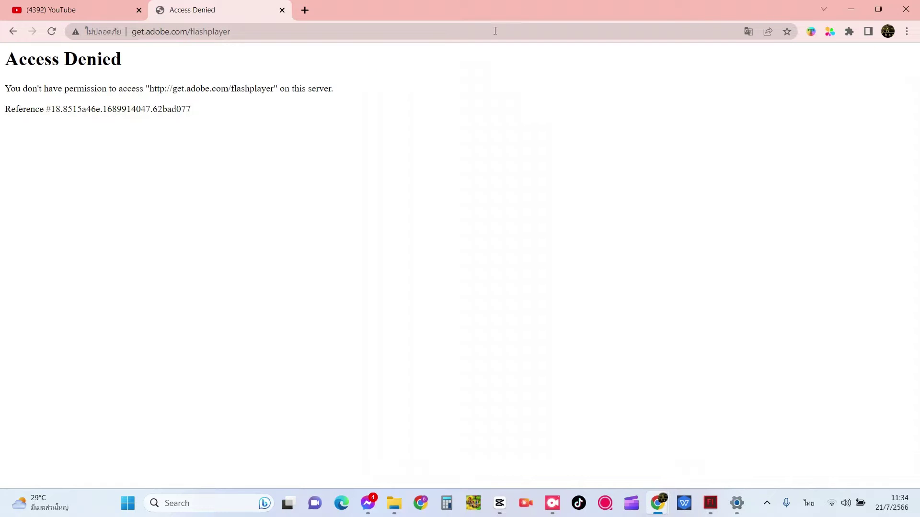
left_click(886, 11)
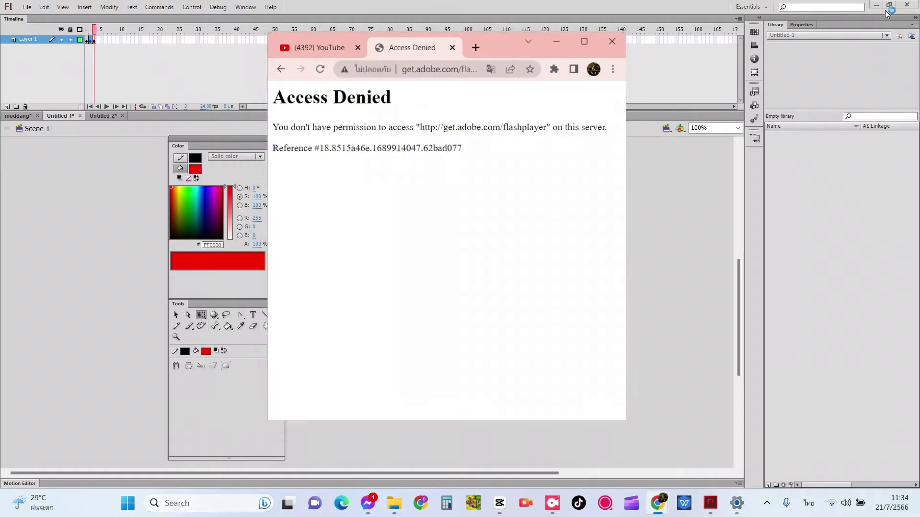
left_click(454, 48)
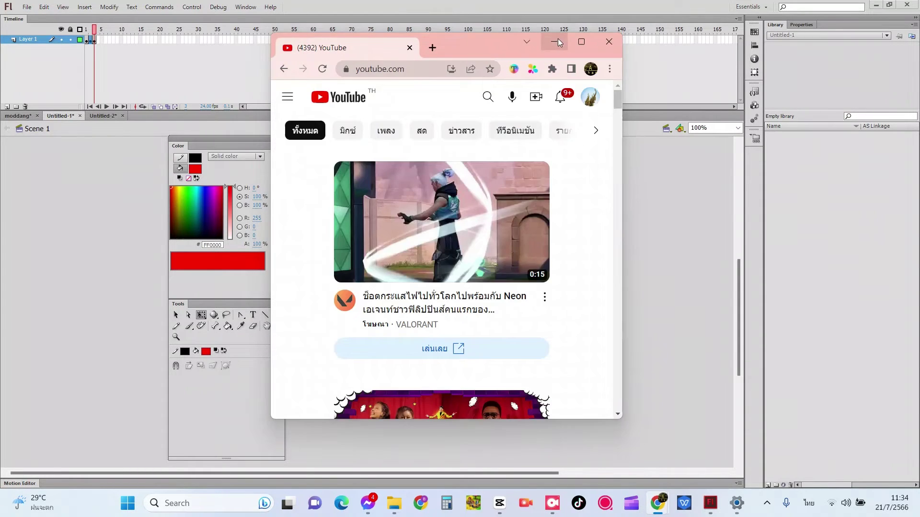
left_click(558, 41)
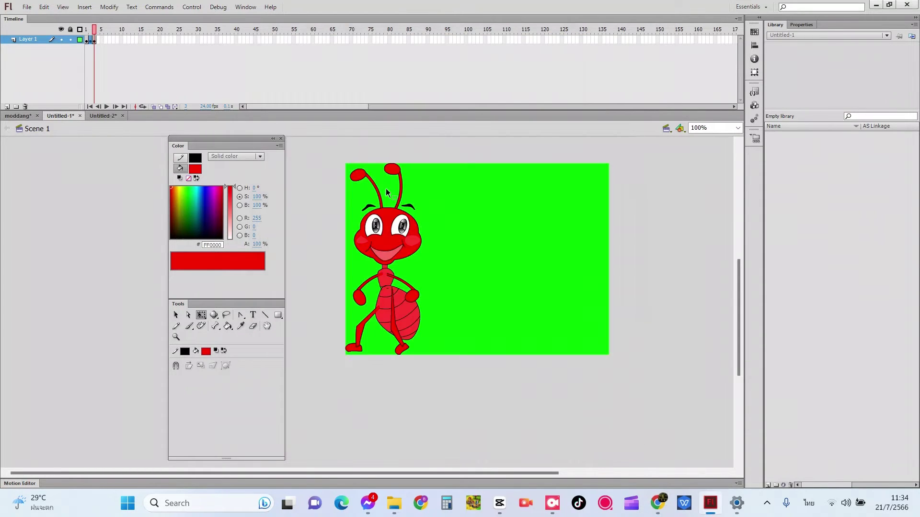
Open the ant's Symbol 1 in Untitled-2 for editing, inspect its keyframes at frames 6 and 12, and play its timeline
left_click(91, 117)
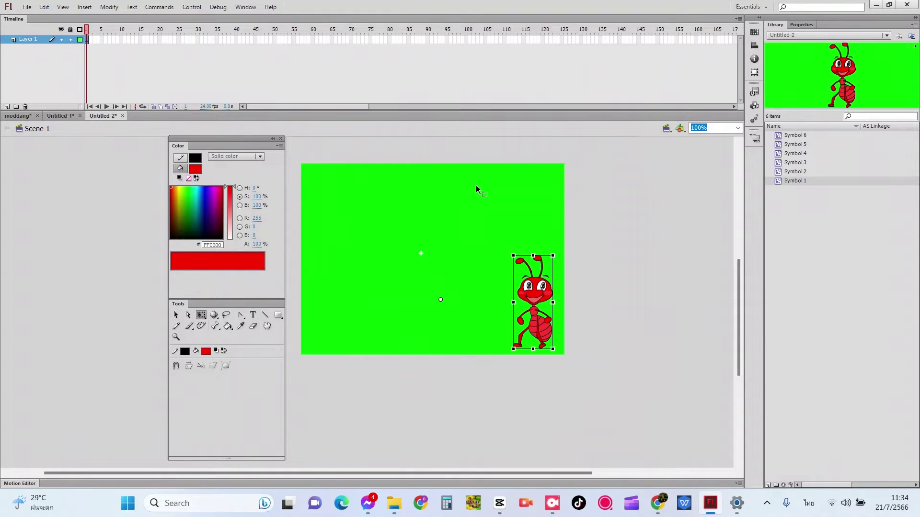
left_click(546, 287)
double_click(546, 287)
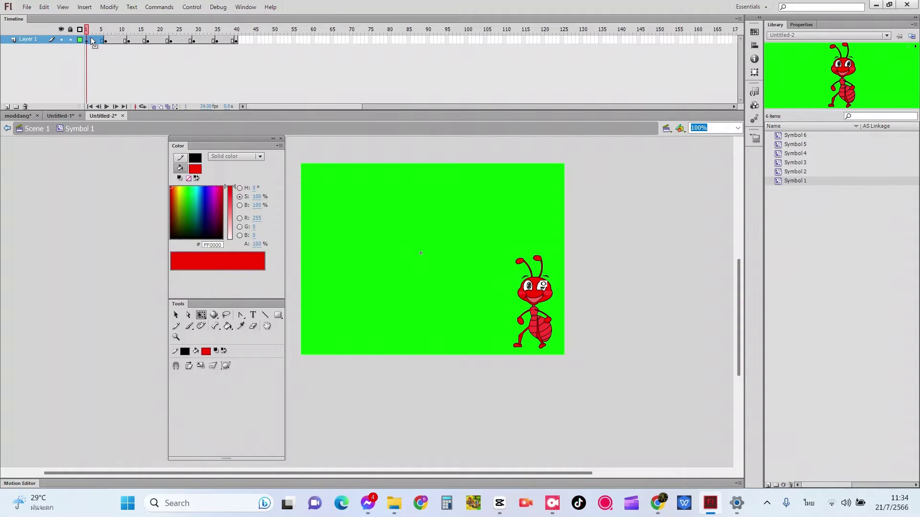
left_click(106, 40)
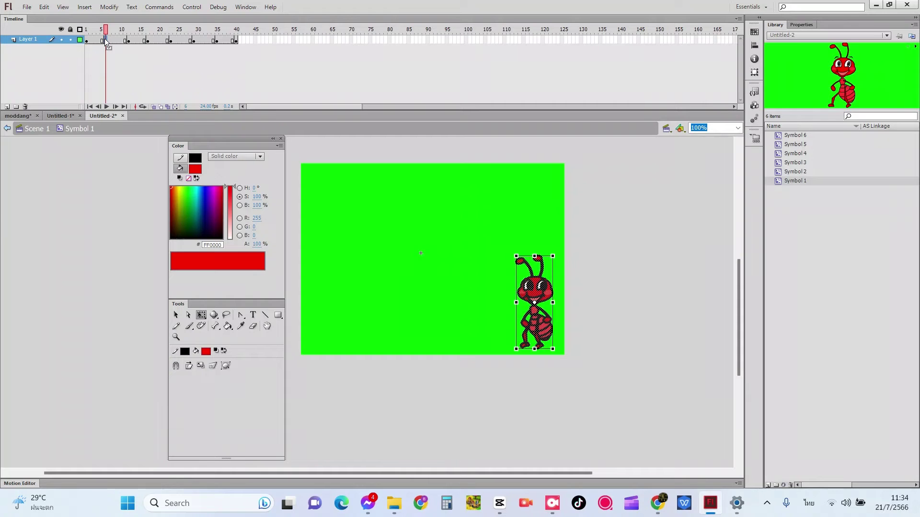
left_click(131, 41)
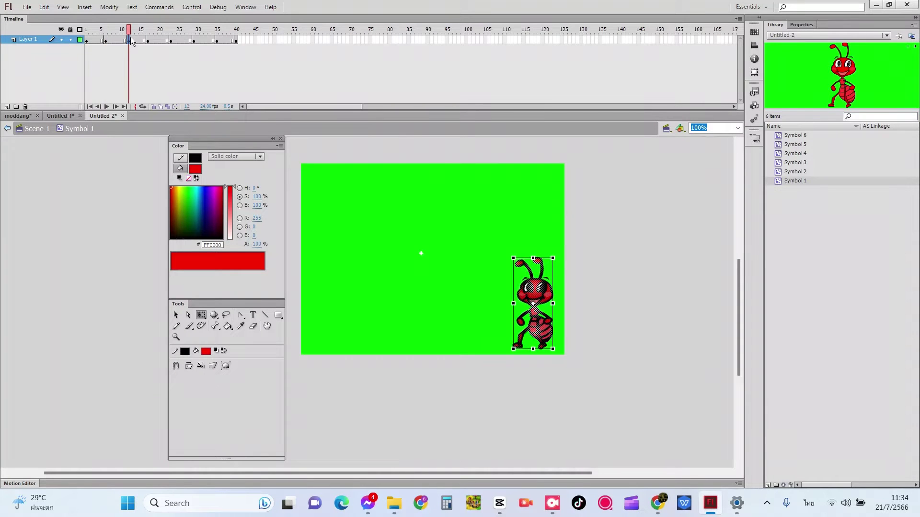
key("Return")
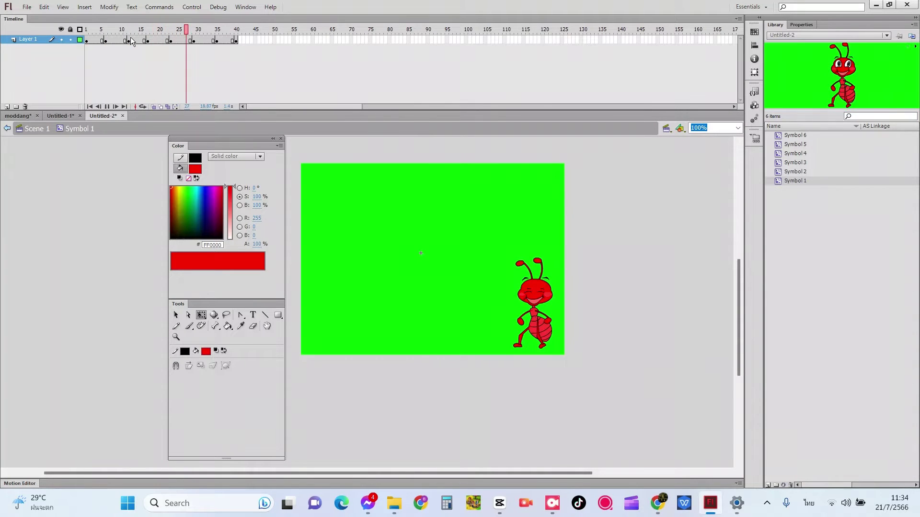
Play Symbol 1's timeline, test the Untitled-2 movie and close its player window
key("Return")
key("Return")
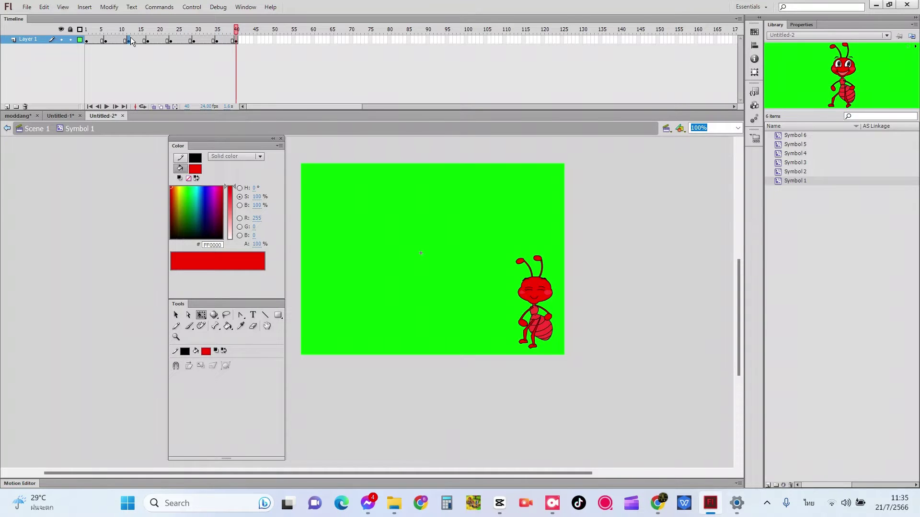
key("ctrl+Return")
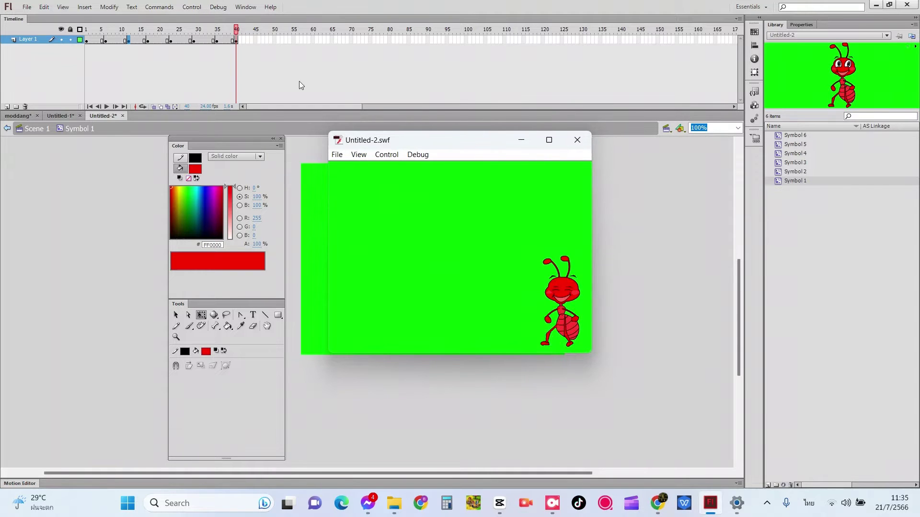
left_click(579, 149)
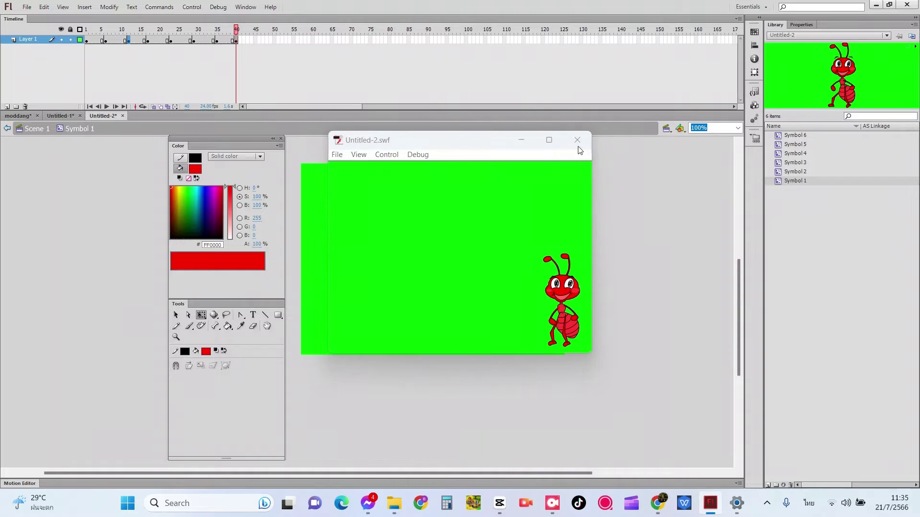
Step through Symbol 1's early frames, examining the ant's pose at frames 1, 2, 6 and 11
left_click(88, 40)
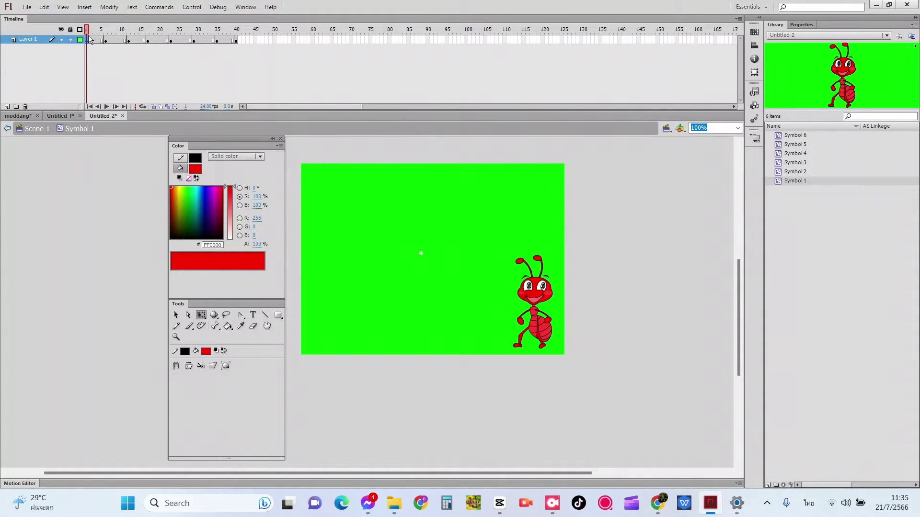
left_click(91, 39)
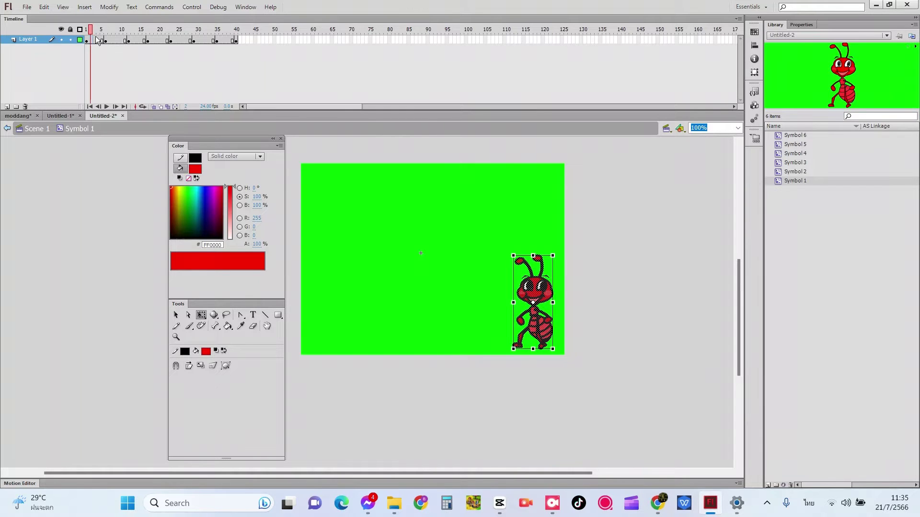
key("period")
key("period")
left_click(106, 40)
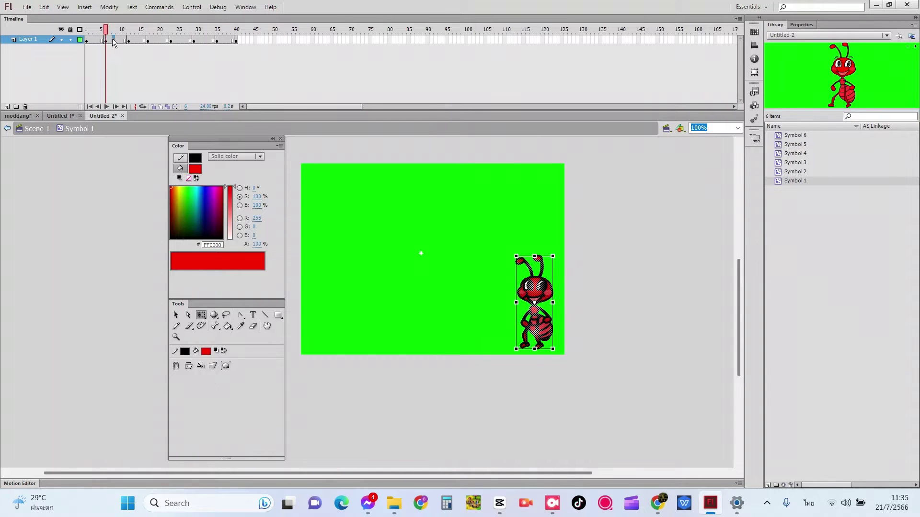
left_click(114, 41)
left_click(126, 40)
left_click(473, 272)
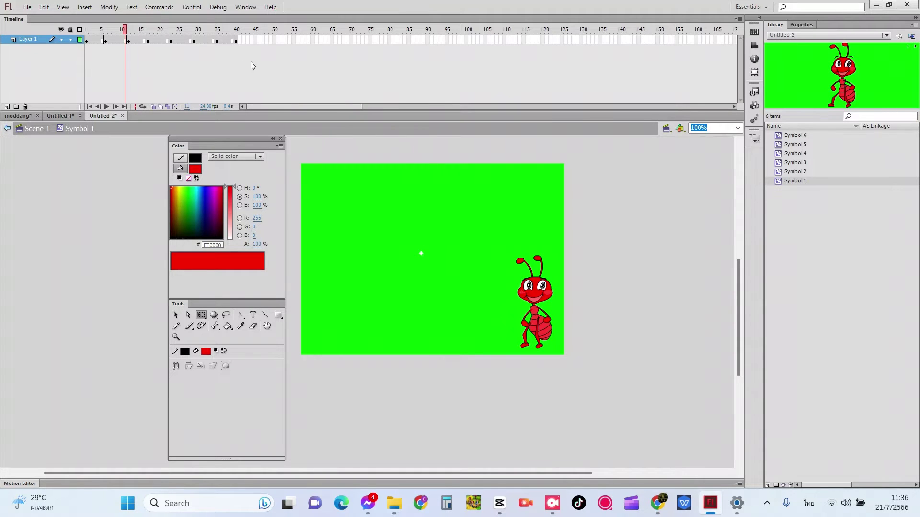
Return to Scene 1, extend Layer 1 to frame 50 and insert a keyframe there
left_click(7, 128)
left_click(535, 280)
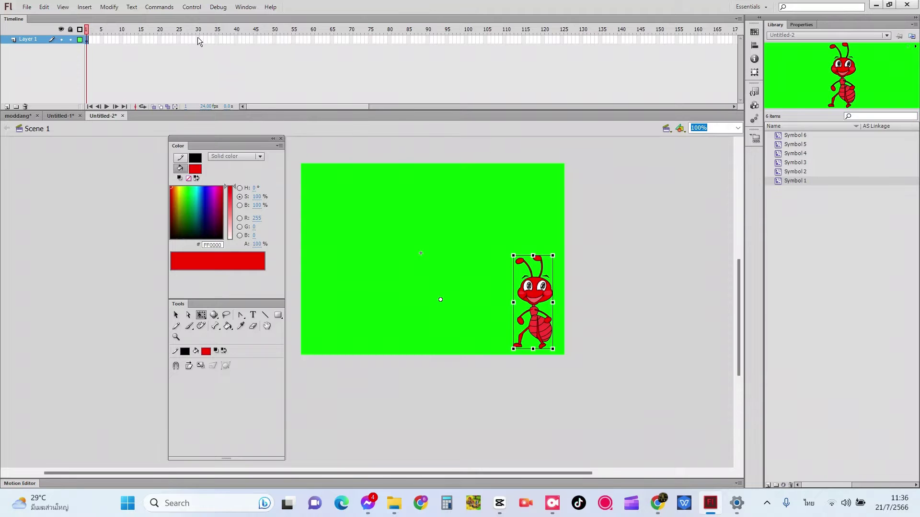
right_click(275, 39)
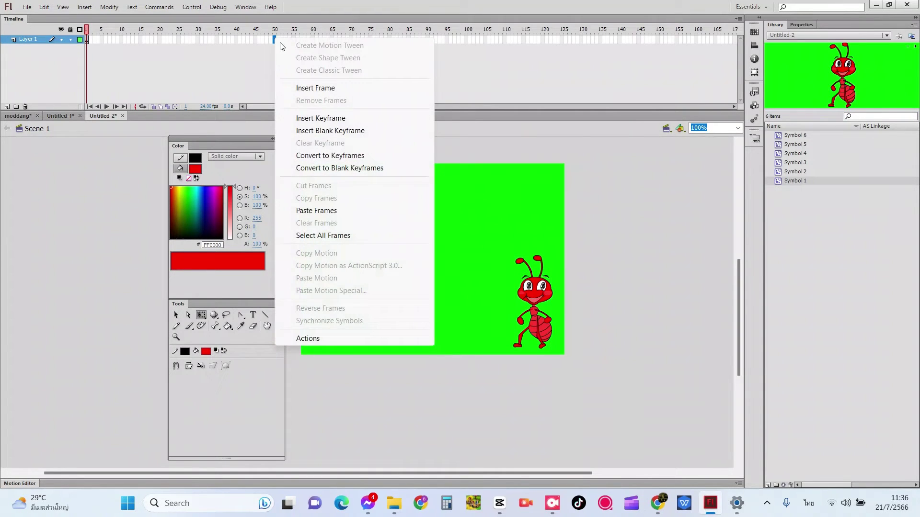
left_click(322, 89)
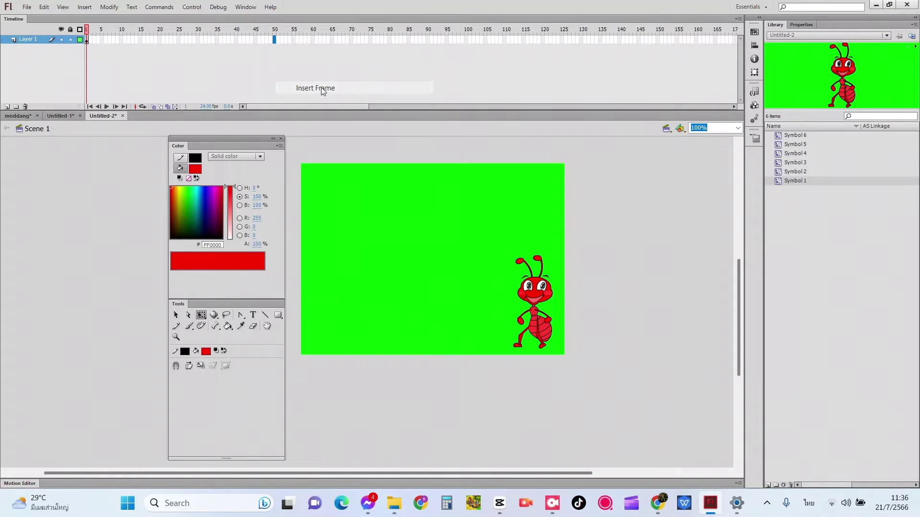
right_click(275, 40)
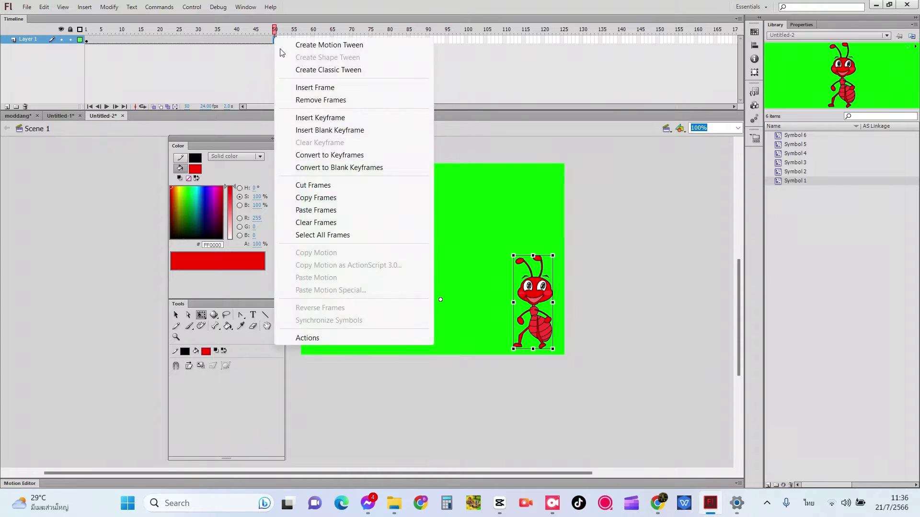
left_click(339, 119)
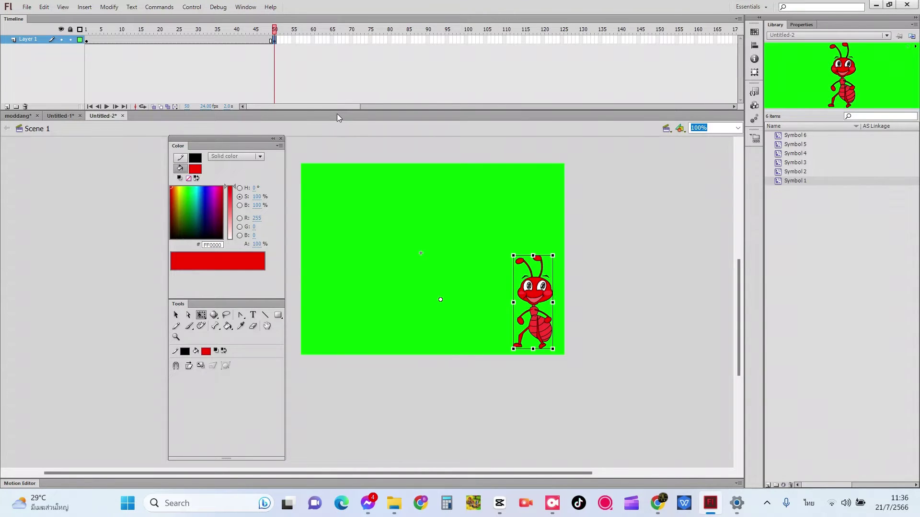
At the frame 50 keyframe, move the ant horizontally to the left side of the stage
left_click(281, 39)
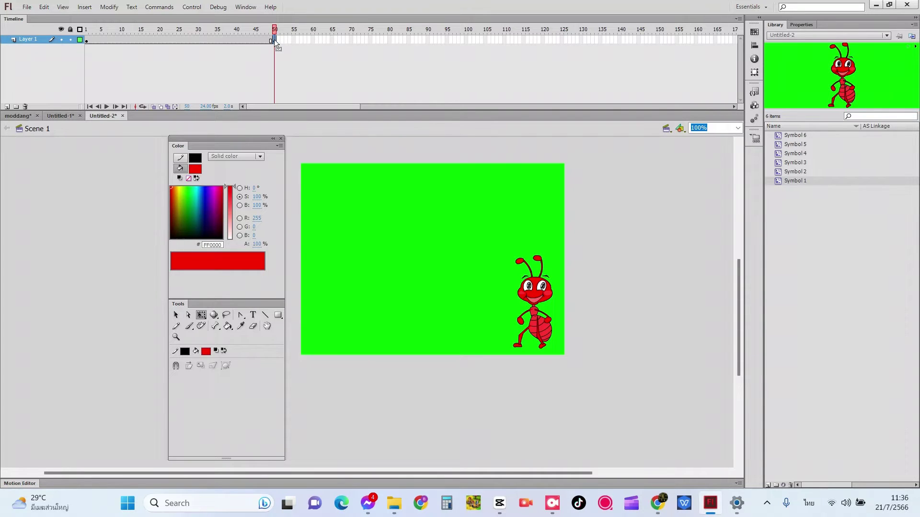
left_click(274, 40)
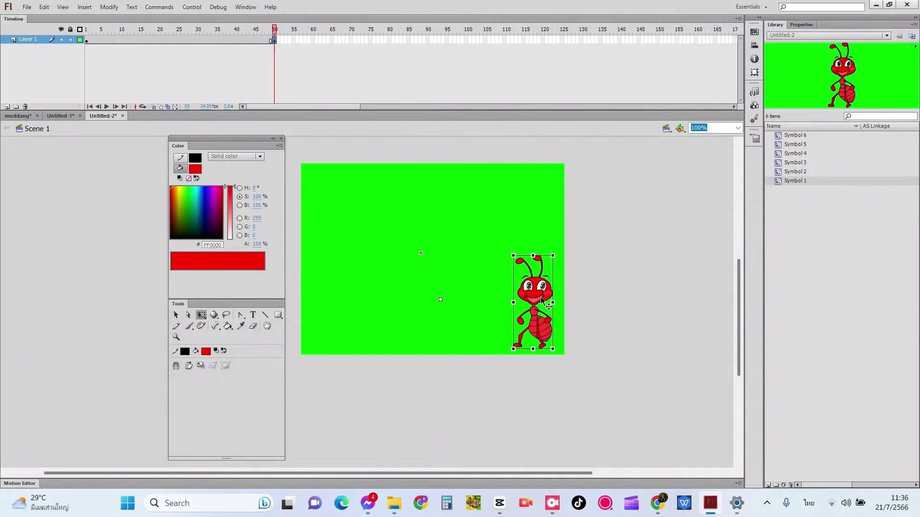
left_click_drag(542, 300, 345, 300)
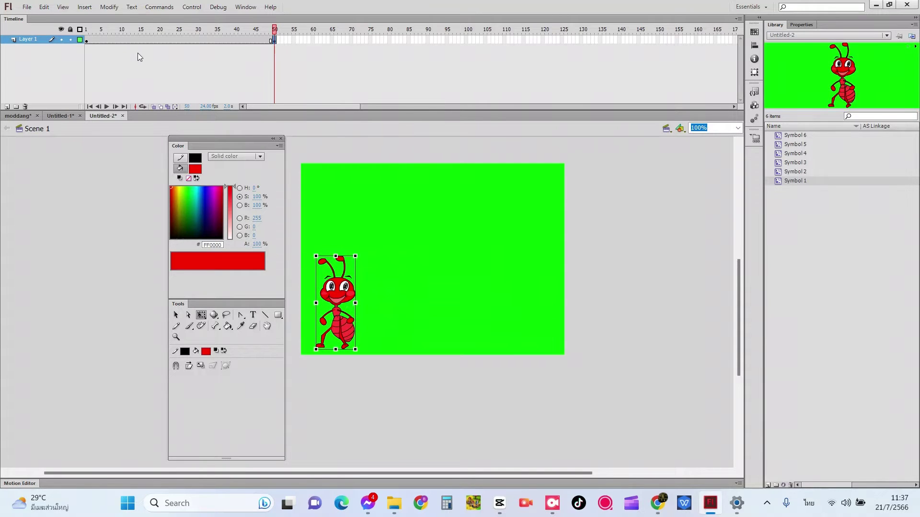
Create a classic tween between frames 1 and 50, test the movie and close its player window
left_click(140, 39)
right_click(140, 40)
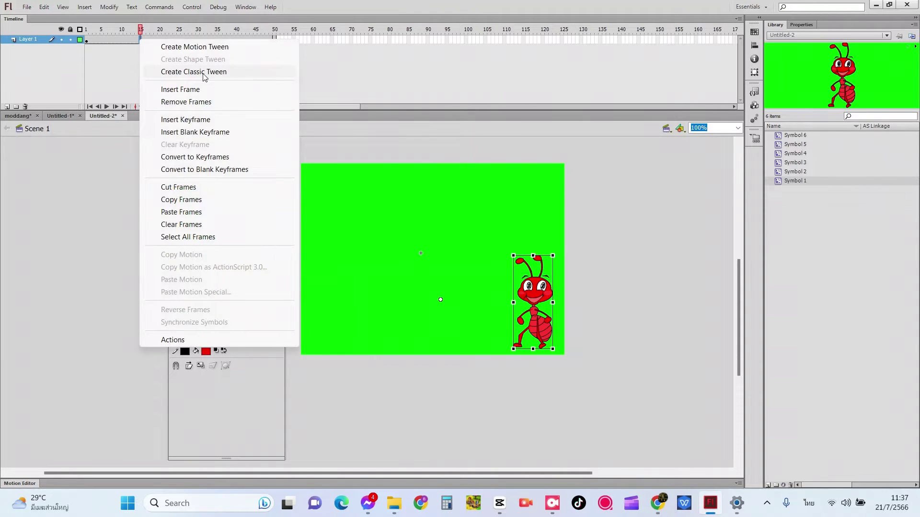
left_click(265, 70)
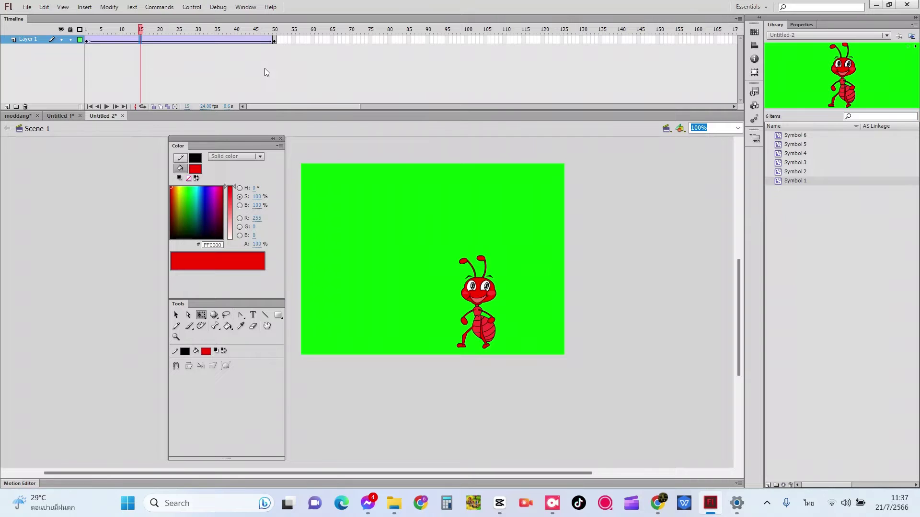
key("ctrl+Return")
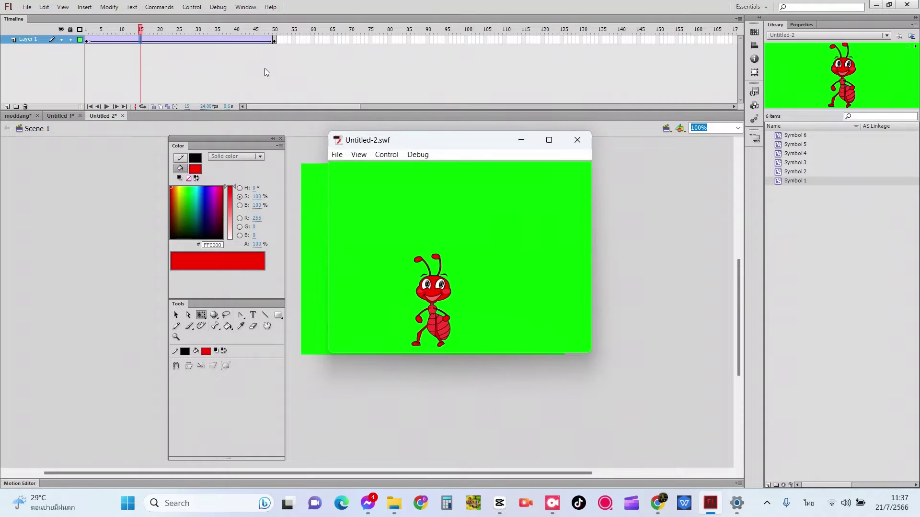
left_click(578, 139)
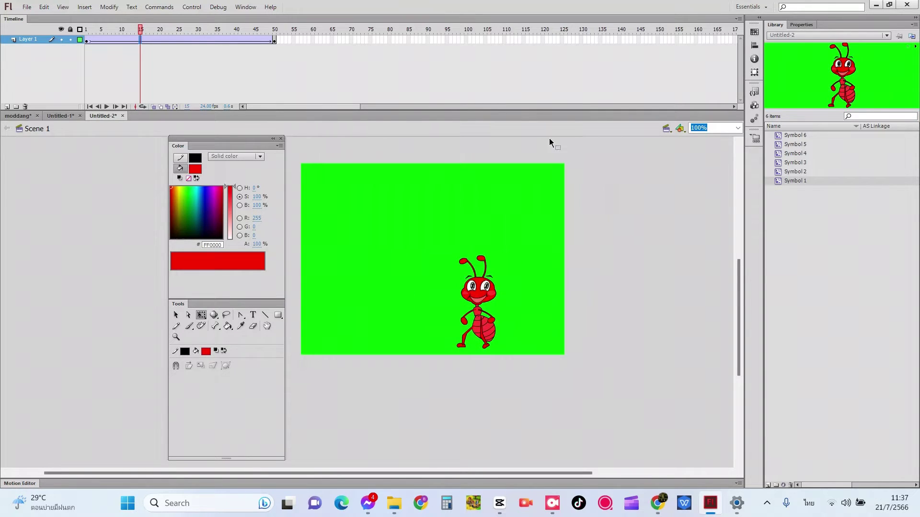
Replace the classic tween with a motion tween, test the movie and close its player window
right_click(241, 42)
left_click(275, 54)
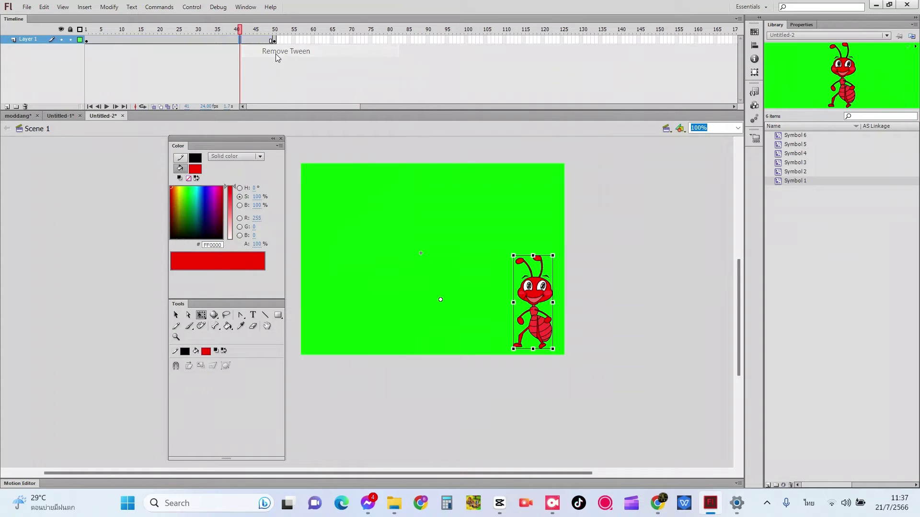
right_click(207, 39)
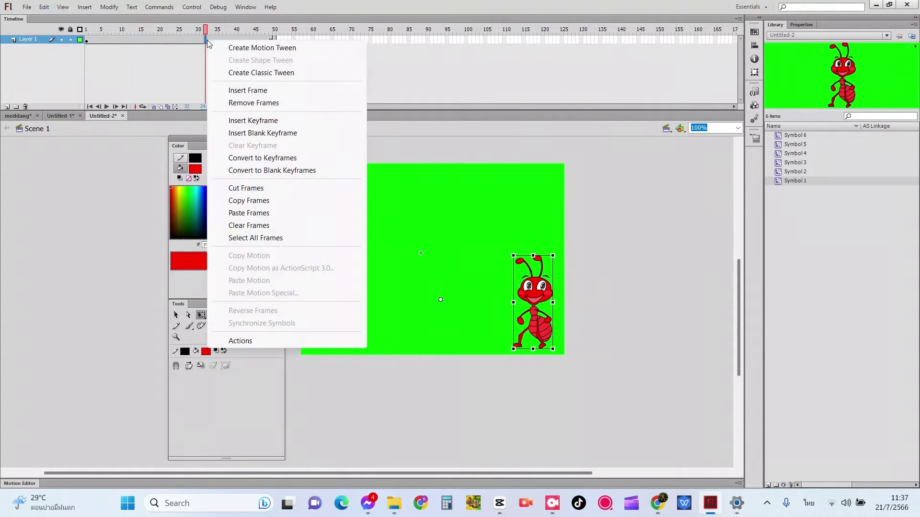
left_click(230, 49)
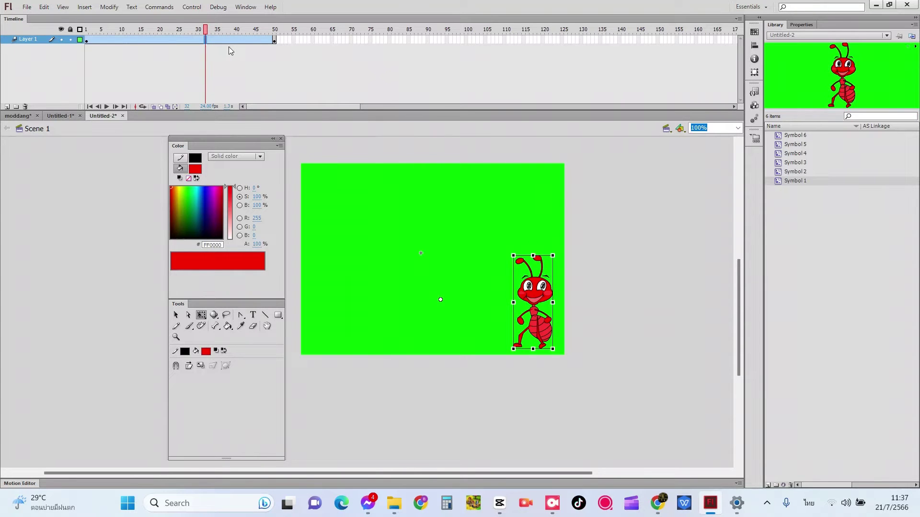
key("ctrl+Return")
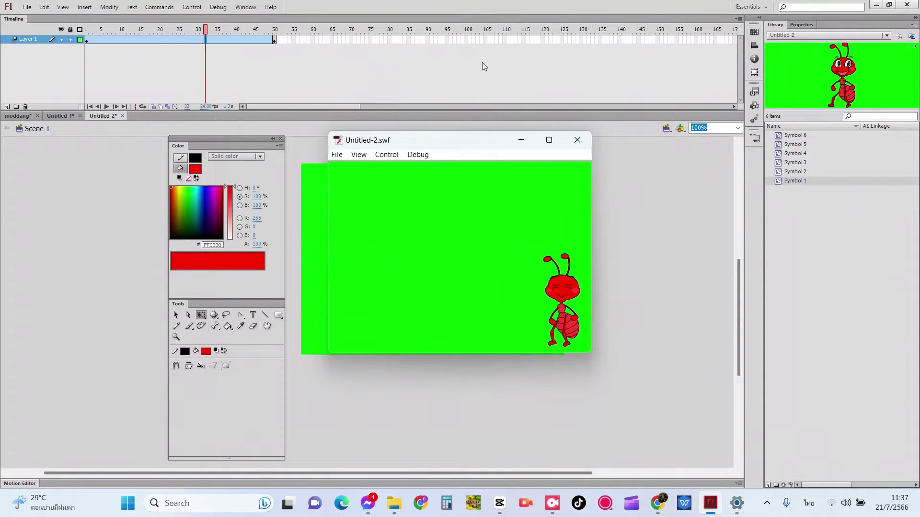
left_click(577, 139)
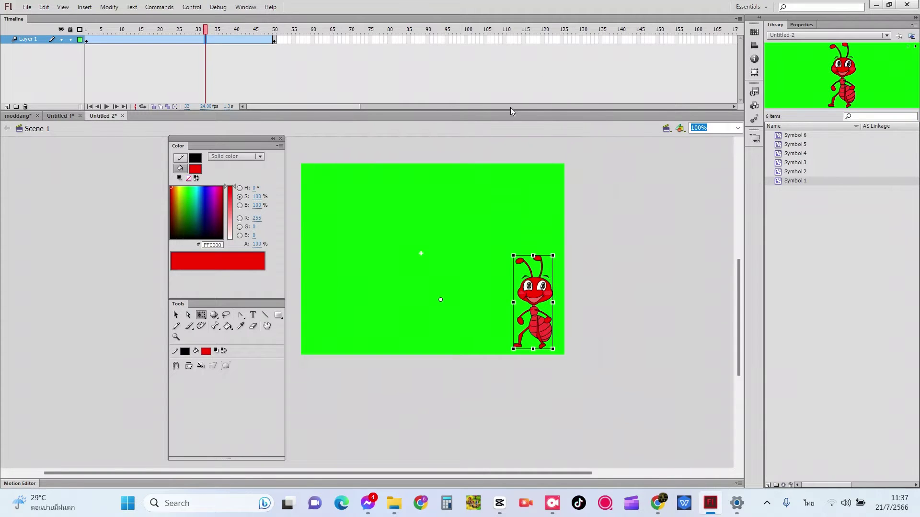
Remove the motion tween and create a classic tween on Layer 1 instead
right_click(247, 41)
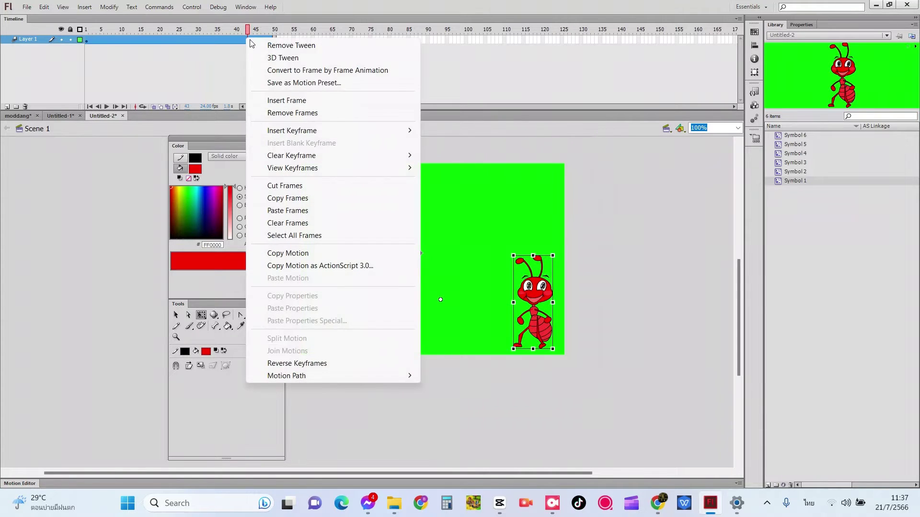
left_click(284, 45)
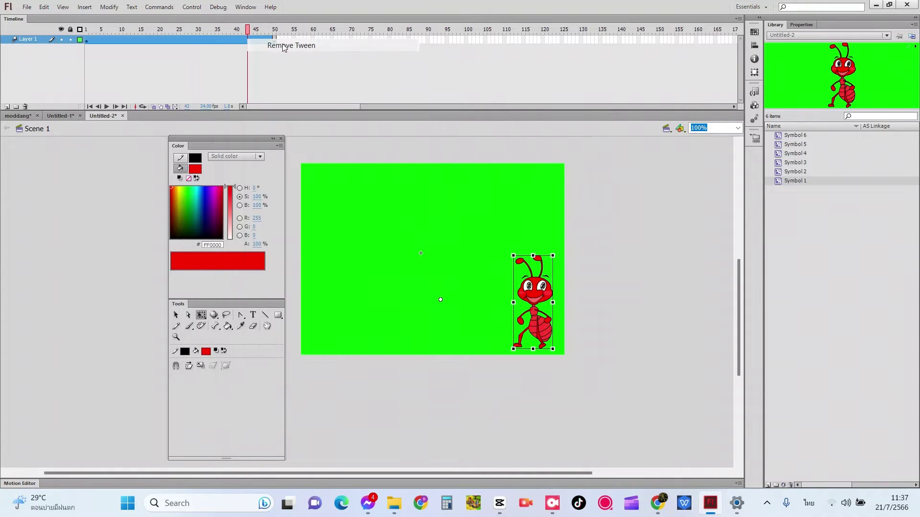
right_click(231, 39)
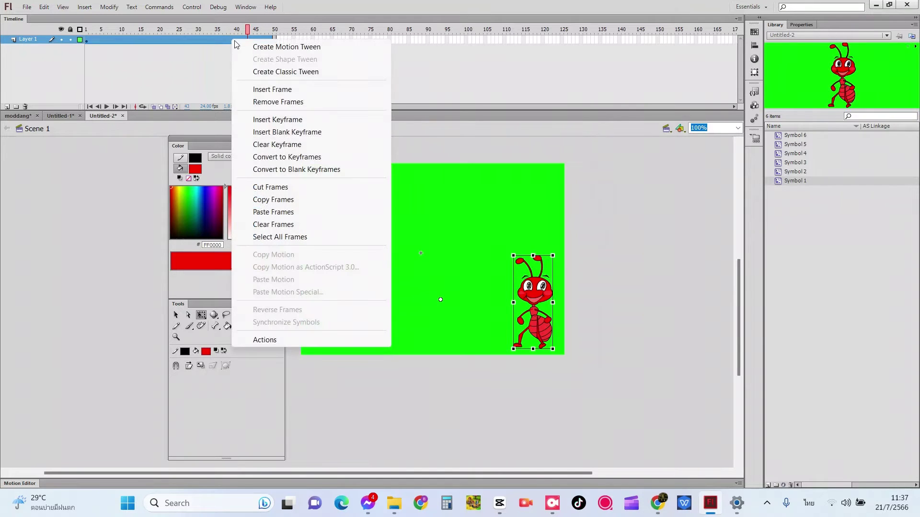
left_click(292, 72)
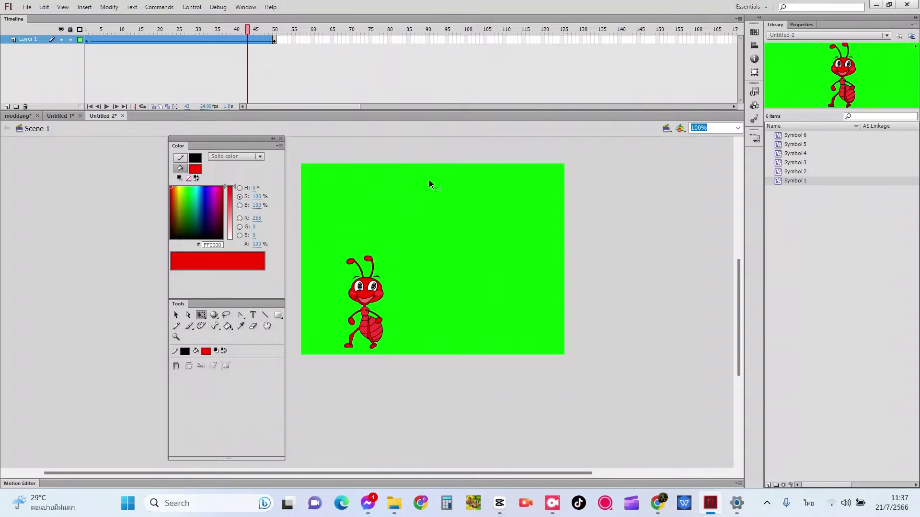
left_click(373, 329)
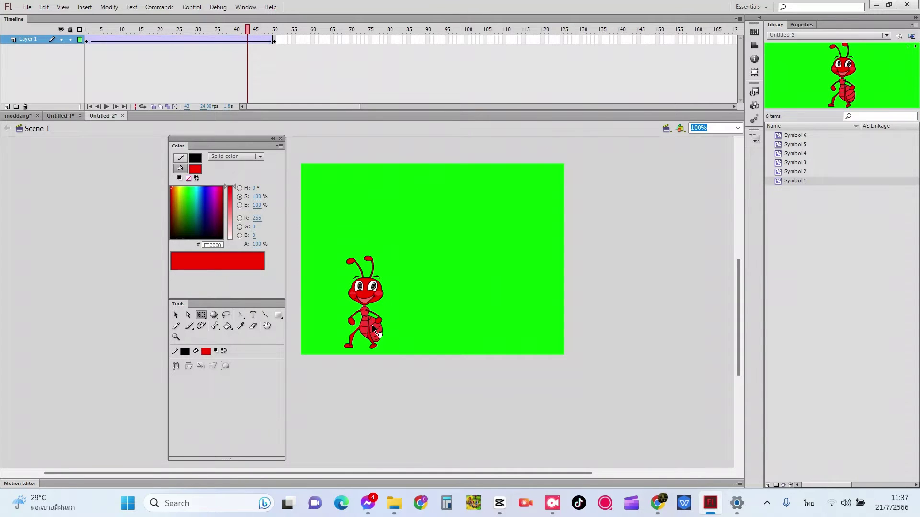
Stretch the ant slightly wider at the frame 50 keyframe
left_click(274, 38)
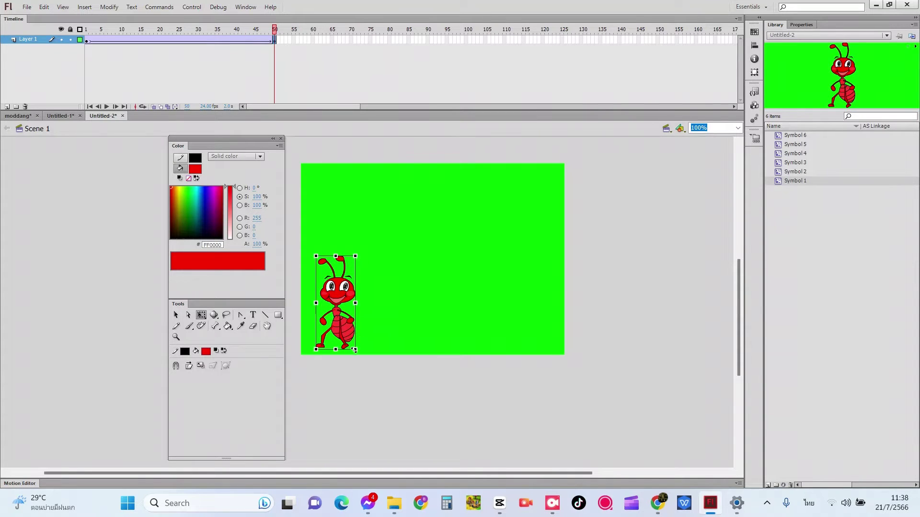
left_click_drag(355, 350, 360, 350)
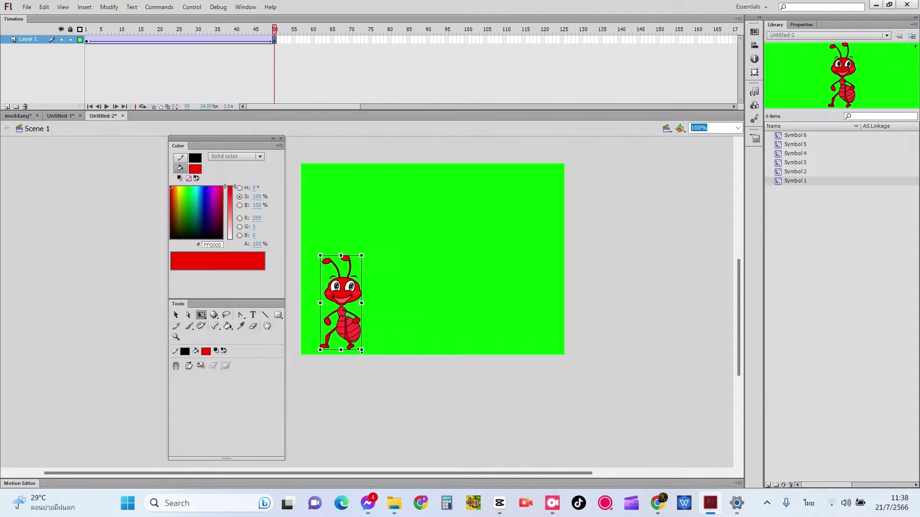
left_click_drag(363, 303, 374, 304)
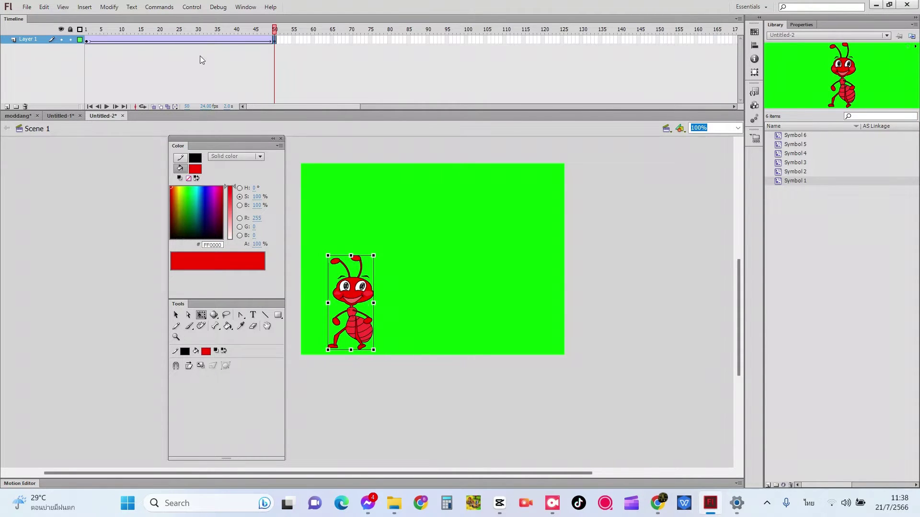
Remove the tween between frames 1 and 50 and apply a classic tween to the same span again
right_click(203, 42)
left_click(235, 47)
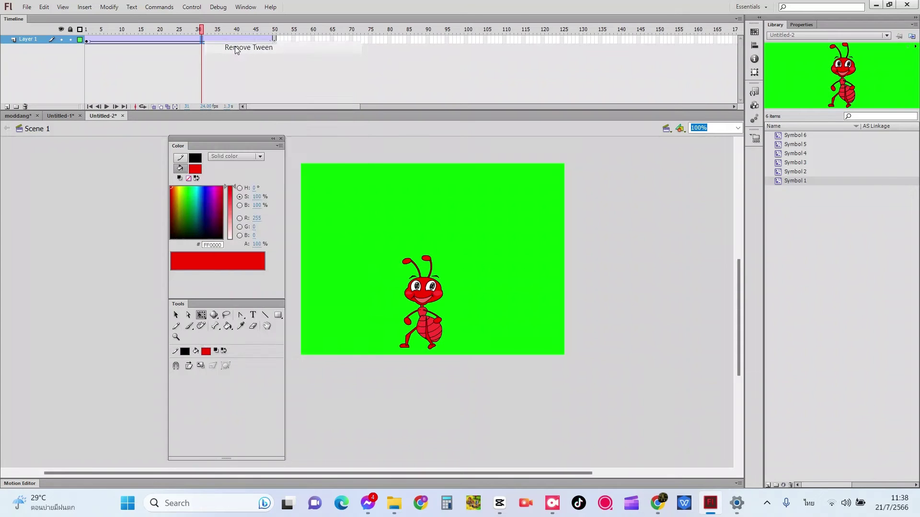
right_click(217, 40)
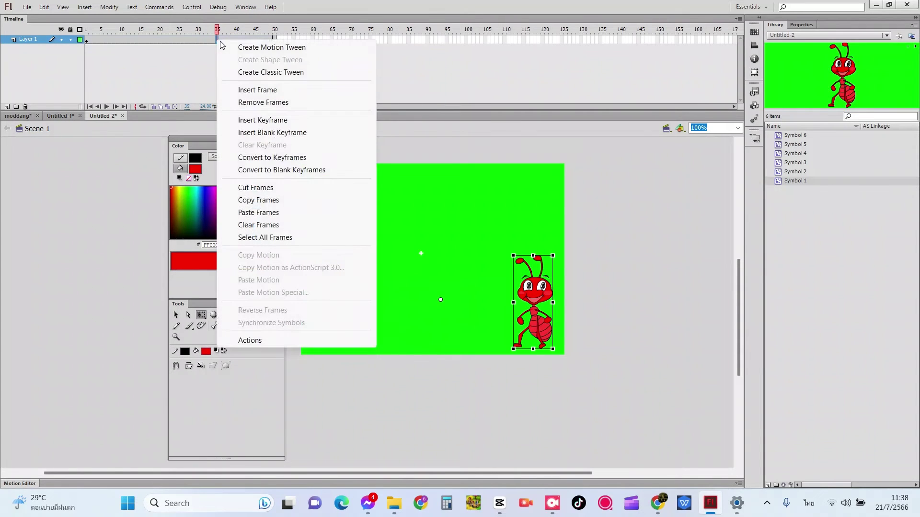
left_click(258, 73)
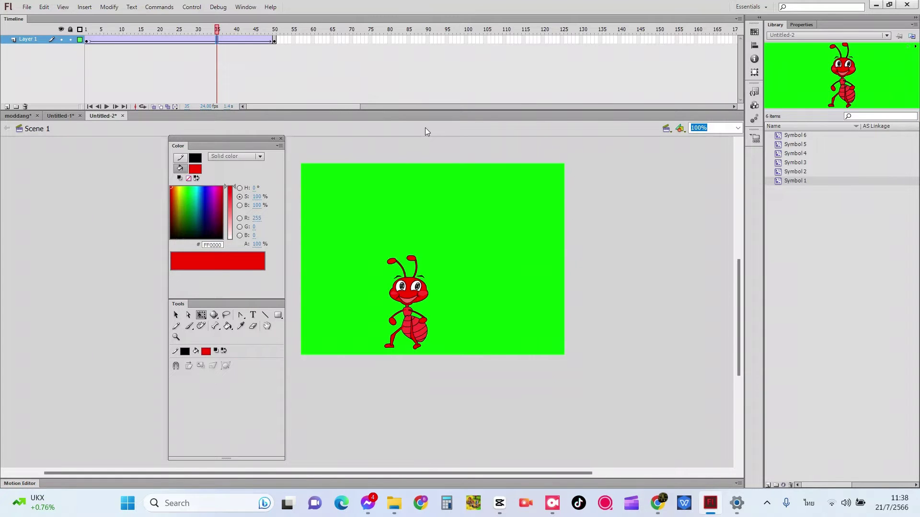
Test the movie with the reapplied classic tween and close its player window
key("ctrl+Return")
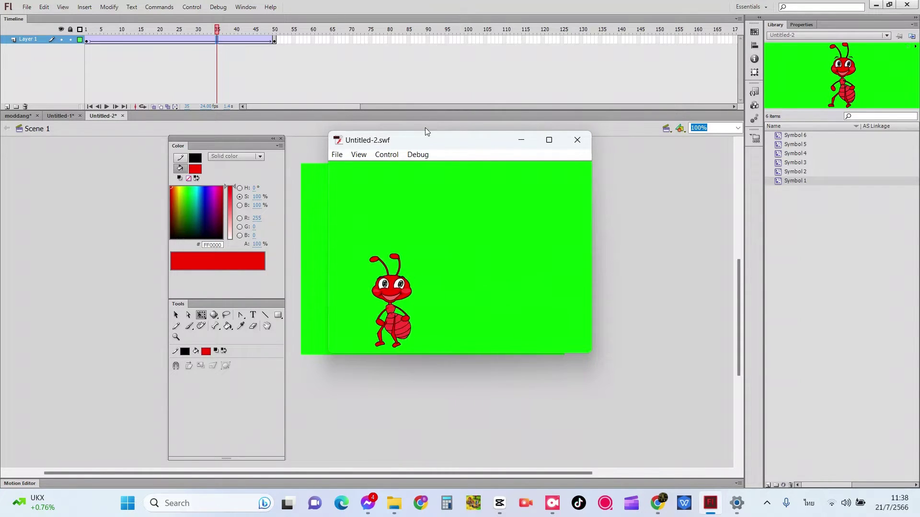
left_click(580, 139)
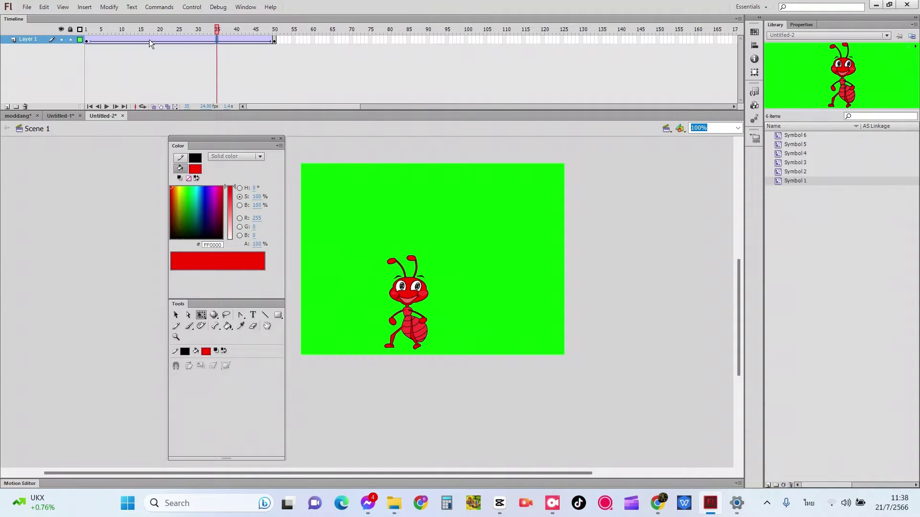
Add a new layer above Layer 1, and hide and show Layer 1 again
left_click(7, 106)
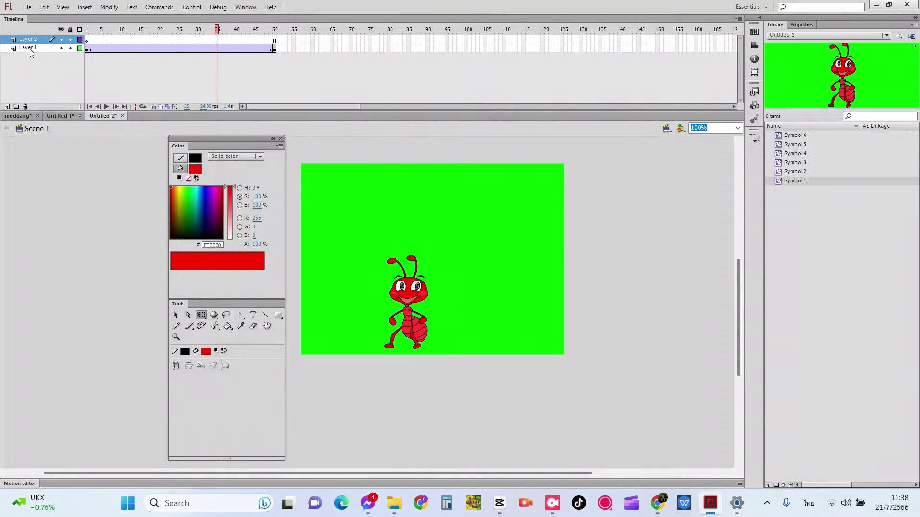
left_click(61, 47)
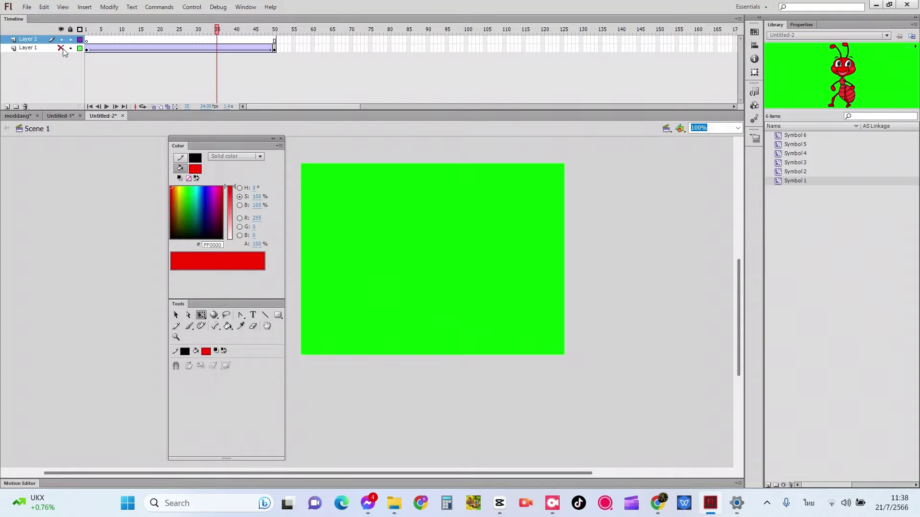
left_click(62, 48)
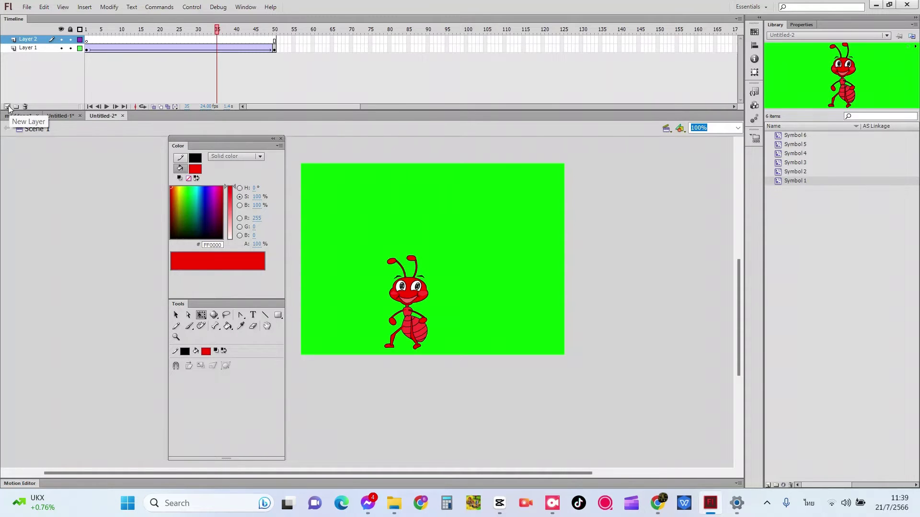
Rename the new layer above Layer 1 as Layer B
left_click(33, 44)
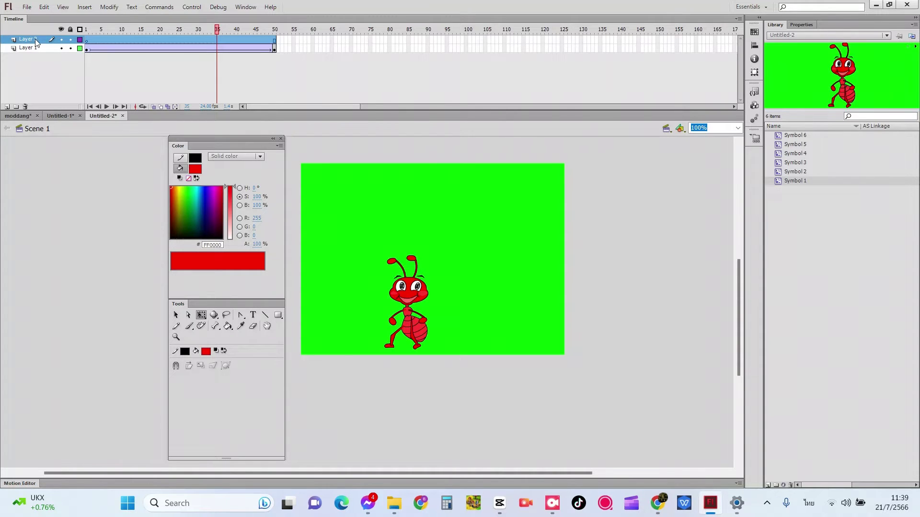
double_click(35, 42)
right_click(37, 43)
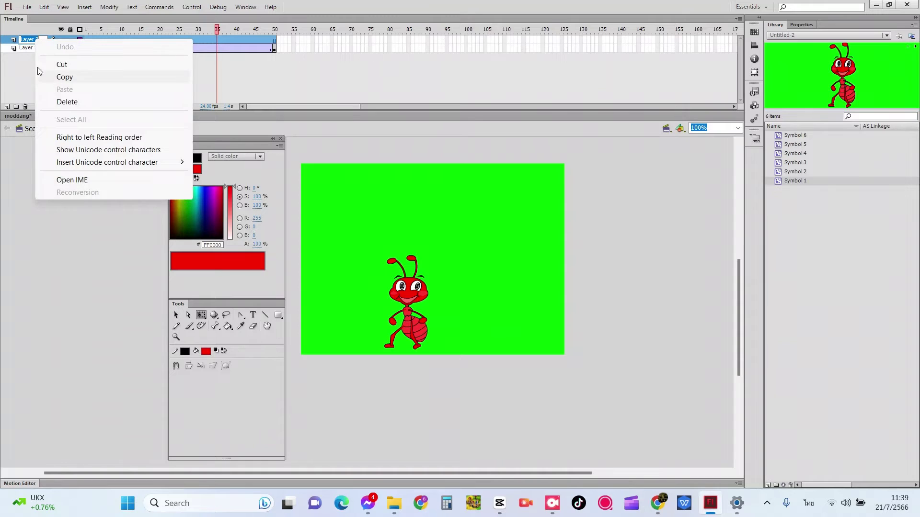
left_click(20, 42)
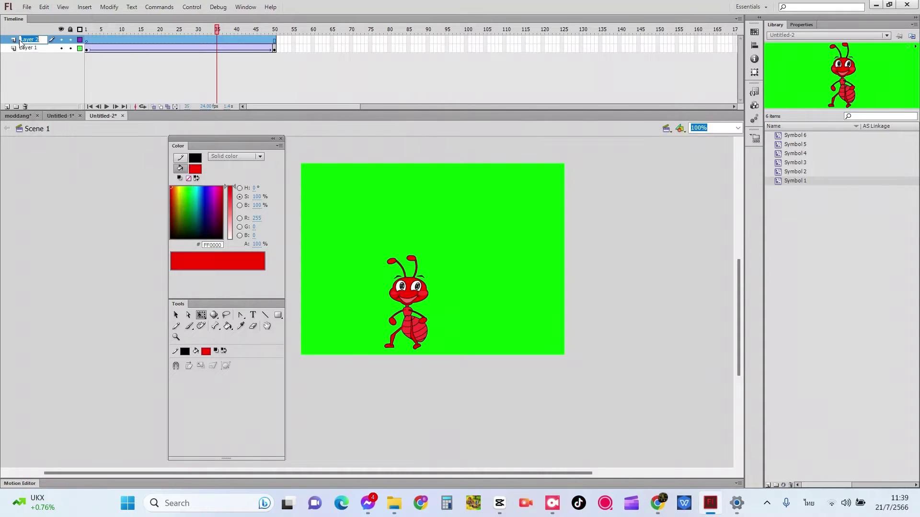
left_click(21, 40)
key("alt+shift")
key("BackSpace")
Hide Layer 1 and move the Tools panel above the Color panel
left_click(61, 49)
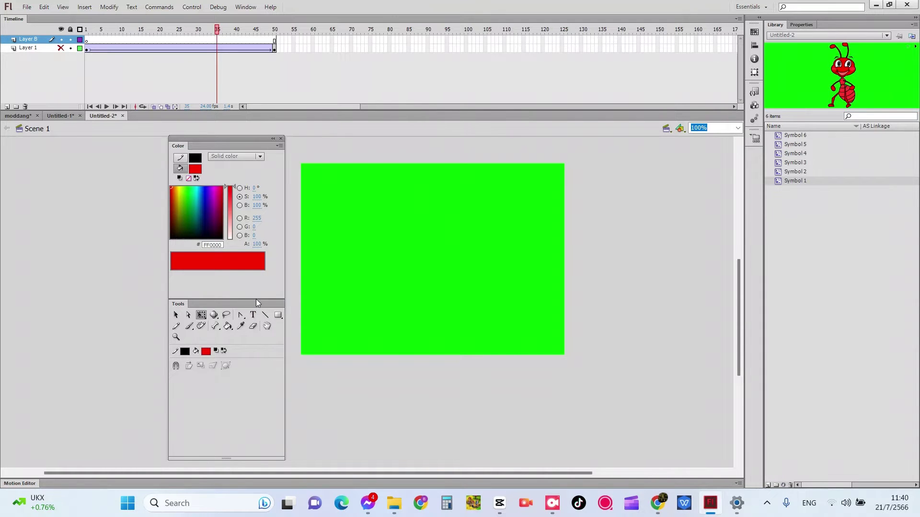
left_click_drag(256, 299, 252, 143)
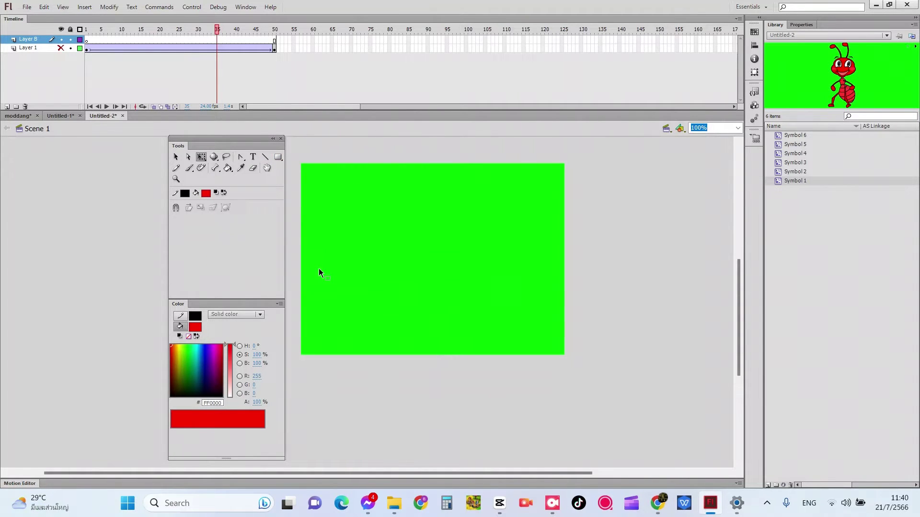
Draw a wide red rectangle with a black outline across the lower part of the stage on Layer B
left_click(278, 157)
left_click_drag(386, 155, 287, 163)
left_click(278, 157)
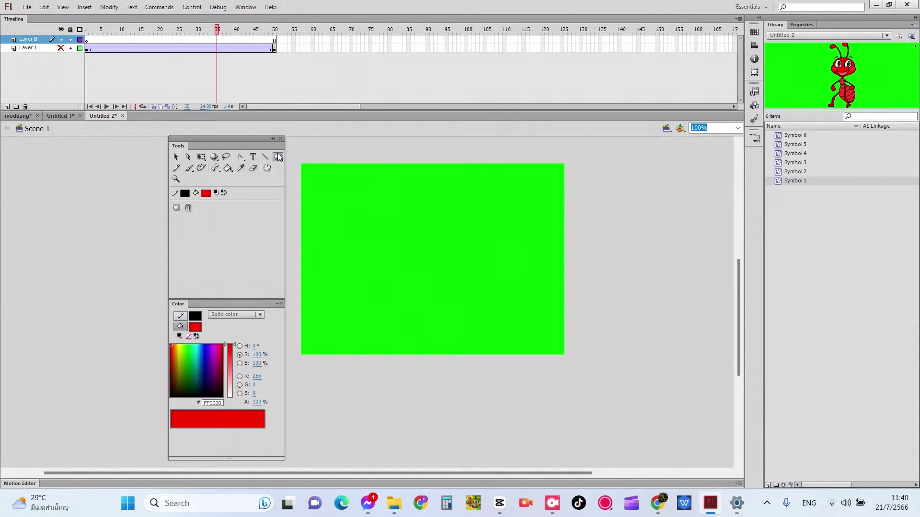
left_click(278, 157)
left_click(278, 157)
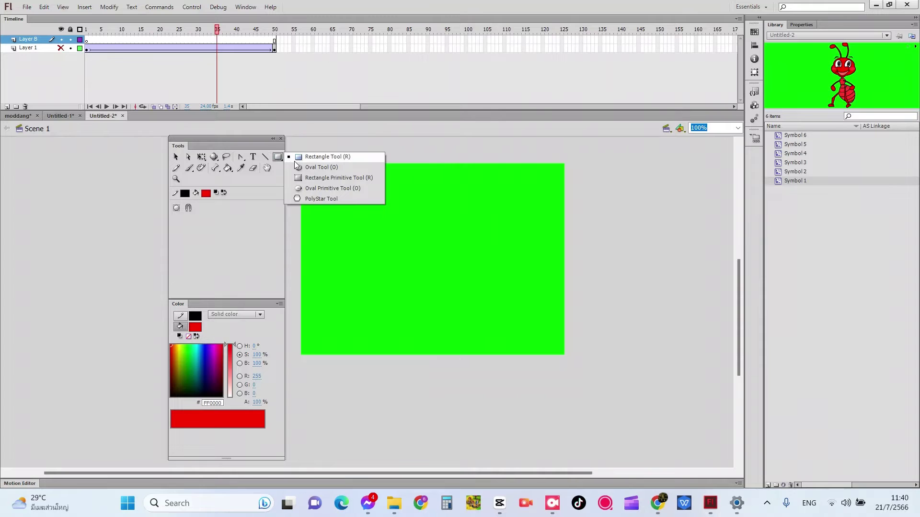
left_click(294, 161)
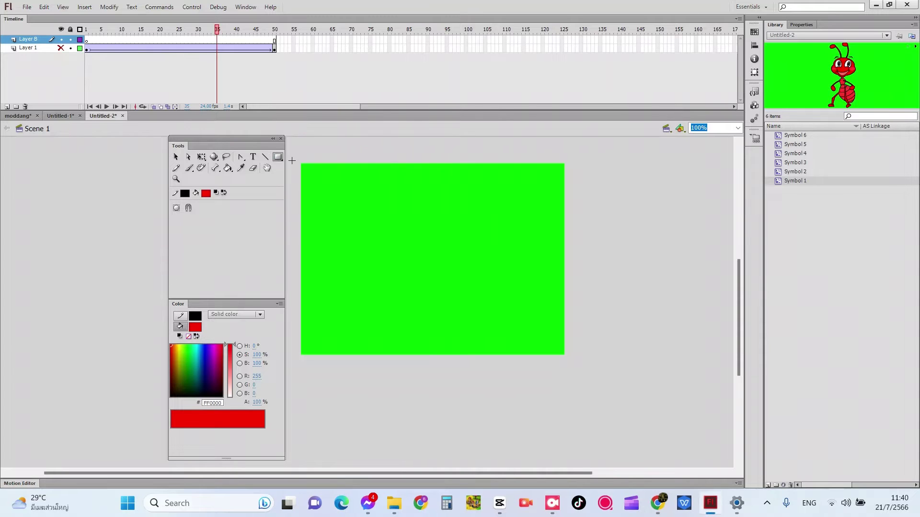
left_click_drag(313, 274, 558, 329)
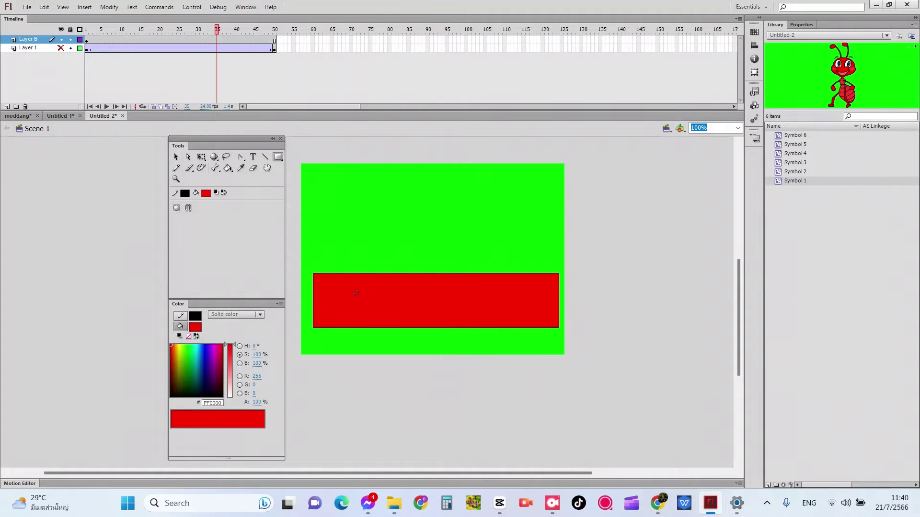
Recolor the red rectangle's fill to olive yellow CCCC66 with the Paint Bucket tool
left_click(207, 192)
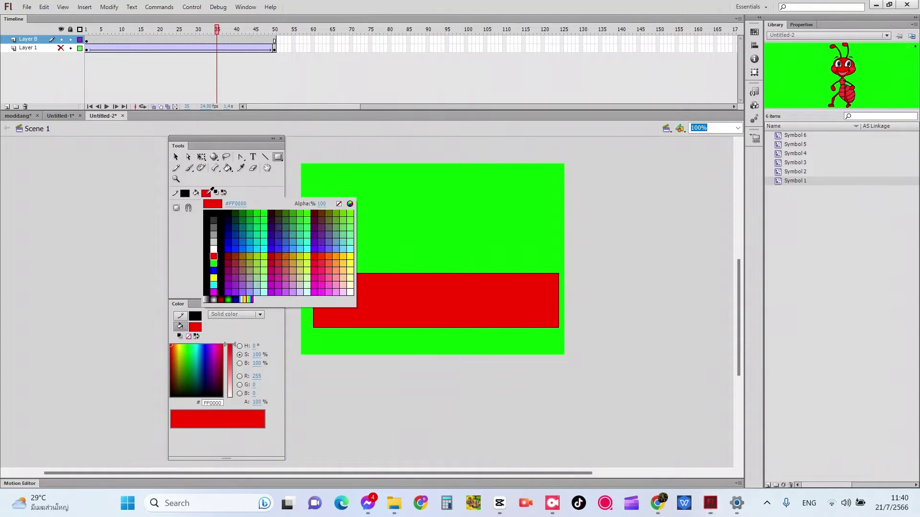
left_click(303, 266)
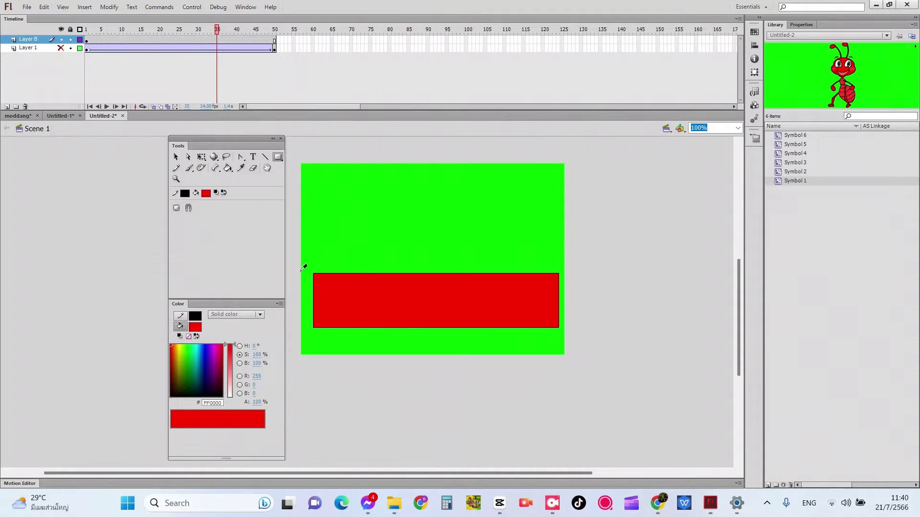
left_click(228, 167)
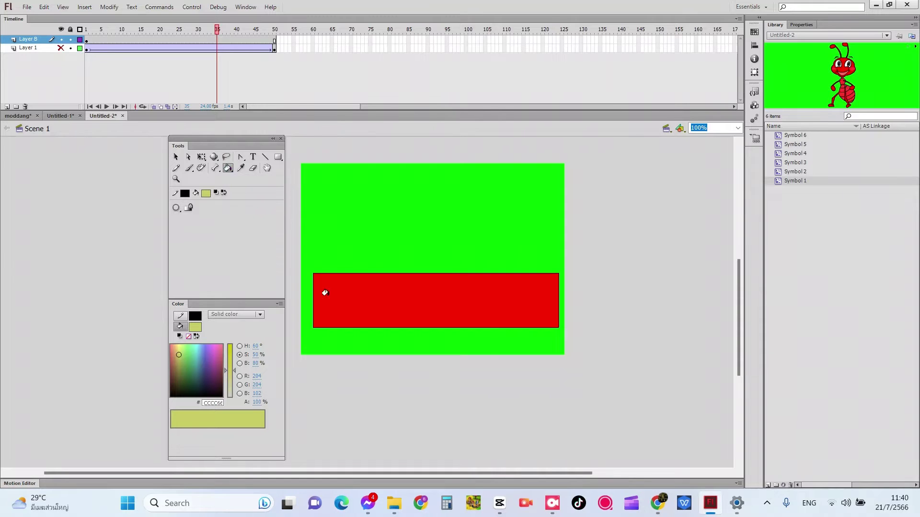
left_click(339, 299)
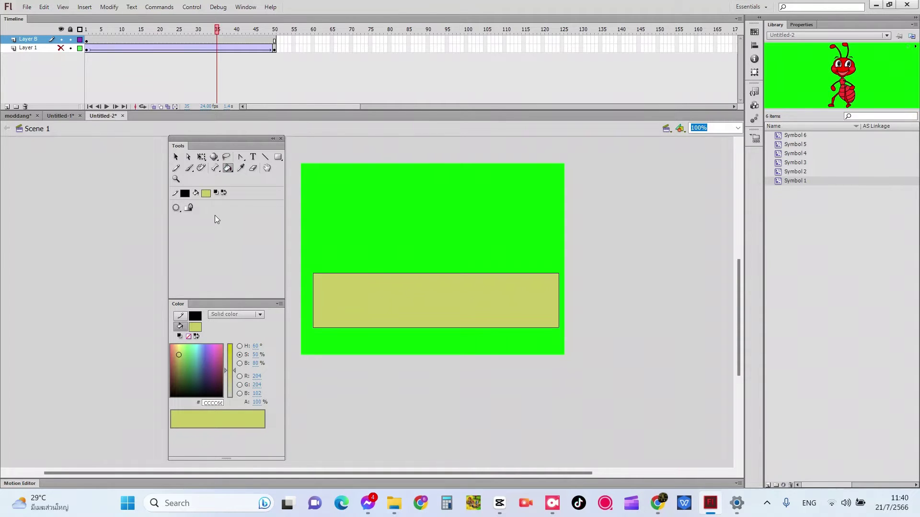
Draw a wide light cyan 99FFFF rectangle across the upper part of the stage on Layer B
left_click(278, 158)
left_click(278, 159)
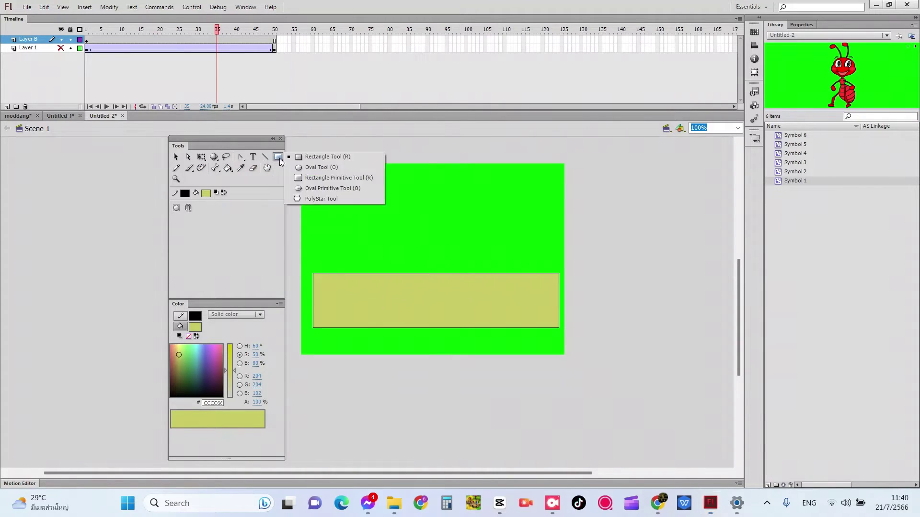
left_click(295, 155)
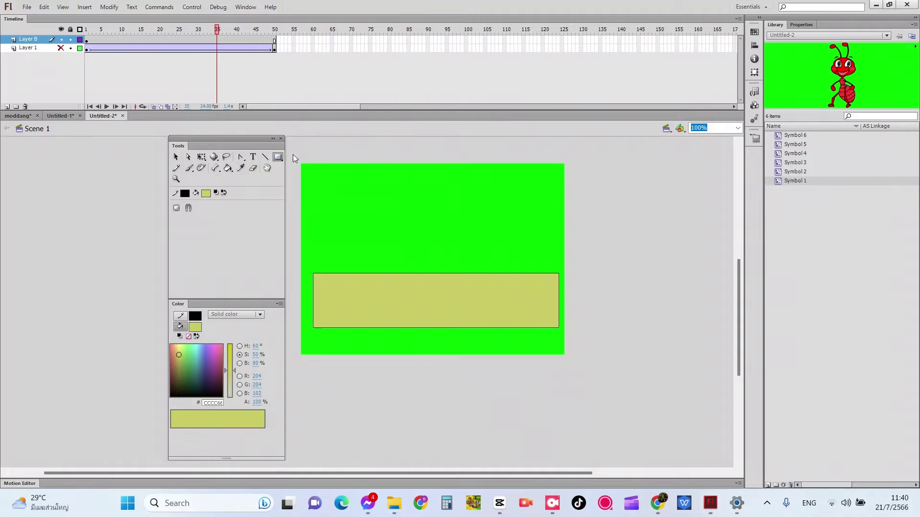
left_click(207, 193)
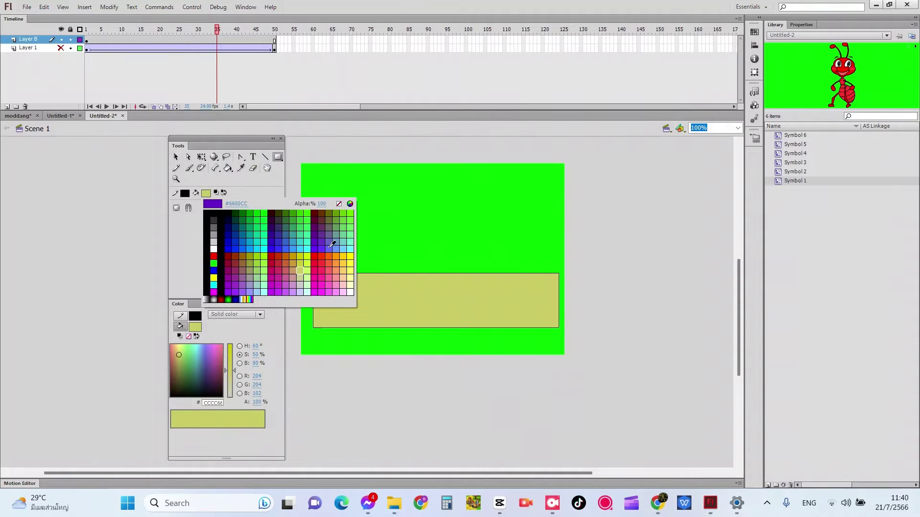
left_click(350, 249)
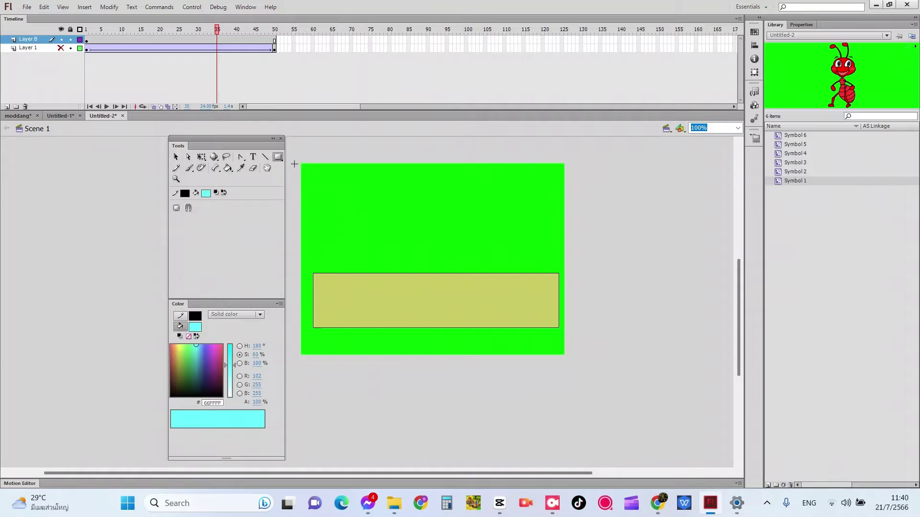
left_click(206, 193)
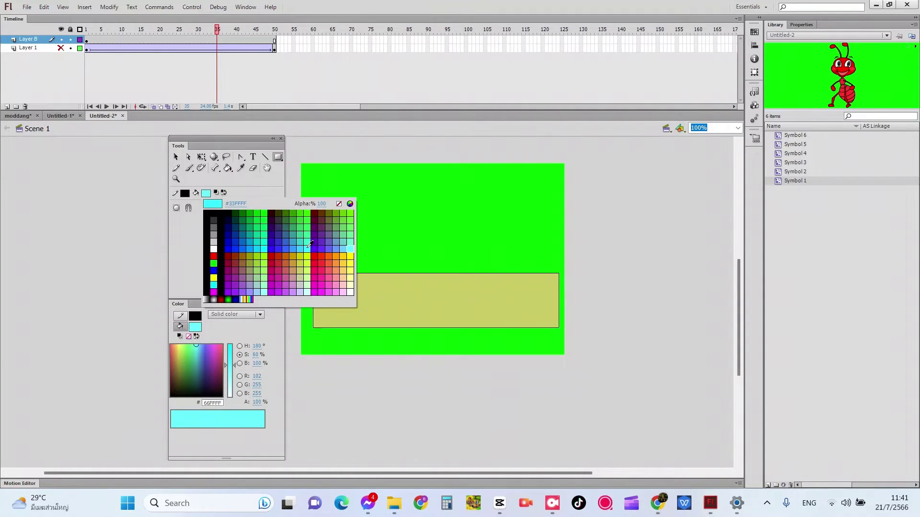
key("Escape")
left_click(267, 291)
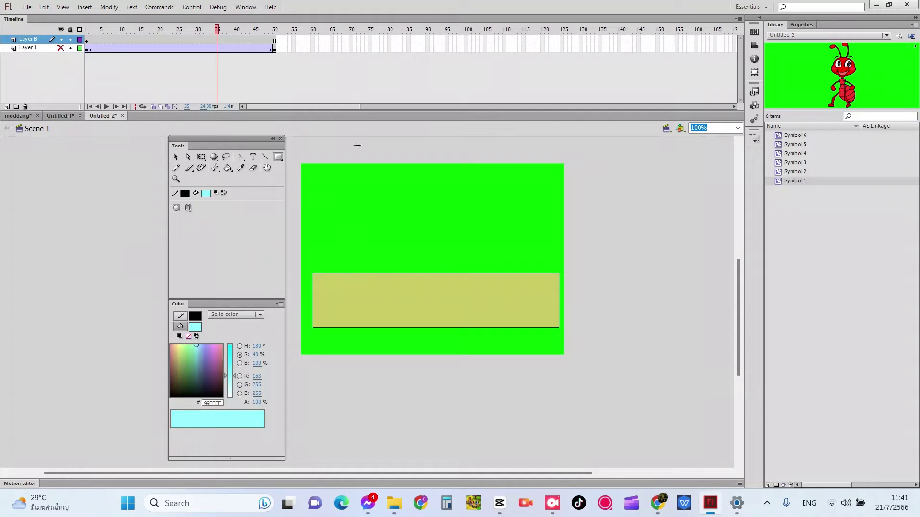
left_click_drag(298, 166, 564, 252)
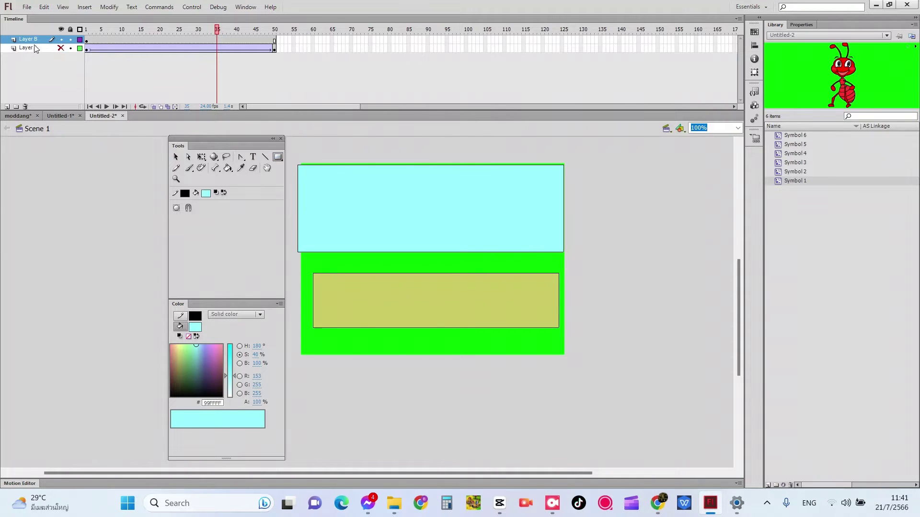
Add two new layers above Layer B, and hide and show Layer B to check its contents
left_click(7, 106)
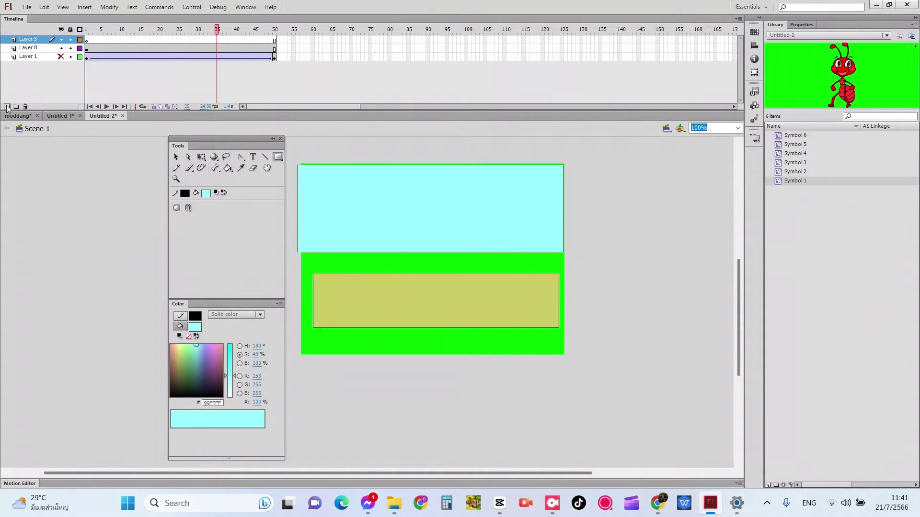
left_click(7, 107)
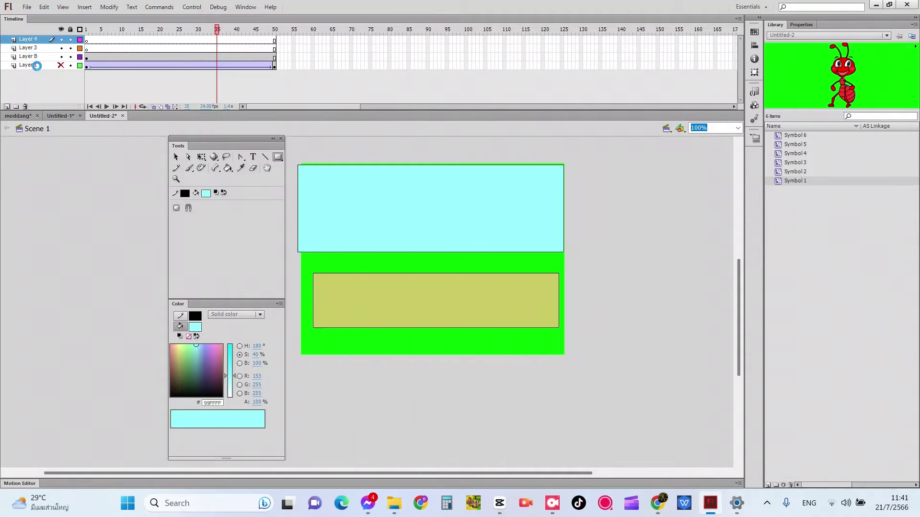
left_click(62, 56)
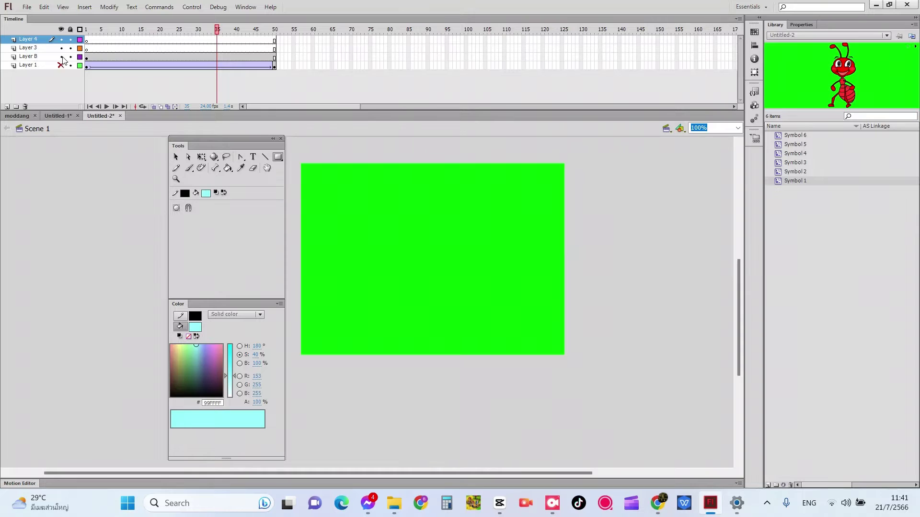
left_click(62, 56)
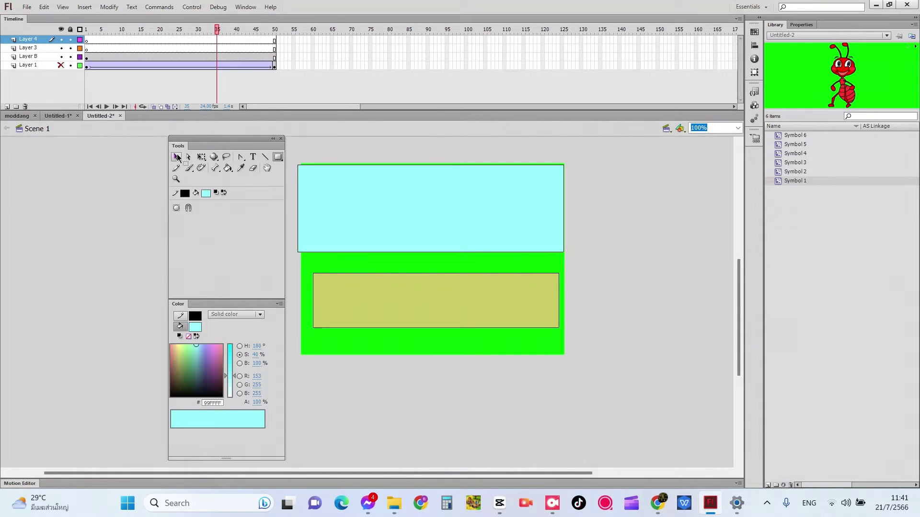
Select the whole cyan rectangle on Layer B with its outline and delete it
left_click(176, 157)
left_click_drag(295, 161, 486, 197)
mouse_move(585, 249)
left_mouse_down()
mouse_move(477, 250)
mouse_move(278, 170)
mouse_move(284, 144)
left_mouse_up()
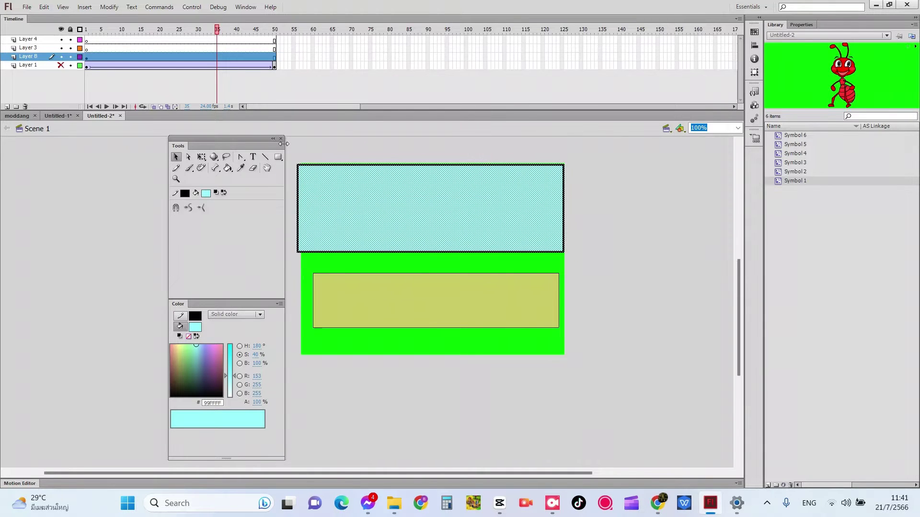
key("Delete")
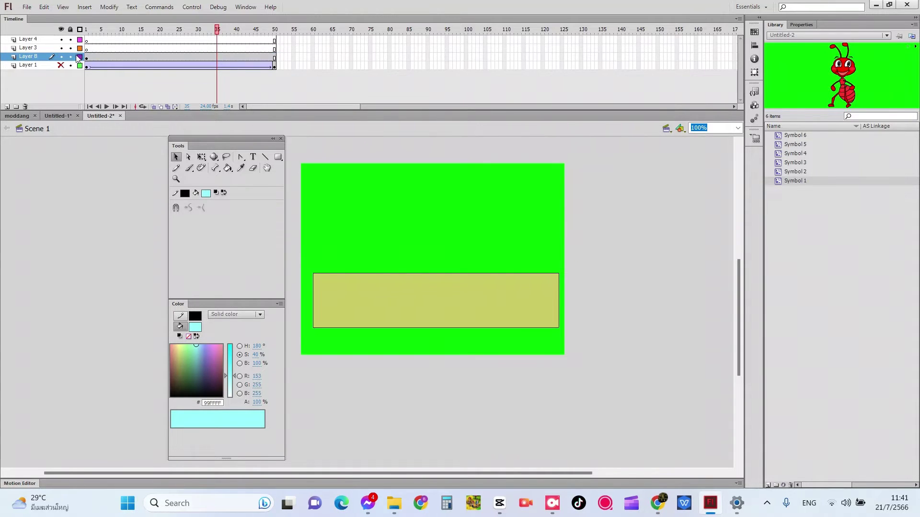
Draw a wide light cyan rectangle across the upper part of the stage on Layer 3
left_click(38, 48)
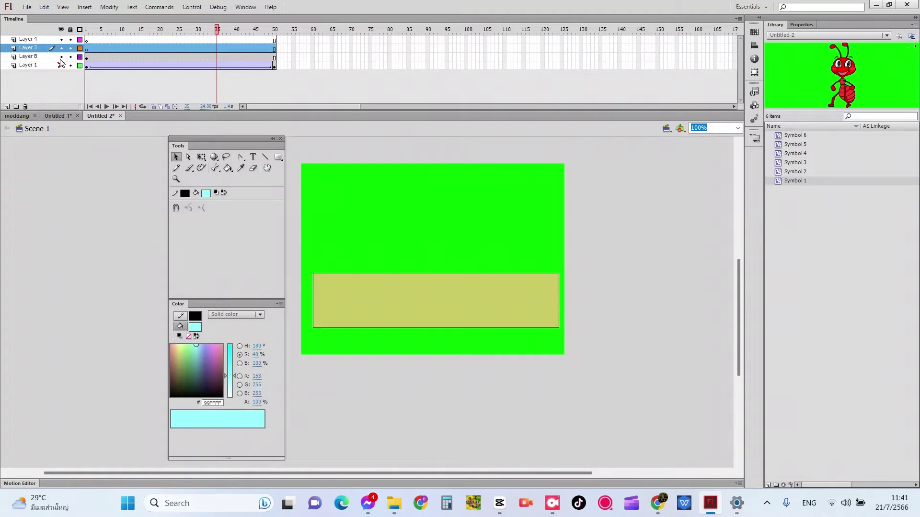
left_click(62, 57)
left_click(61, 57)
left_click(278, 157)
left_click_drag(297, 163, 579, 235)
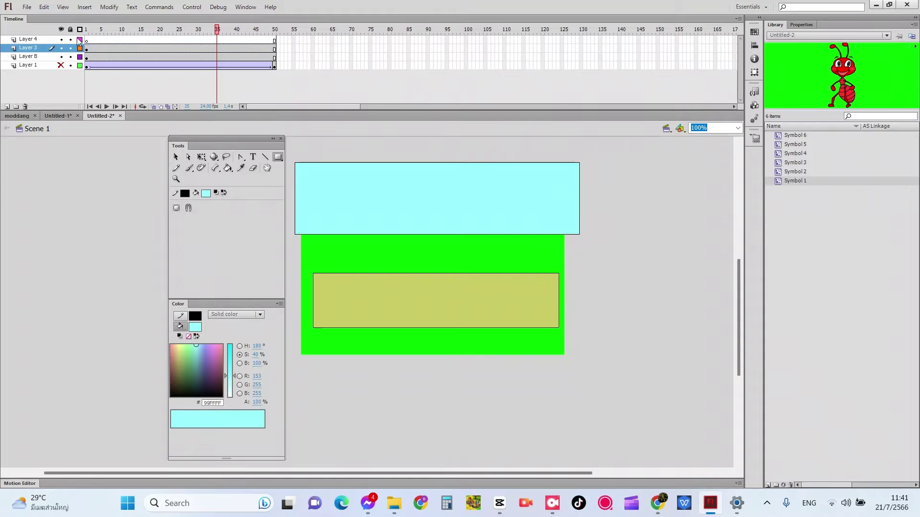
Draw a small light cyan square on Layer 4, reaching from the sky rectangle down to the yellow rectangle
left_click(38, 39)
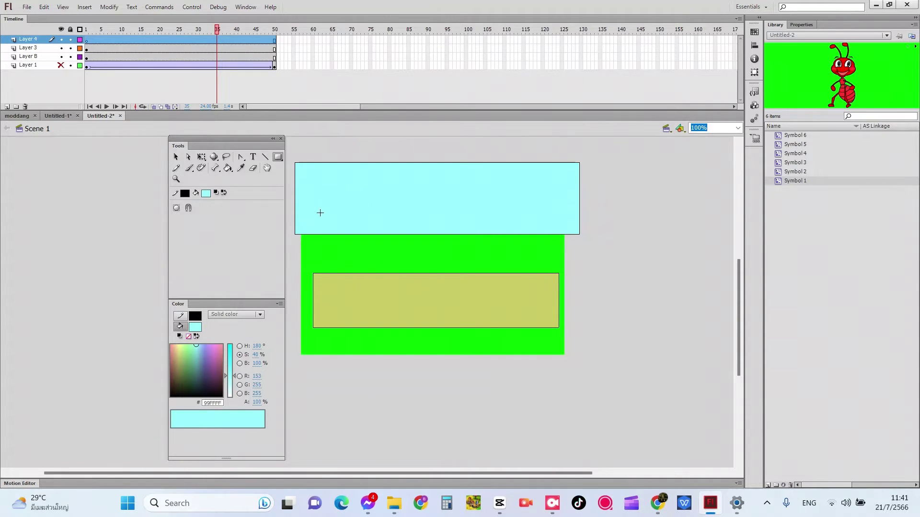
left_click_drag(312, 209, 377, 273)
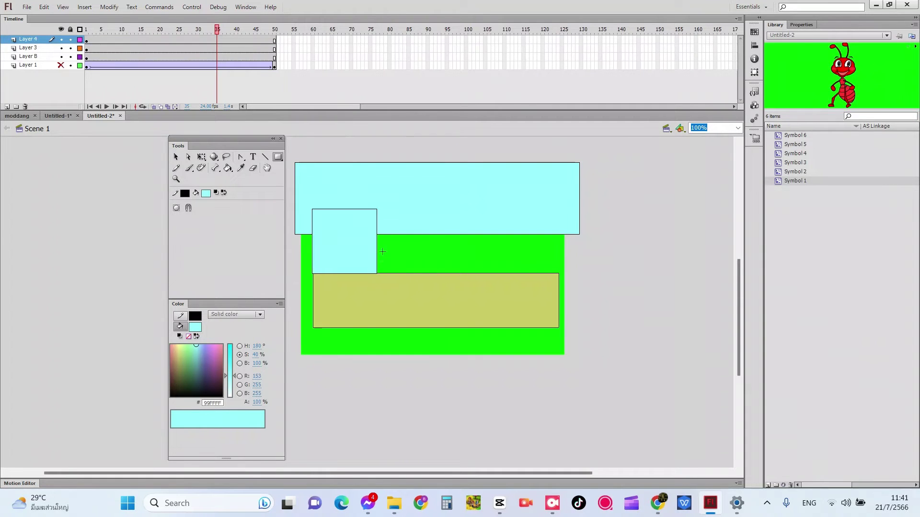
Draw a second, smaller light cyan square beside the first one on Layer 4, and add a new layer above it
left_click_drag(381, 234, 423, 275)
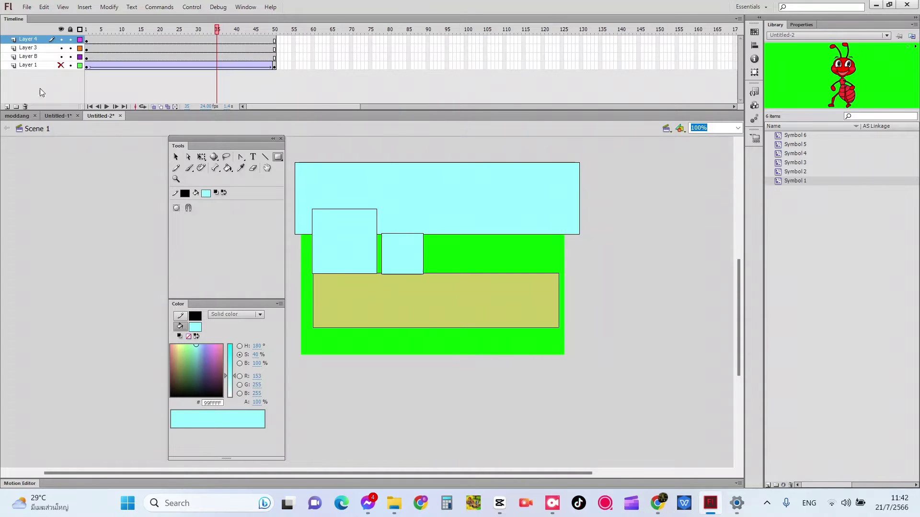
left_click(7, 107)
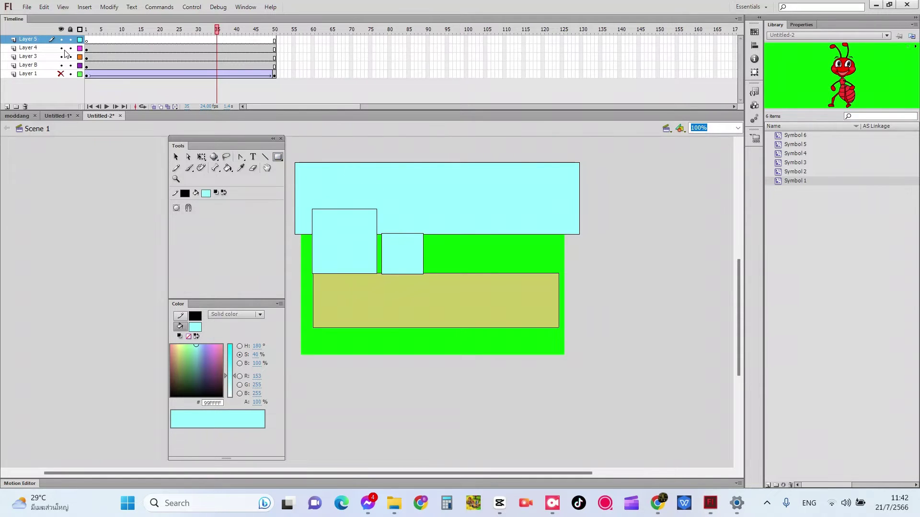
mouse_move(61, 48)
left_mouse_down()
mouse_move(63, 72)
mouse_move(61, 52)
mouse_move(71, 52)
left_mouse_up()
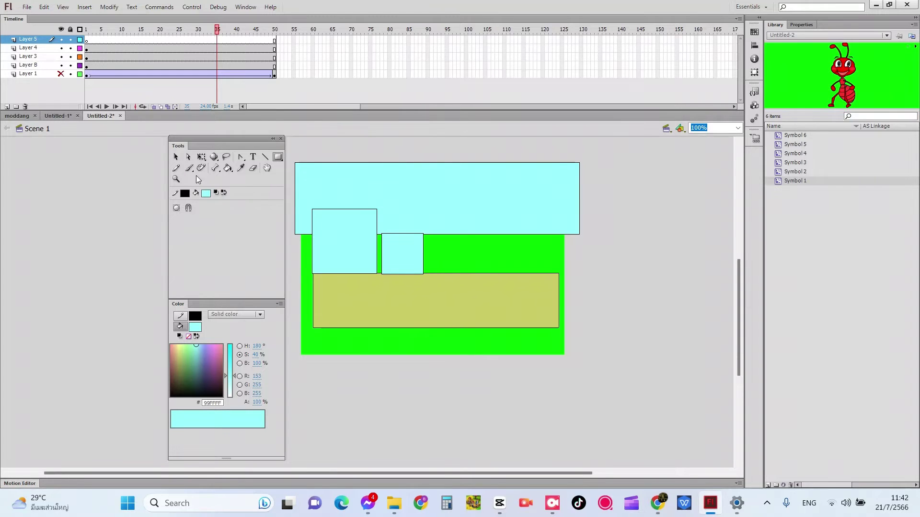
Draw four tall, narrow bright green (#00FF00) rectangles in a row just above the yellow rectangle on Layer 5
left_click(206, 193)
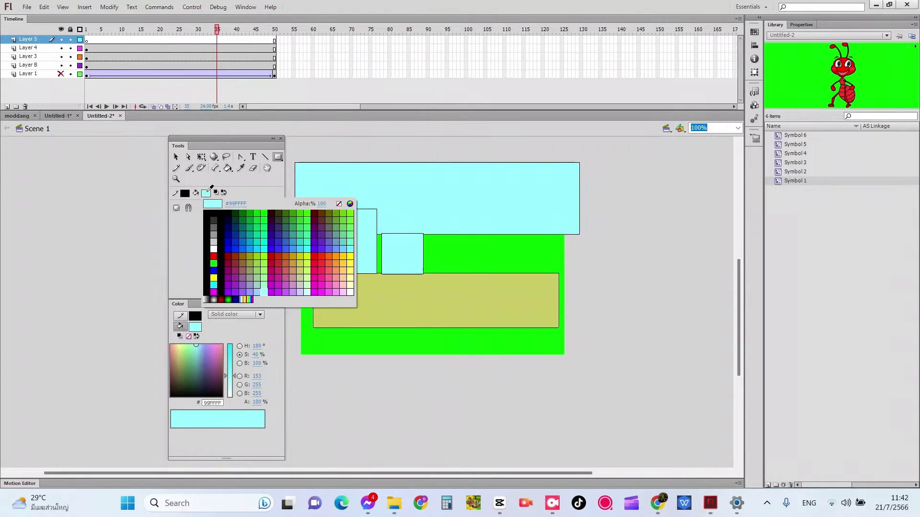
left_click(268, 208)
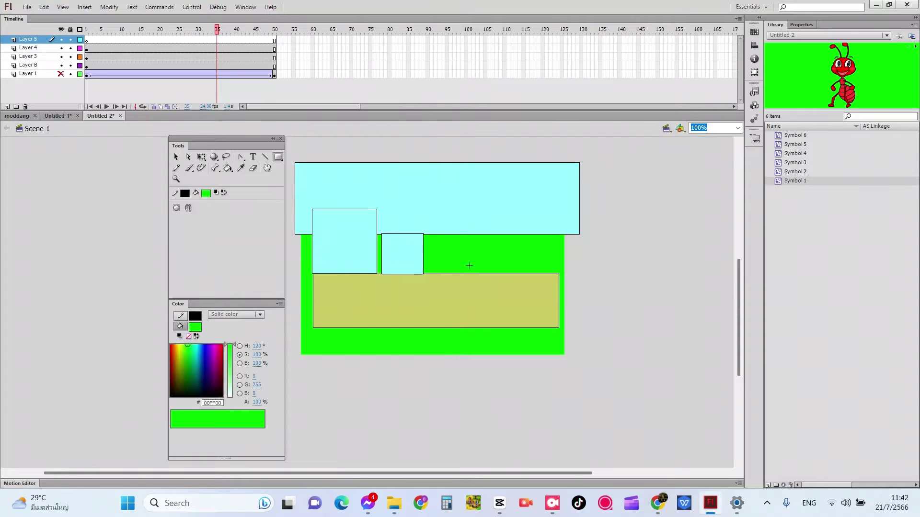
left_click_drag(457, 270, 487, 268)
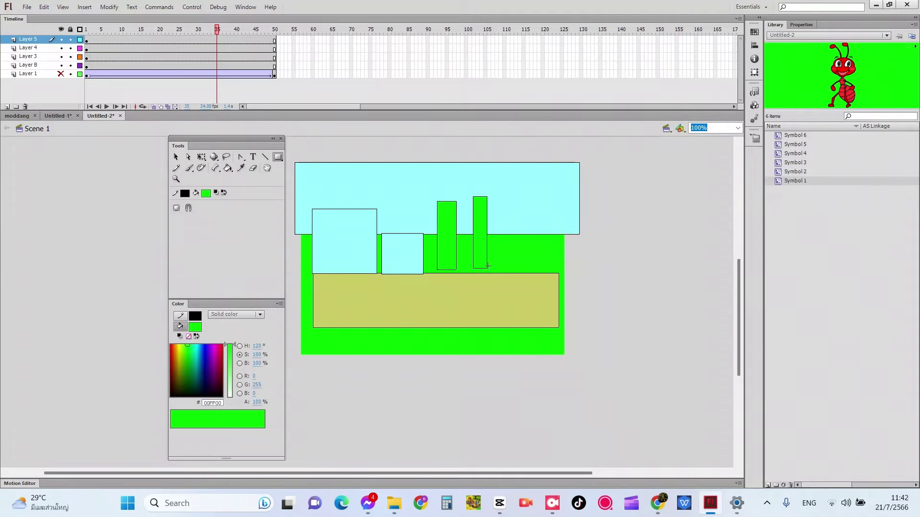
left_click_drag(506, 204, 520, 269)
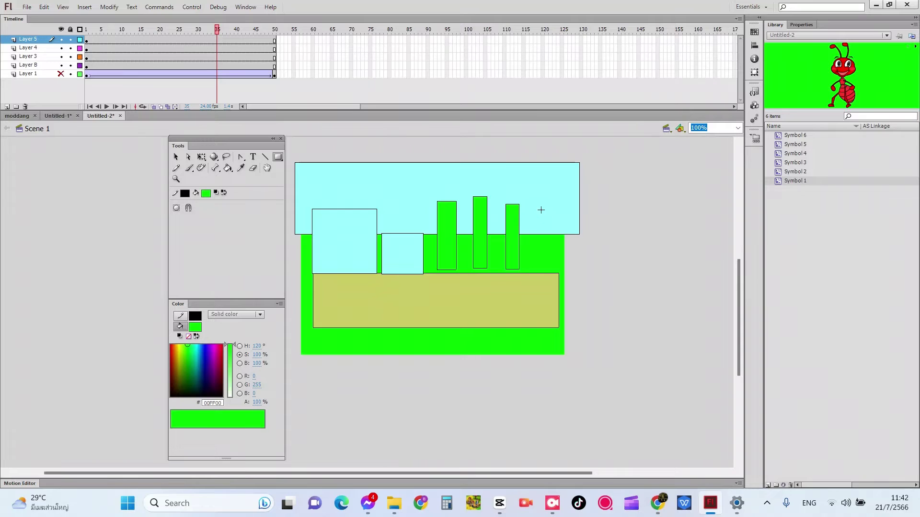
left_click_drag(533, 206, 547, 269)
Hide Layer 4 and Layer 3, and switch Layer B's visibility off and on again
left_click(176, 158)
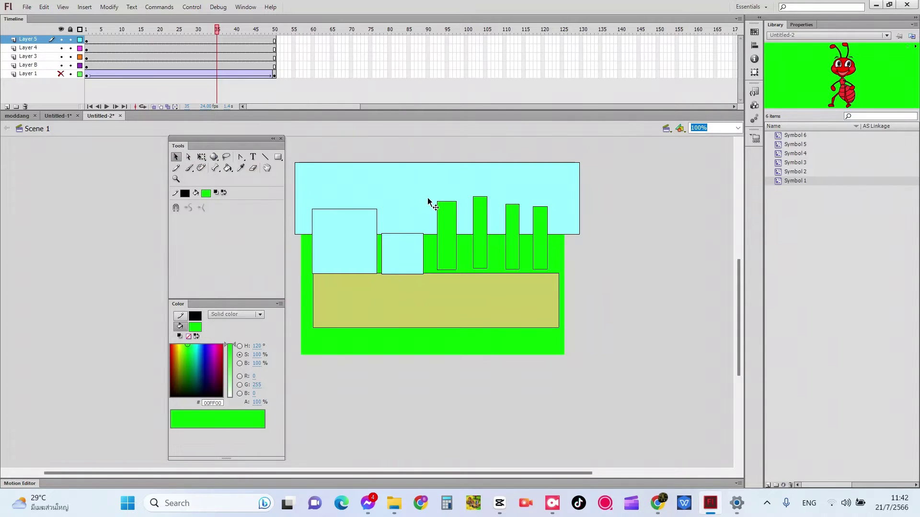
left_click(61, 48)
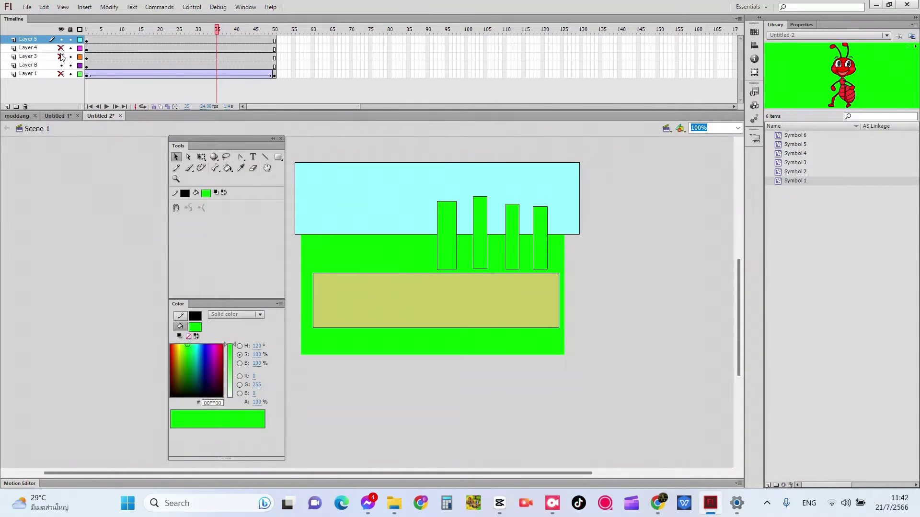
left_click(61, 65)
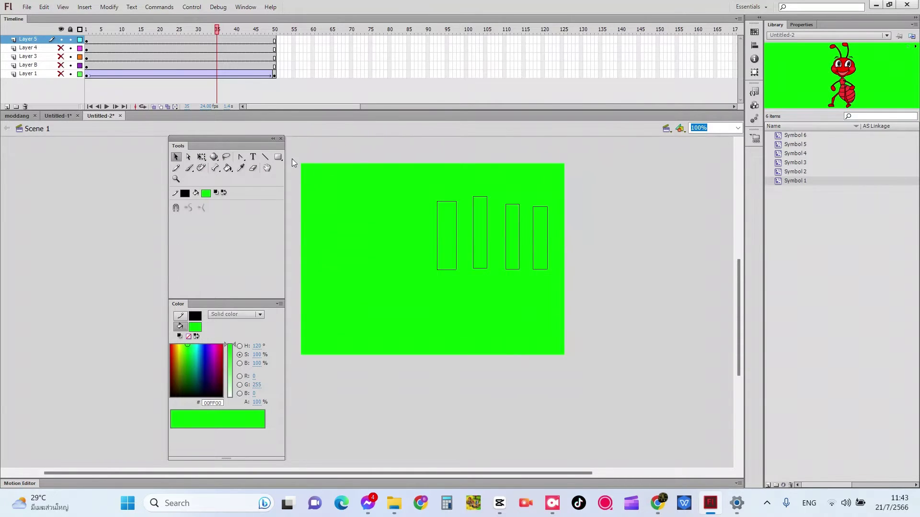
left_click(62, 65)
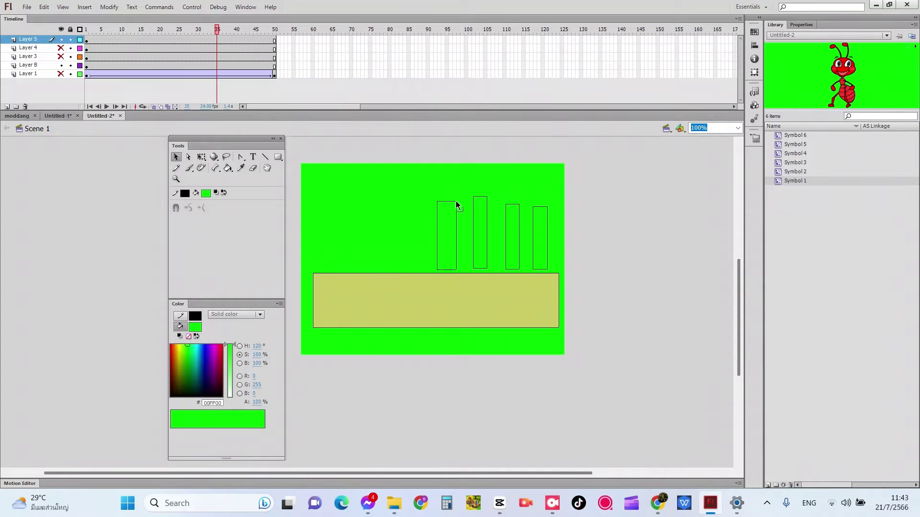
Reshape the leftmost green rectangle into a pointed triangle by merging its two top corners, undoing any wrong bend
mouse_move(455, 202)
left_mouse_down()
mouse_move(439, 205)
mouse_move(474, 199)
left_mouse_up()
key("ctrl+z")
key("ctrl+z")
left_click_drag(437, 203, 464, 274)
Duplicate the whole triangle with its outline and place the copy directly against its left side
left_click_drag(465, 271, 464, 270)
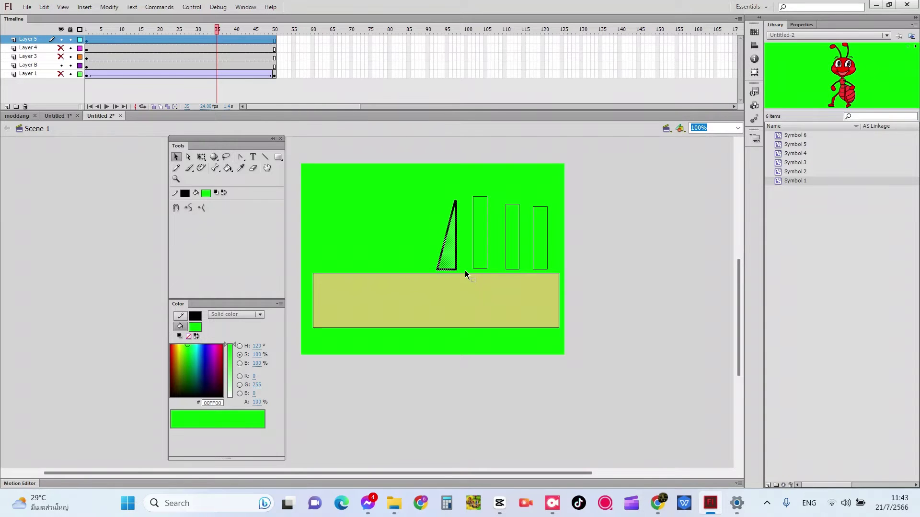
key("ctrl+v")
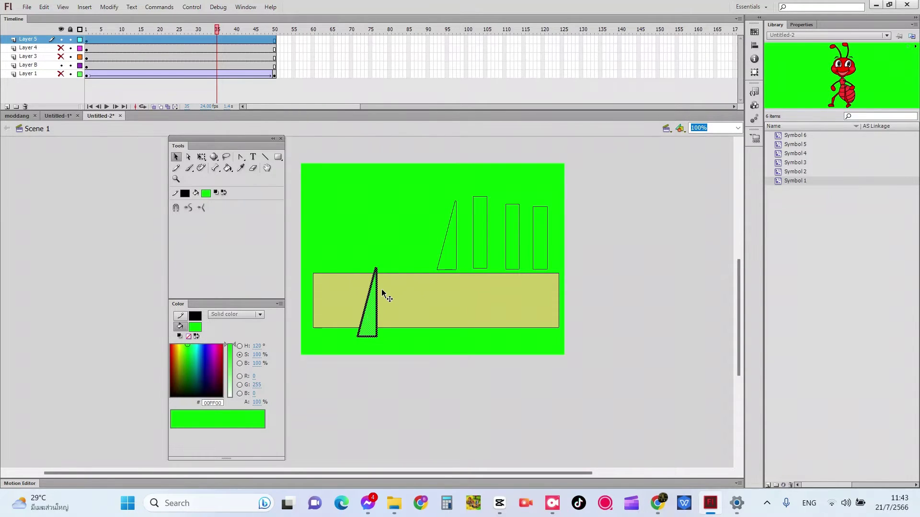
left_click_drag(377, 317, 432, 246)
left_click(377, 216)
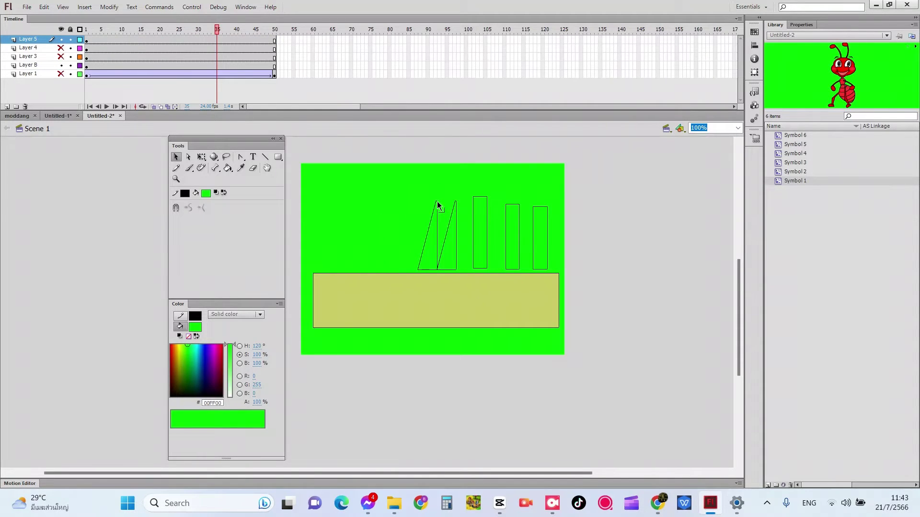
Bend the sides of the two joined triangles into curved grass blades and delete the leftover tip above the left one
left_click_drag(436, 202, 459, 223)
left_click(431, 216)
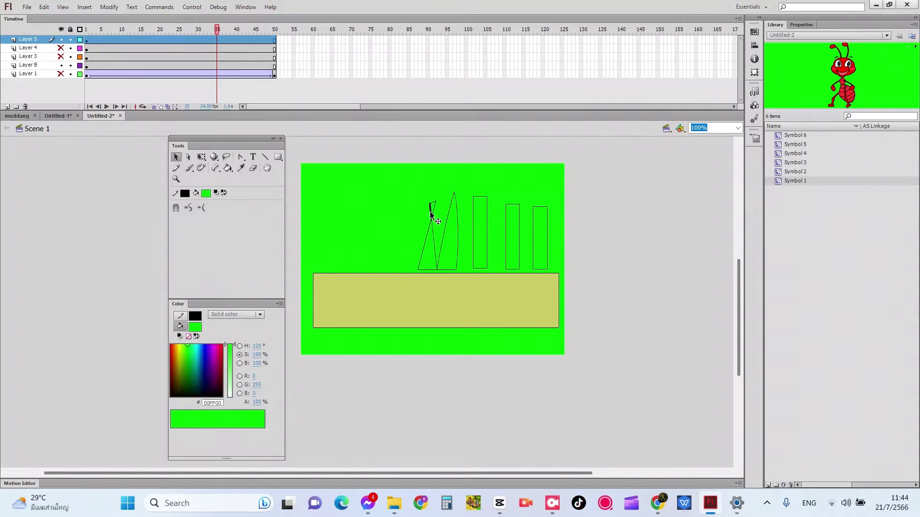
left_click(433, 208)
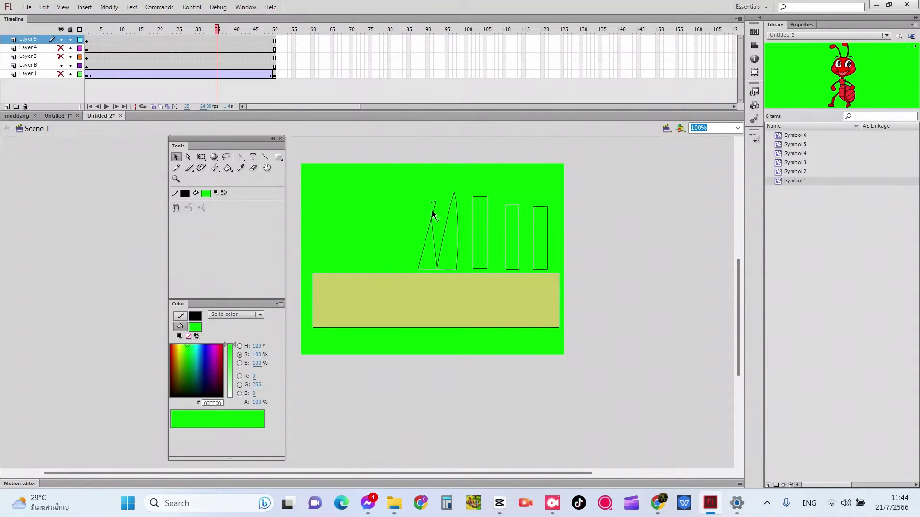
left_click(434, 211)
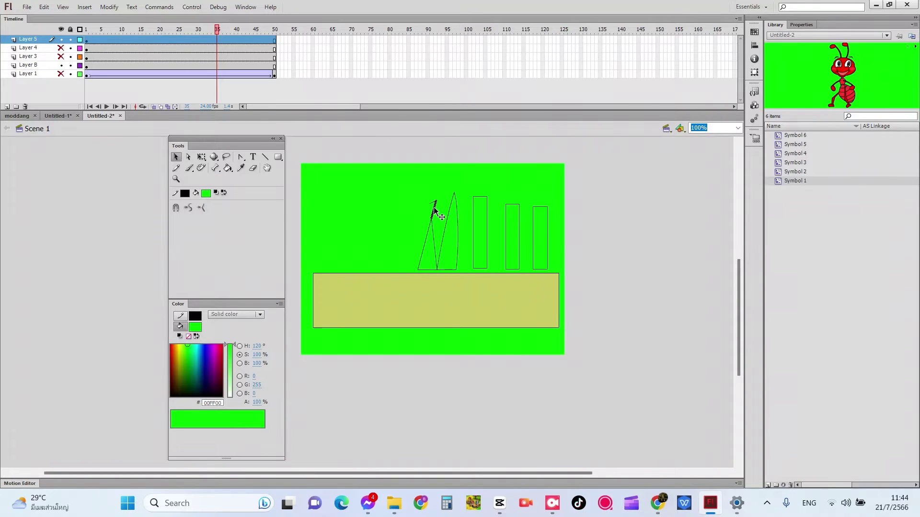
left_click(436, 212)
left_click(434, 209)
key("Delete")
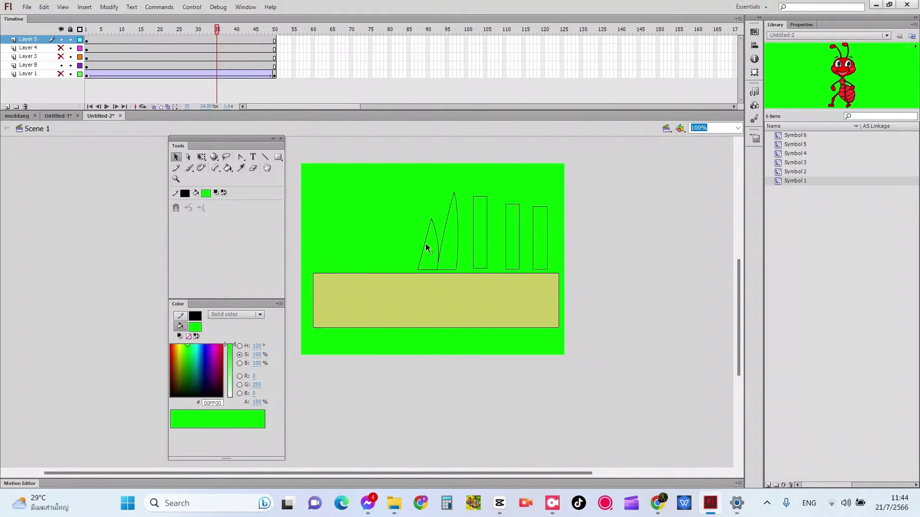
left_click_drag(428, 243, 456, 237)
left_click_drag(459, 269, 468, 266)
Taper the nearest remaining green rectangle into a triangle and move it against the right side of the second blade
left_click_drag(473, 218, 487, 199)
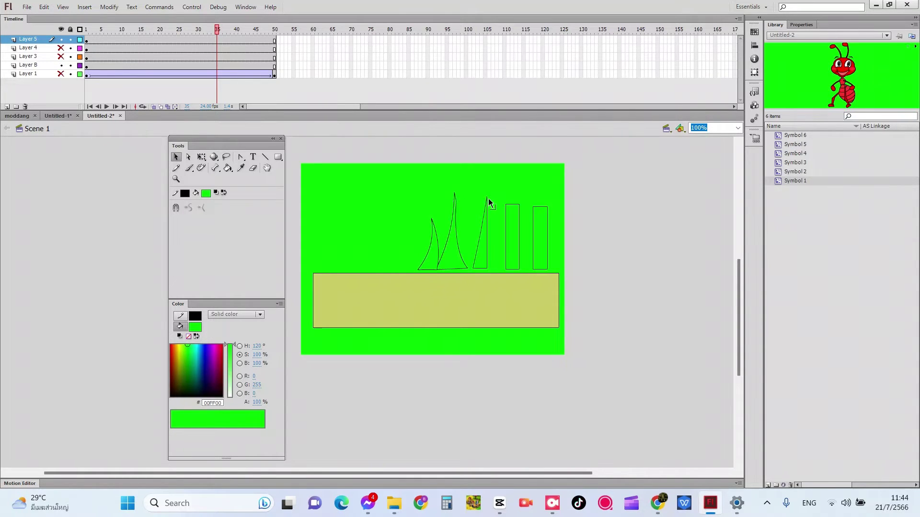
left_click(478, 242)
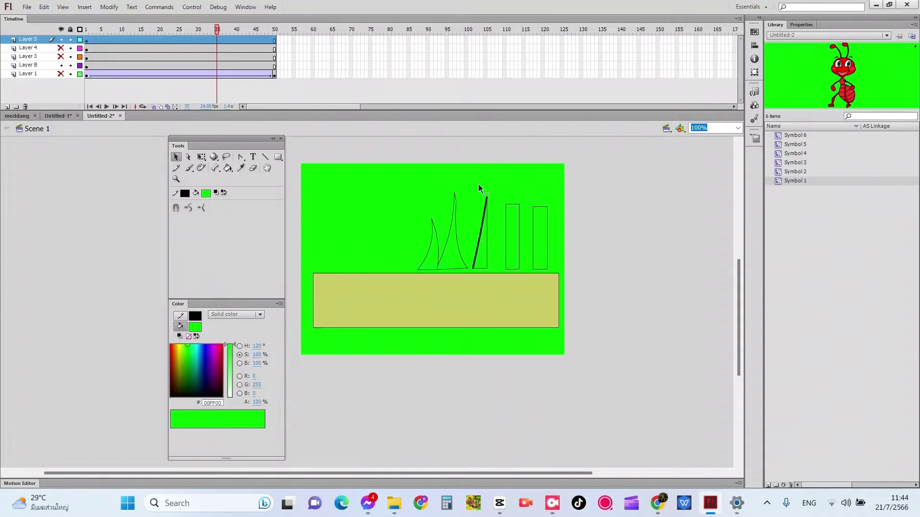
double_click(481, 246)
left_click(202, 158)
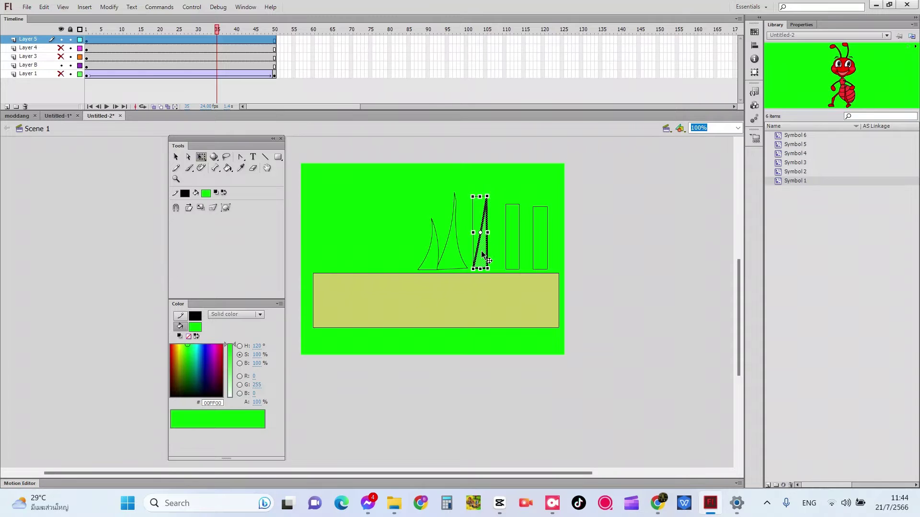
left_click_drag(483, 254, 477, 254)
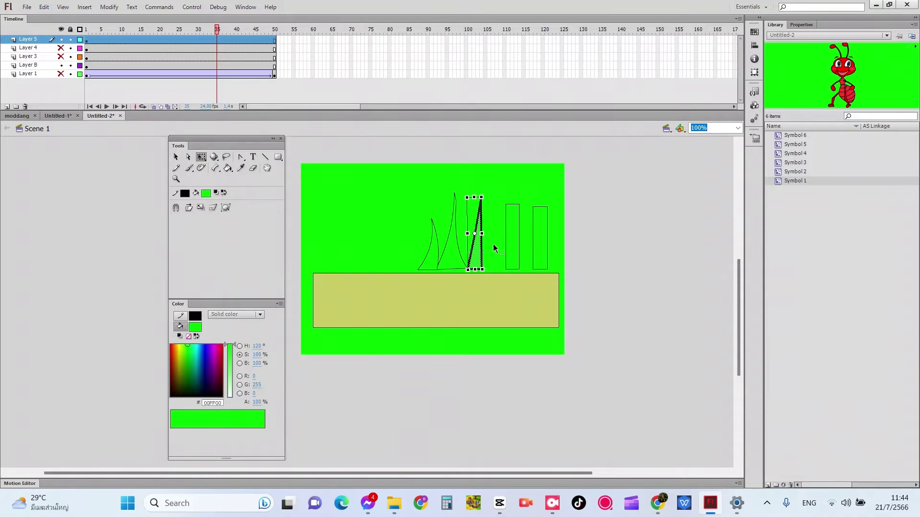
left_click(494, 245)
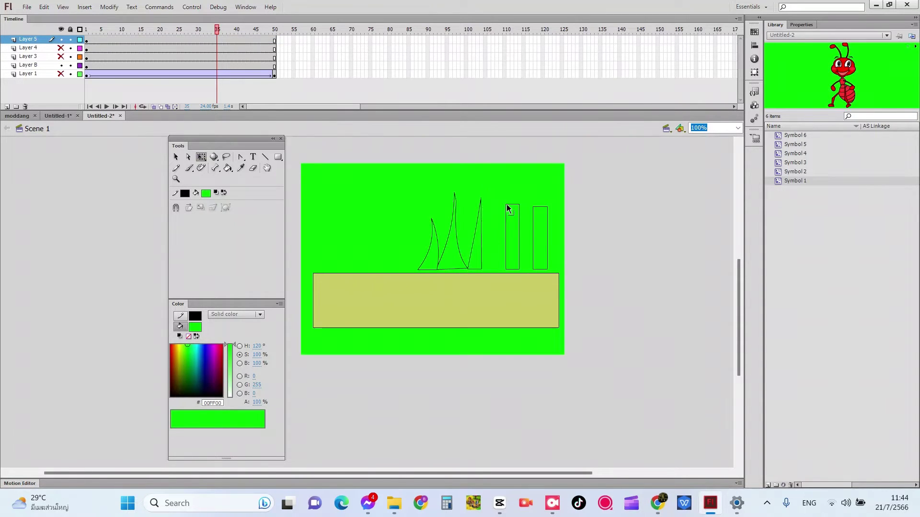
Taper the next green rectangle into a triangle, then rotate and move it to stand upright against the third blade
mouse_move(504, 202)
left_mouse_down()
mouse_move(519, 202)
mouse_move(518, 257)
mouse_move(527, 270)
left_mouse_up()
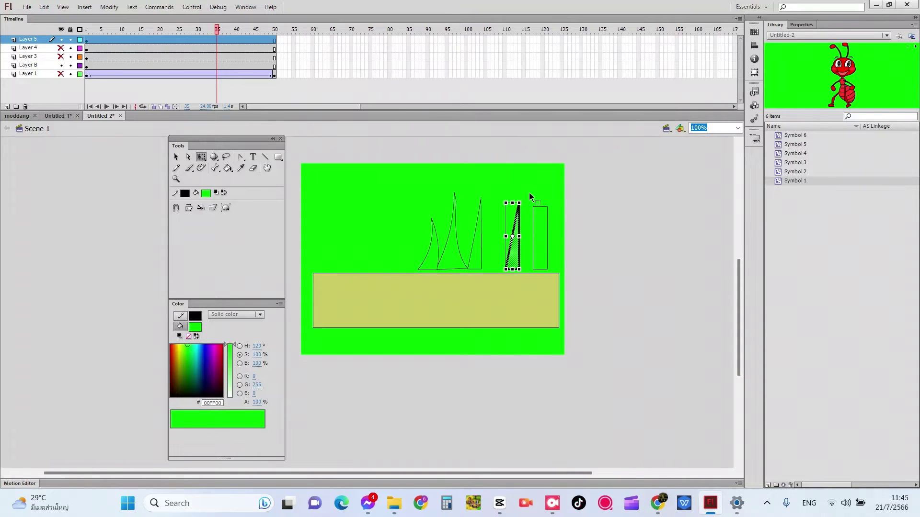
left_click_drag(525, 195, 524, 197)
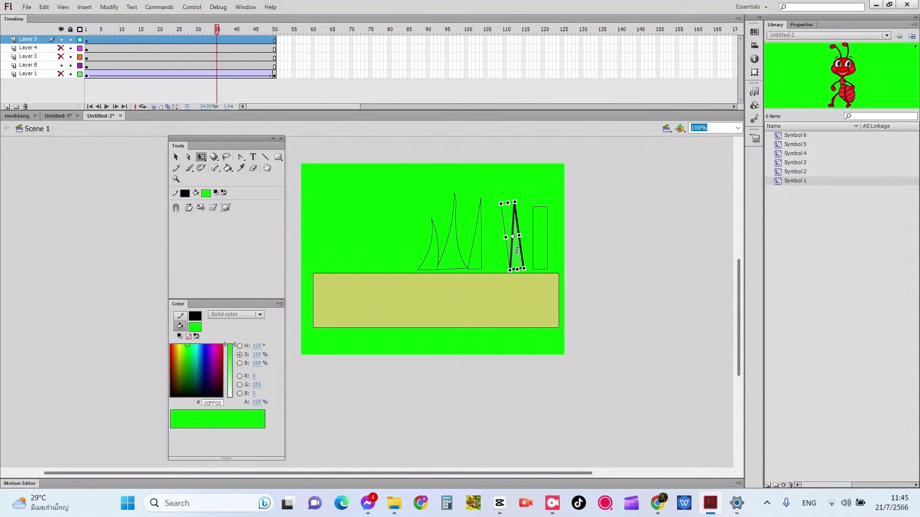
key("v")
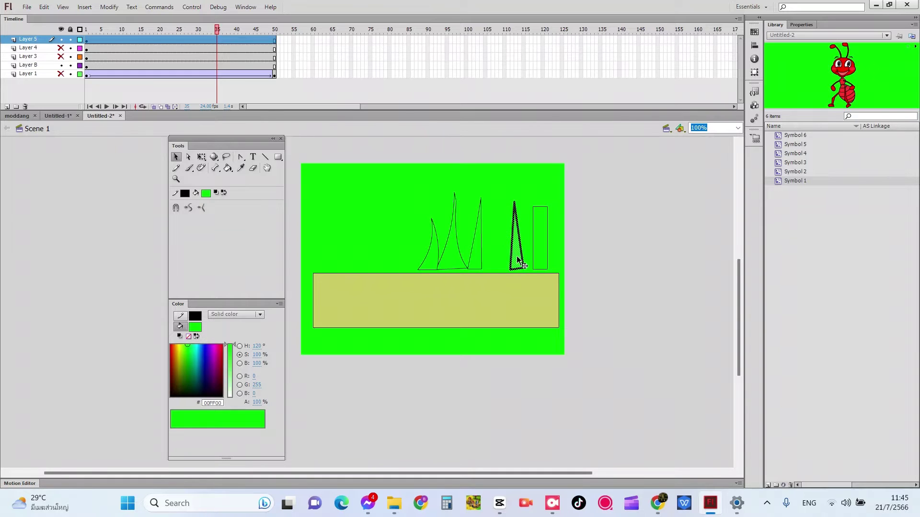
left_click_drag(519, 250, 493, 255)
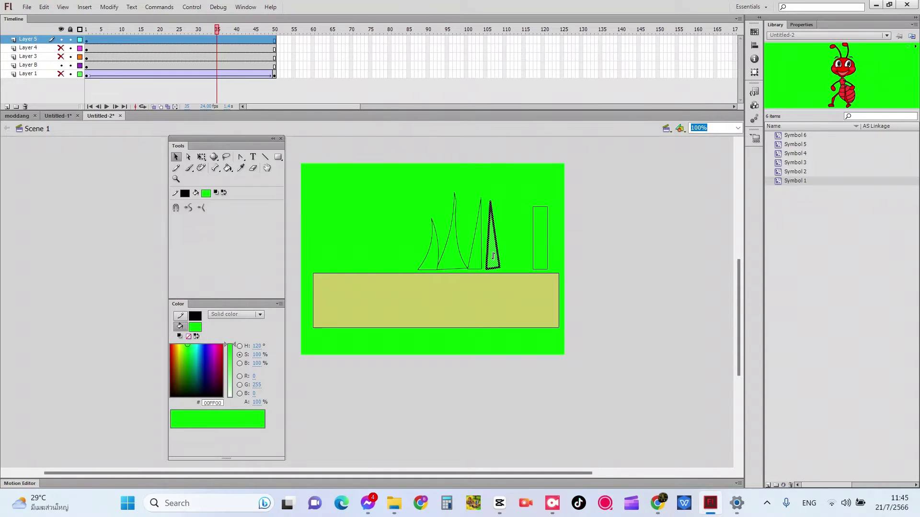
key("q")
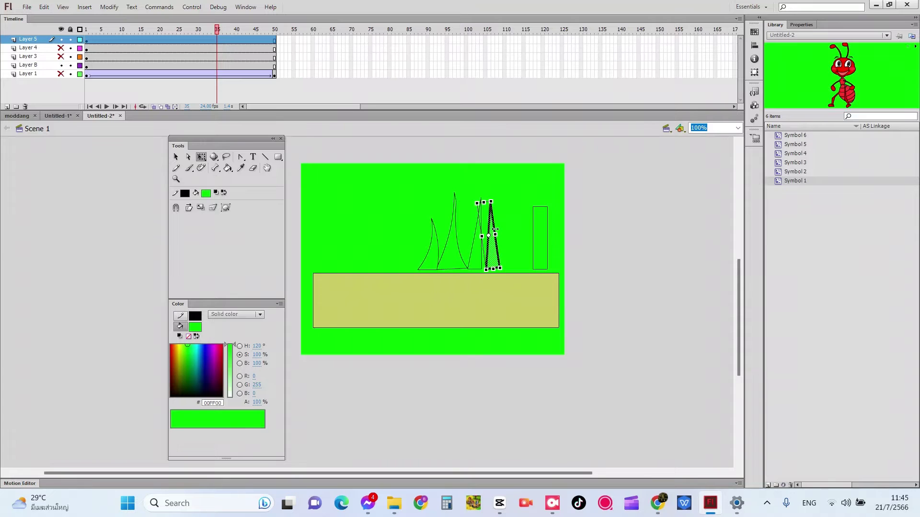
left_click_drag(497, 189, 563, 271)
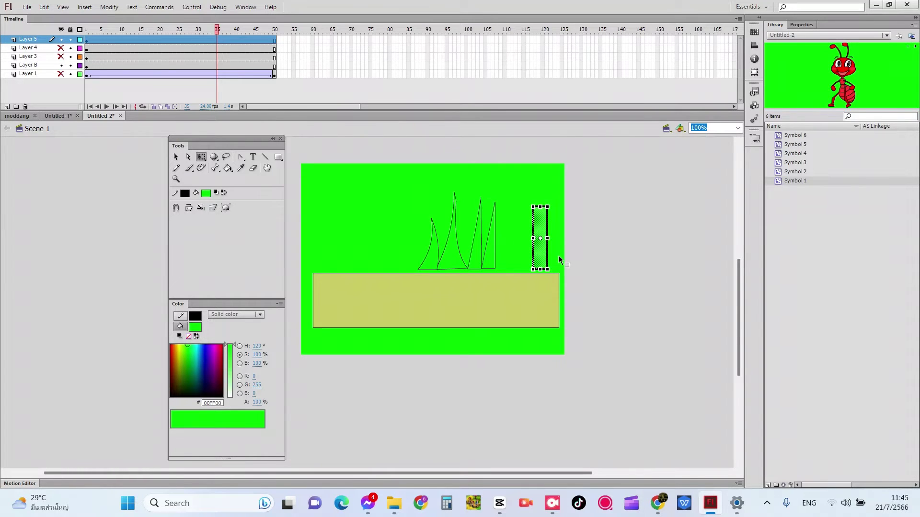
Reshape the last green rectangle into a pointed blade with a curved side and place it at the right end of the row
left_click(509, 217)
left_click_drag(547, 208, 536, 236)
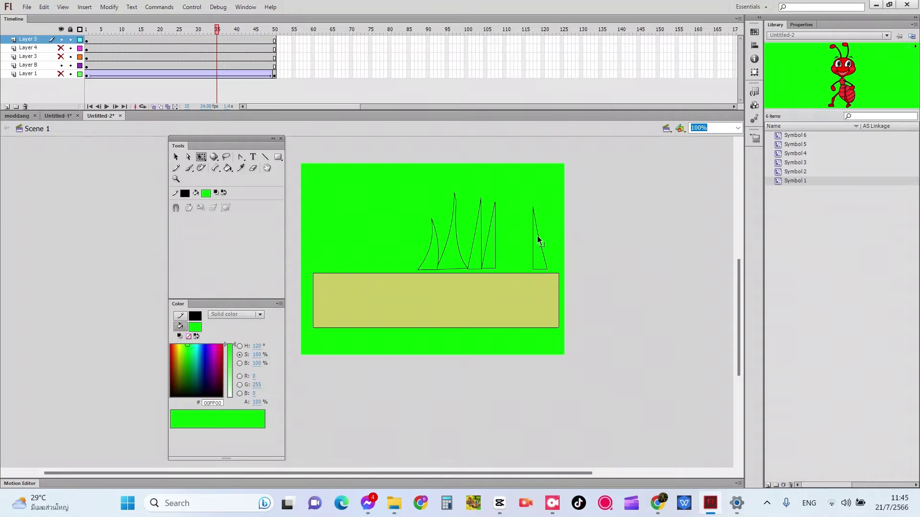
left_click(533, 243)
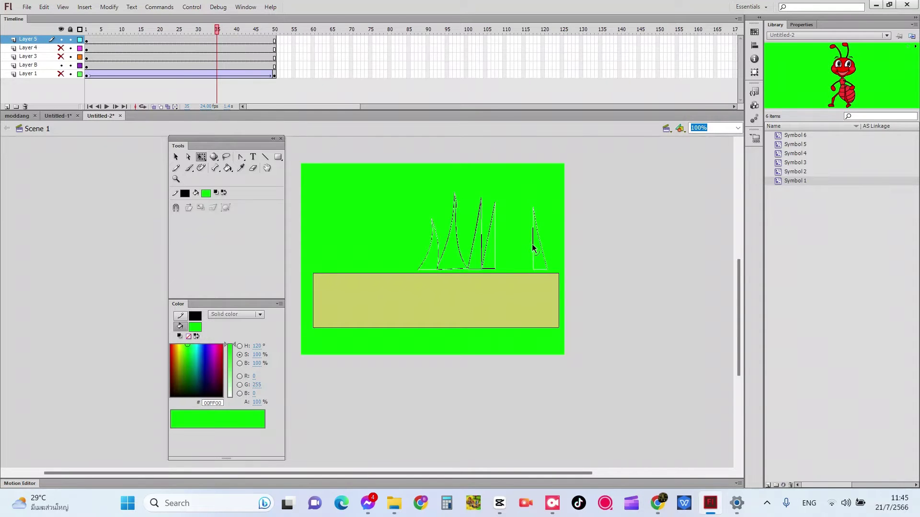
left_click(534, 247)
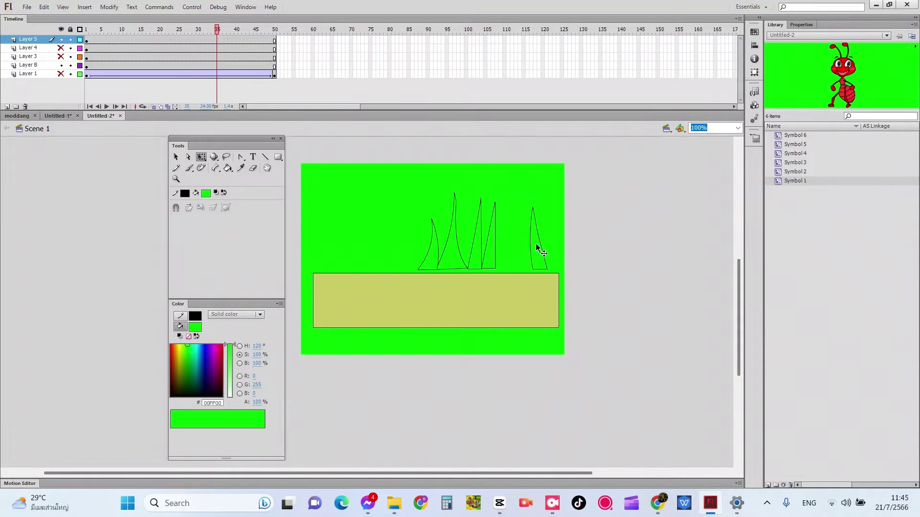
mouse_move(517, 198)
left_mouse_down()
mouse_move(554, 271)
mouse_move(493, 258)
mouse_move(537, 238)
mouse_move(507, 258)
left_mouse_up()
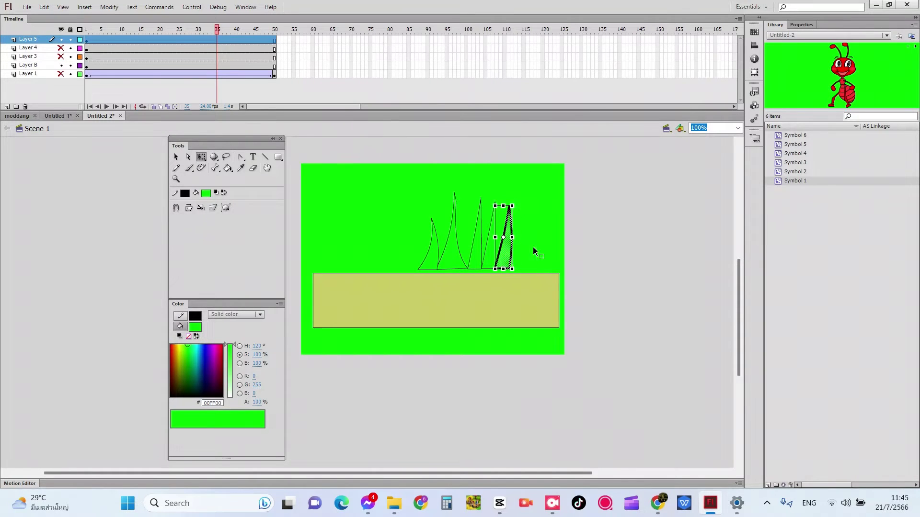
left_click(568, 237)
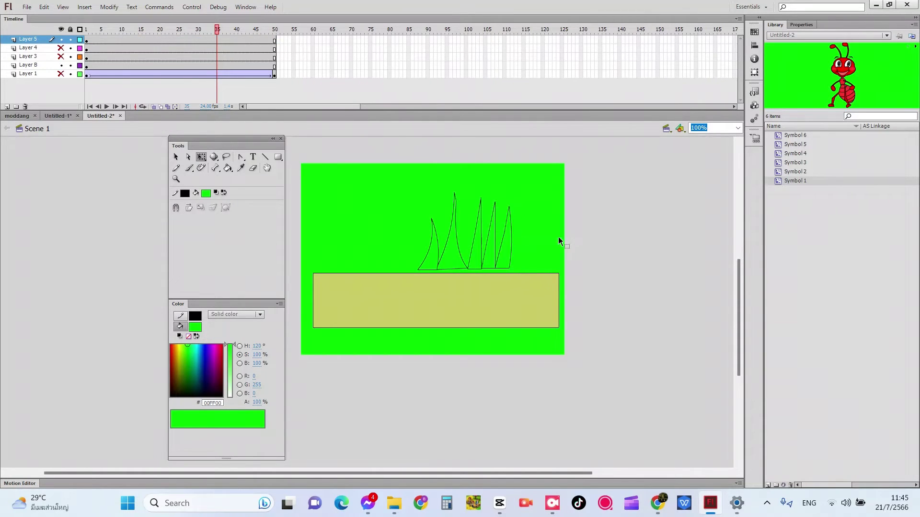
Curve the straight sides of the third and fourth triangles outward into rounded grass blades
double_click(489, 238)
left_click(489, 243)
left_click_drag(495, 244, 499, 244)
left_click_drag(472, 242, 470, 242)
double_click(481, 240)
left_click(488, 242)
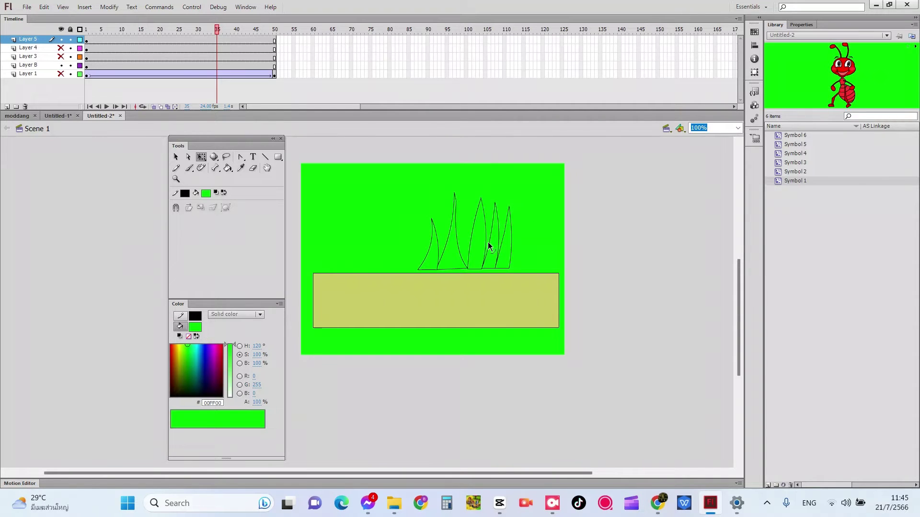
Copy the five grass blades, scale the copy down and place it against the right end of the row
double_click(488, 242)
left_click(488, 245)
mouse_move(390, 180)
left_mouse_down()
mouse_move(523, 246)
mouse_move(528, 271)
left_mouse_up()
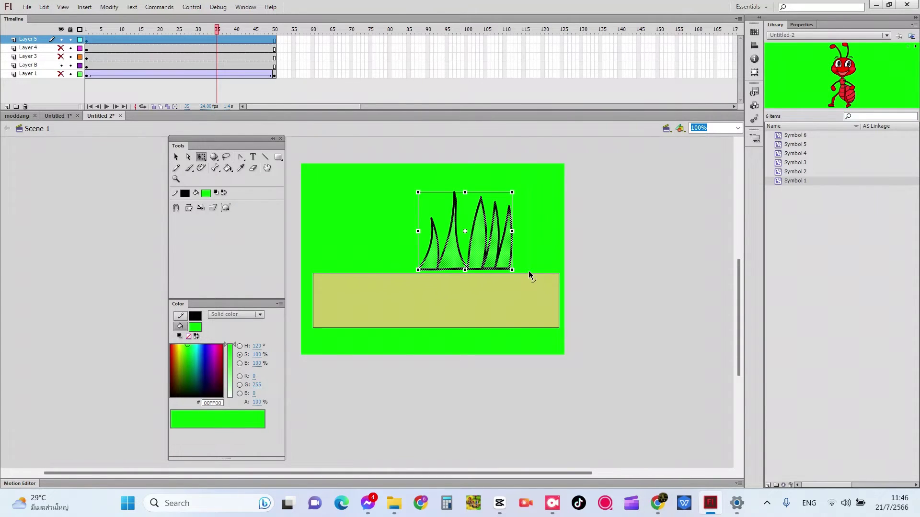
key("ctrl+v")
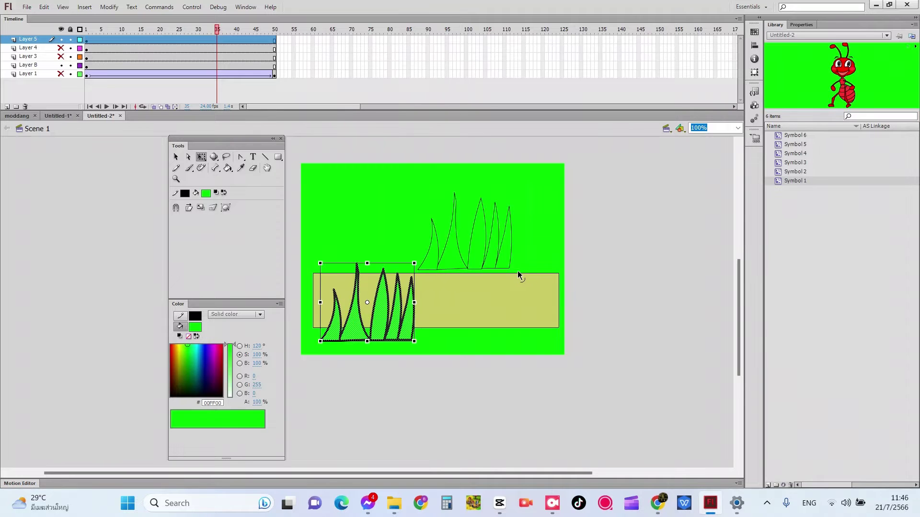
left_click_drag(379, 316, 583, 240)
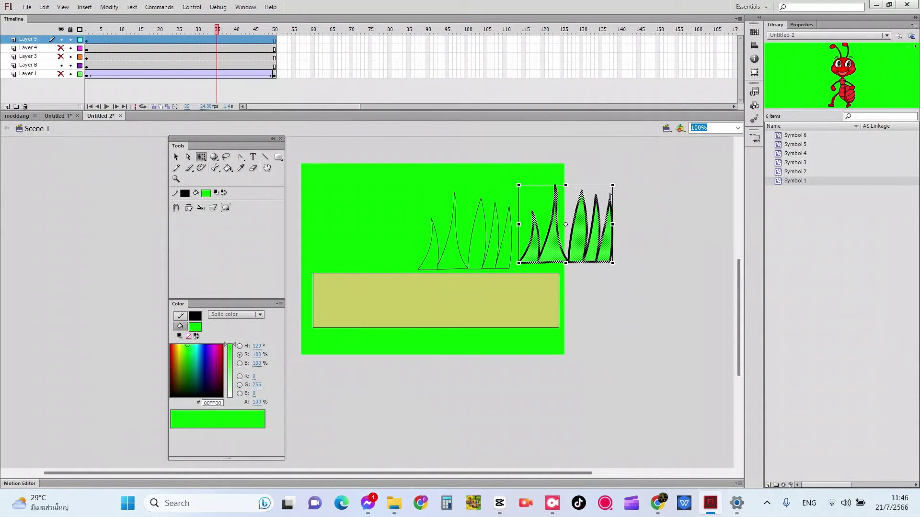
left_click_drag(608, 192, 531, 263)
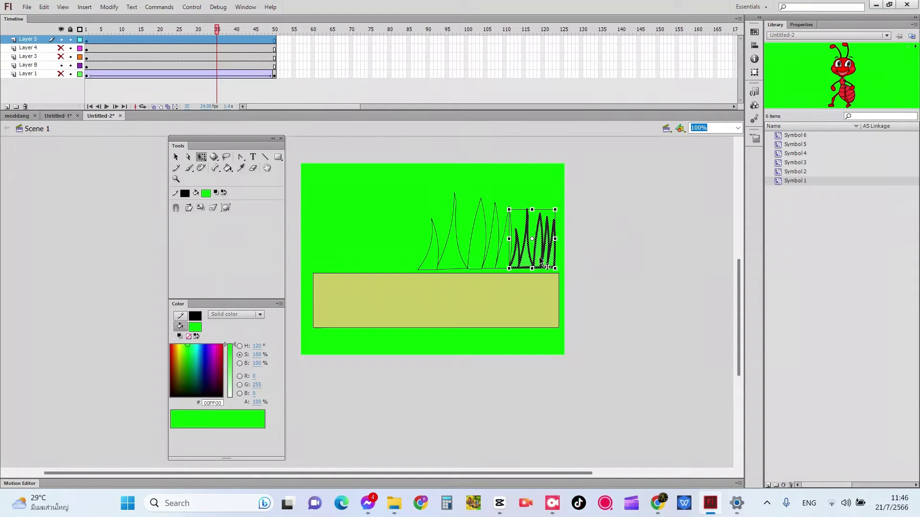
left_click(572, 243)
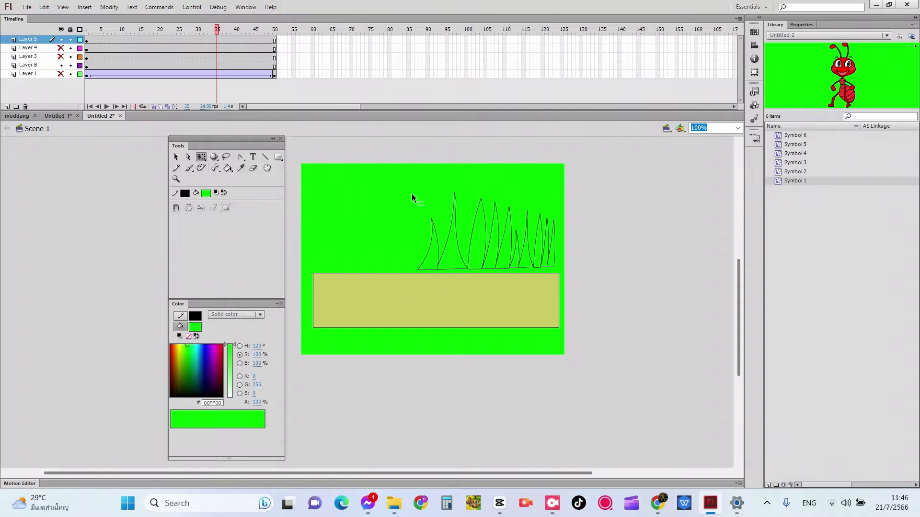
Refine the left sides of the first three large grass blades and the right side of the tallest blade
double_click(428, 247)
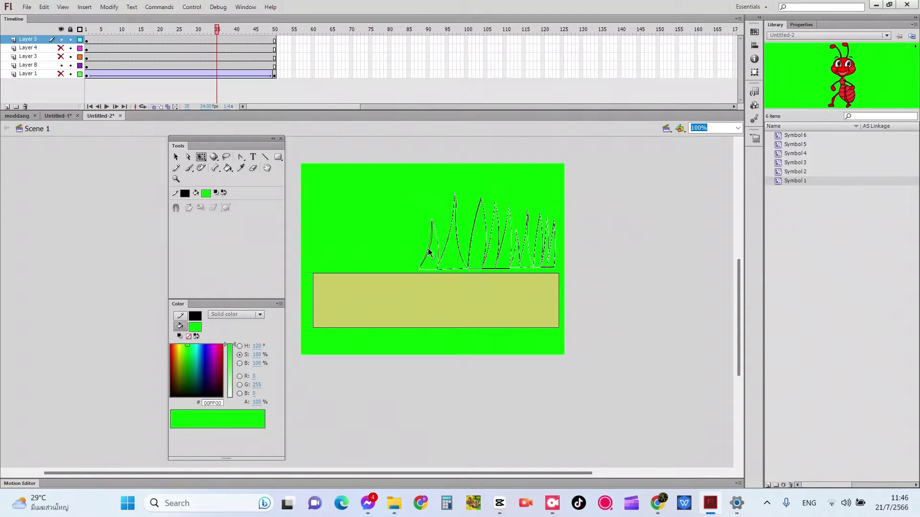
left_click(427, 249)
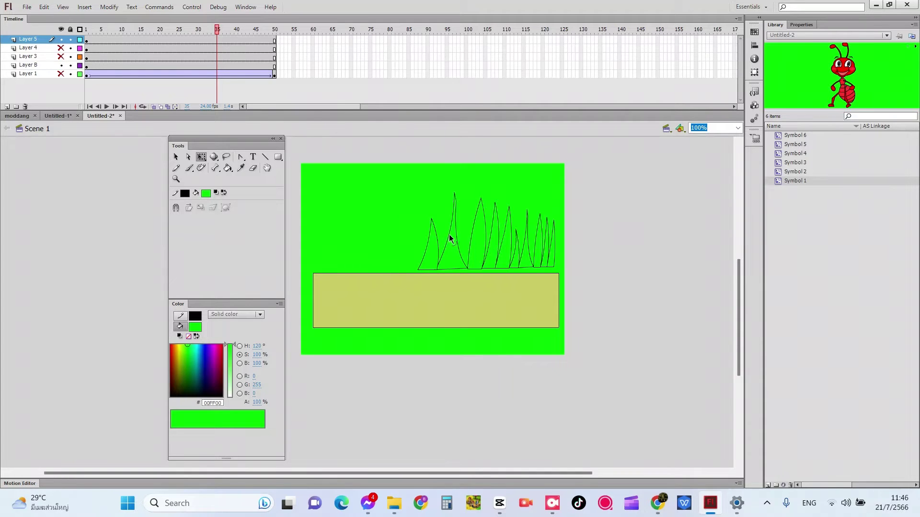
double_click(447, 237)
left_click(446, 238)
double_click(458, 222)
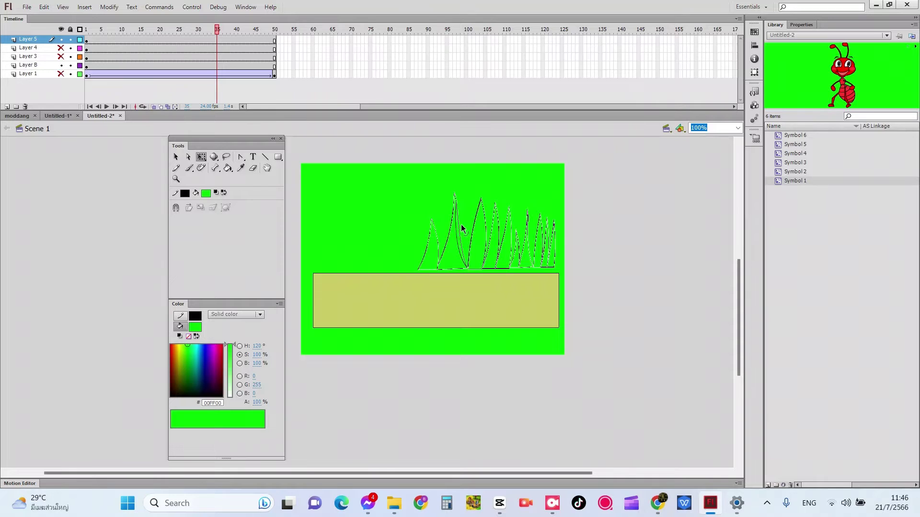
left_click(462, 228)
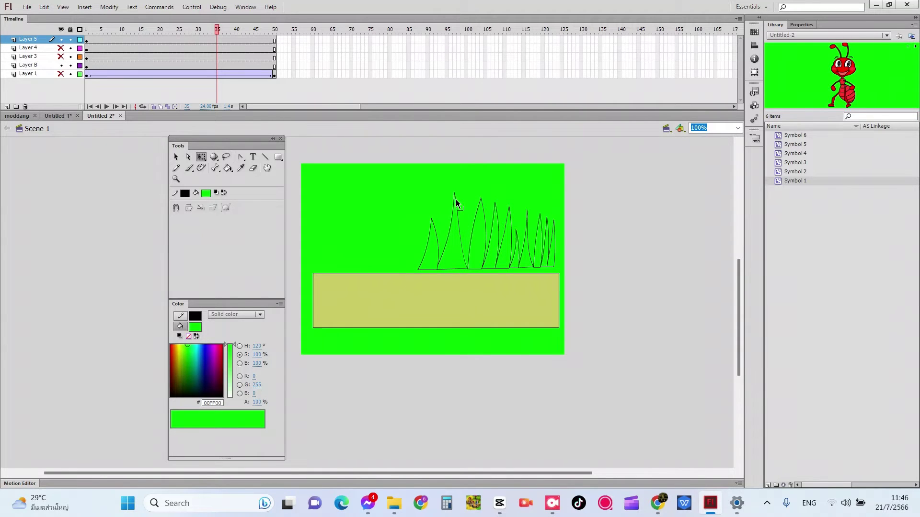
double_click(479, 232)
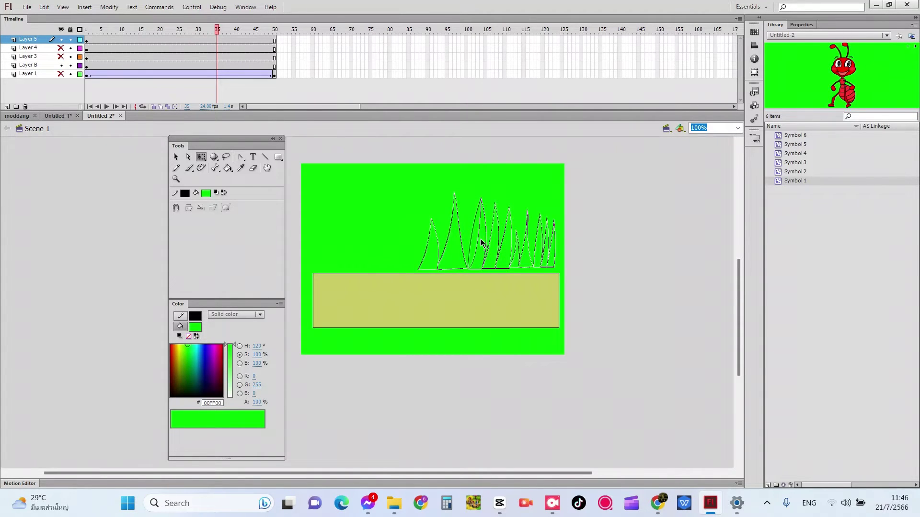
left_click(480, 238)
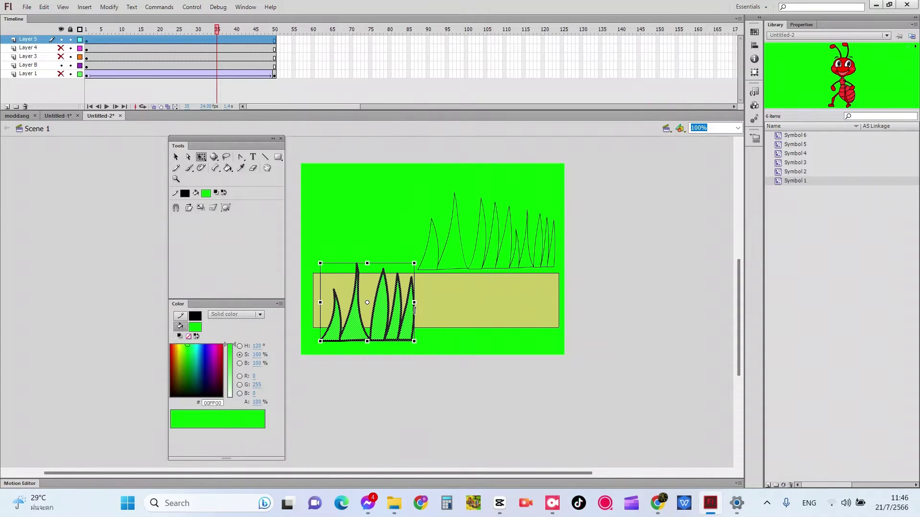
Place a scaled-down copy of the grass blades at the row's left end and reshape the adjoining large blade's right side
mouse_move(410, 326)
left_mouse_down()
mouse_move(410, 242)
mouse_move(400, 249)
mouse_move(364, 241)
mouse_move(362, 231)
mouse_move(443, 256)
mouse_move(422, 268)
mouse_move(414, 260)
left_mouse_up()
left_click(666, 177)
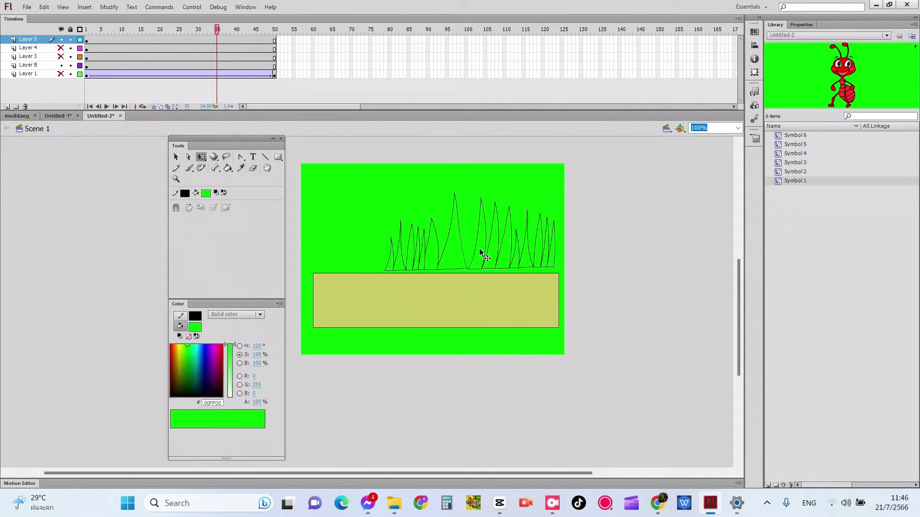
double_click(438, 242)
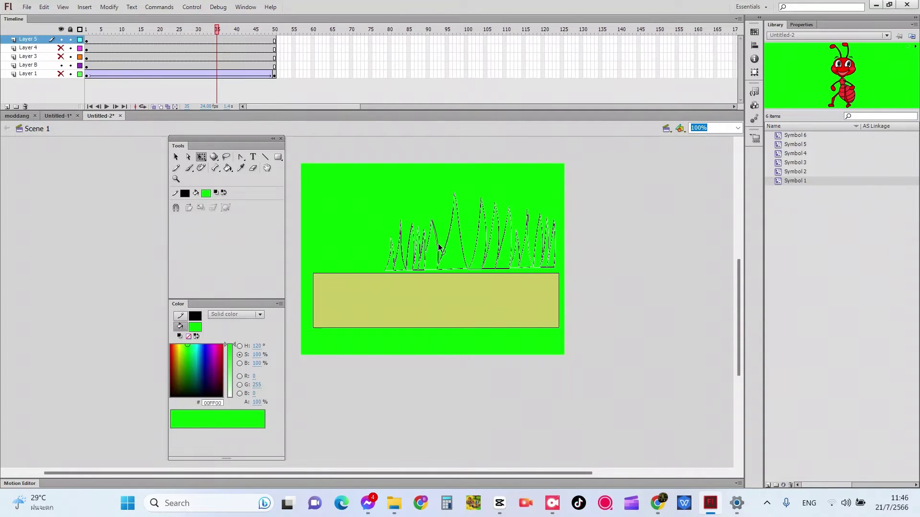
left_click(437, 248)
double_click(438, 249)
left_click(438, 252)
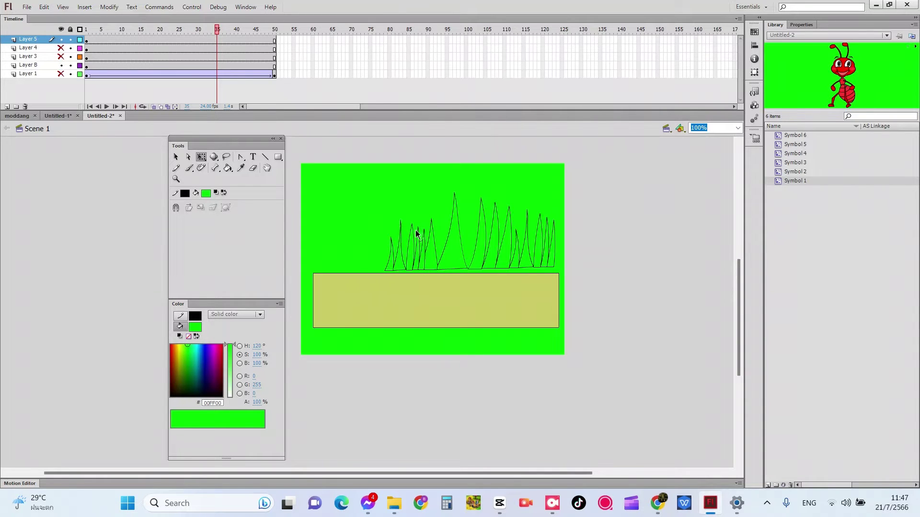
Paste another copy of the grass beyond the stage's right edge, select it and hide the layer holding the tan rectangle
key("ctrl+v")
left_click_drag(380, 320, 631, 241)
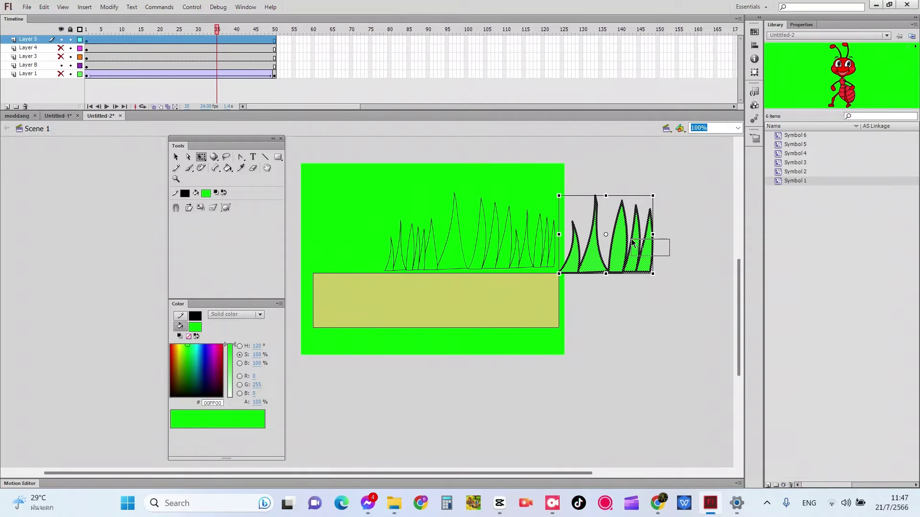
left_click(673, 259)
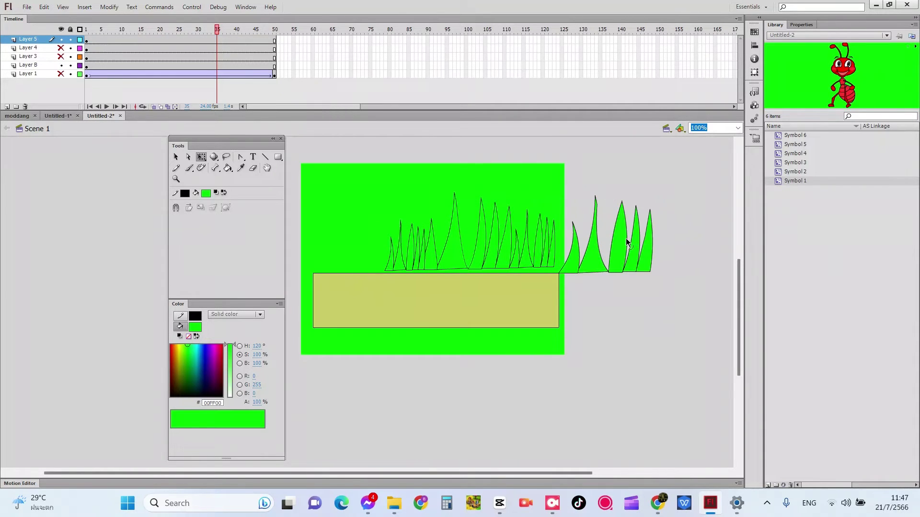
left_click(628, 242)
left_click(667, 258)
left_click_drag(683, 273, 563, 211)
left_click_drag(684, 272, 701, 250)
left_click_drag(556, 187, 690, 302)
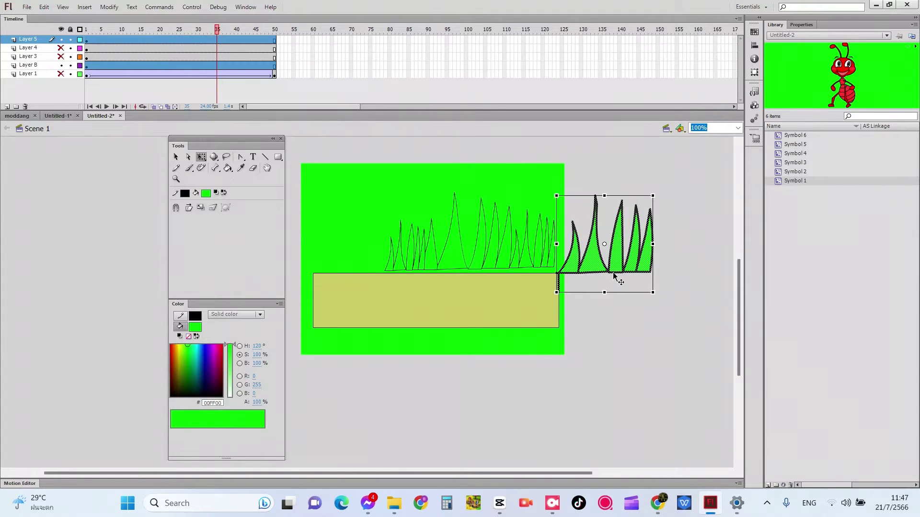
left_click(61, 65)
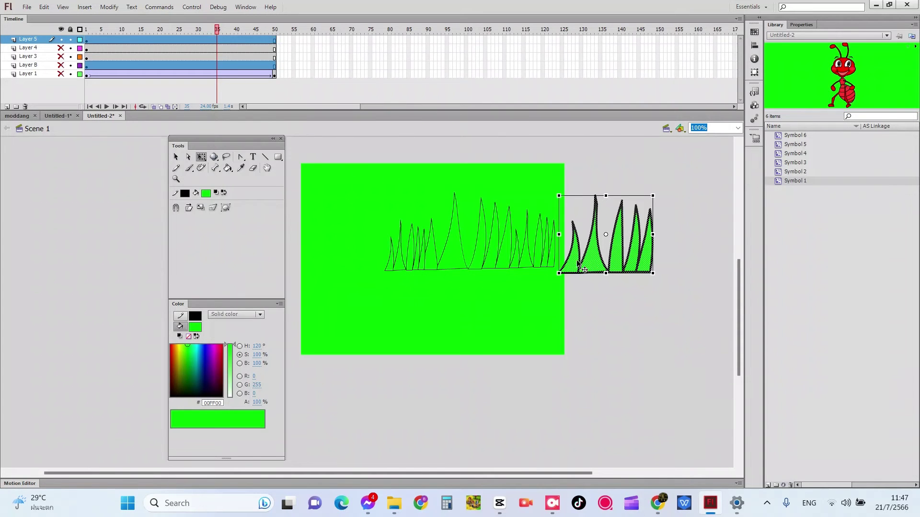
Scale the selected grass copy down to a small tuft and place it at the base of the tallest blade
left_click_drag(580, 265, 433, 267)
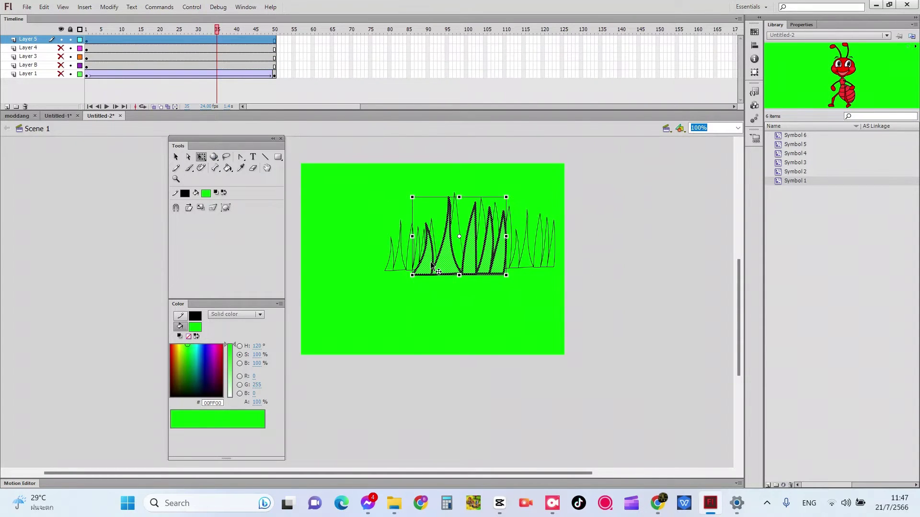
left_click_drag(504, 235, 463, 236)
left_click_drag(435, 197, 436, 204)
left_click_drag(412, 239, 451, 262)
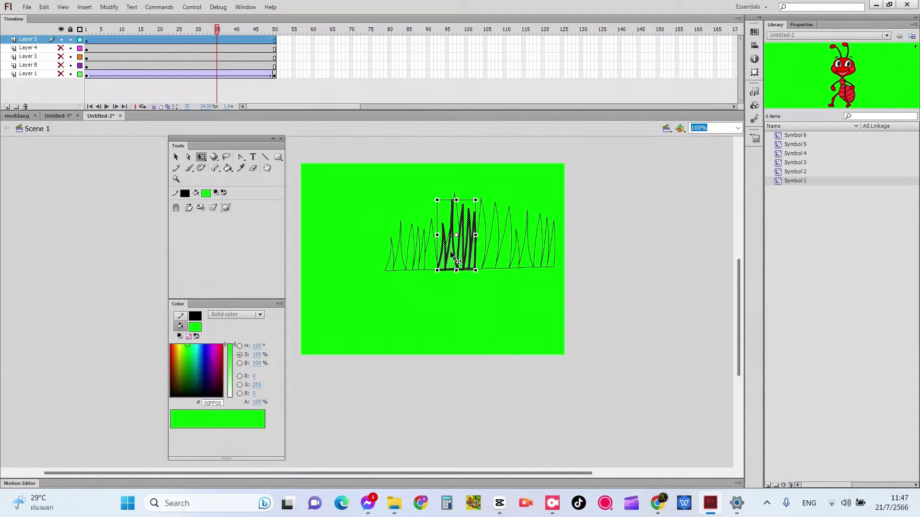
left_click_drag(453, 258, 454, 260)
left_click_drag(474, 202, 470, 234)
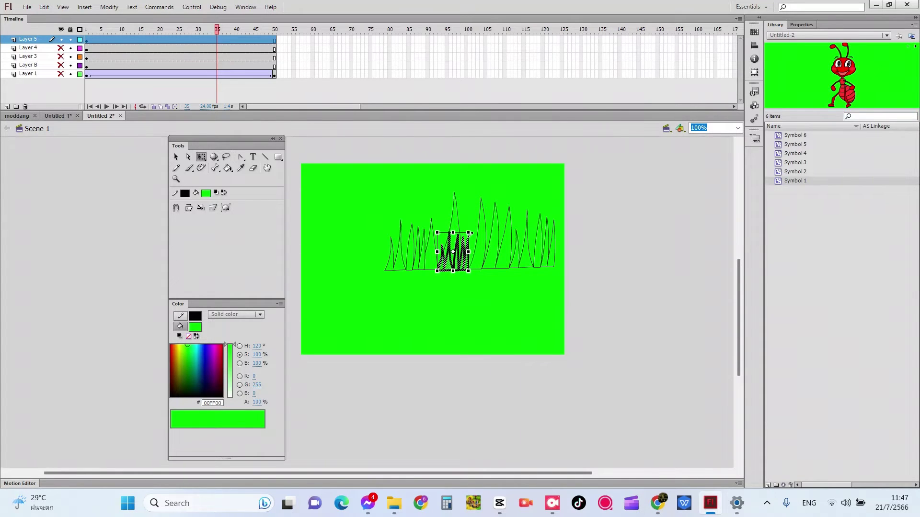
Duplicate the small grass tuft and place the copy at the base of the row, directly right of the first tuft
key("ctrl+z")
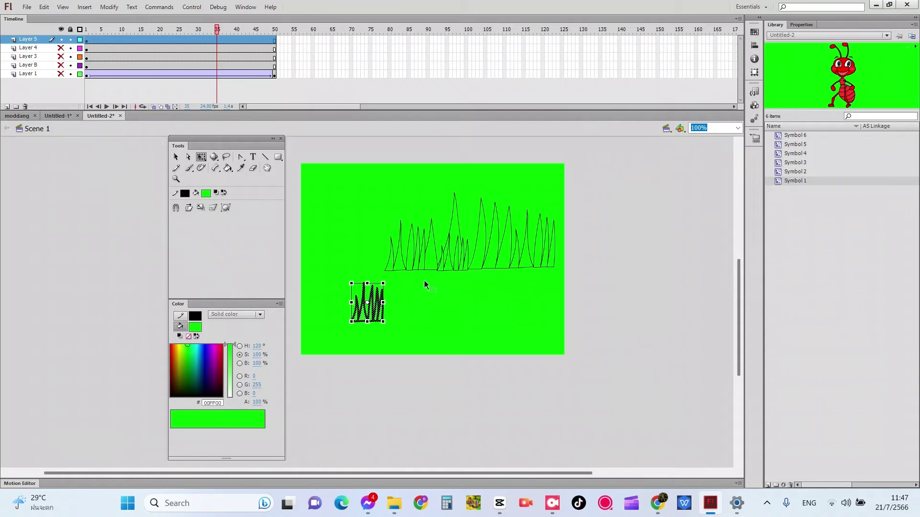
left_click_drag(381, 322, 495, 271)
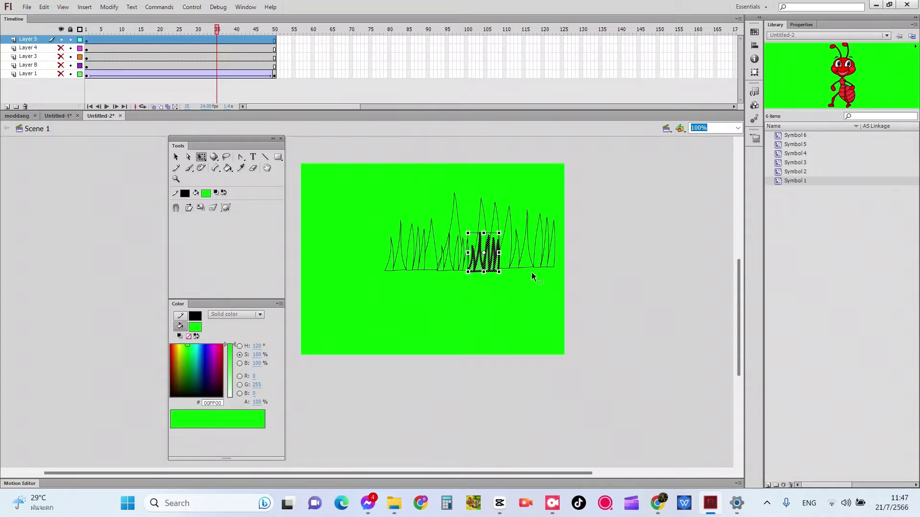
left_click(545, 292)
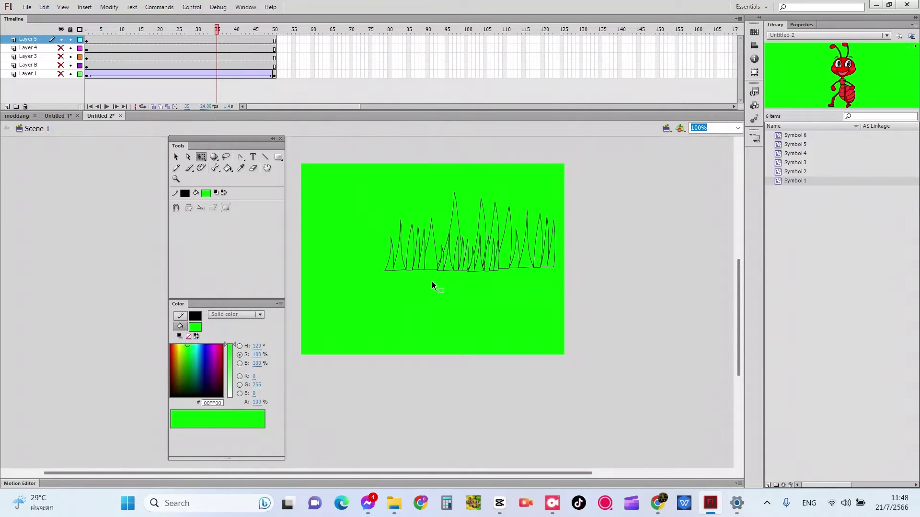
Change the stage background colour to white
left_click(803, 24)
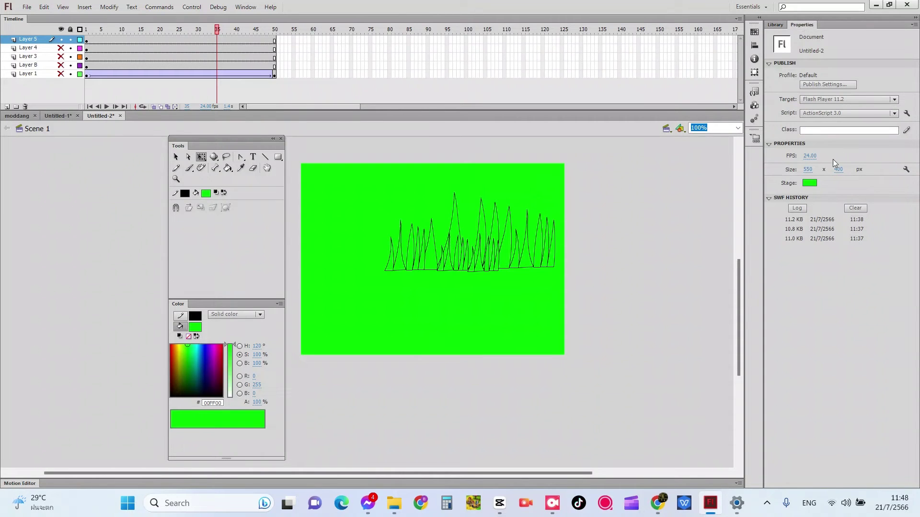
left_click(808, 185)
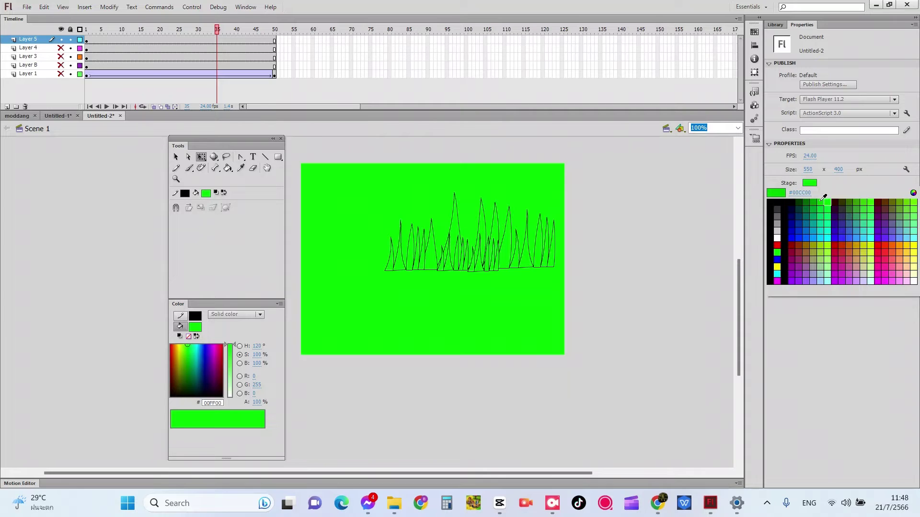
key("Escape")
left_click(779, 235)
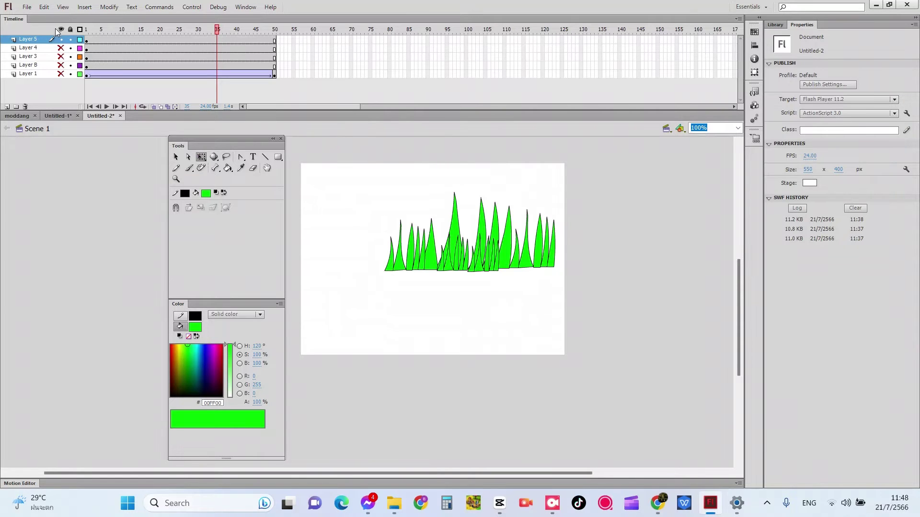
Show Layer 4 with Layer 5 hidden, and move Layer 5 below Layer 4 in the layer order
left_click(61, 47)
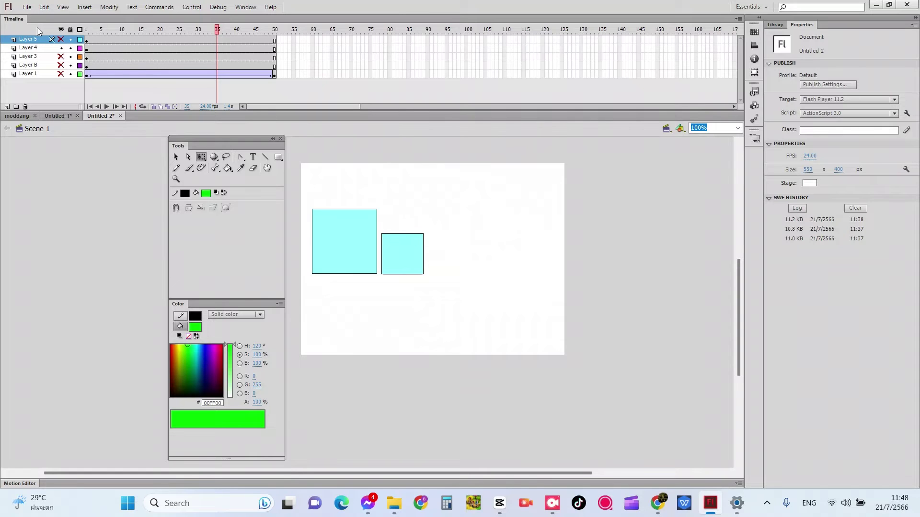
left_click_drag(34, 42, 36, 53)
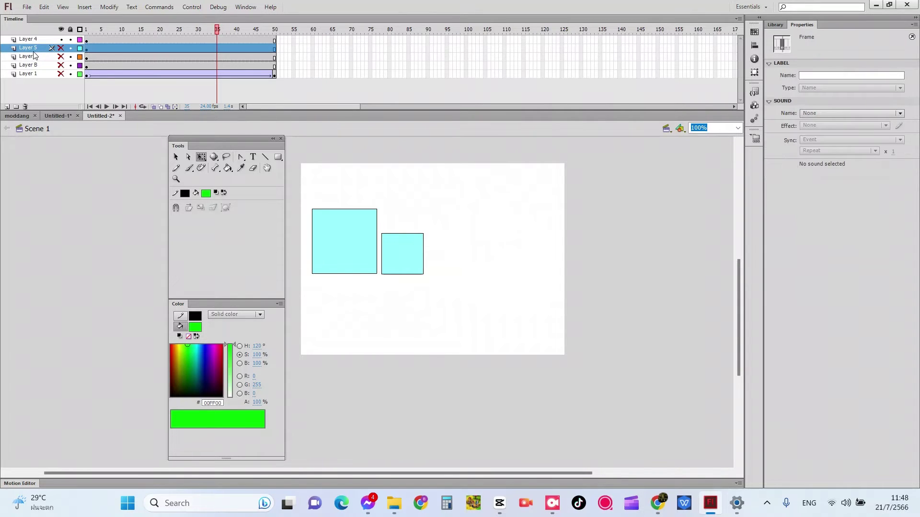
left_click(61, 48)
left_click(61, 48)
left_click(61, 48)
Curve the large light-blue square's sides and shift its upper corners into a rounded form, and arch the small square's upper edge
left_click_drag(409, 234, 385, 238)
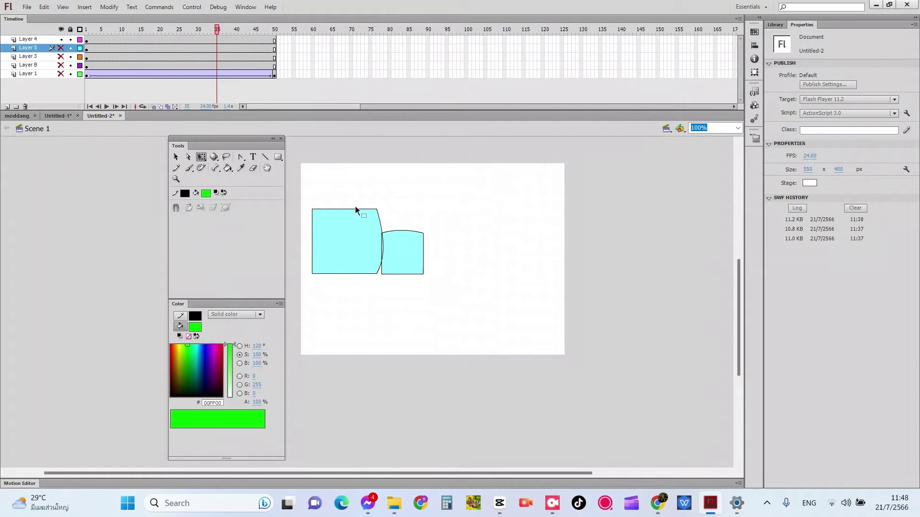
left_click_drag(358, 210, 334, 205)
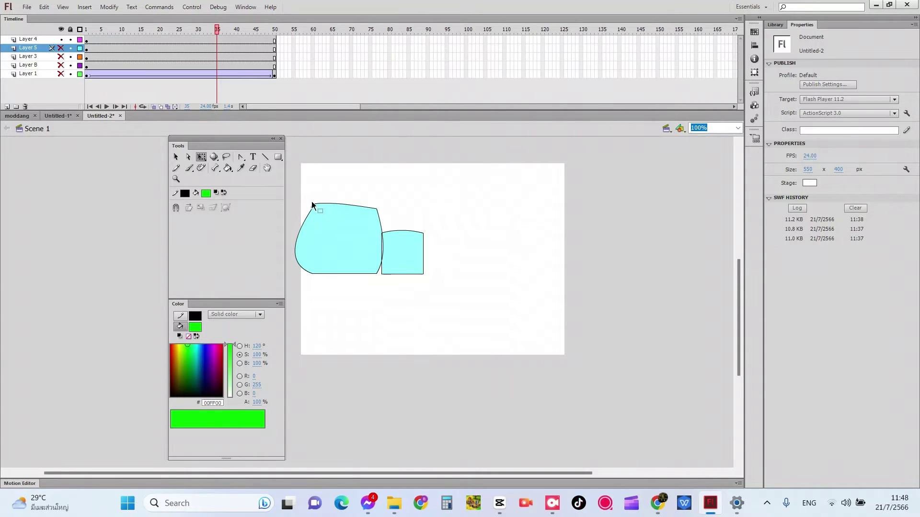
left_click_drag(313, 209, 300, 218)
mouse_move(376, 209)
left_mouse_down()
mouse_move(381, 224)
mouse_move(362, 216)
mouse_move(384, 211)
left_mouse_up()
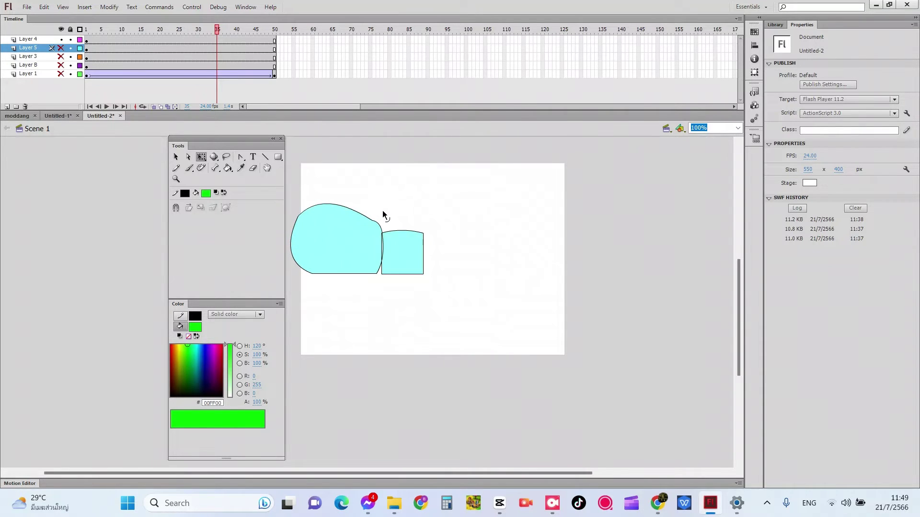
left_click(344, 272)
left_click(293, 297)
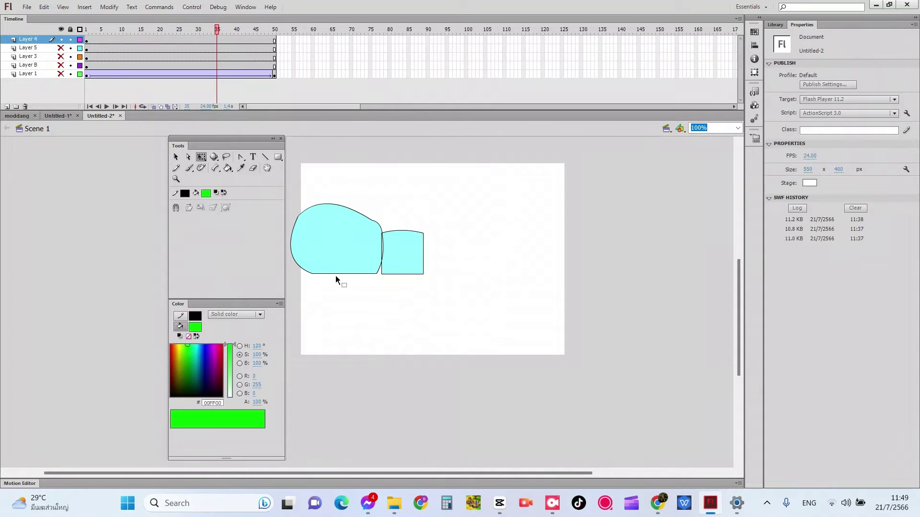
left_click_drag(348, 273, 350, 277)
Reshape the small light-blue square into a curved wedge sloping down to its lower right corner, fitted against the large shape
left_click_drag(384, 248, 382, 247)
left_click_drag(382, 248, 378, 248)
left_click_drag(381, 264, 397, 277)
left_click_drag(423, 237, 423, 272)
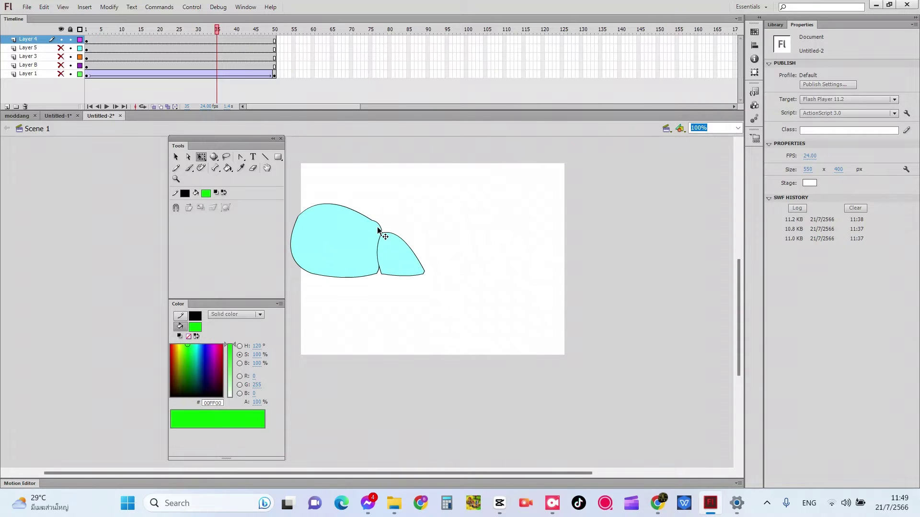
left_click_drag(379, 231, 480, 369)
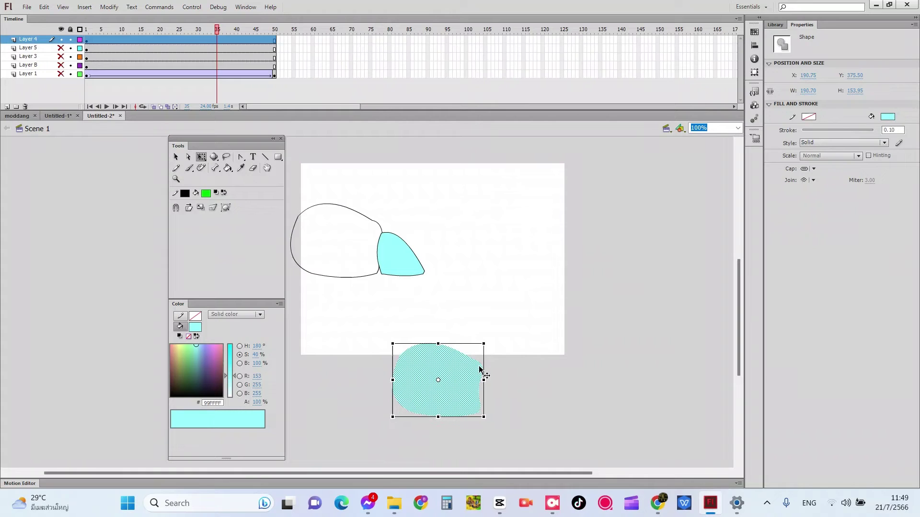
key("ctrl+z")
left_click(478, 366)
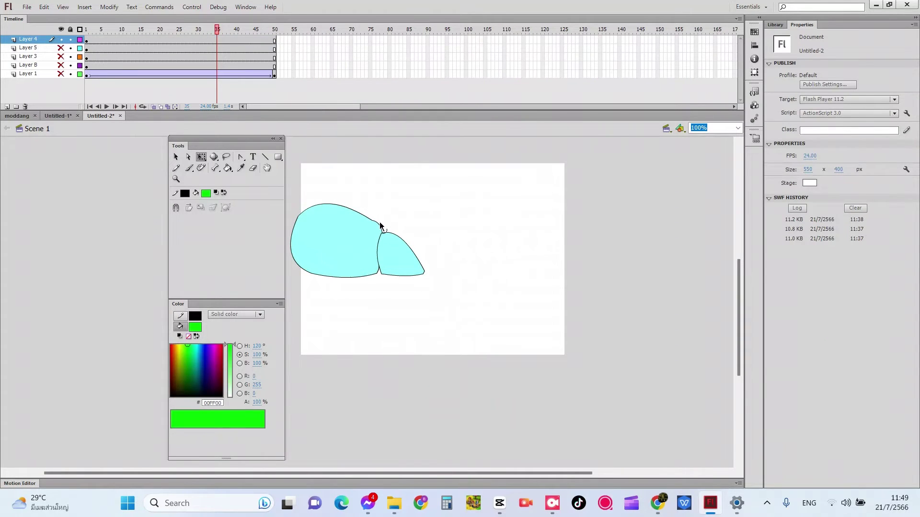
Smooth the junction between the two light-blue shapes and narrow both together to about 258 px wide, starting at the stage's left edge
left_click_drag(379, 226, 382, 232)
mouse_move(451, 288)
left_mouse_down()
mouse_move(282, 194)
mouse_move(300, 207)
left_mouse_up()
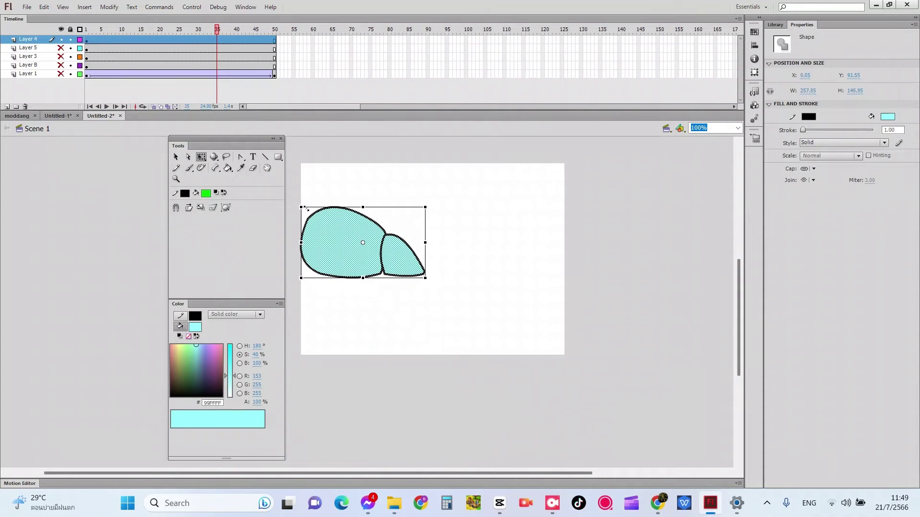
left_click(334, 324)
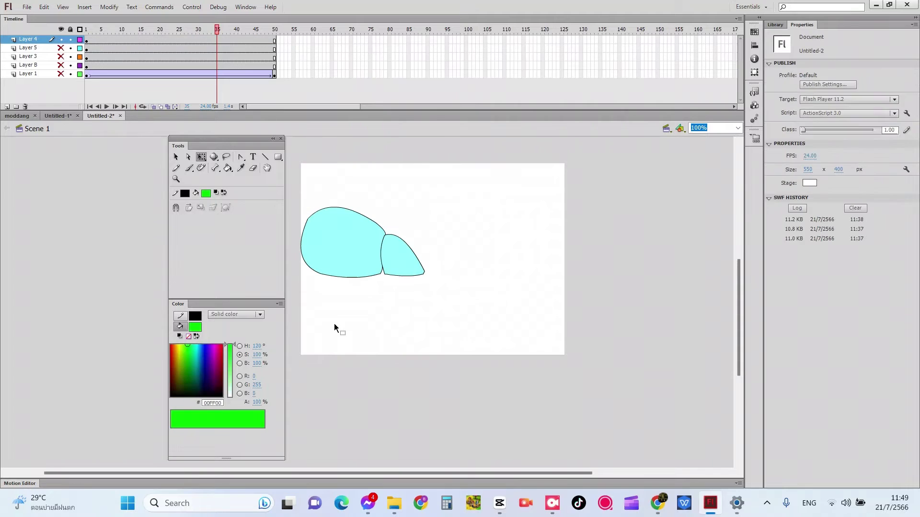
Recolour the fill of both light-blue shapes to orange-brown #CC6600
left_click_drag(397, 273, 266, 176)
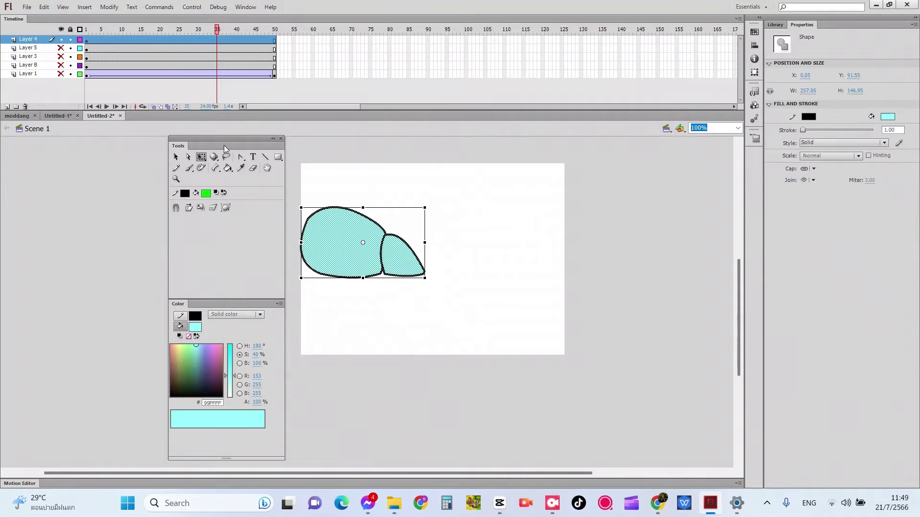
left_click(207, 193)
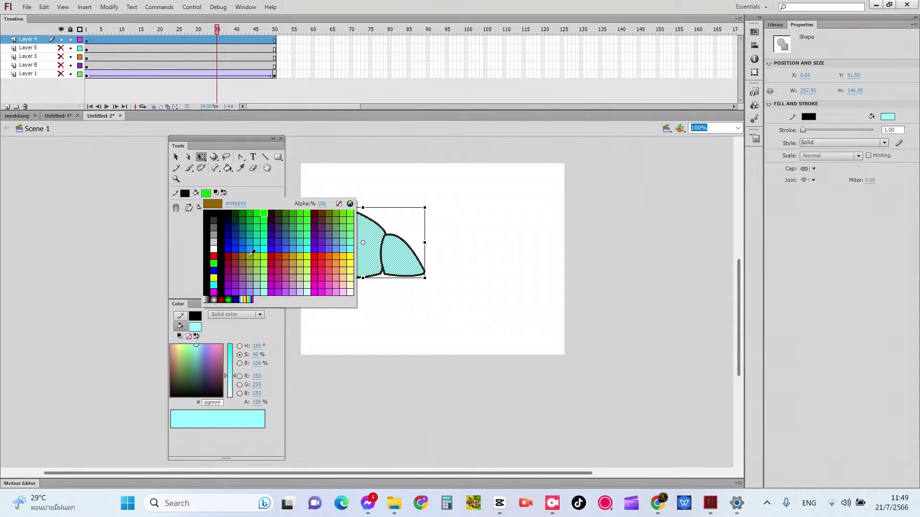
left_click(284, 259)
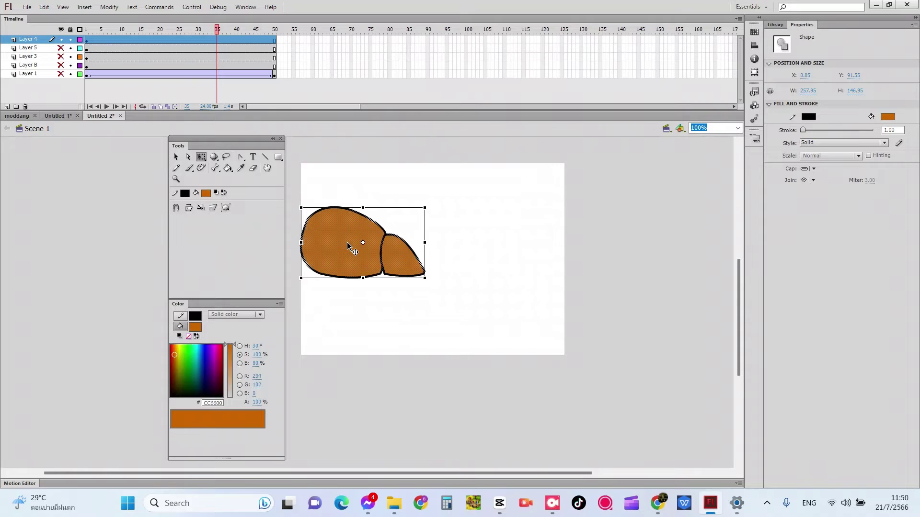
left_click(455, 193)
Duplicate the fills of the small and large orange shapes, and move the large copy to the stage's lower right area
left_click(402, 261)
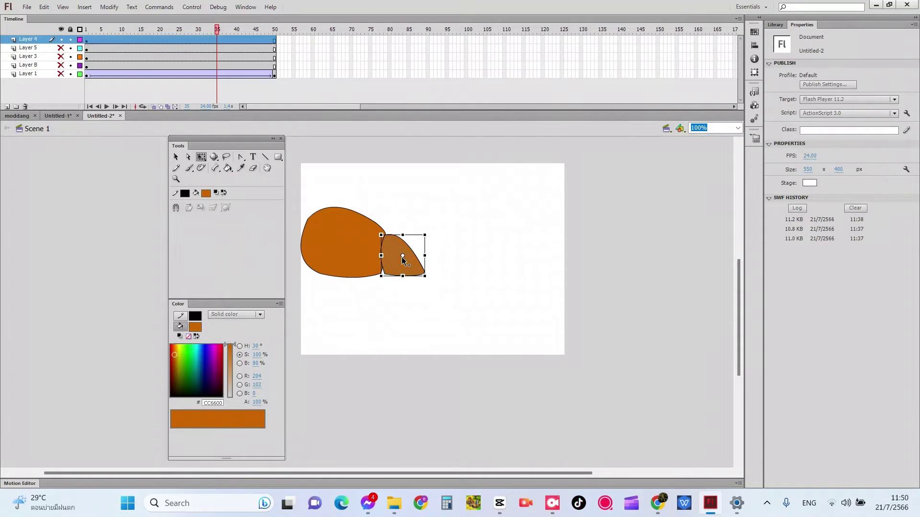
key("ctrl+c")
key("ctrl+v")
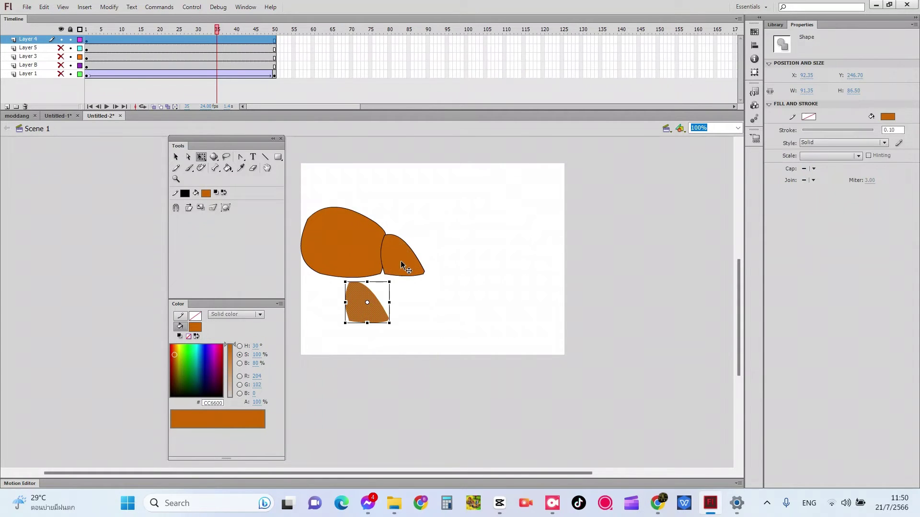
left_click(343, 243)
key("ctrl+c")
key("ctrl+v")
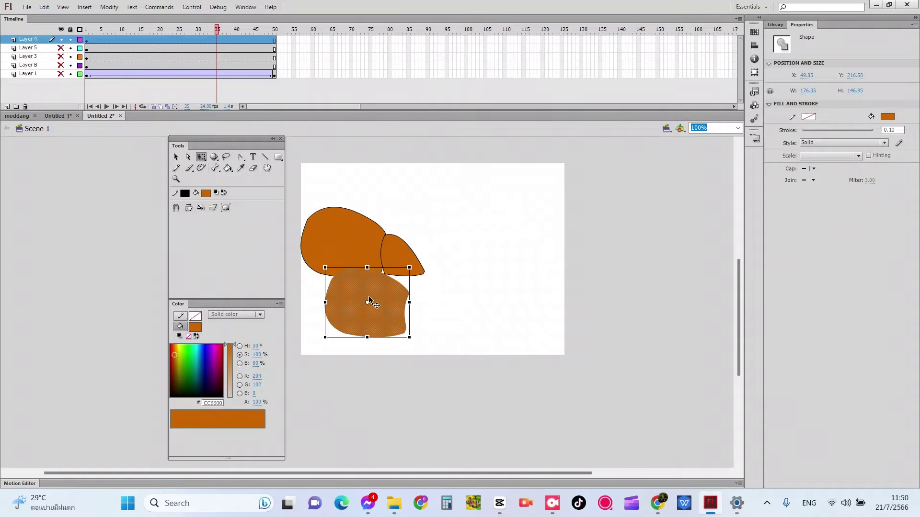
left_click_drag(370, 303, 453, 318)
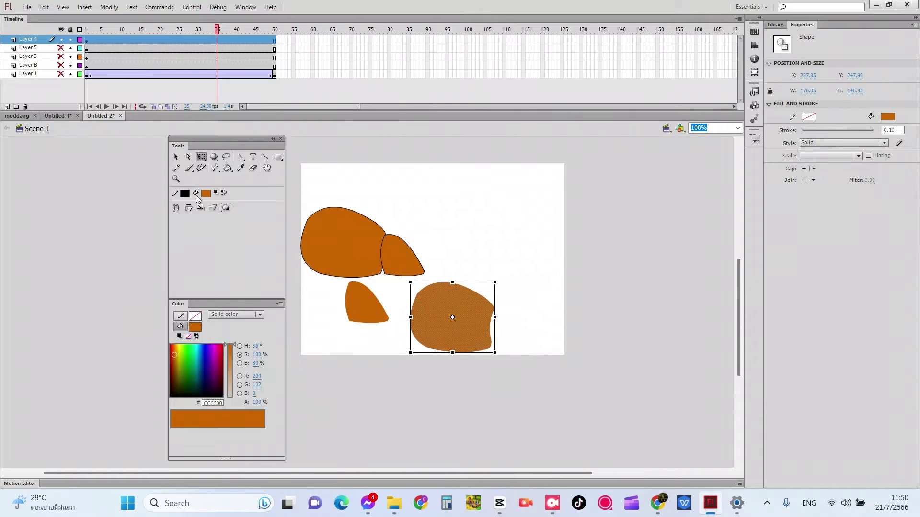
Fill the large copy with #CC3300 and shrink it to about 93 by 117 px inside the left part of the large orange shape
left_click(206, 193)
left_click(281, 257)
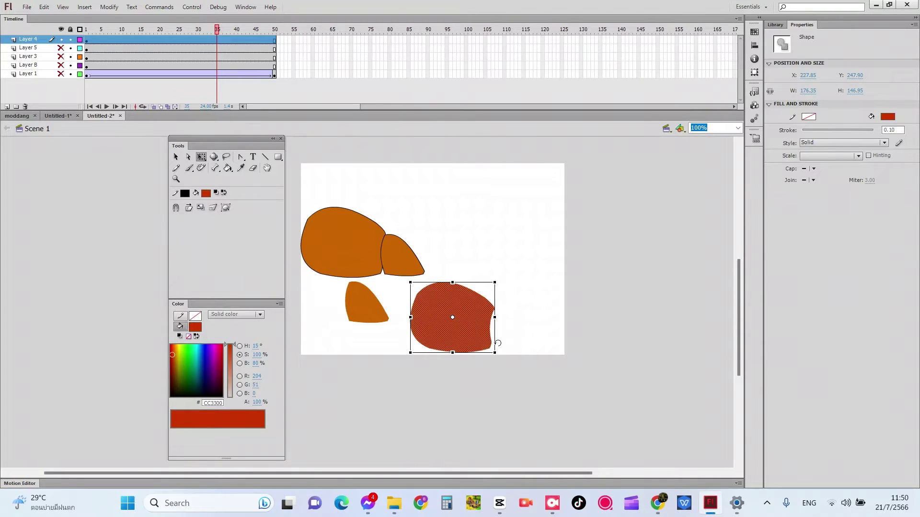
left_click_drag(495, 352, 353, 257)
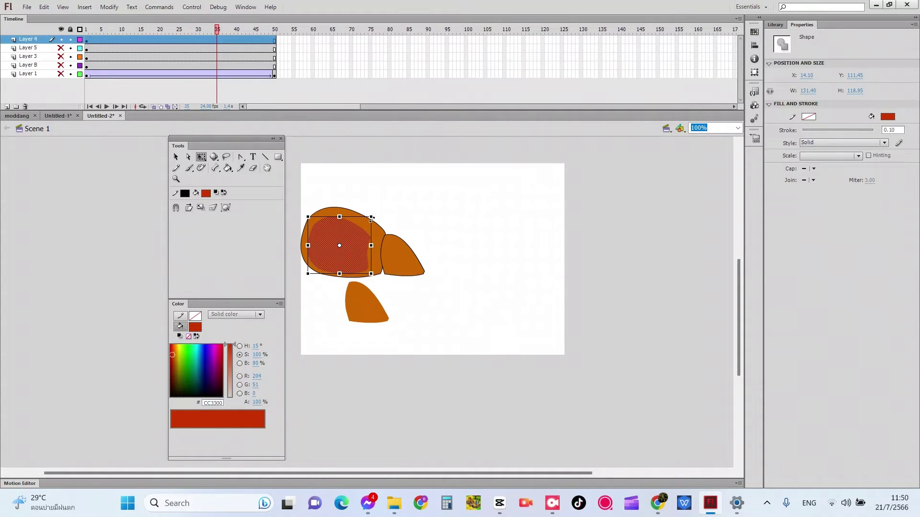
left_click_drag(372, 215, 353, 217)
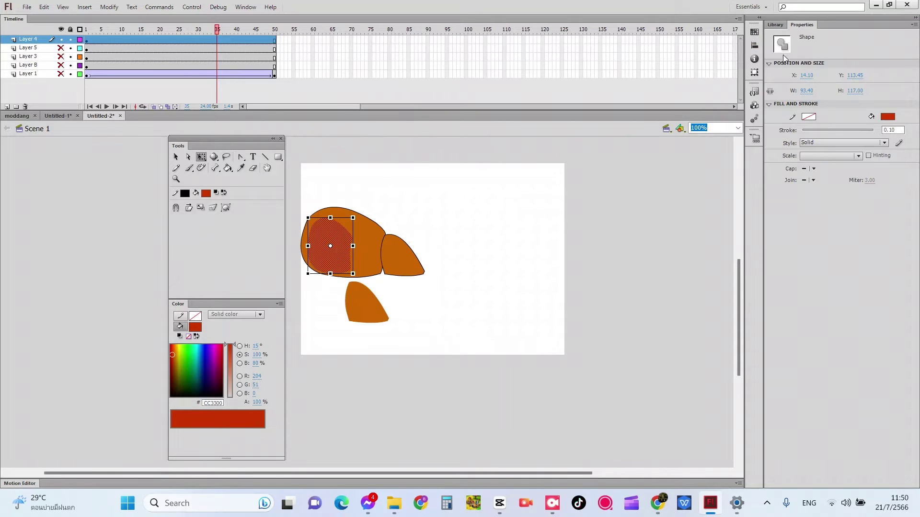
left_click(755, 106)
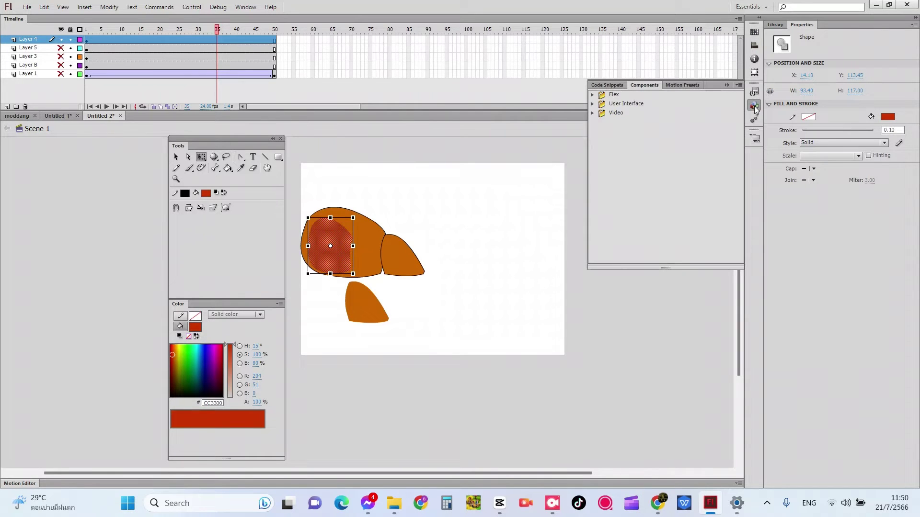
left_click(755, 117)
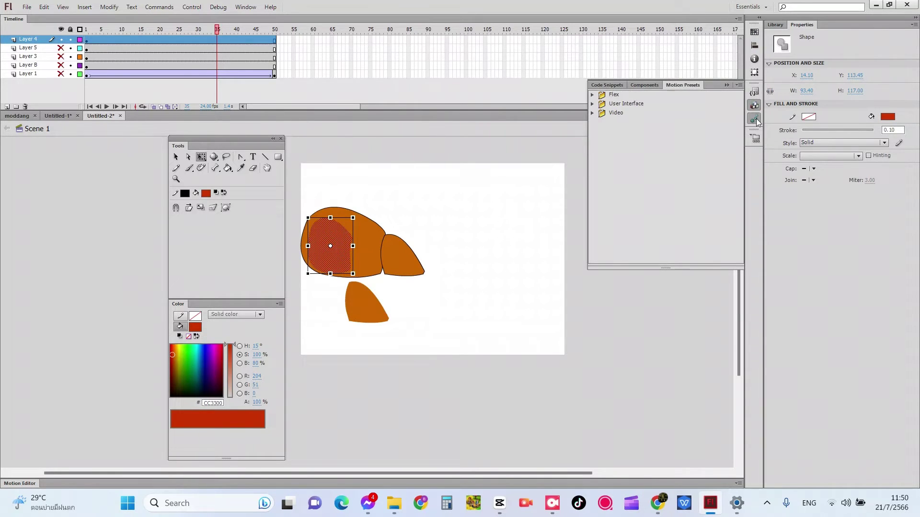
left_click(755, 34)
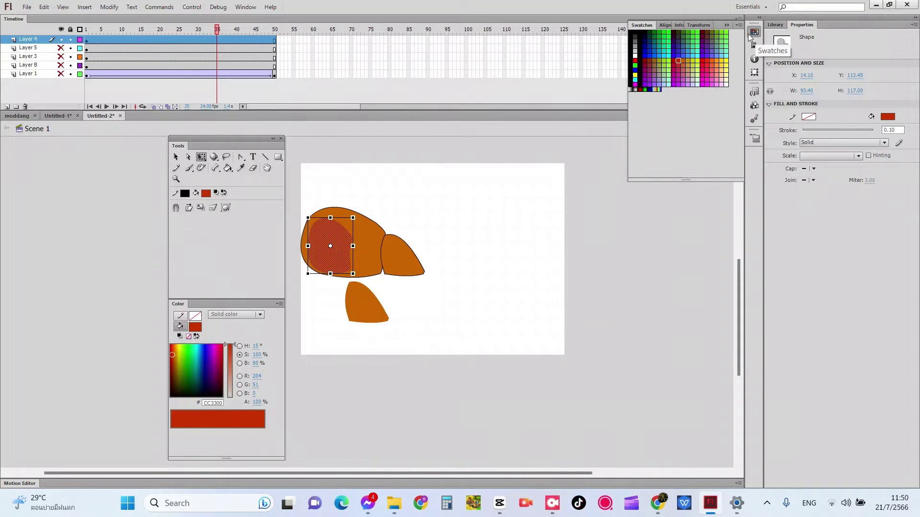
left_click(699, 26)
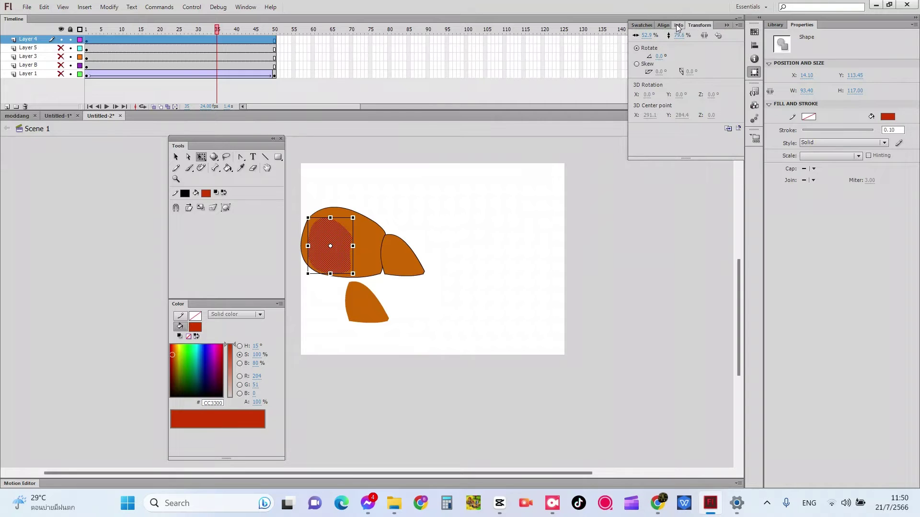
left_click(679, 26)
left_click(662, 26)
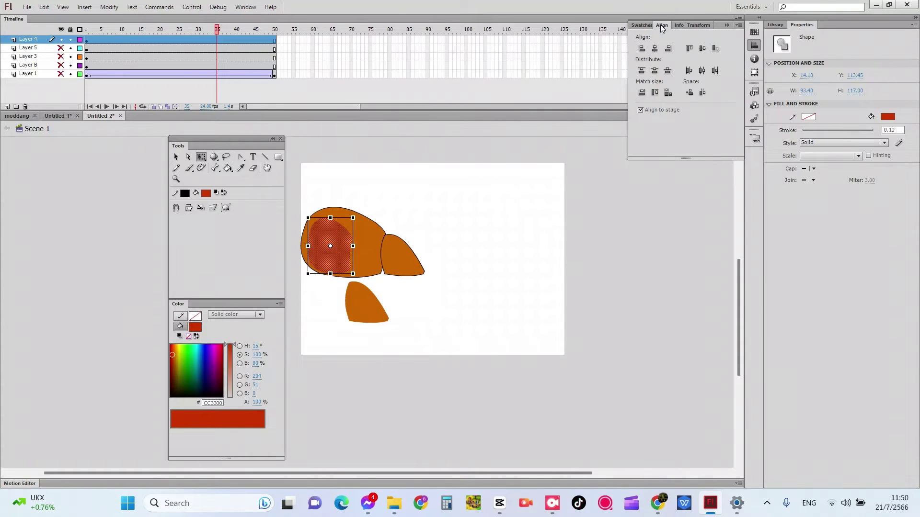
left_click(677, 24)
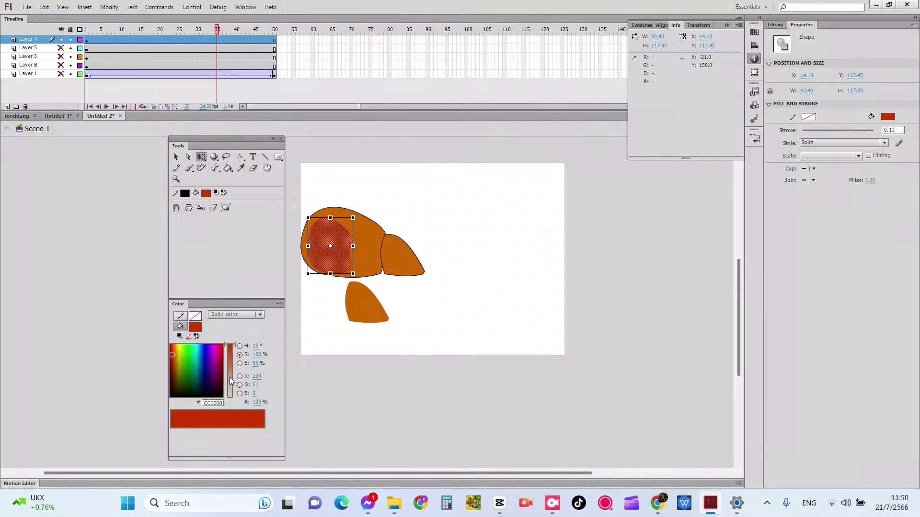
Try a paler fill with 21% saturation on the inner red shape, and undo the colour changes
left_click_drag(229, 377, 232, 386)
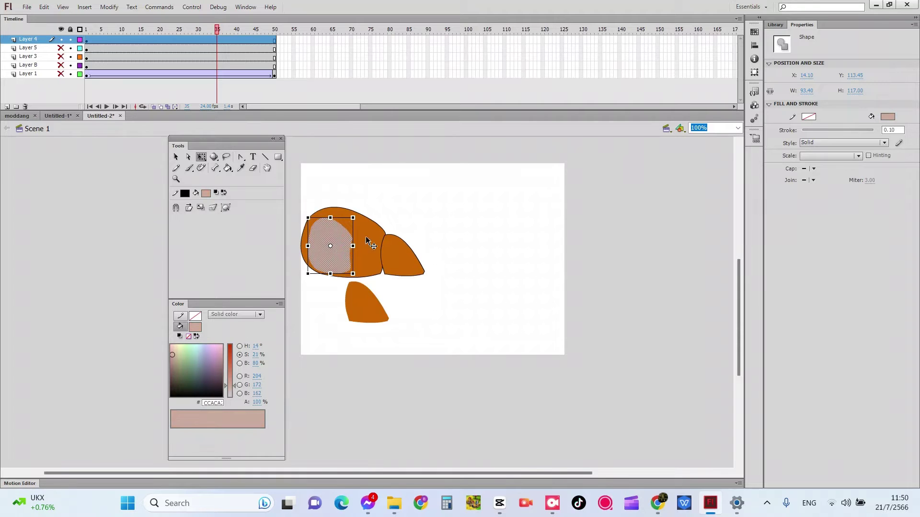
left_click(445, 204)
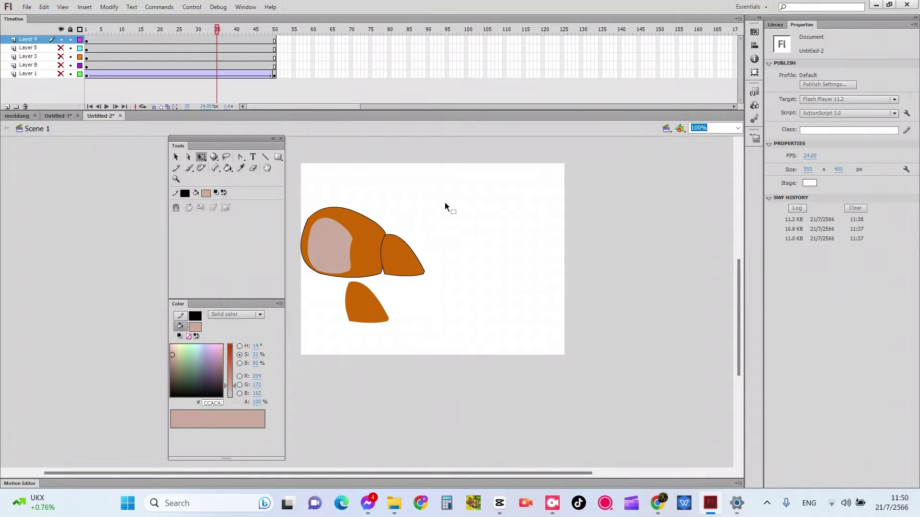
left_click(334, 252)
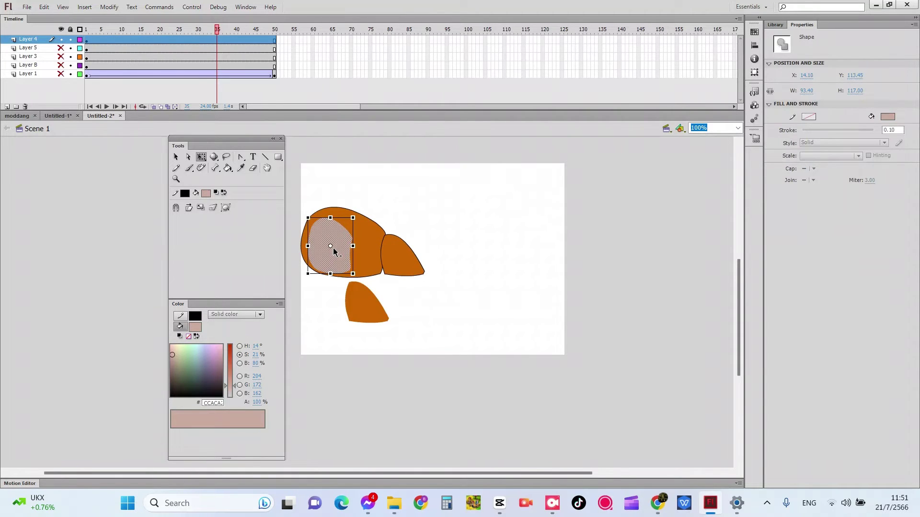
key("ctrl+z")
key("ctrl+z")
key("ctrl+z")
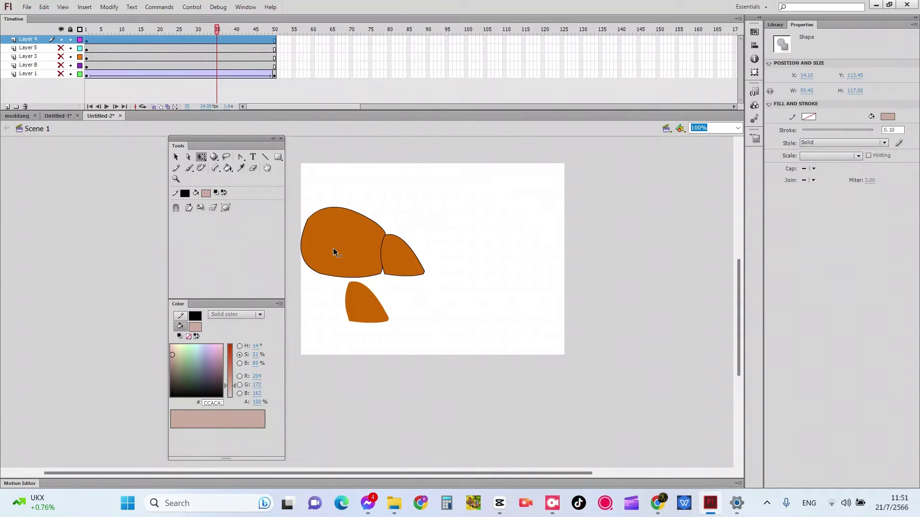
Recolour the inner shape's fill to dark red #990000
left_click(207, 192)
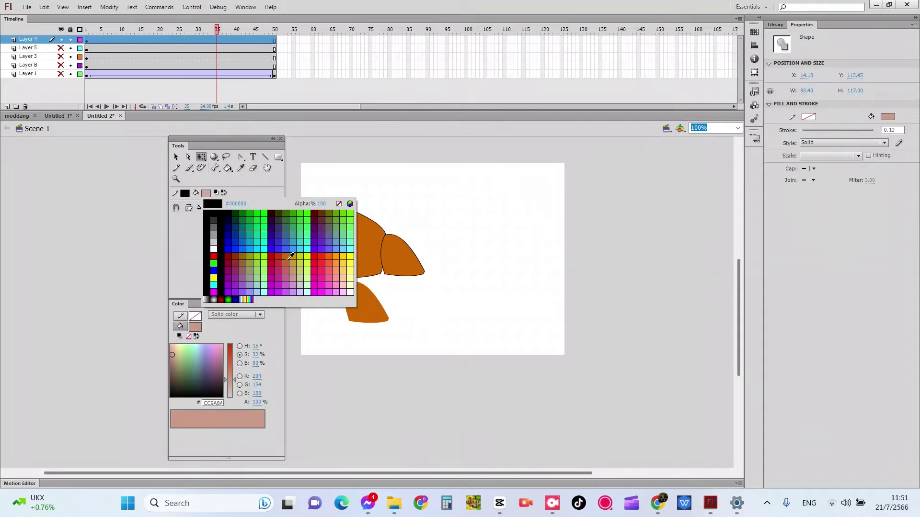
left_click(230, 255)
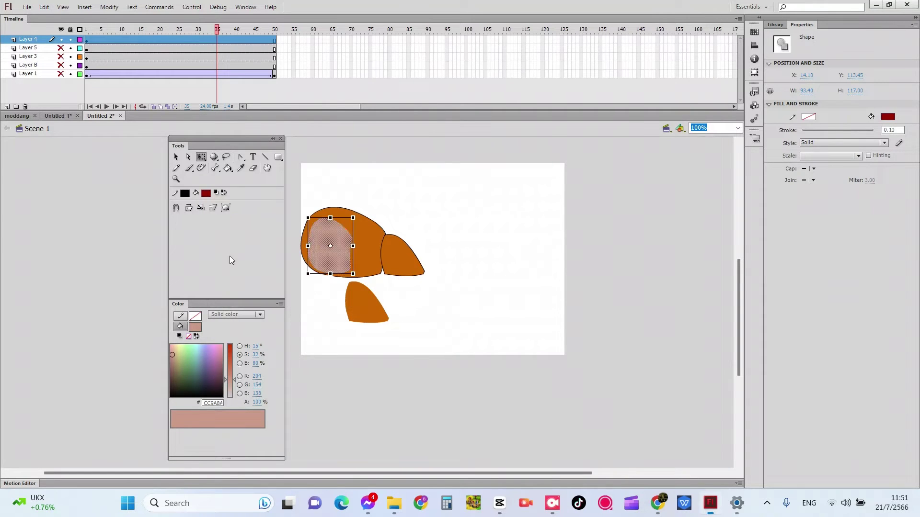
left_click(400, 174)
Reshape the dark-red shape into an L-shaped patch along the large orange shape's left and lower edges, with a pointed right end
left_click_drag(346, 231, 334, 273)
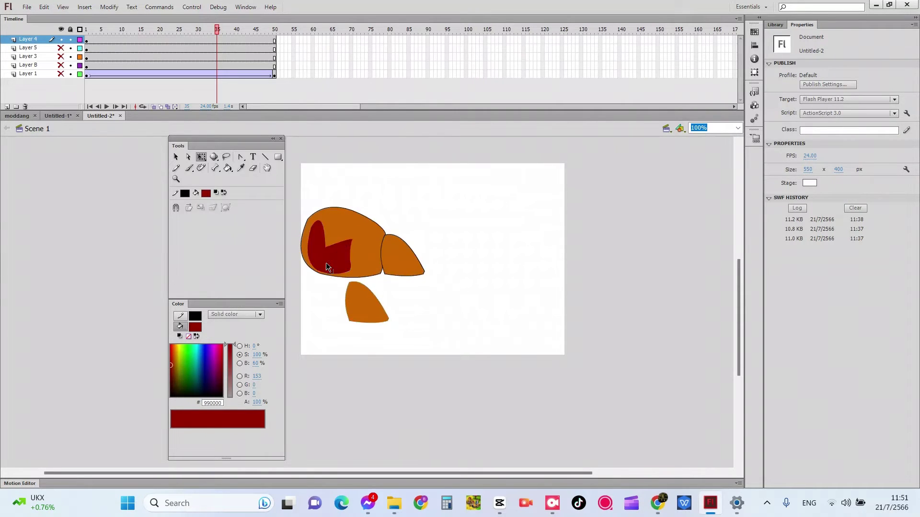
left_click_drag(348, 242, 352, 273)
left_click(347, 269)
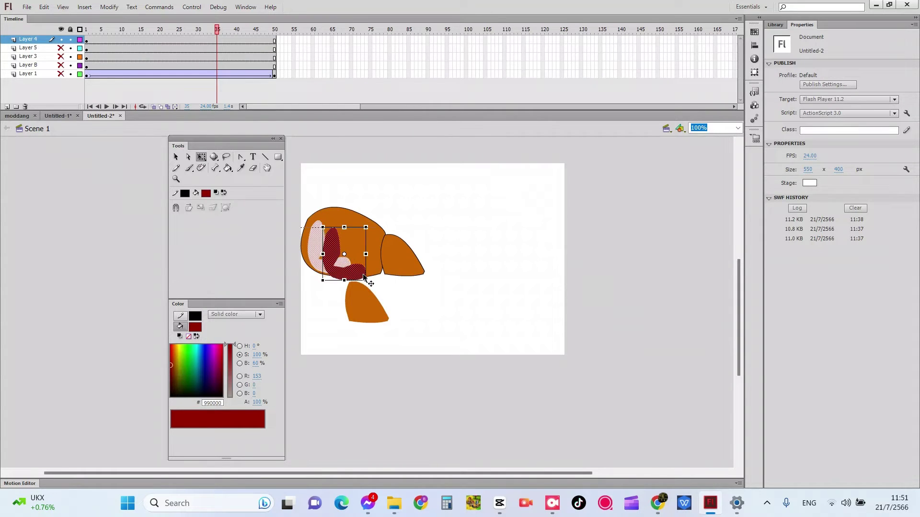
left_click(397, 284)
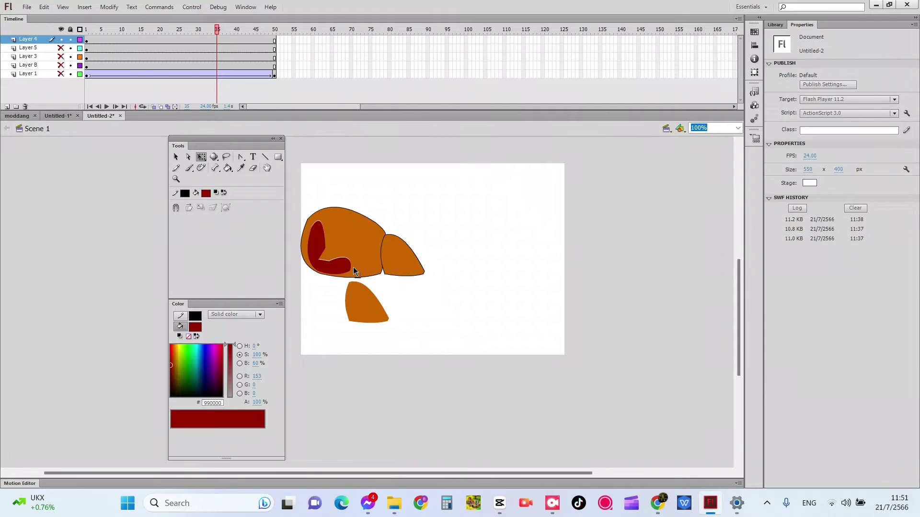
left_click_drag(352, 266, 372, 274)
mouse_move(349, 262)
left_mouse_down()
mouse_move(343, 249)
mouse_move(333, 259)
left_mouse_up()
mouse_move(352, 269)
left_mouse_down()
mouse_move(371, 270)
mouse_move(355, 268)
left_mouse_up()
left_click(353, 263)
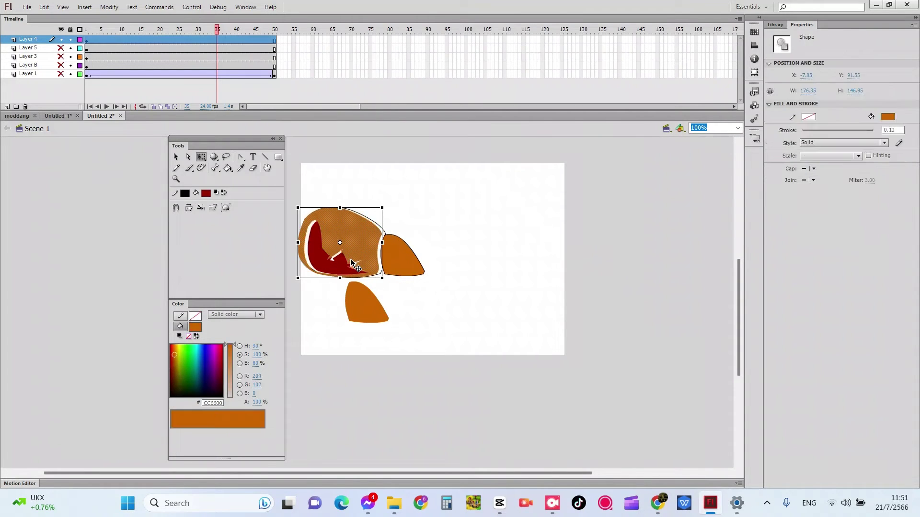
left_click(404, 302)
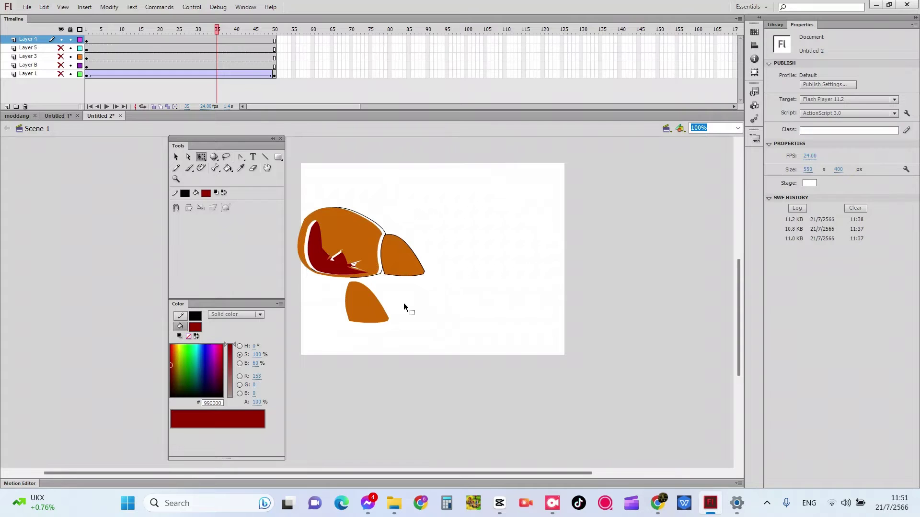
key("ctrl+z")
key("ctrl+z")
key("ctrl+z")
key("ctrl+z")
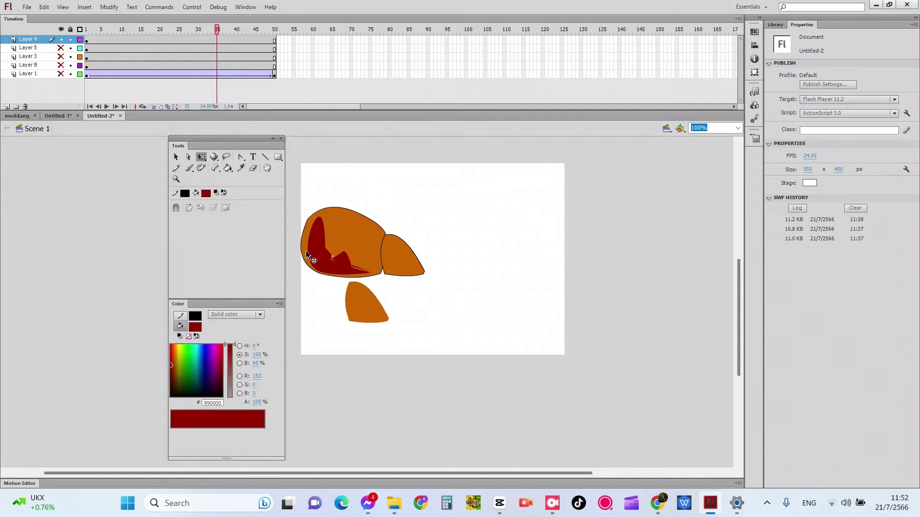
Place a copy of the dark-red patch in the blank area beside the shapes and fill it with #996600
left_click(318, 256)
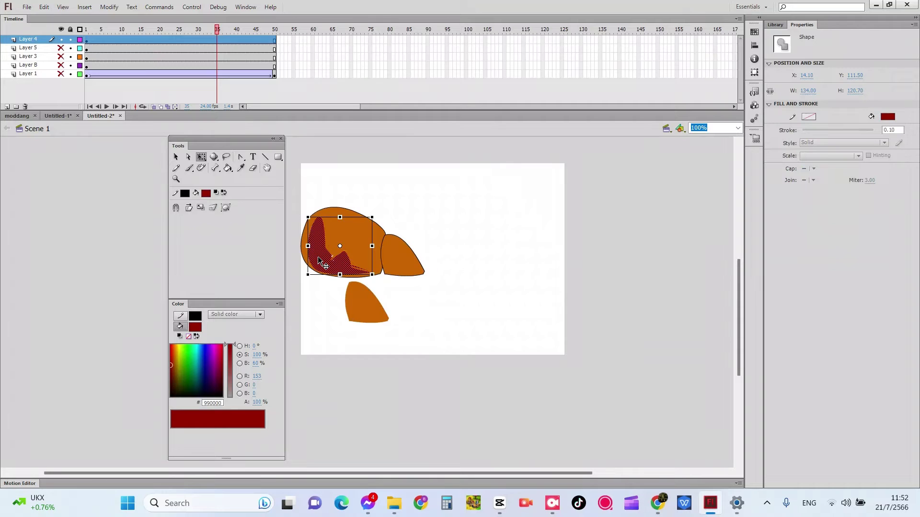
left_click_drag(318, 260, 476, 305)
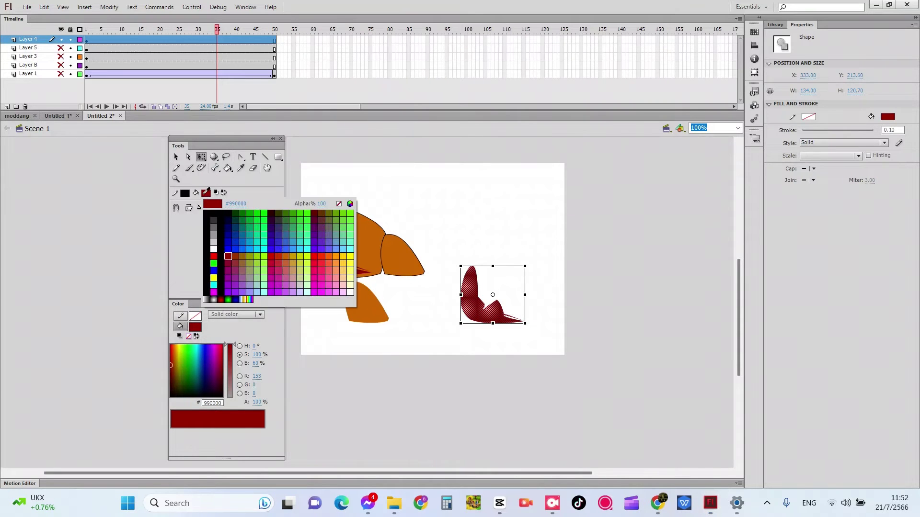
left_click(206, 194)
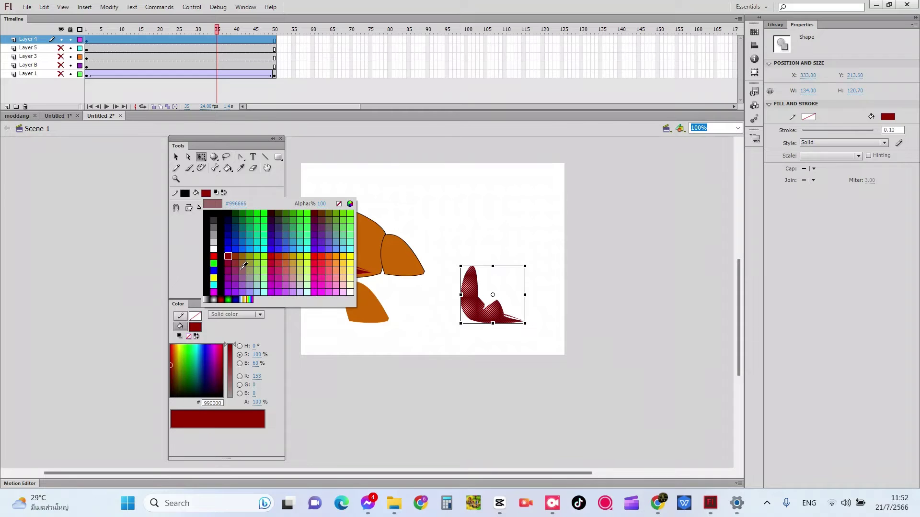
left_click(242, 254)
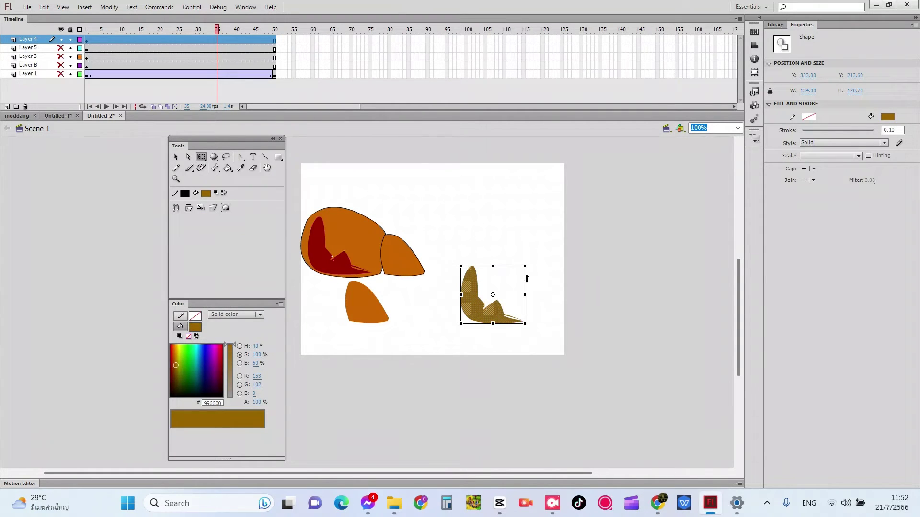
Recolour the copied patch to muted red #993333 and resize it to about 118 by 139 px
left_click_drag(526, 294, 496, 305)
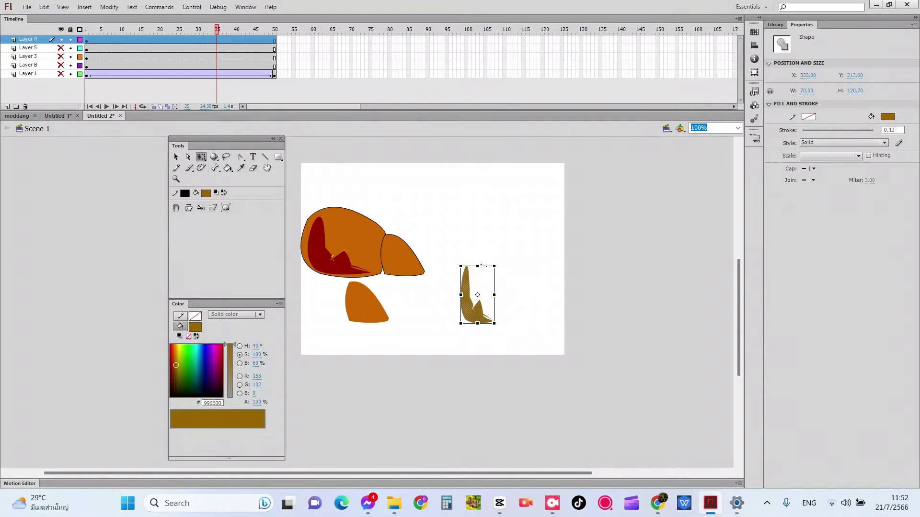
left_click_drag(477, 268, 478, 298)
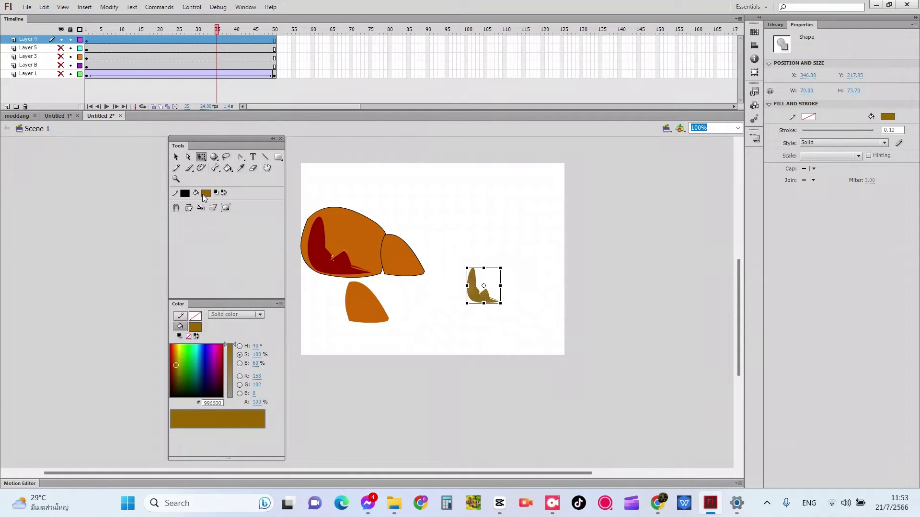
left_click(205, 193)
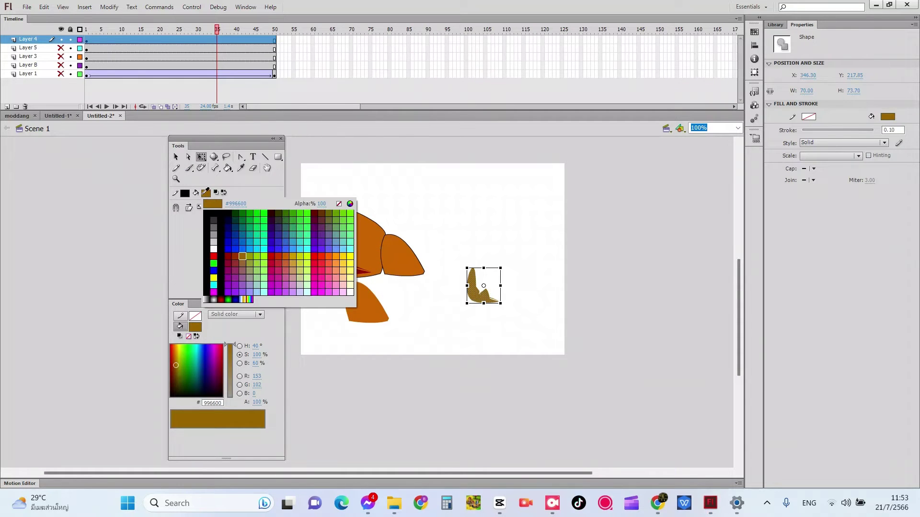
left_click(238, 259)
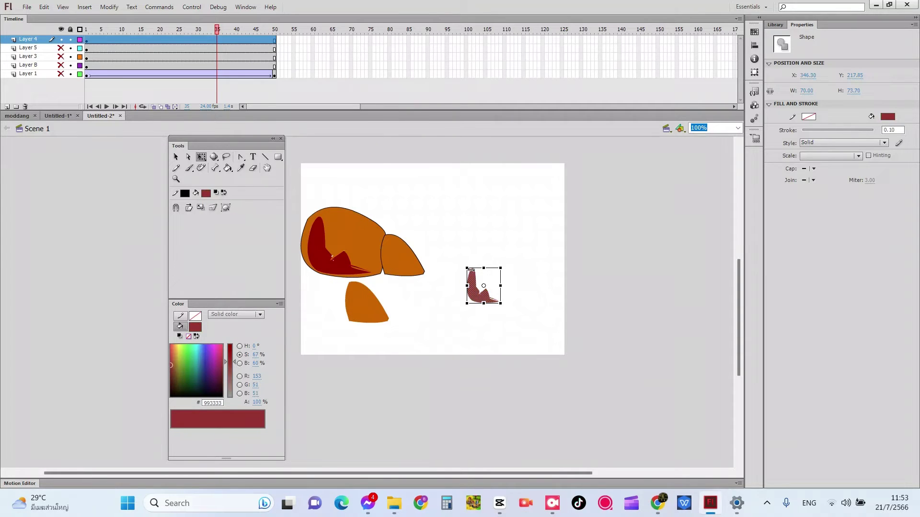
left_click_drag(467, 269, 444, 236)
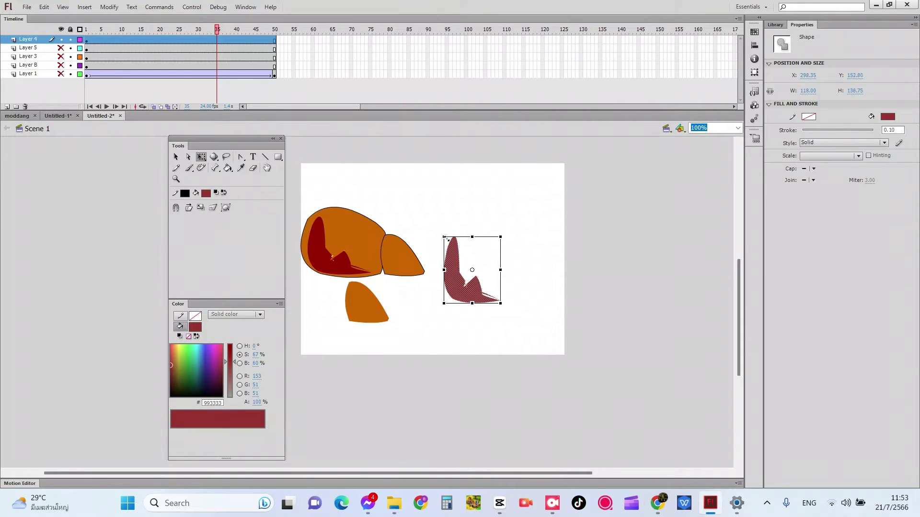
Lay the muted-red copy over the dark-red patch inside the large orange shape and reduce its height to about 128 px
left_click_drag(459, 295, 335, 267)
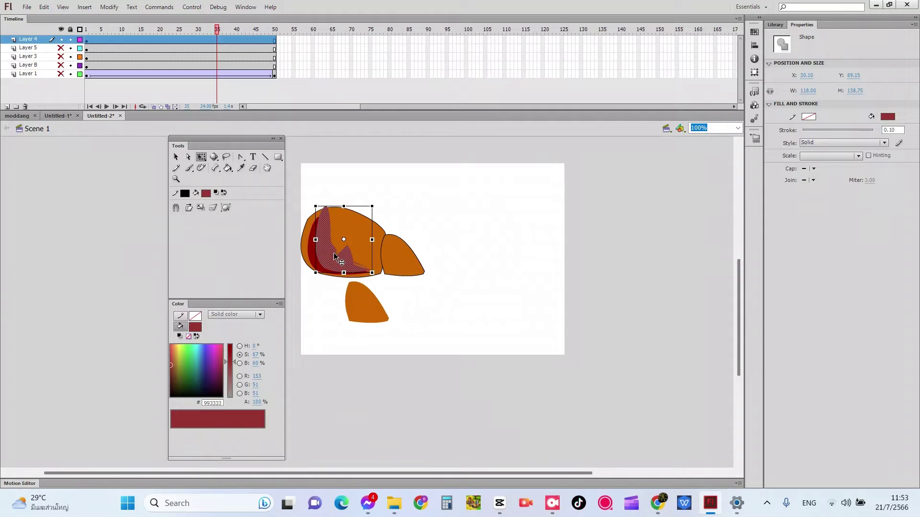
left_click_drag(343, 209, 343, 214)
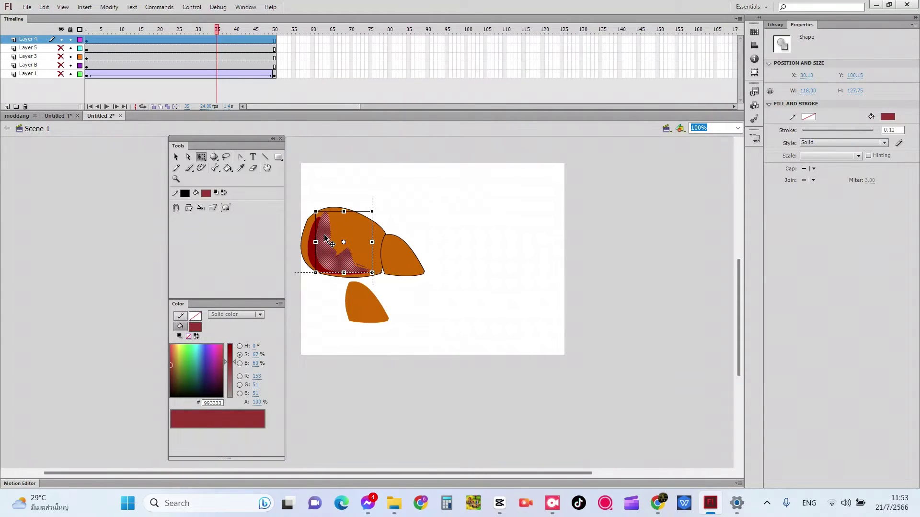
left_click_drag(326, 237, 326, 237)
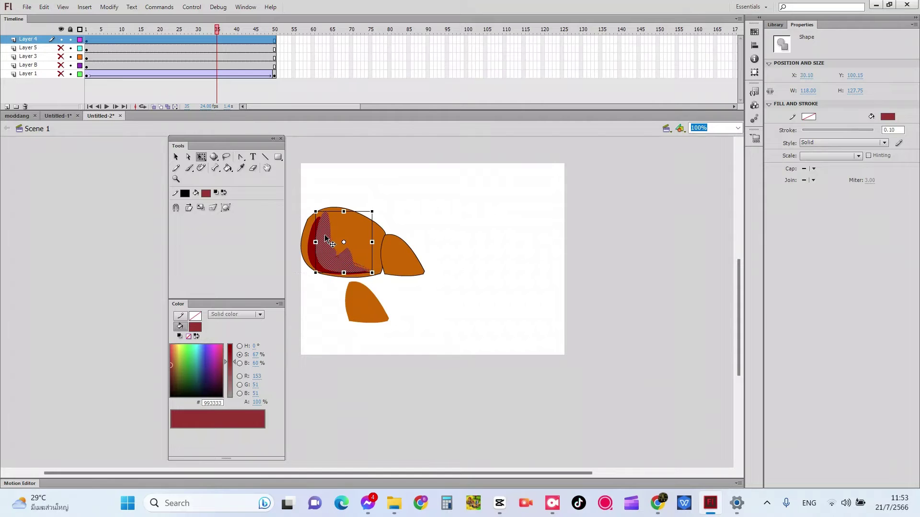
left_click(419, 205)
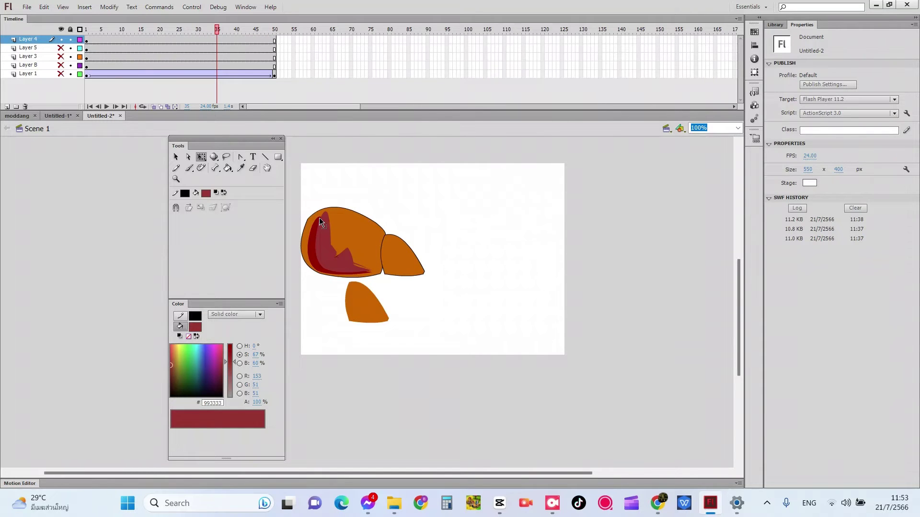
Reshape the muted-red patch by pulling out its top tip and its jagged lower-right edge
left_click_drag(320, 219, 323, 213)
left_click_drag(328, 216, 330, 215)
left_click_drag(363, 253, 346, 256)
left_click_drag(349, 255, 373, 276)
Try a yellow #FFCC00 fill near the muted-red patch's jagged edge, and undo it
left_click(227, 168)
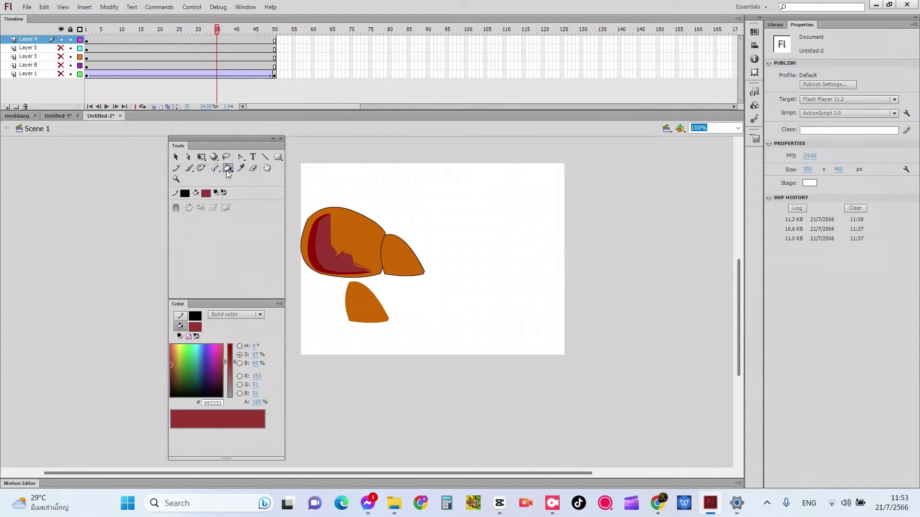
left_click(206, 193)
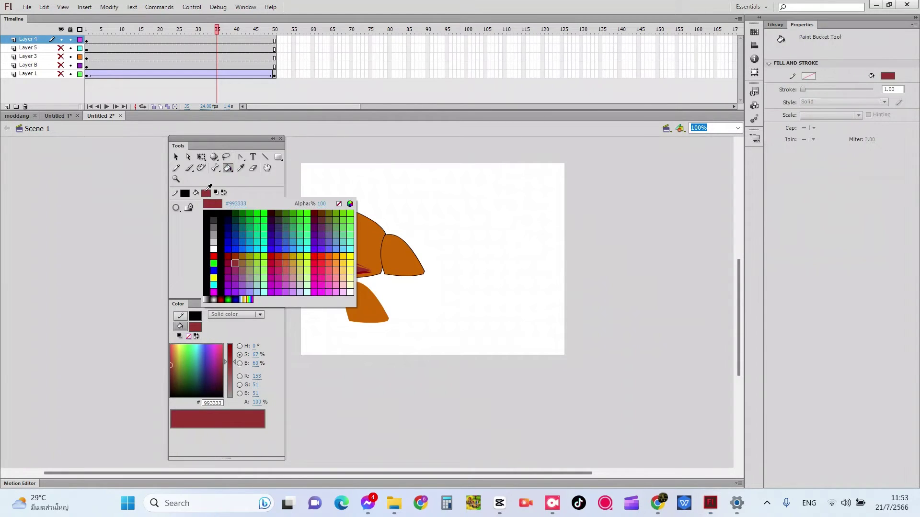
left_click(341, 257)
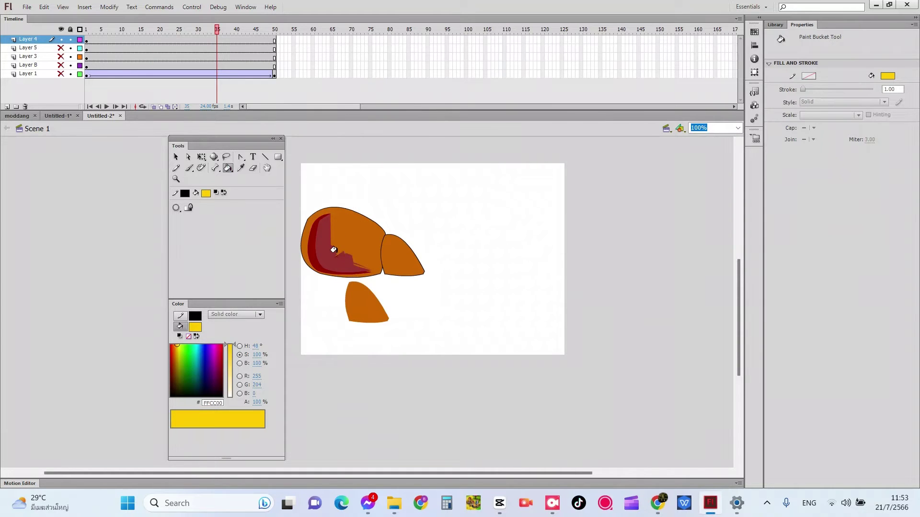
left_click(346, 253)
key("ctrl+z")
Fill the loose small shape below the large orange shape with tan #CC9933
left_click(228, 168)
left_click(233, 184)
left_click(205, 193)
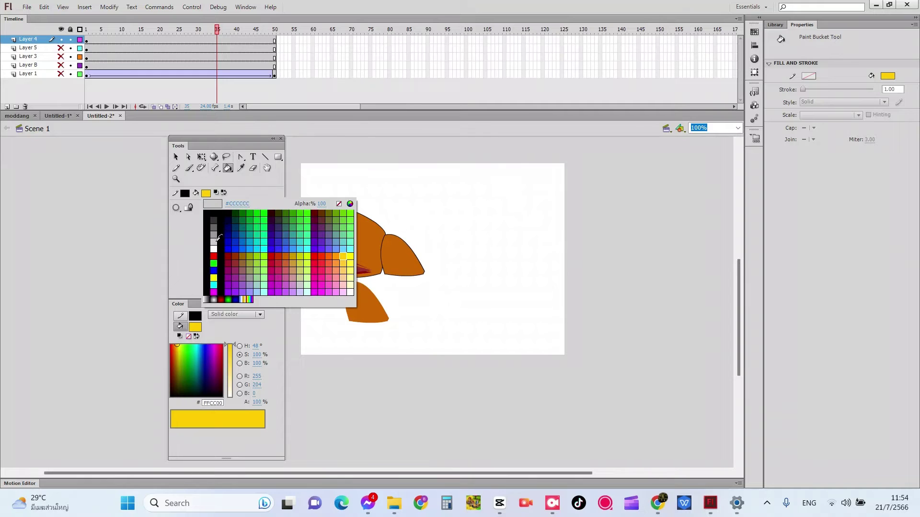
left_click(295, 262)
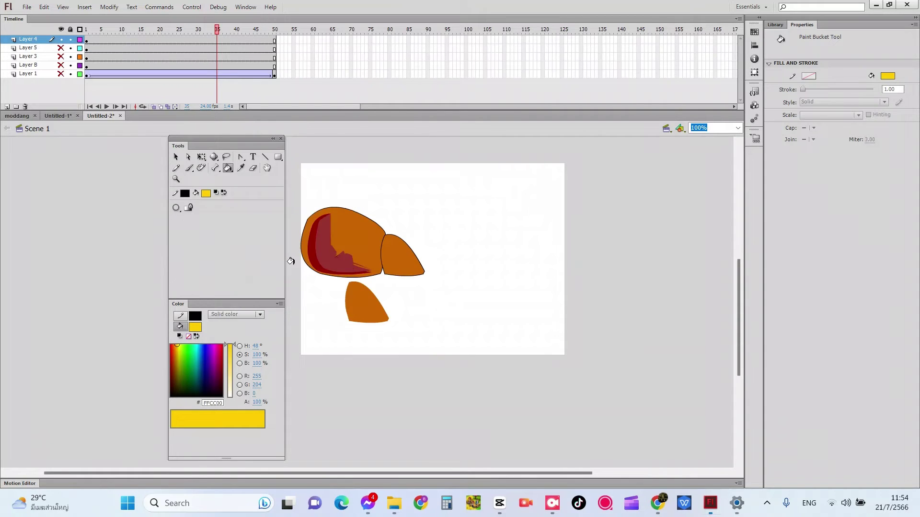
left_click(346, 298)
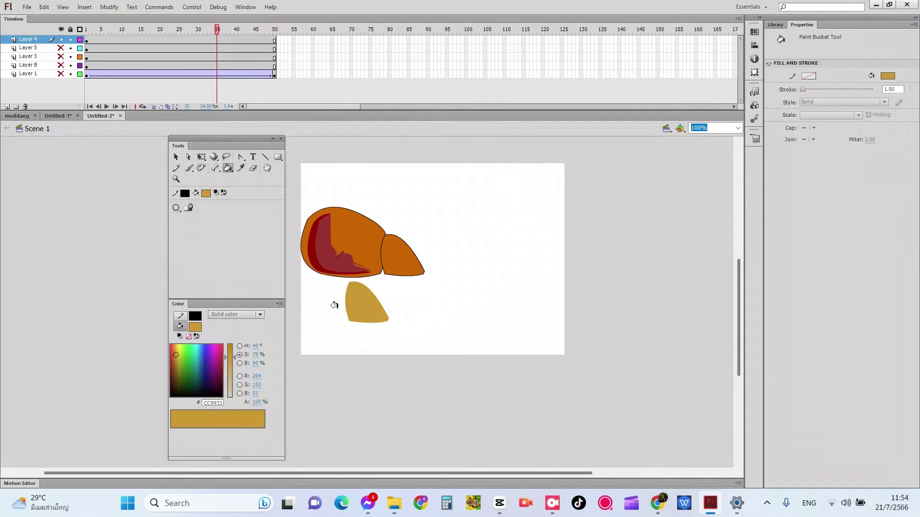
Move a piece from the tan shape's lower edge into the large orange shape and rotate it clockwise to a steep slant
key("v")
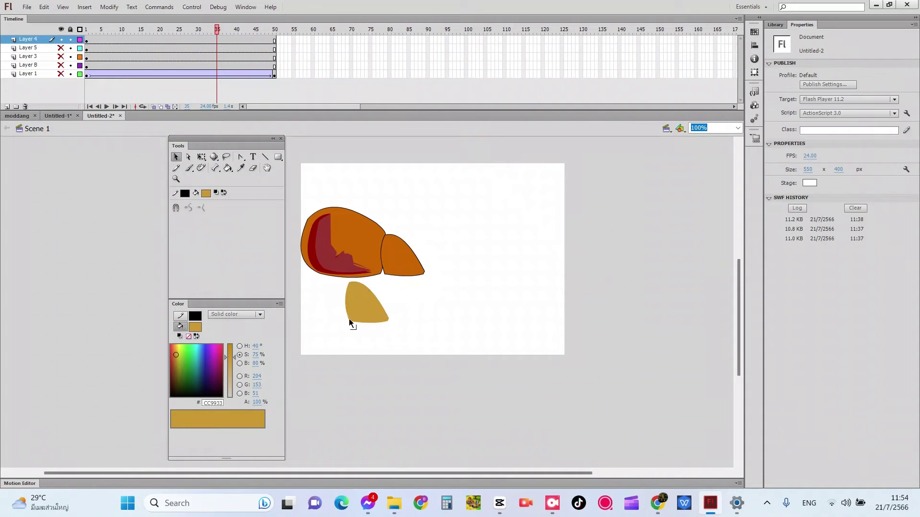
left_click_drag(352, 319, 352, 224)
key("Down")
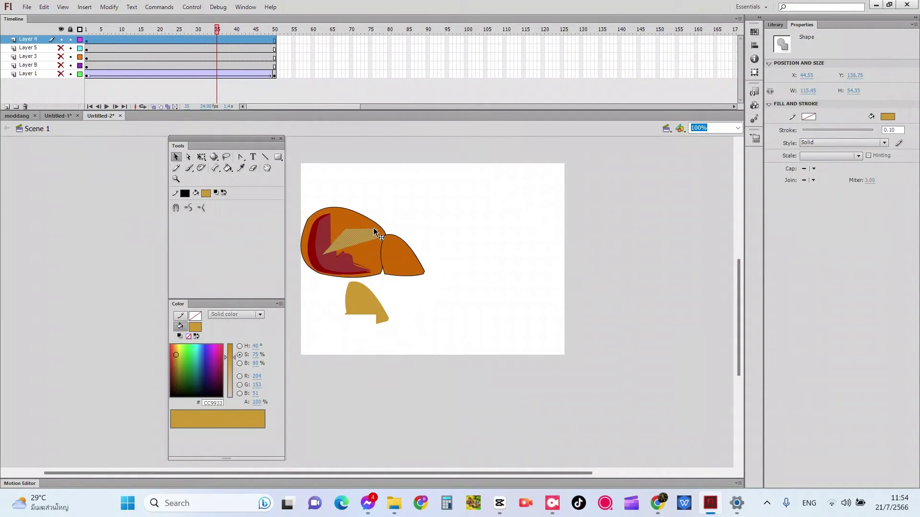
key("q")
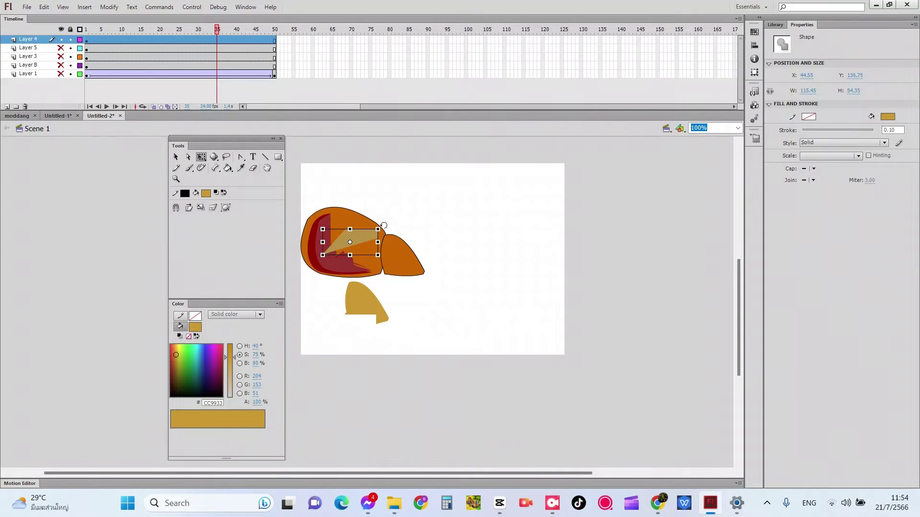
left_click_drag(383, 224, 378, 254)
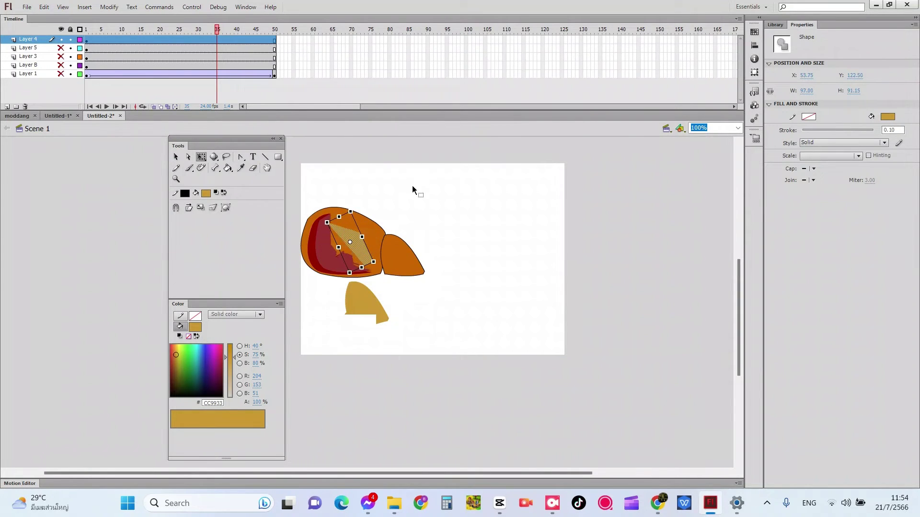
left_click(399, 211)
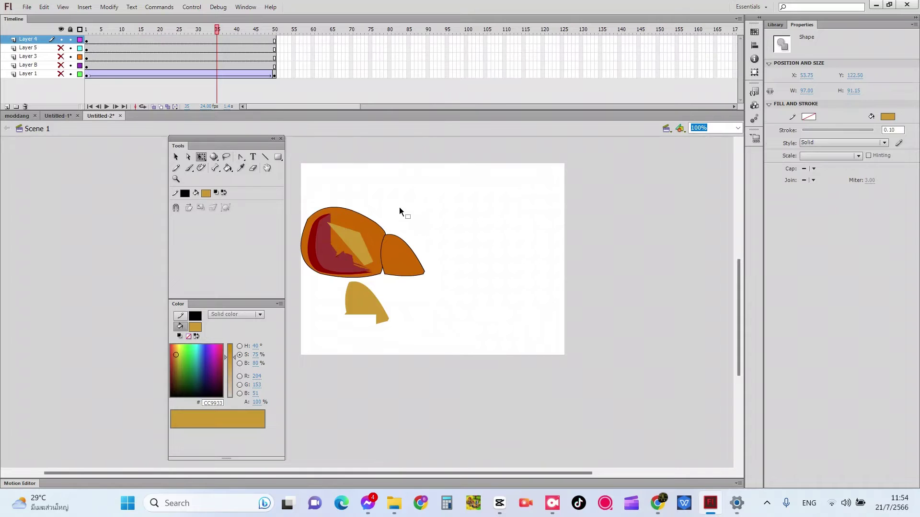
Delete the tan piece from the large orange shape, and undo the displacement of the orange fill
left_click(349, 246)
key("Delete")
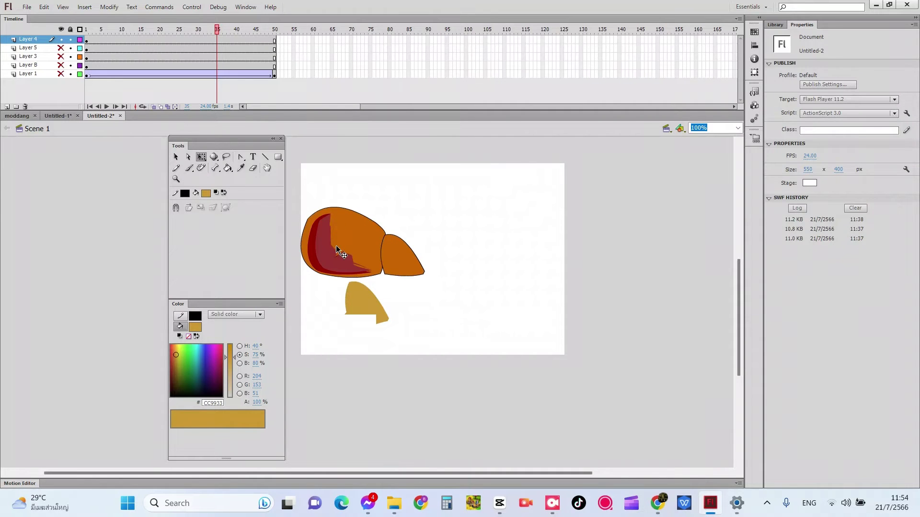
left_click_drag(335, 245, 352, 252)
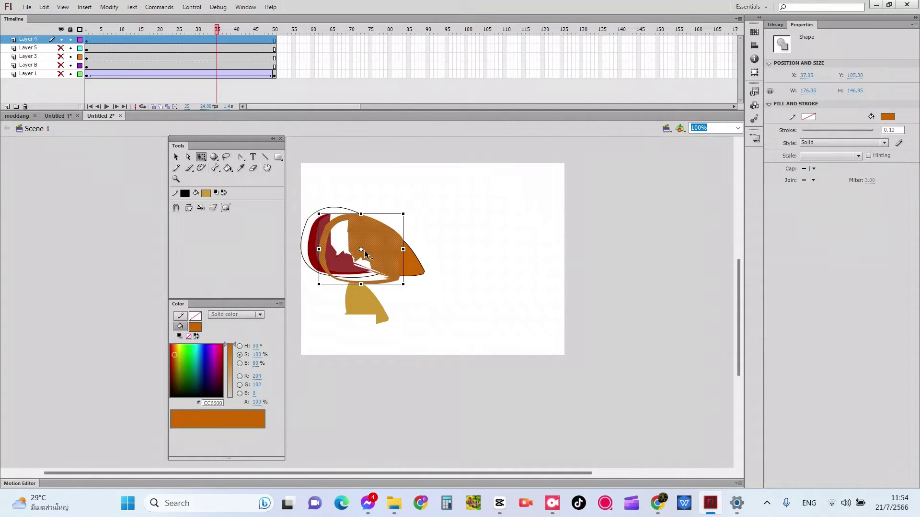
key("ctrl+z")
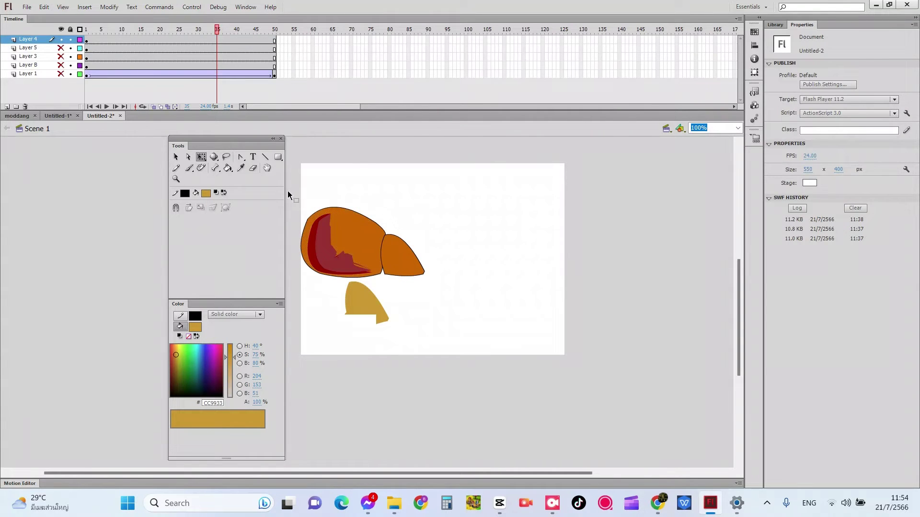
Recolour the large orange shape's main fill to red #CC0000
left_click(206, 193)
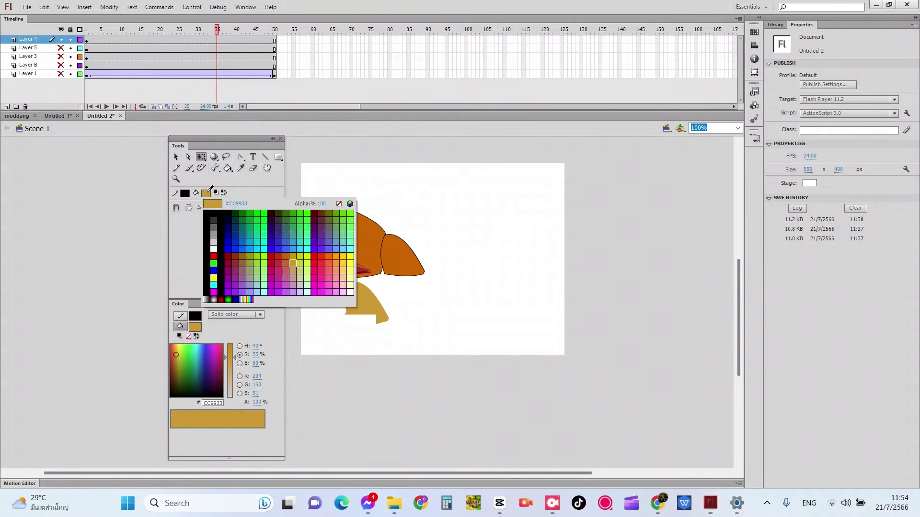
left_click(369, 230)
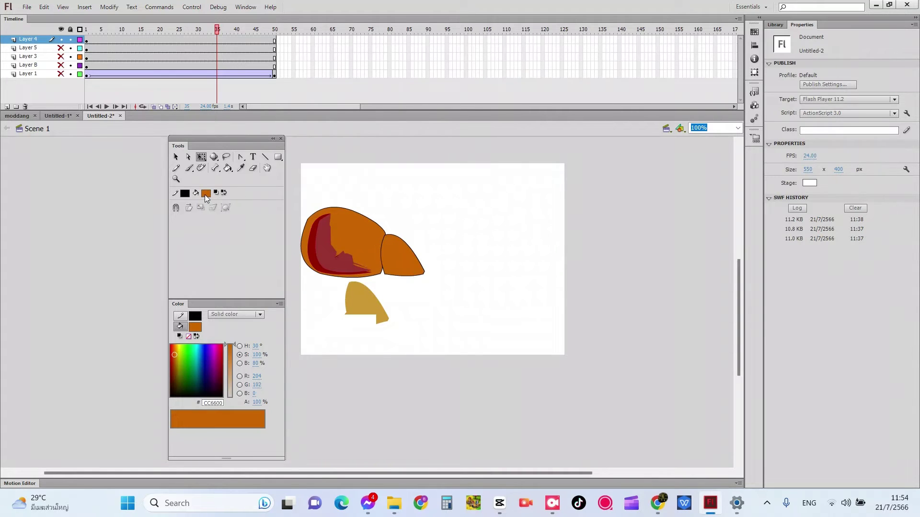
left_click(204, 193)
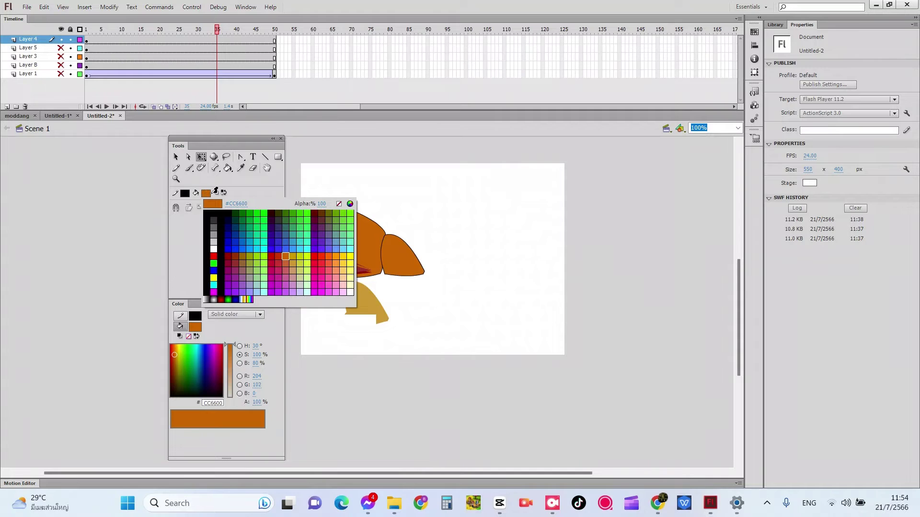
left_click(272, 252)
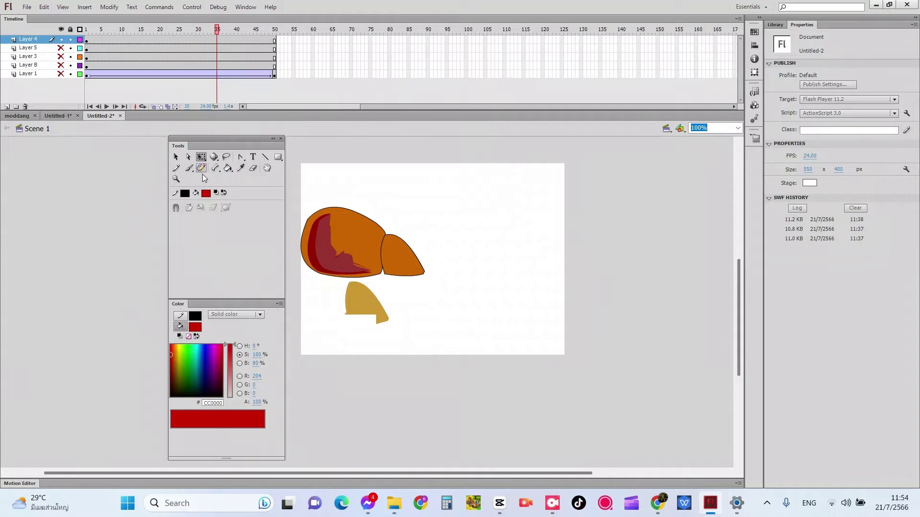
left_click(225, 171)
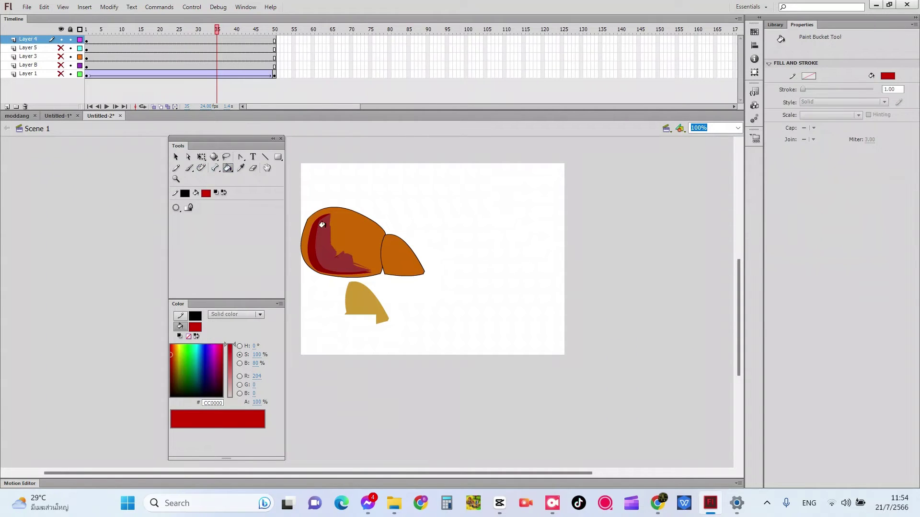
left_click(339, 232)
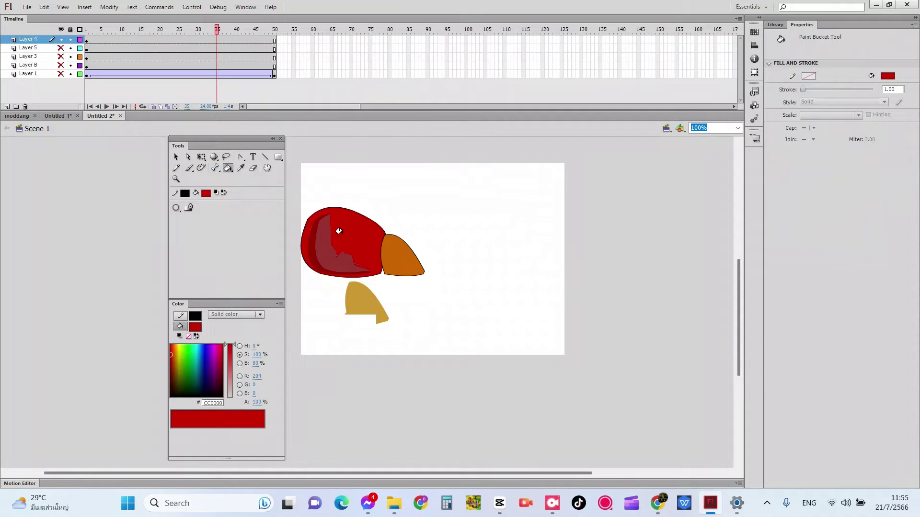
Fill the muted-red inner patch of the large shape with orange-brown #CC6600
left_click(205, 194)
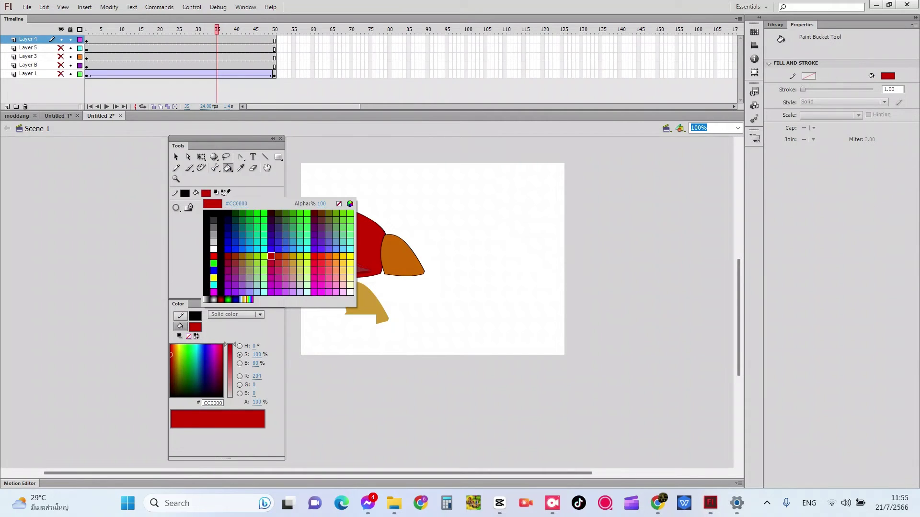
left_click(292, 257)
left_click(320, 245)
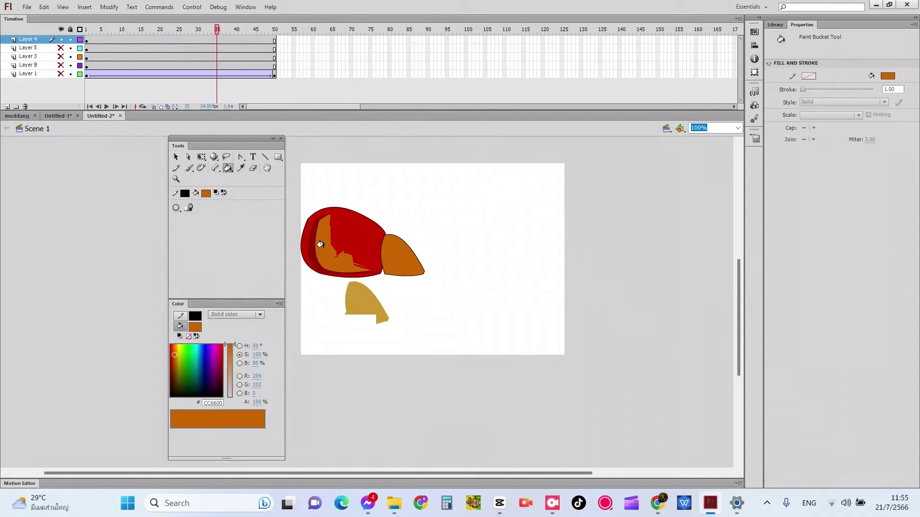
Try filling the large shape's dark-red crescent and red main area with orange-brown #CC6600, and undo the fills
left_click(309, 245)
left_click(358, 247)
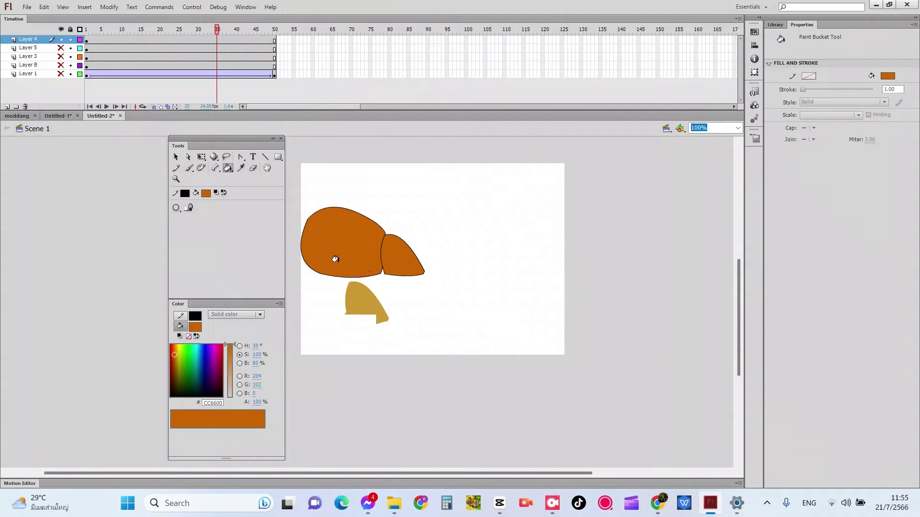
key("ctrl+z")
key("ctrl+z")
key("ctrl+z")
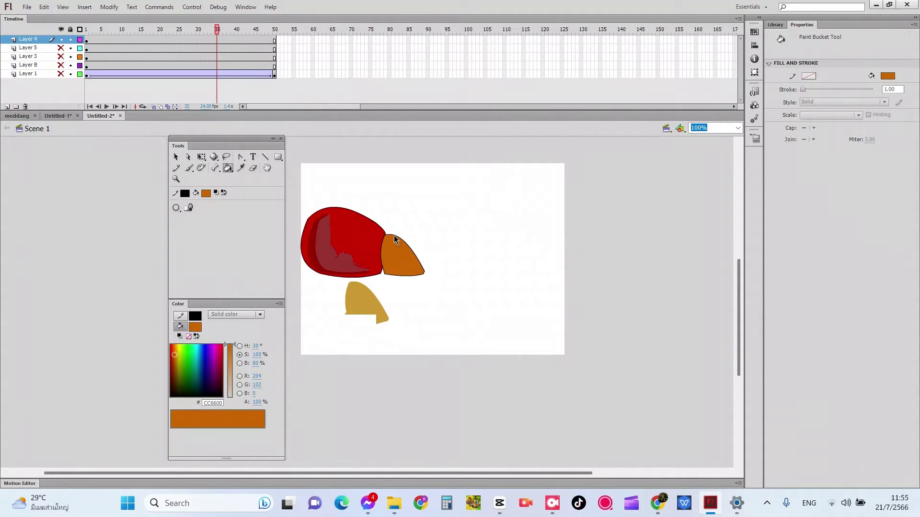
Move the loose tan piece onto the upper middle of the large red shape and recolour it olive-brown #996600
left_click(176, 157)
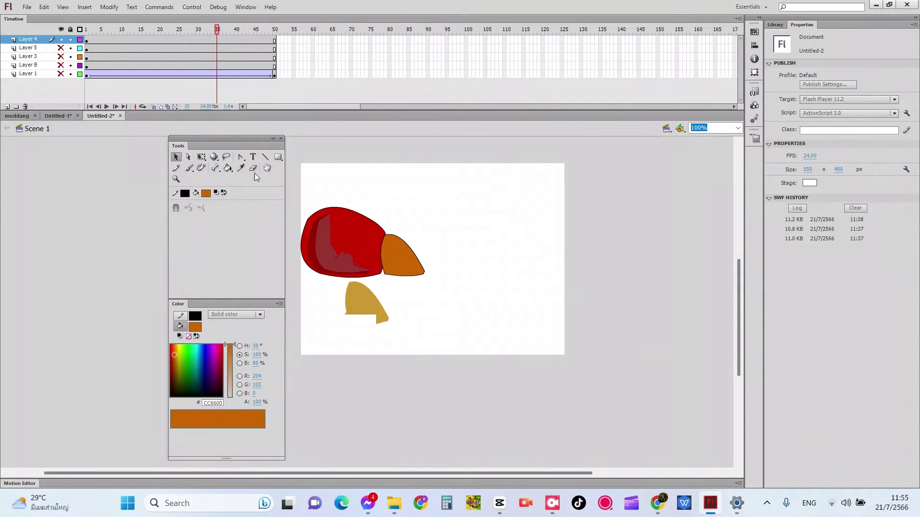
left_click(365, 305)
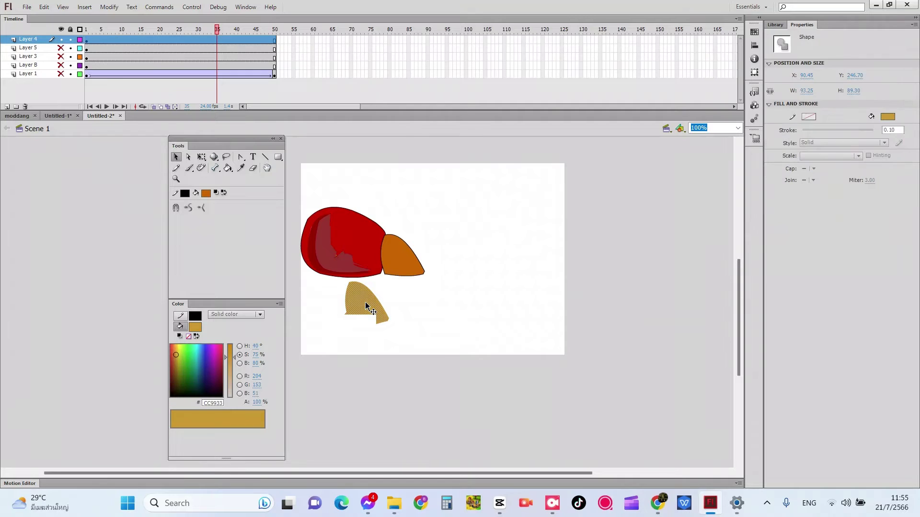
left_click_drag(362, 293, 345, 229)
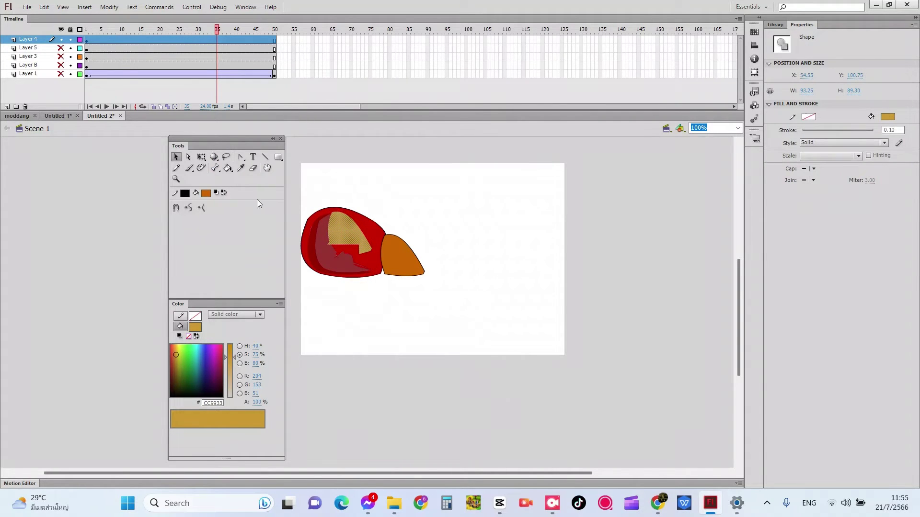
left_click(206, 193)
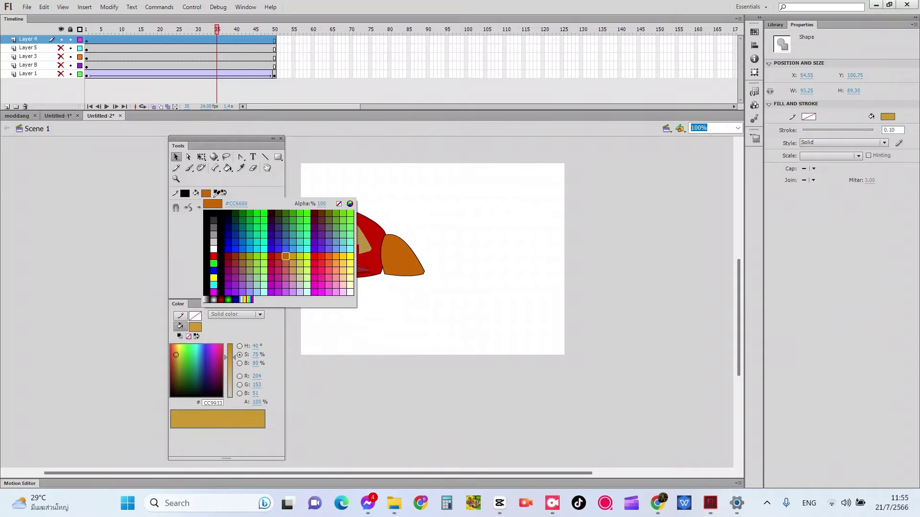
left_click(242, 254)
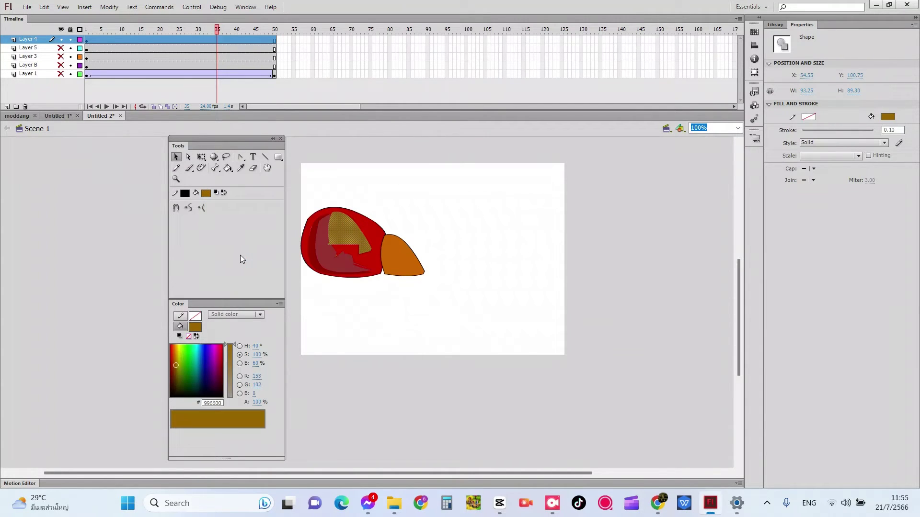
Try to reshape the lower edge of the olive-brown piece by pulling it down inside the large red shape
left_click(353, 281)
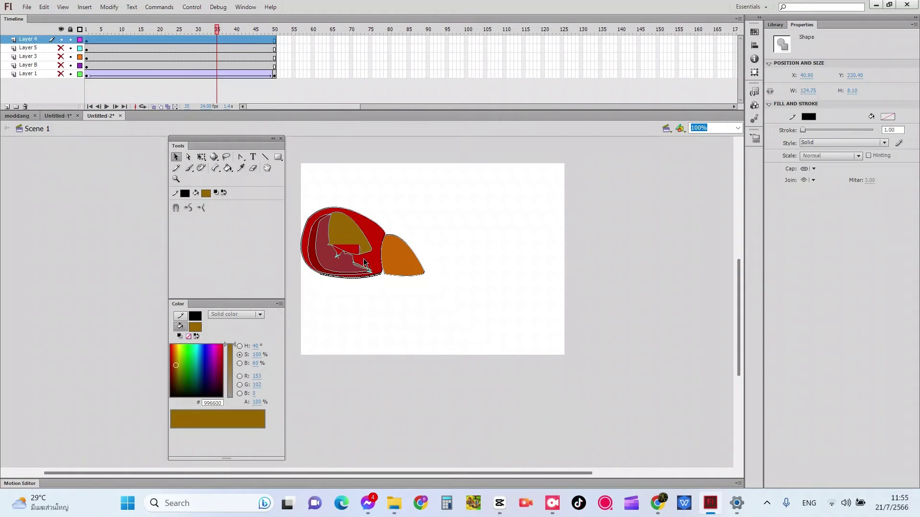
left_click_drag(364, 263, 381, 249)
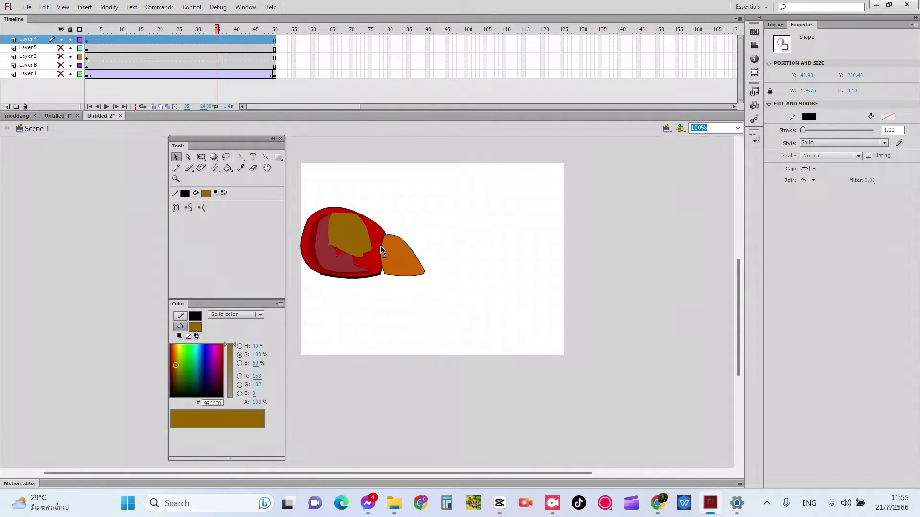
left_click(358, 256)
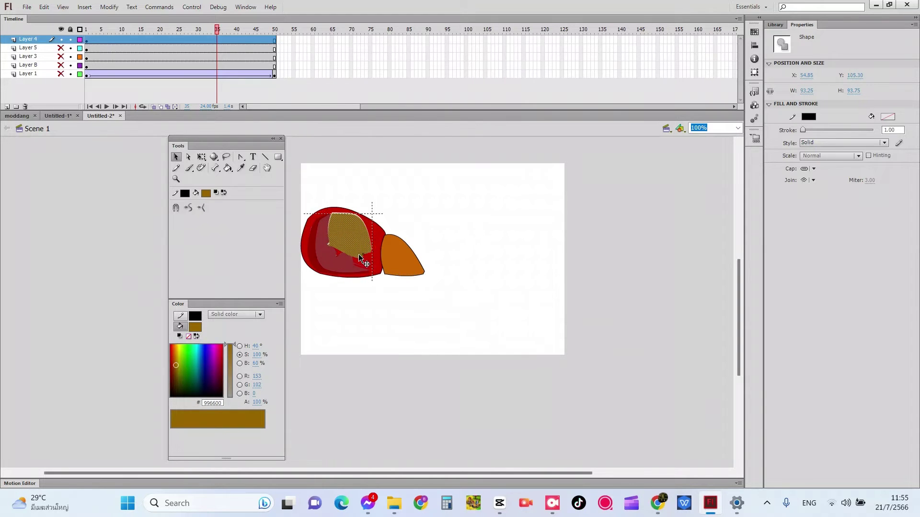
left_click(366, 300)
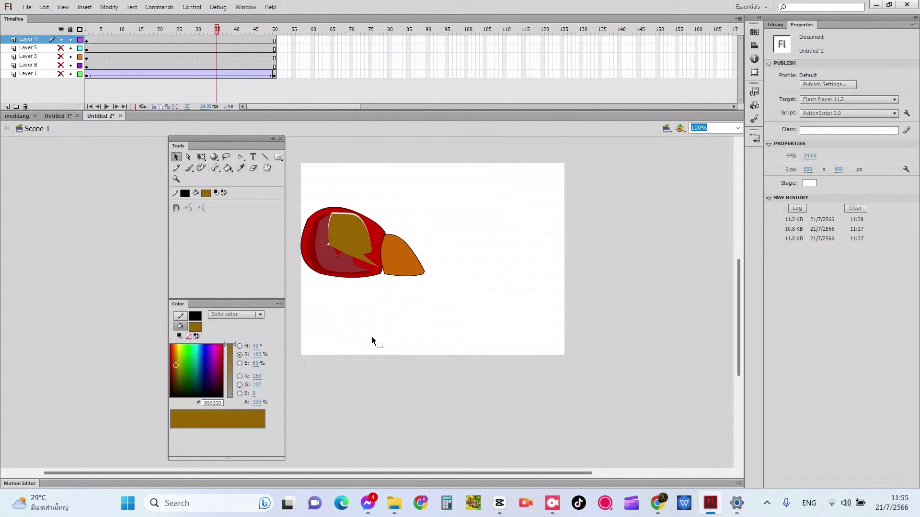
Undo the loose piece's reshaping, recolouring and move, as well as the red recolouring of the large shape's main fill
key("ctrl+z")
key("ctrl+z")
key("ctrl+z")
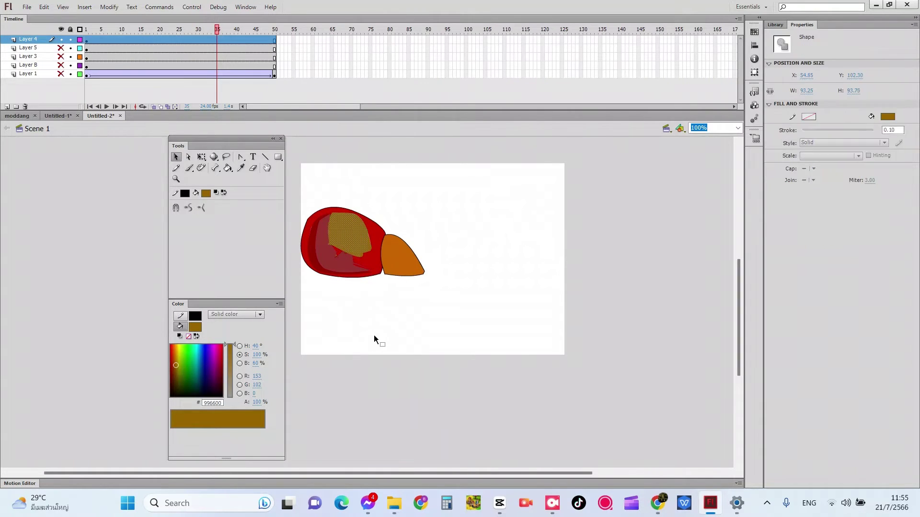
key("ctrl+z")
key("ctrl+z")
key("ctrl+z")
key("ctrl+z")
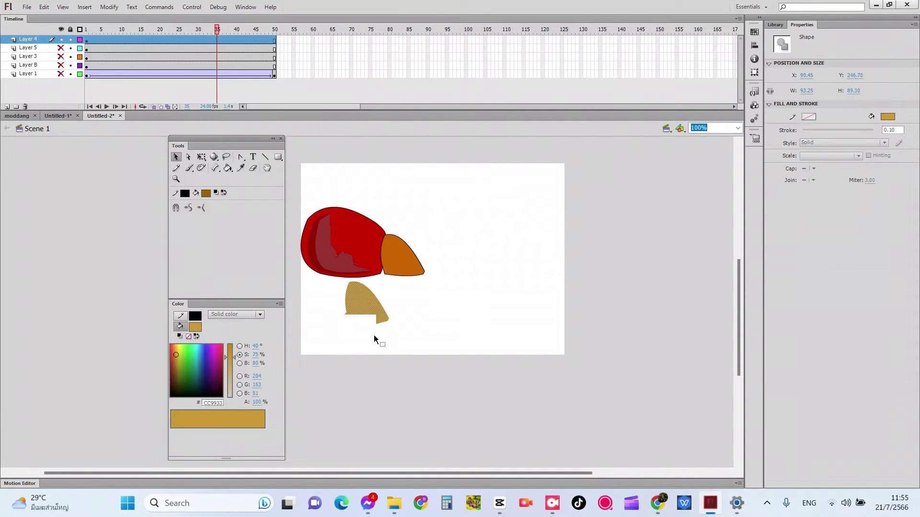
key("ctrl+z")
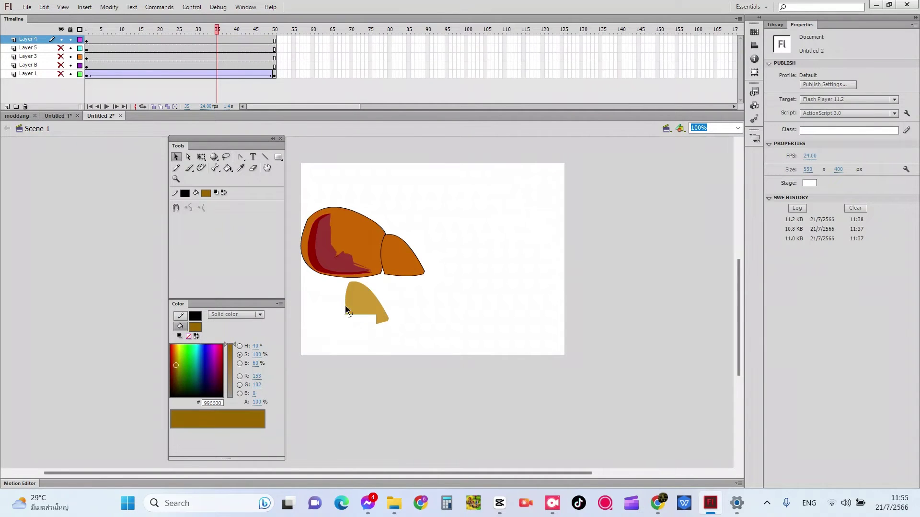
Delete the loose tan piece below the large orange shape and the muted-red patch inside it
left_click_drag(333, 279, 428, 387)
key("Delete")
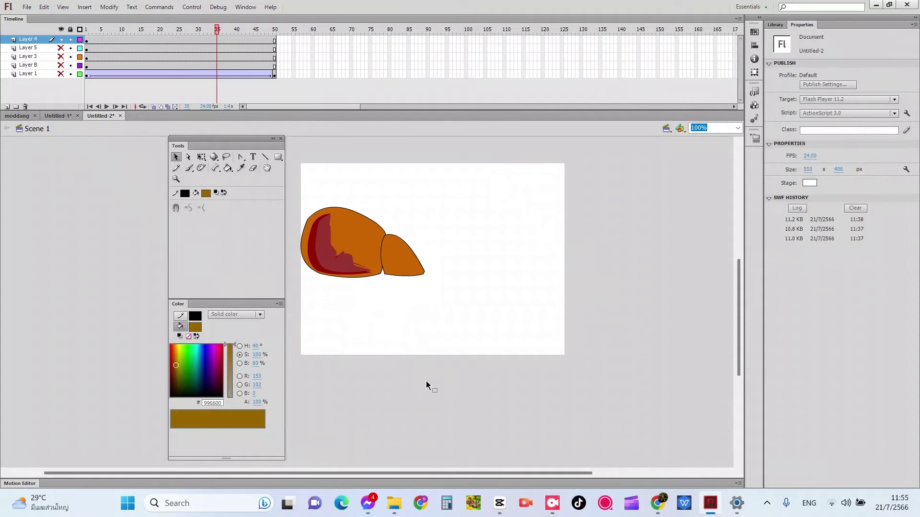
left_click(341, 268)
key("Delete")
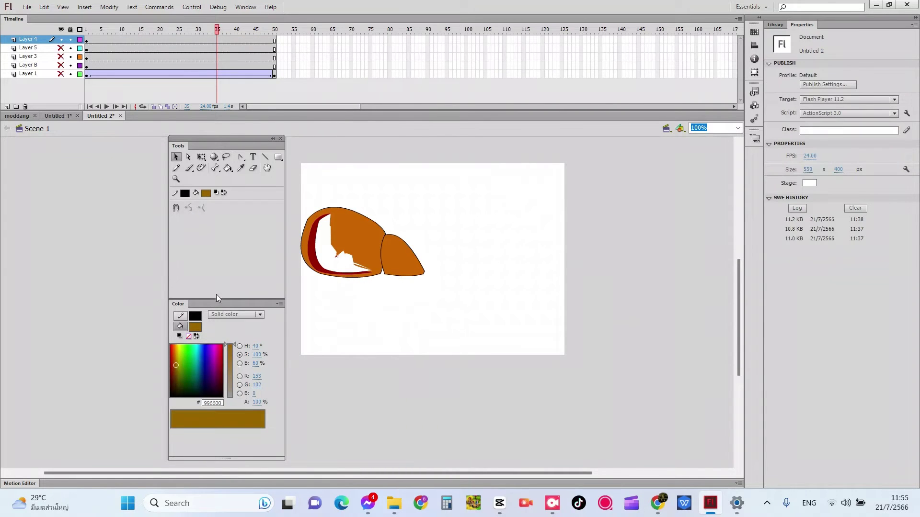
Fill the emptied inner area of the large shape with #996600, and recolour it with orange-brown #CC6600 sampled from the main fill
left_click(228, 168)
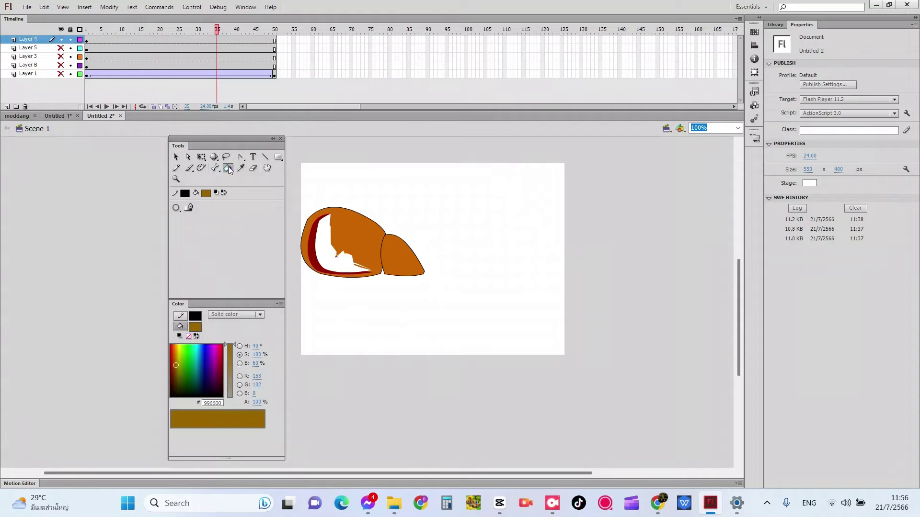
left_click(320, 235)
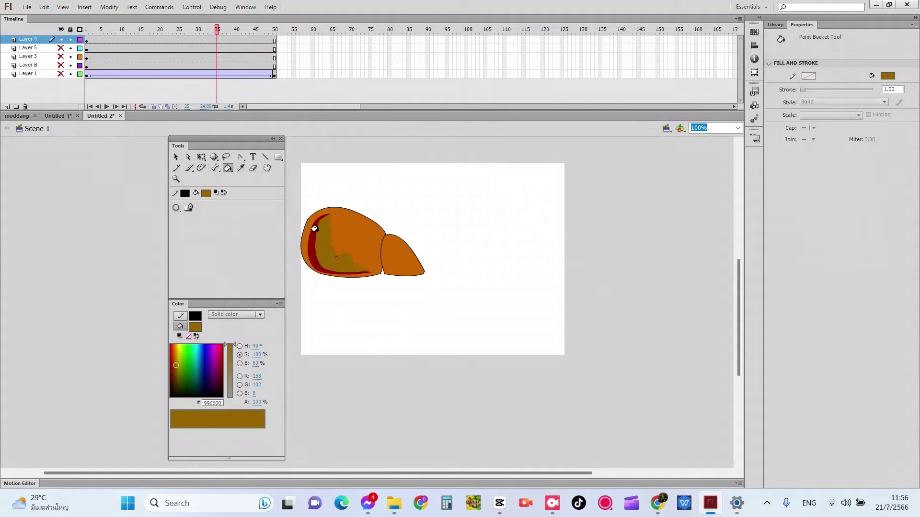
left_click(228, 168)
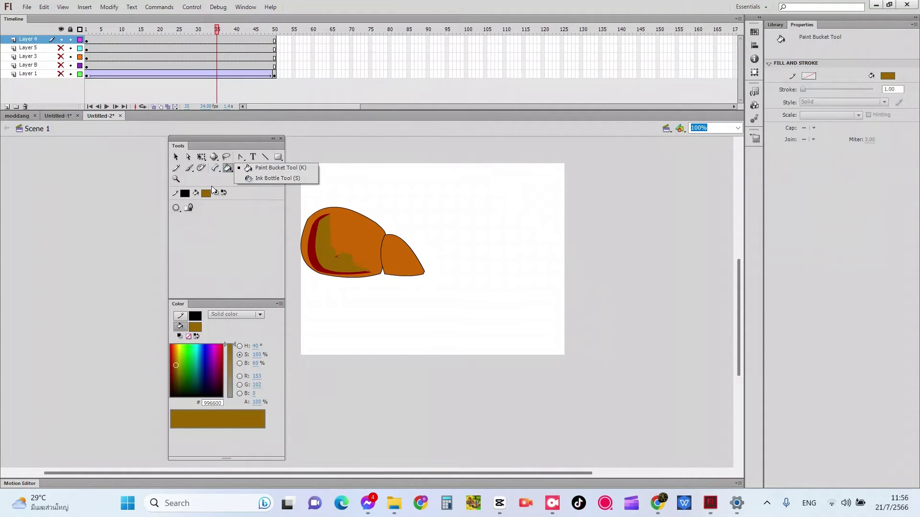
left_click(211, 187)
left_click(206, 193)
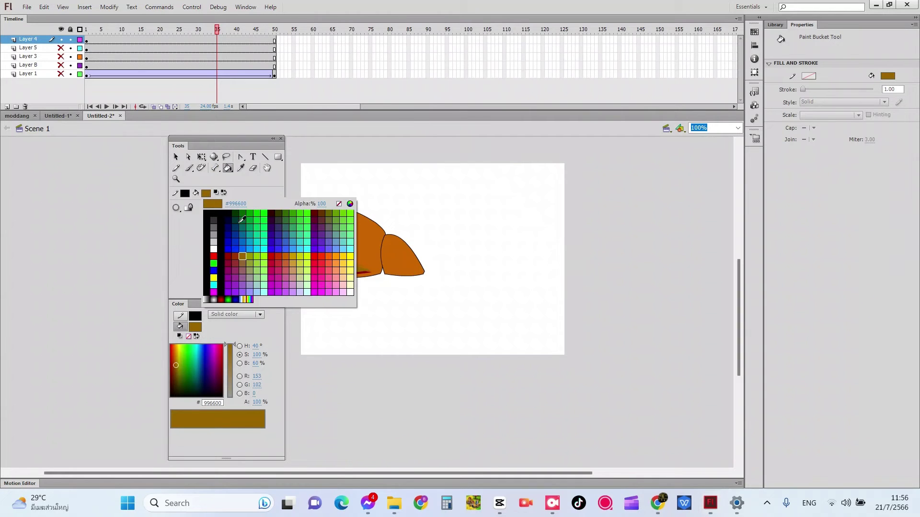
left_click(368, 246)
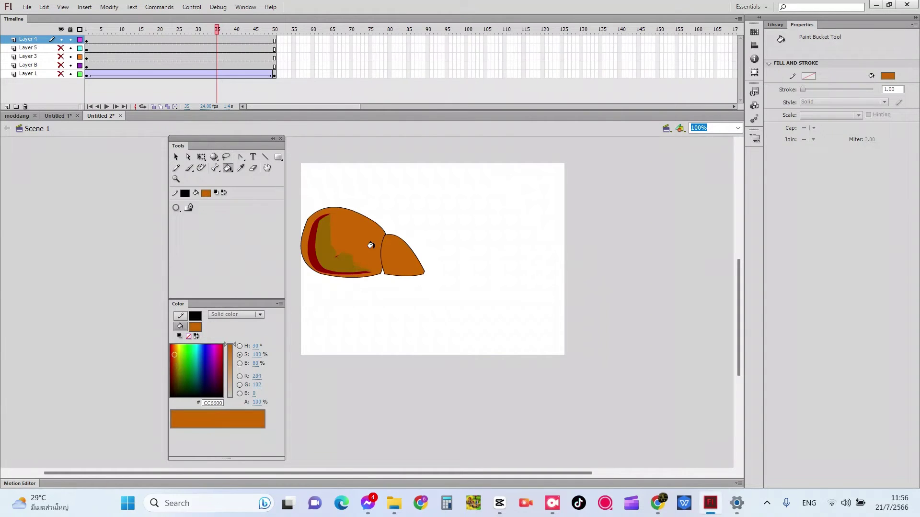
left_click(322, 252)
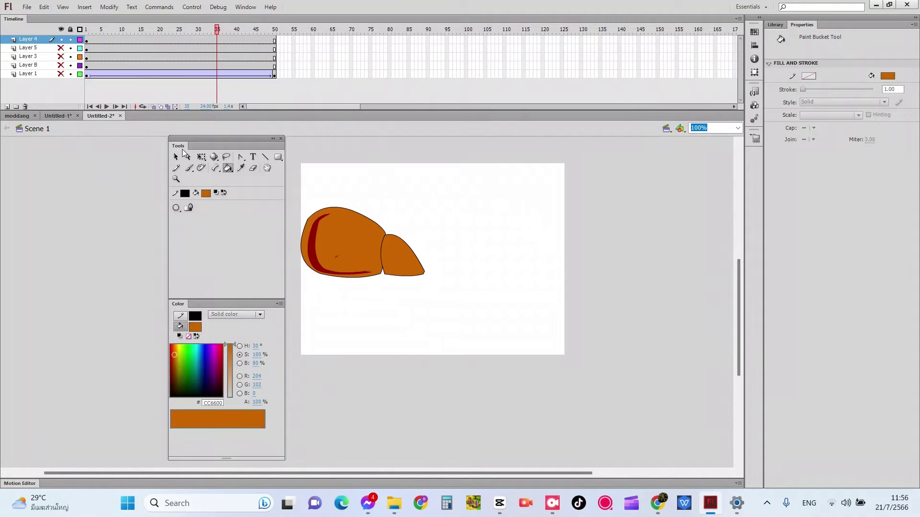
Select both rounded shapes and recolour their black outlines with the orange-brown sampled from the large shape's fill
left_click(176, 157)
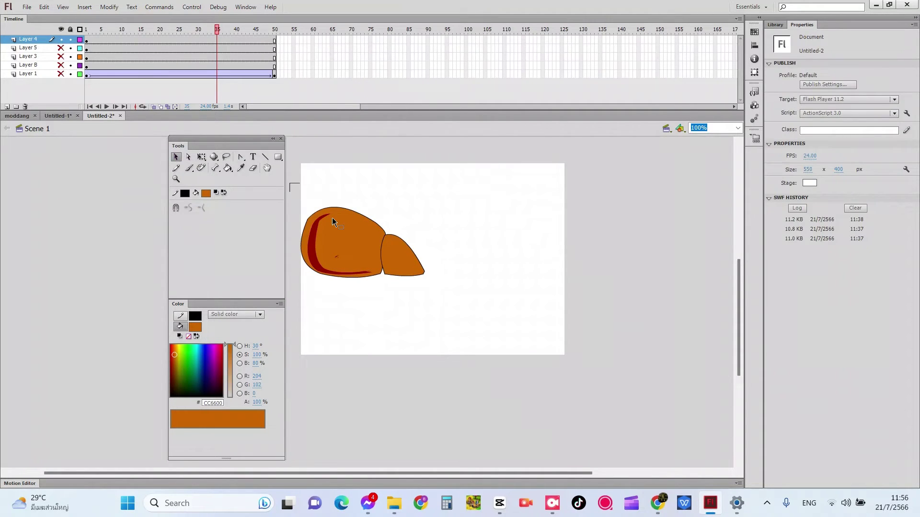
left_click_drag(332, 218, 505, 332)
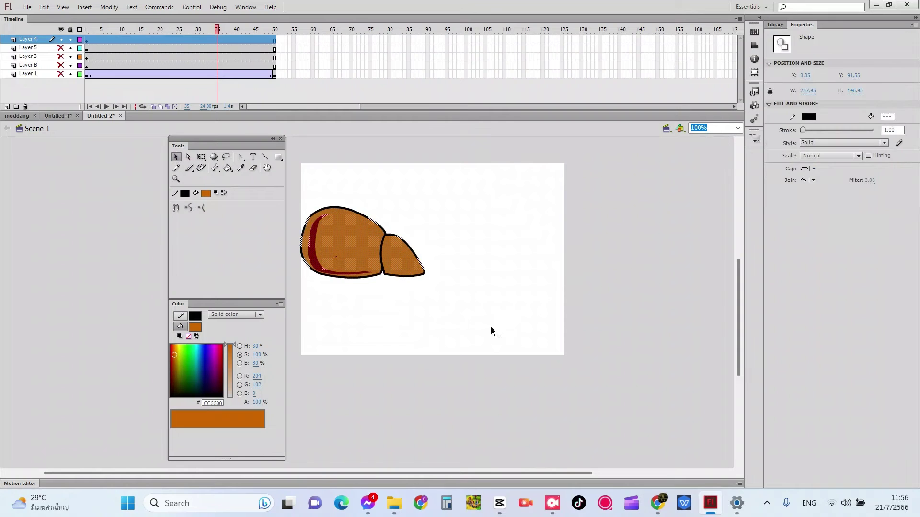
left_click(185, 194)
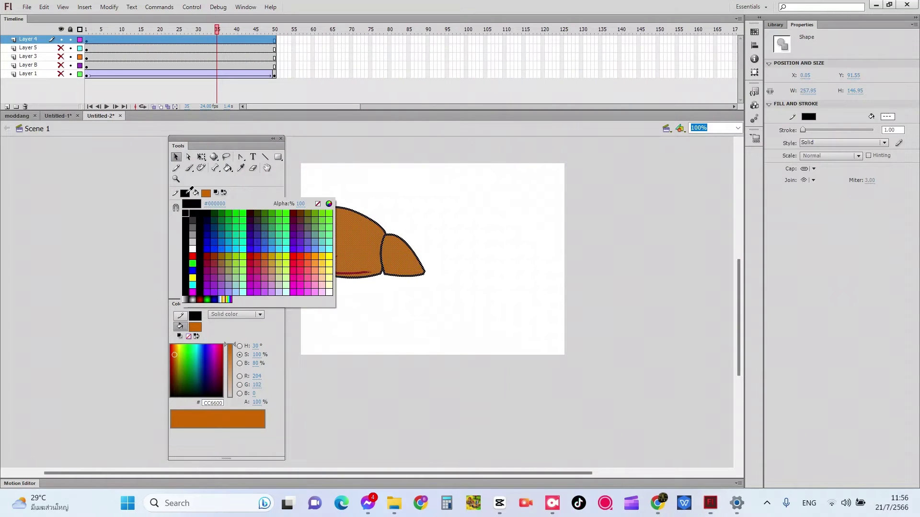
left_click(378, 232)
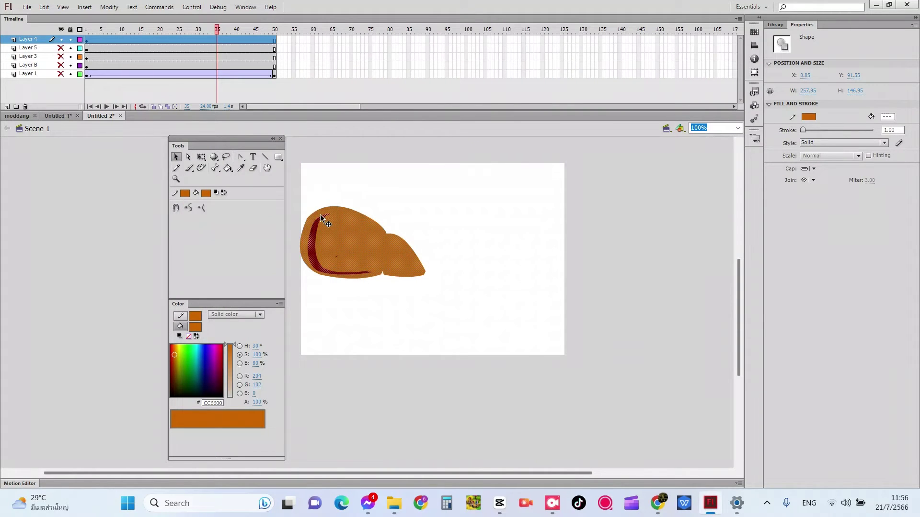
left_click(440, 261)
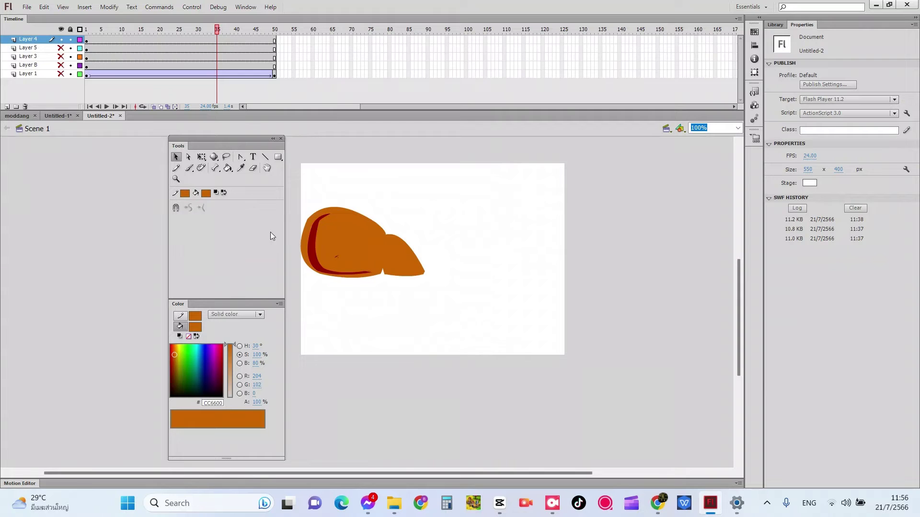
Reset the stroke colour to black with nothing selected
left_click(185, 193)
left_click(184, 197)
left_click(185, 195)
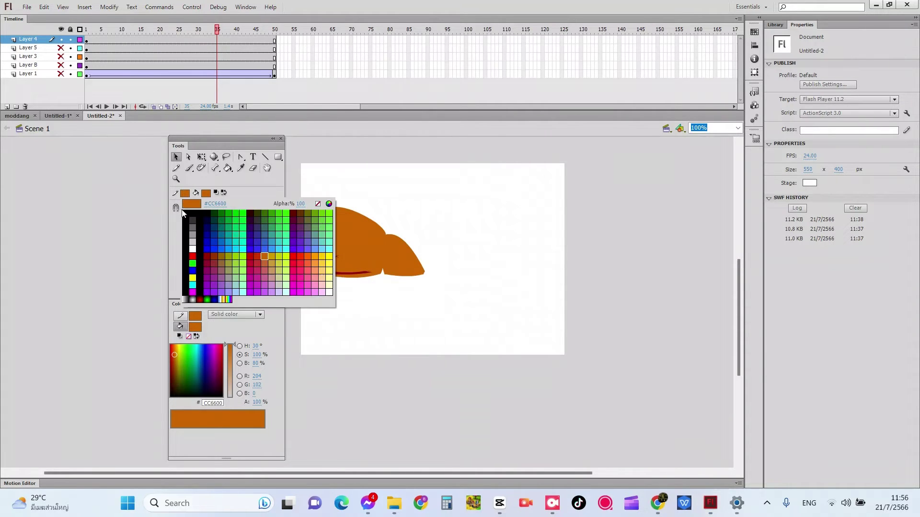
left_click(186, 224)
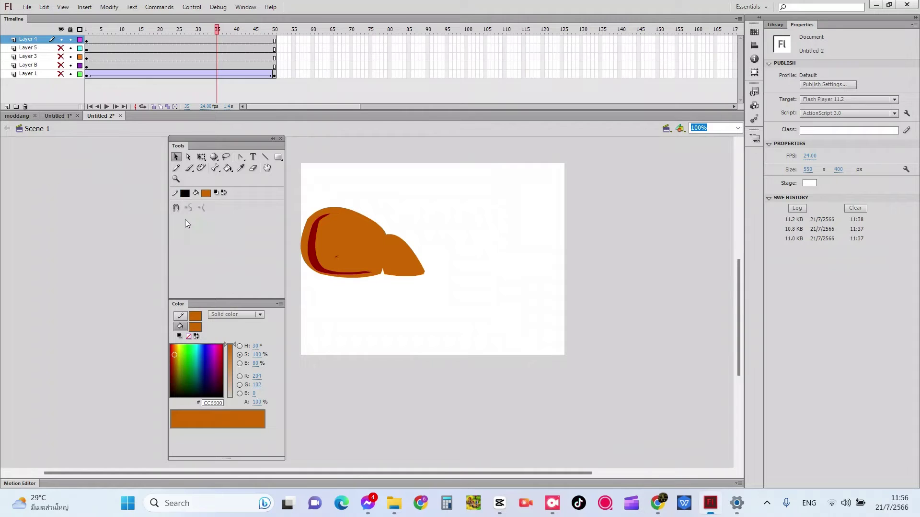
Show the grass on Layer 5 and the sky on Layer 3, and hide the rounded shapes on Layer 4
left_click(62, 49)
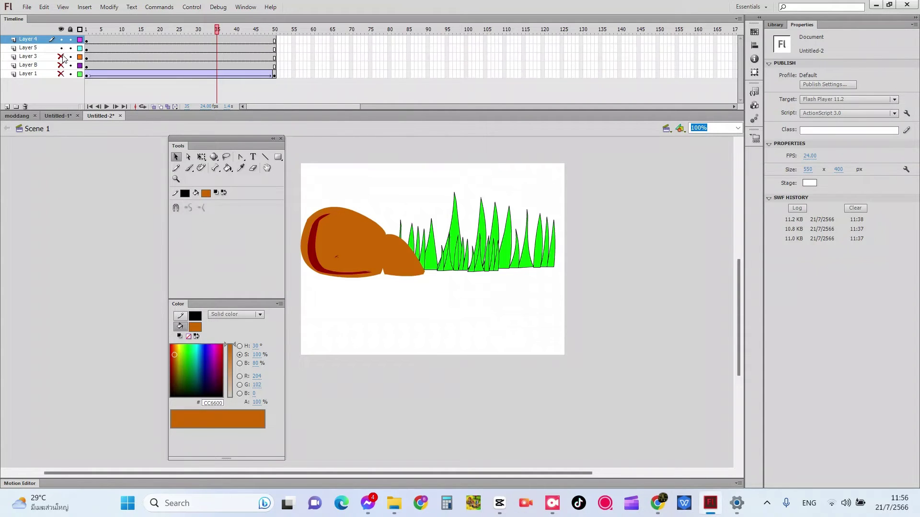
left_click(61, 57)
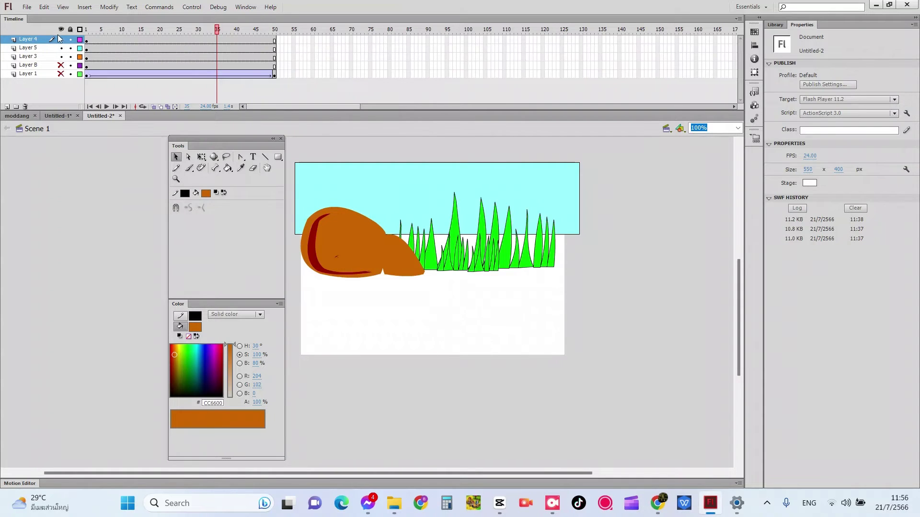
left_click(61, 47)
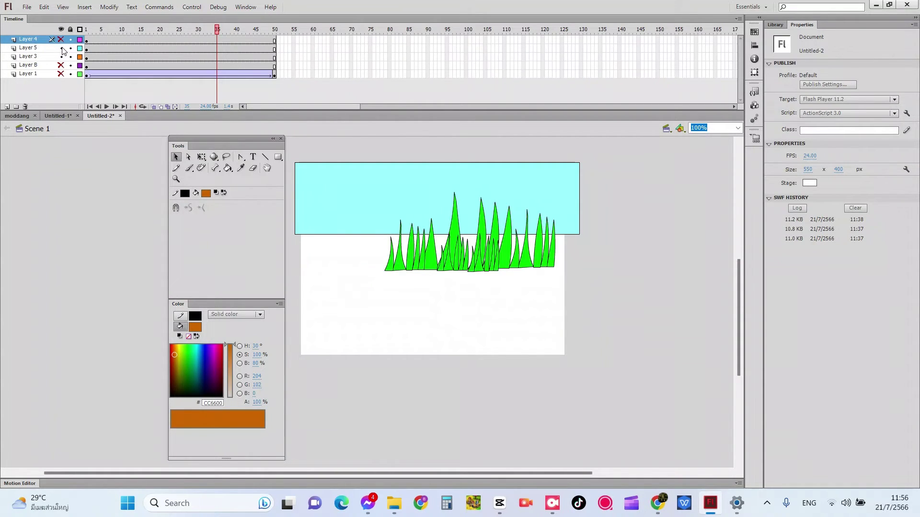
Hide Layer 5 and resize the light-blue sky rectangle on Layer 3 to 572 × 220 with Free Transform
left_click(61, 48)
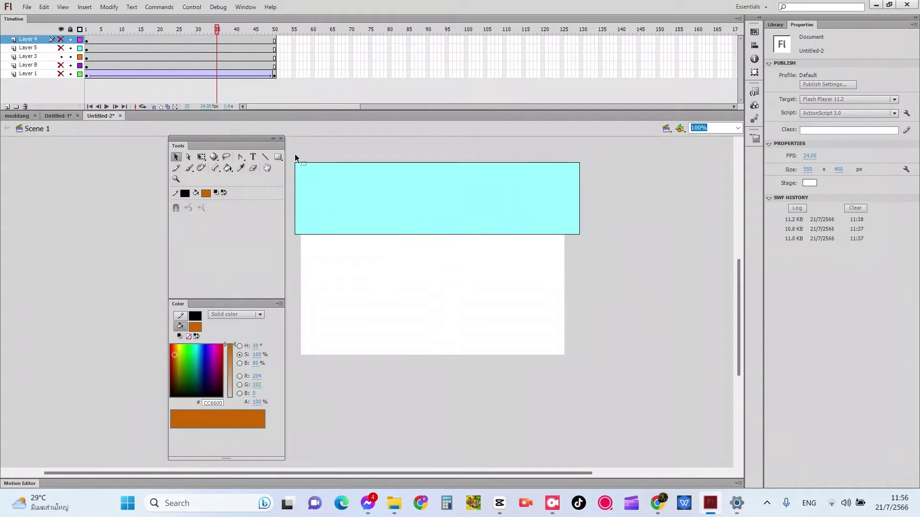
left_click_drag(332, 163, 643, 273)
key("ctrl+a")
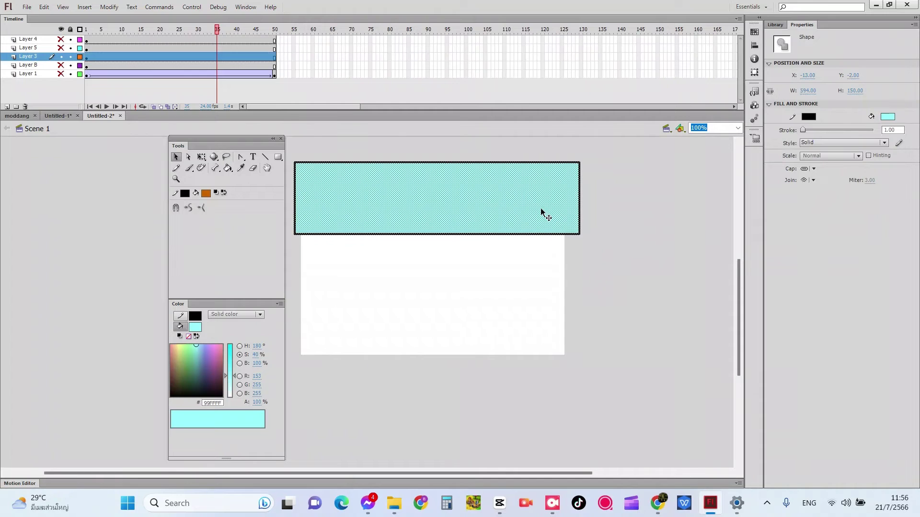
left_click(201, 158)
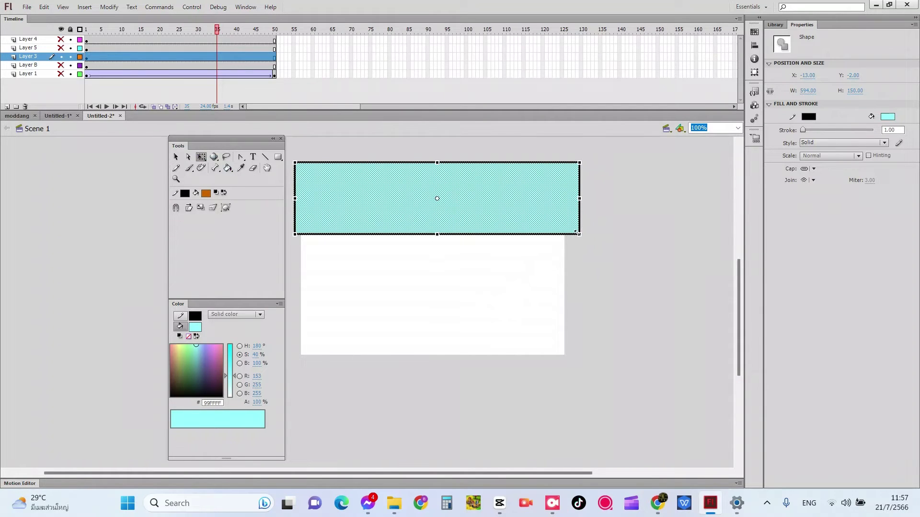
left_click_drag(581, 235, 571, 269)
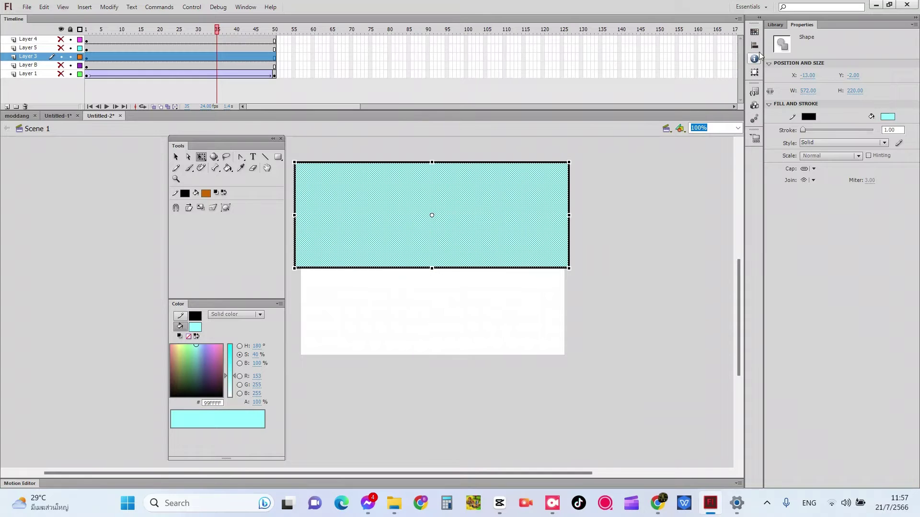
Try a linear gradient and a solid blue #3399FF fill on the sky rectangle
left_click(752, 34)
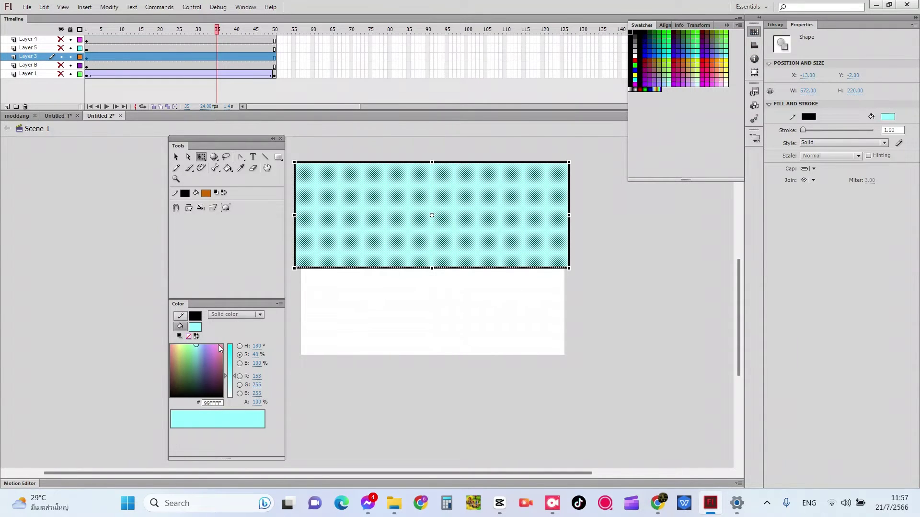
left_click(226, 316)
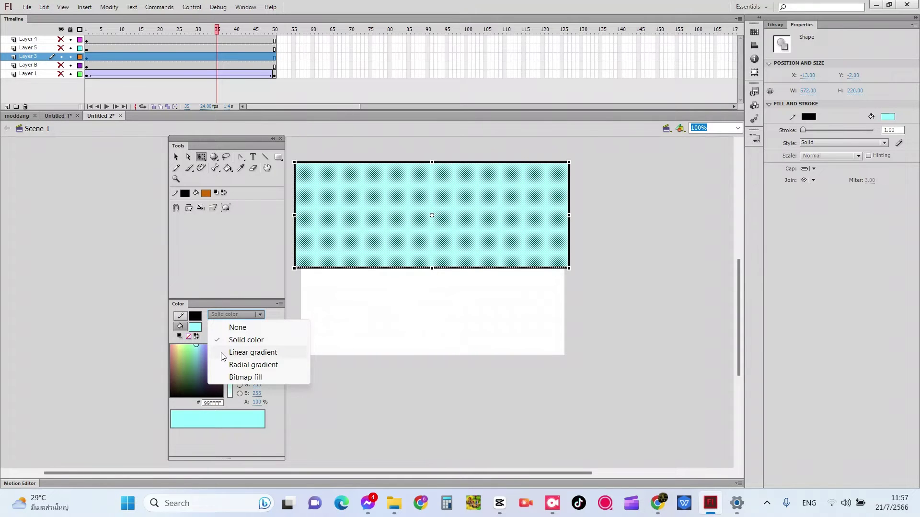
left_click(246, 357)
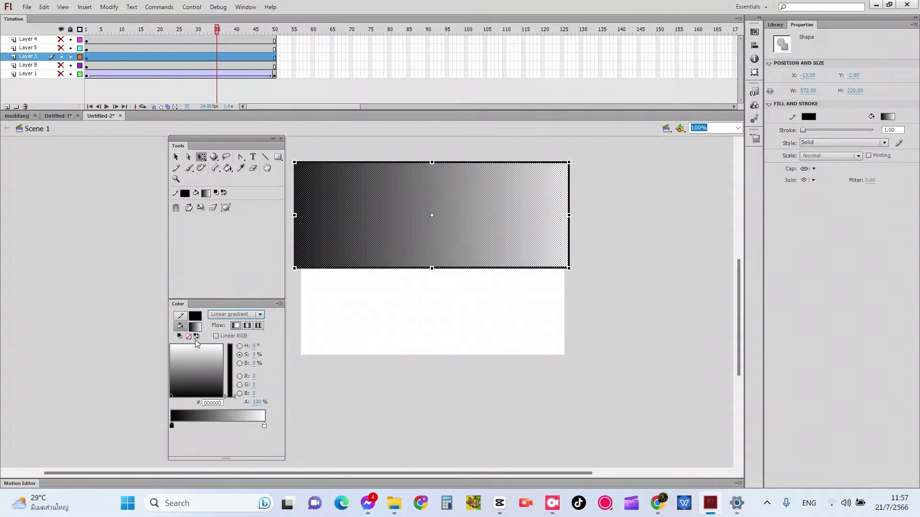
left_click(195, 318)
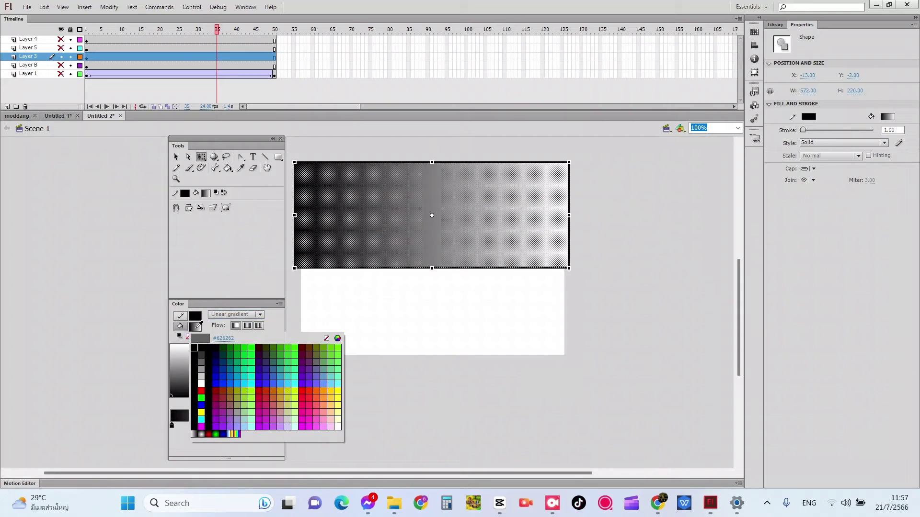
left_click(283, 377)
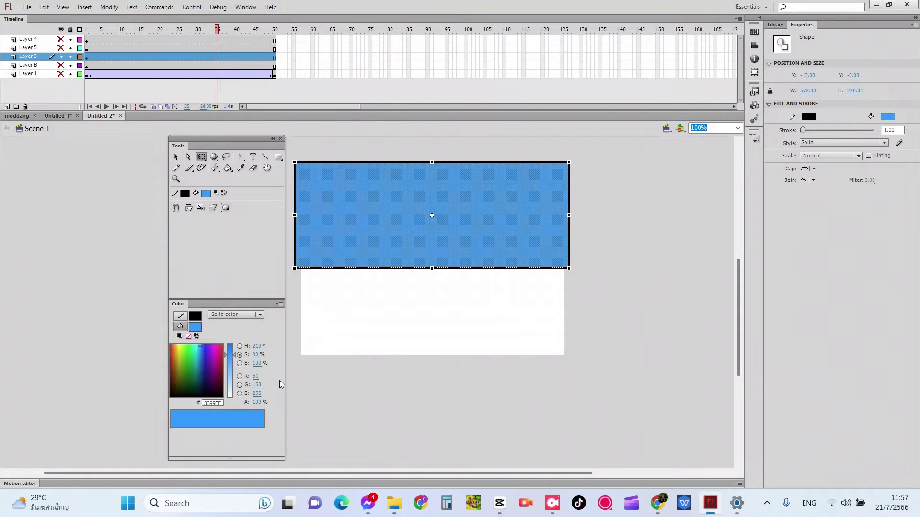
Apply a linear gradient from blue #0000FF to white to the sky rectangle, with the white stop moved slightly inward
left_click(242, 314)
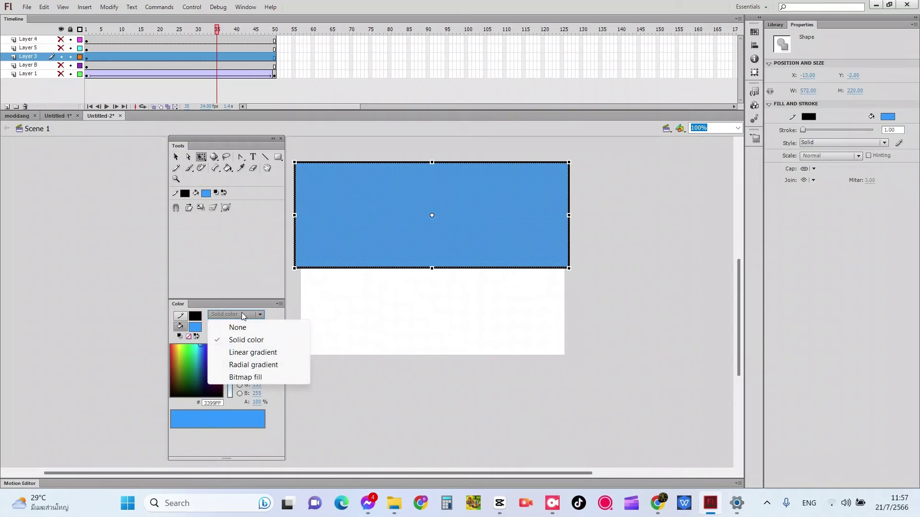
left_click(246, 353)
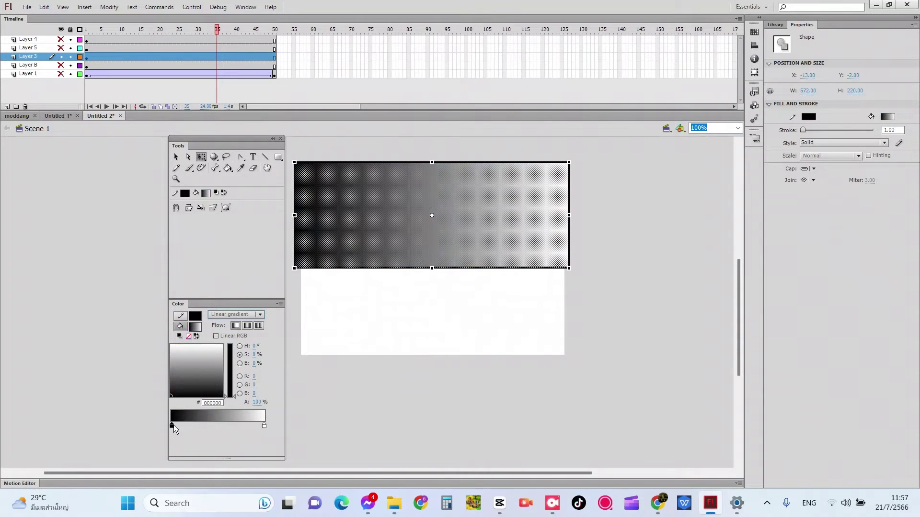
left_click(171, 424)
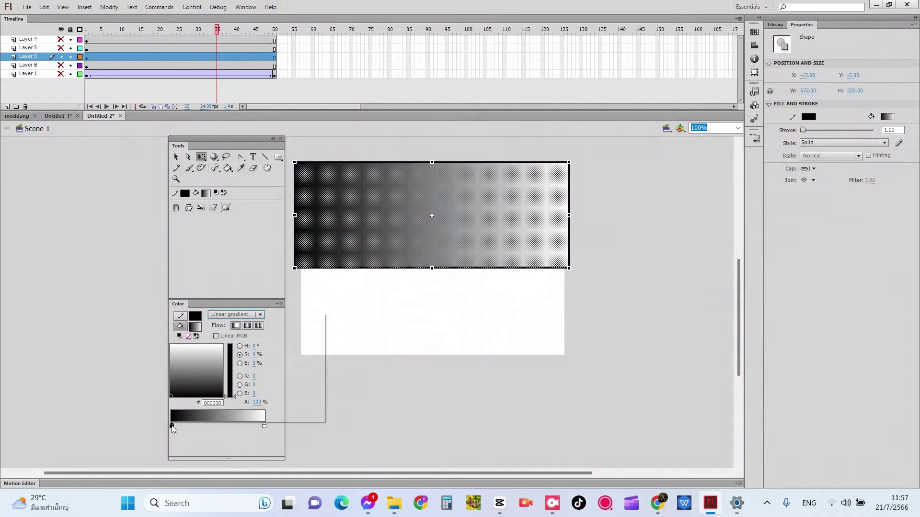
left_click(171, 425)
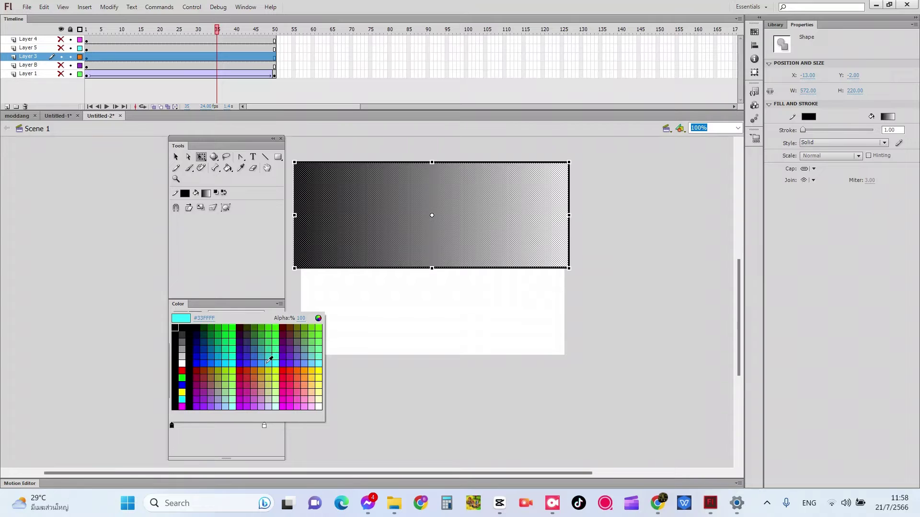
left_click(201, 359)
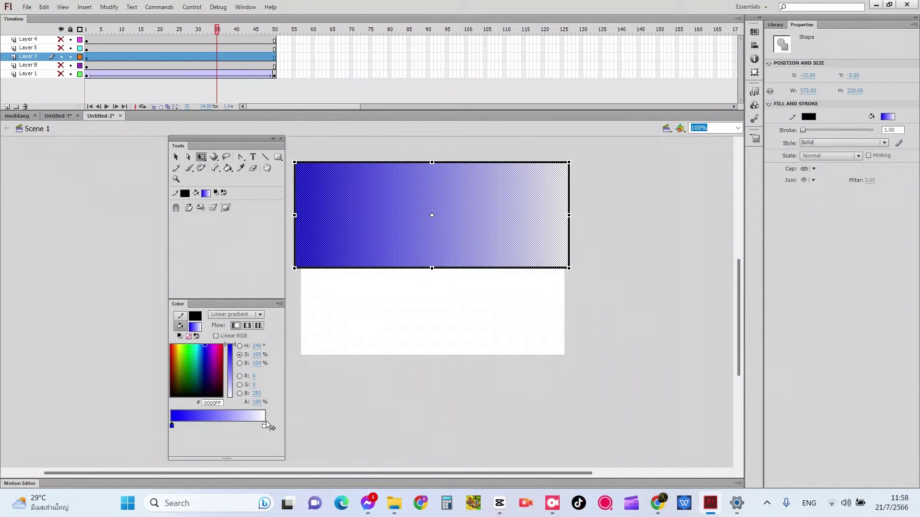
left_click_drag(265, 425, 246, 425)
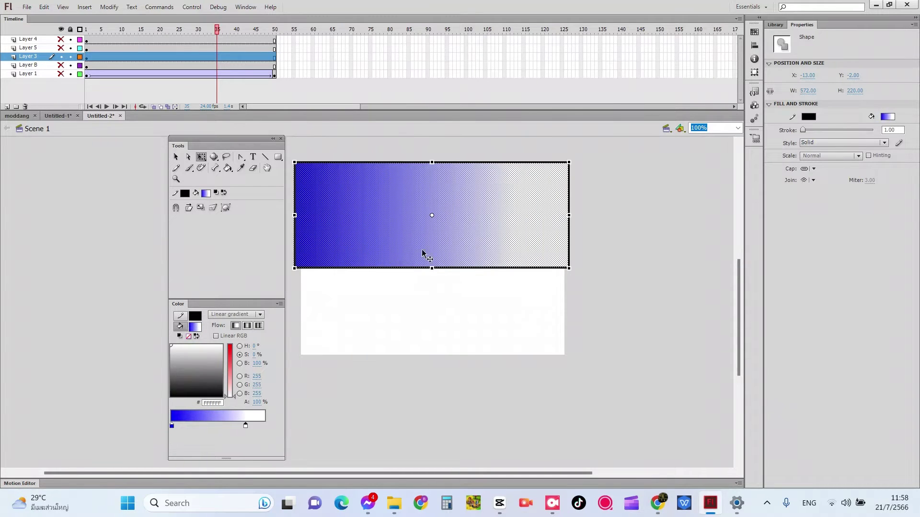
Rotate the sky's gradient with the Paint Bucket tool to run vertically from blue above to white below, undoing the stray short stroke
left_click(227, 168)
mouse_move(335, 206)
left_mouse_down()
mouse_move(449, 167)
mouse_move(398, 203)
mouse_move(392, 188)
left_mouse_up()
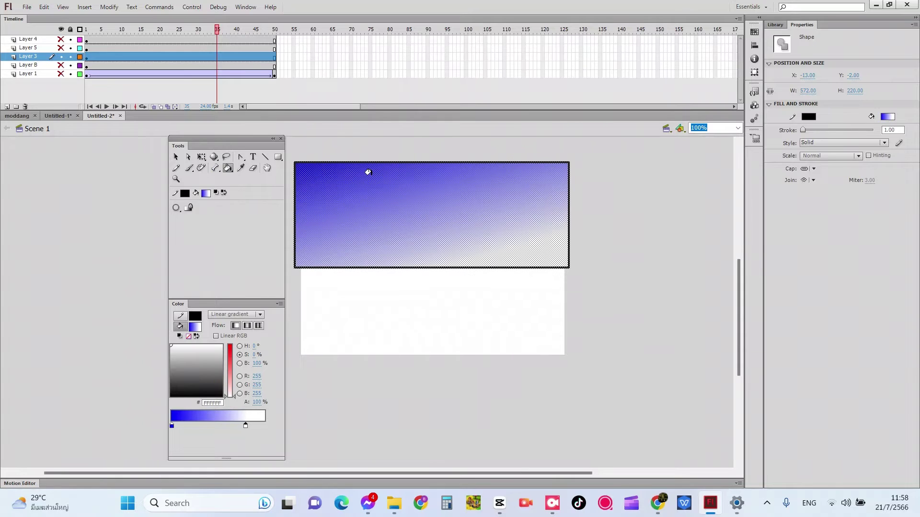
mouse_move(423, 160)
left_mouse_down()
mouse_move(423, 143)
mouse_move(422, 244)
left_mouse_up()
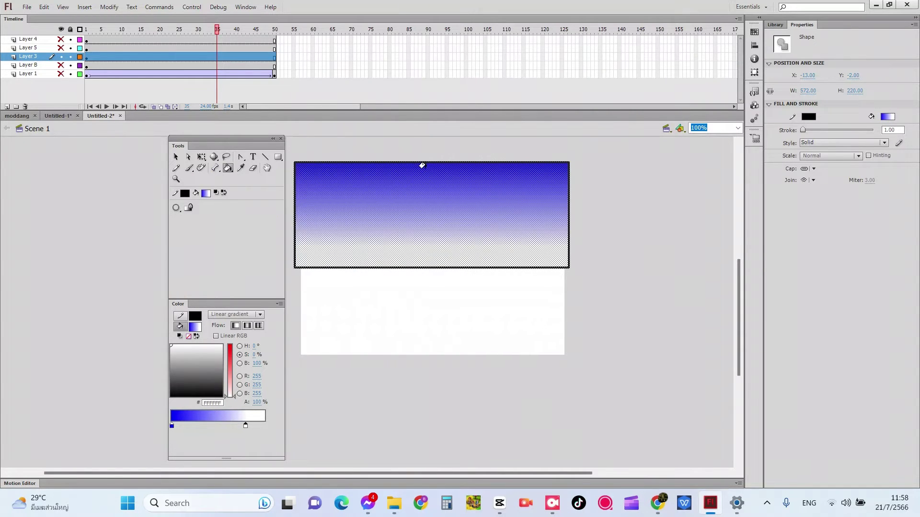
left_click_drag(422, 164, 422, 171)
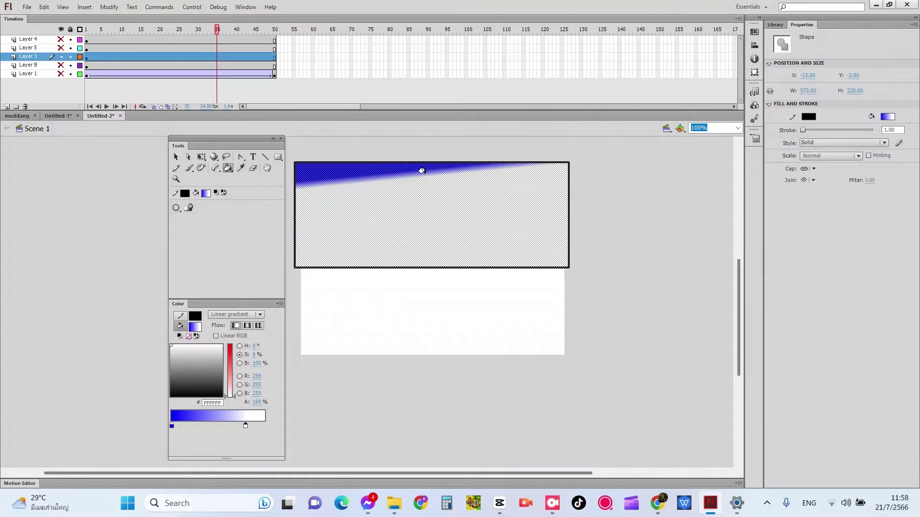
key("ctrl+z")
key("ctrl+z")
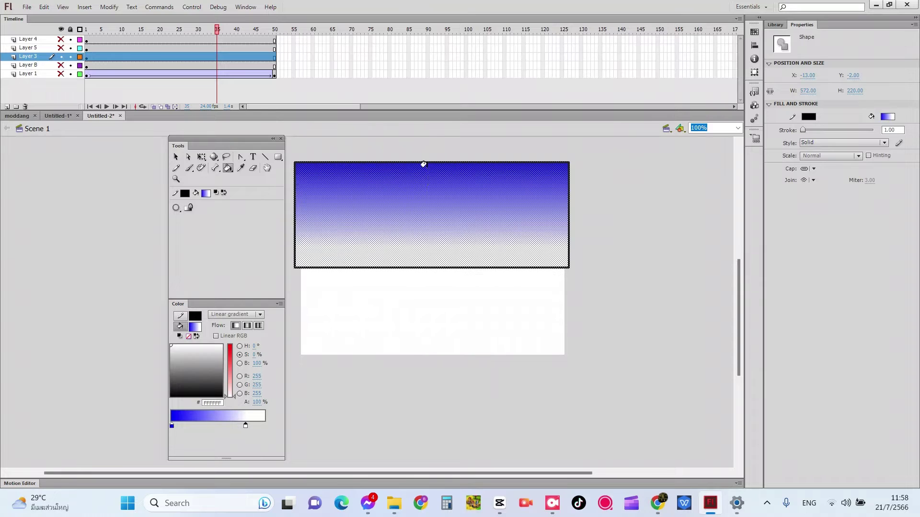
Try to redirect the sky's gradient with several short Paint Bucket strokes
left_click_drag(423, 162, 429, 191)
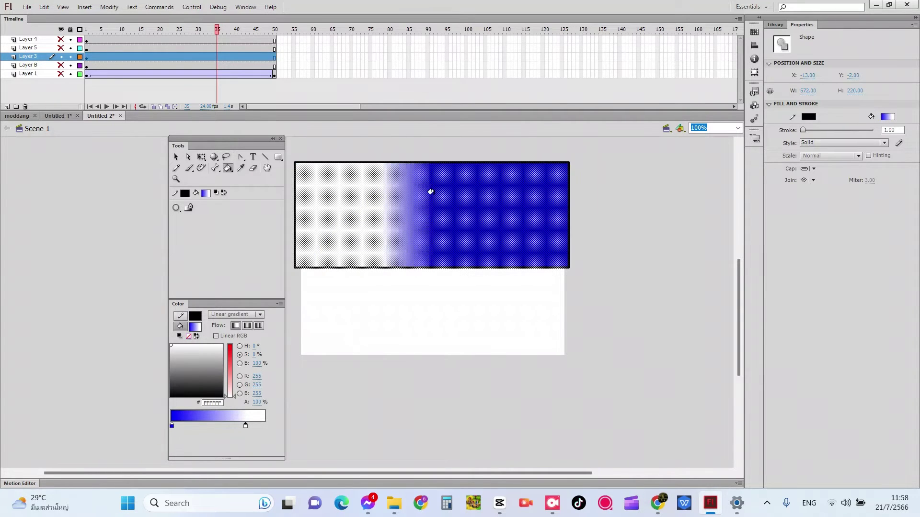
left_click(432, 191)
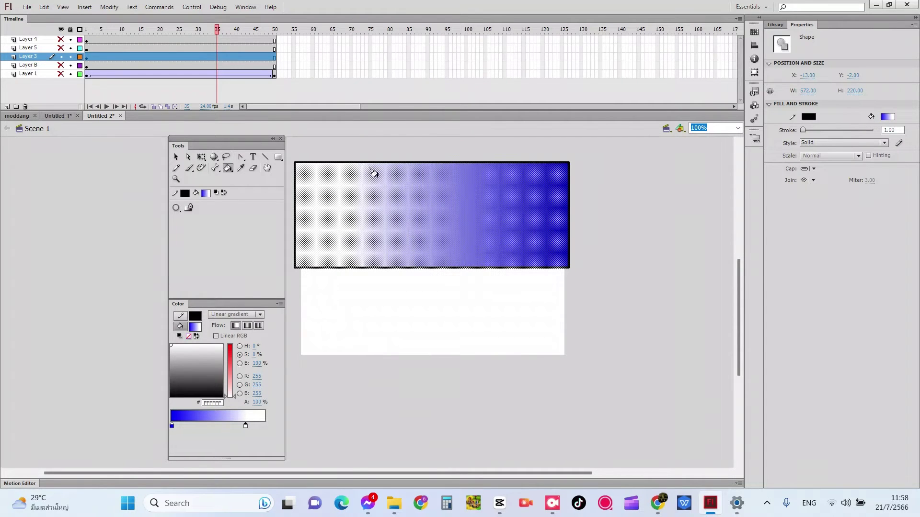
left_click_drag(374, 175, 374, 168)
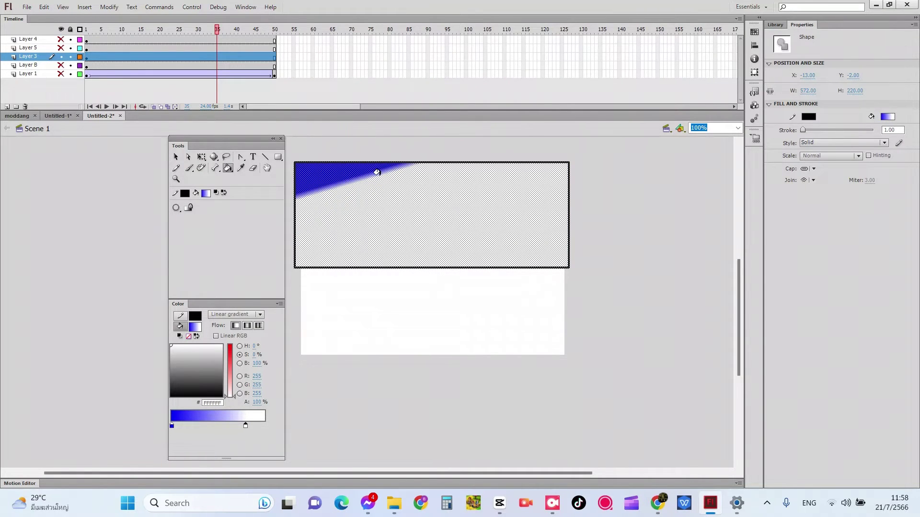
left_click(376, 172)
left_click_drag(433, 161, 426, 169)
left_click(427, 169)
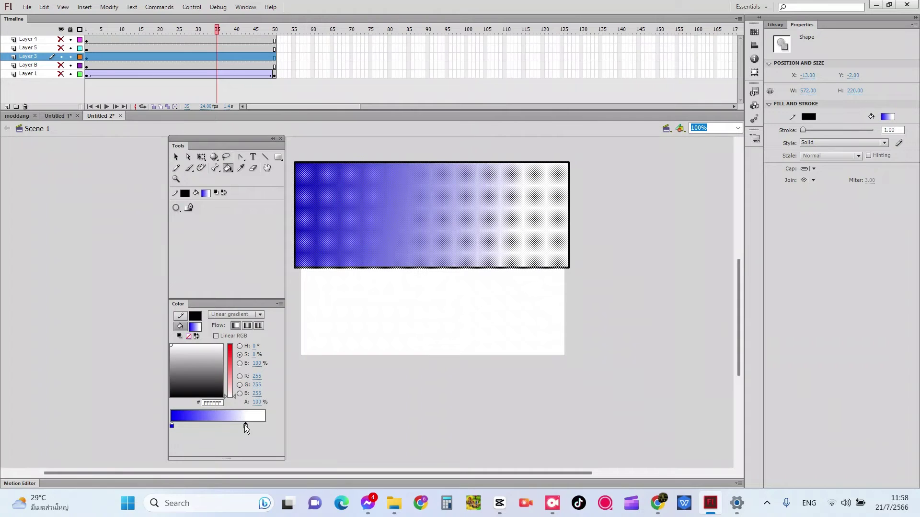
Move the gradient's white stop closer to the blue one and reorient the sky's fill vertically with the Paint Bucket
left_click_drag(245, 425, 208, 425)
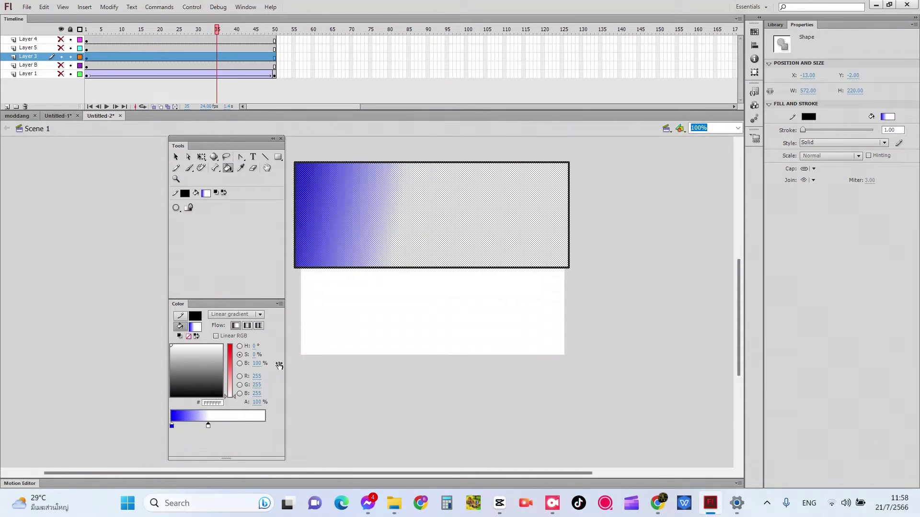
left_click(405, 183)
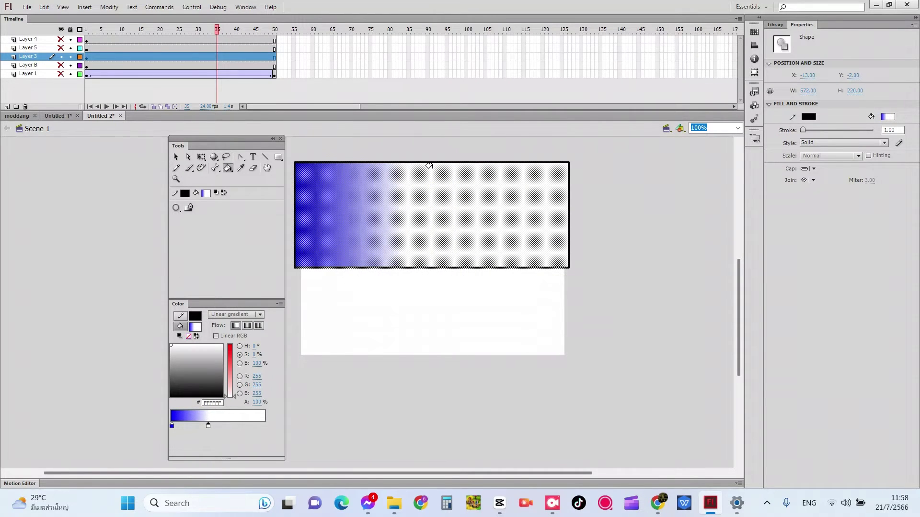
left_click_drag(428, 164, 425, 201)
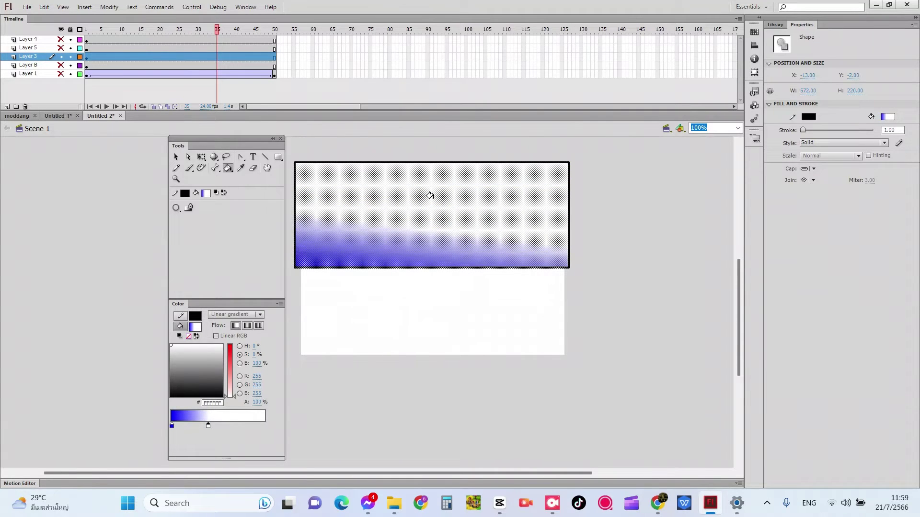
mouse_move(431, 200)
left_mouse_down()
mouse_move(416, 197)
mouse_move(436, 201)
left_mouse_up()
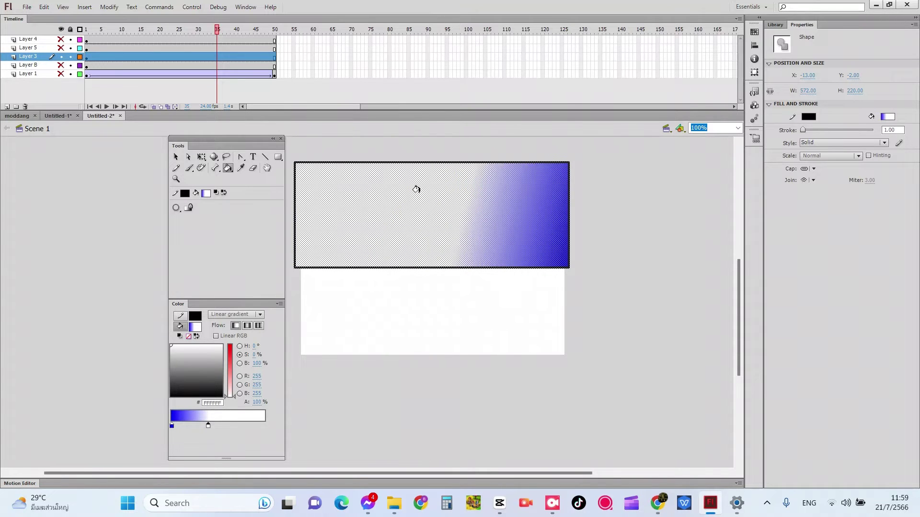
left_click_drag(416, 188, 417, 179)
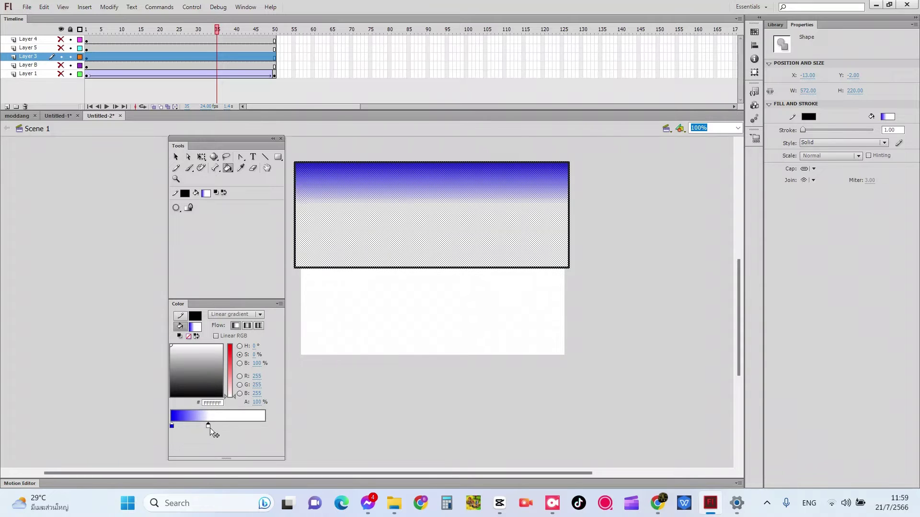
Widen the sky's blue band by moving the white stop past the gradient's middle, and reapply the gradient vertically with blue at the top
left_click_drag(208, 425, 231, 425)
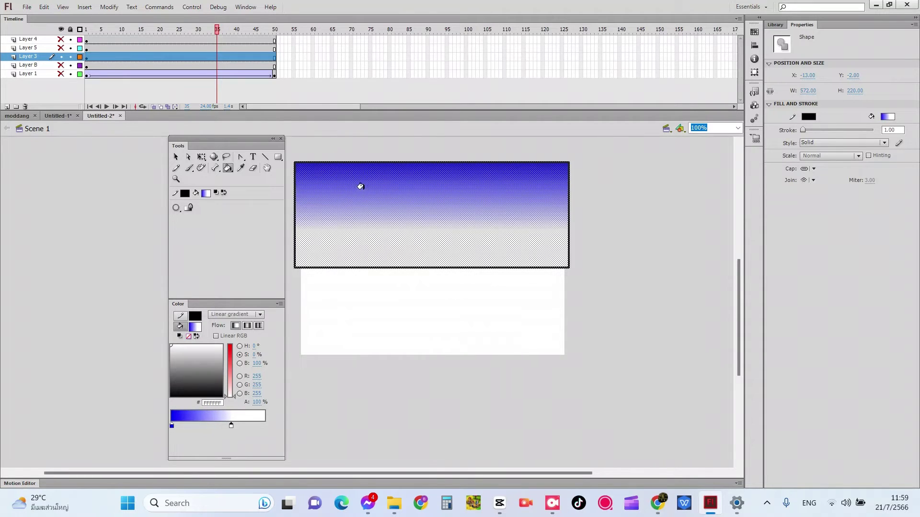
left_click(416, 185)
left_click_drag(417, 185, 431, 192)
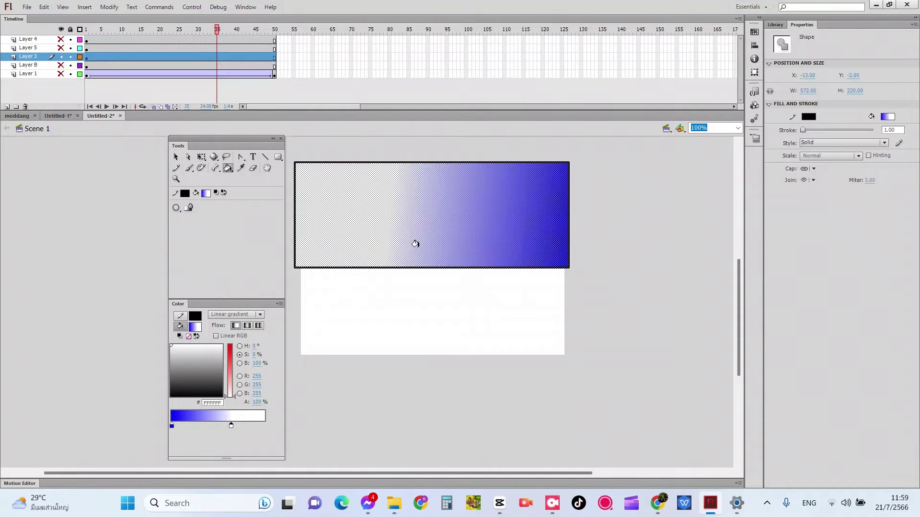
left_click_drag(415, 239, 417, 193)
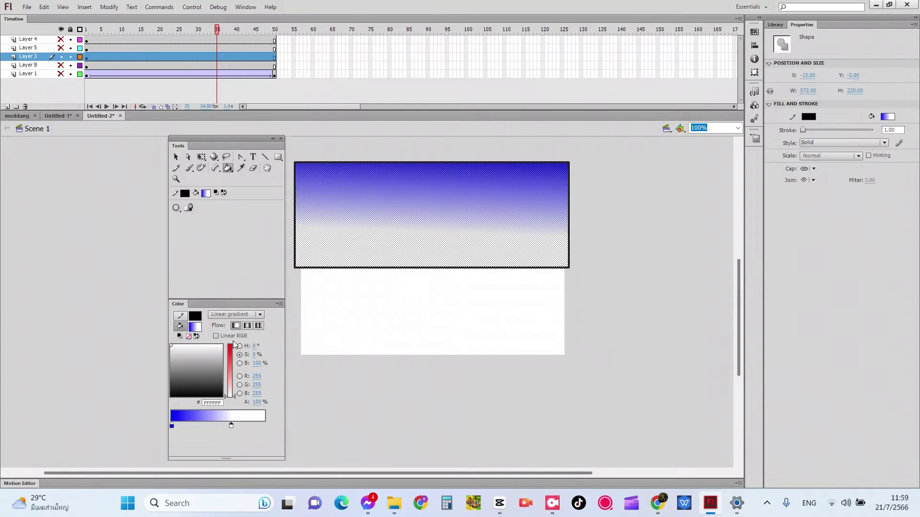
Change the sky gradient's blue stop to #0099FF and deselect the rectangle
left_click(172, 426)
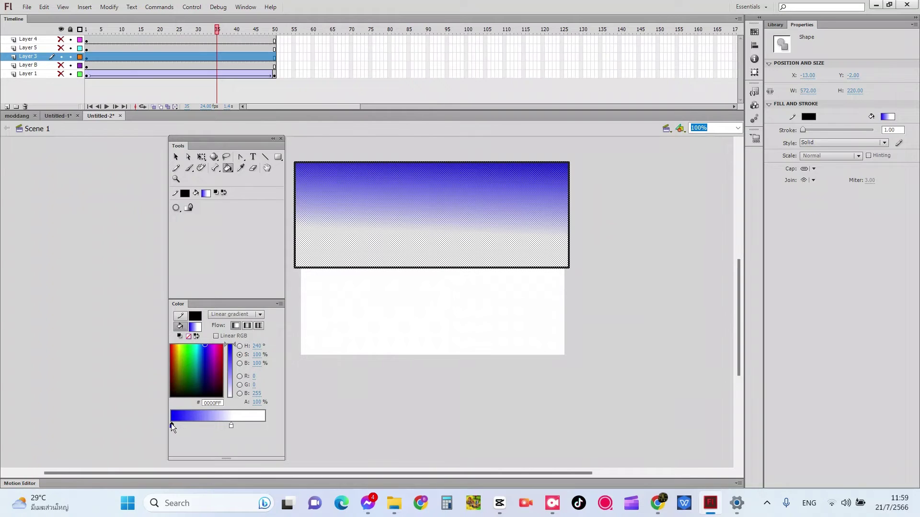
double_click(171, 425)
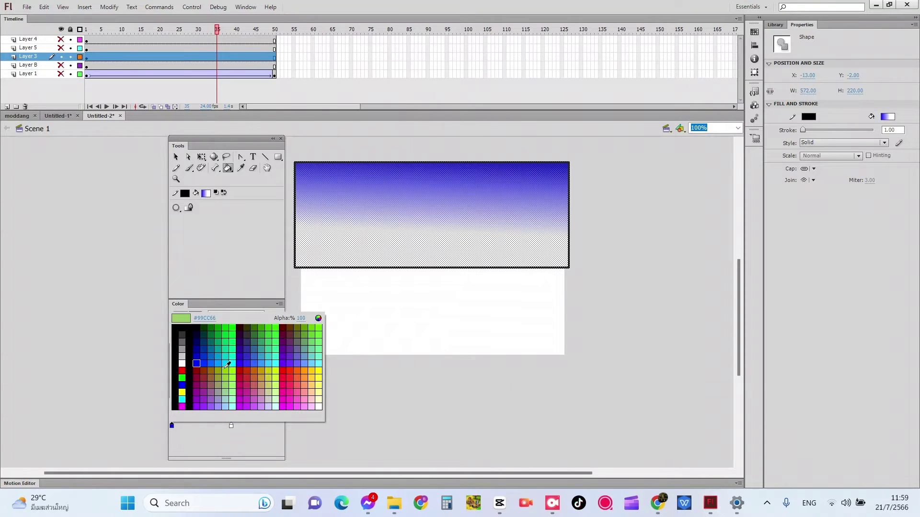
key("Escape")
left_click(200, 345)
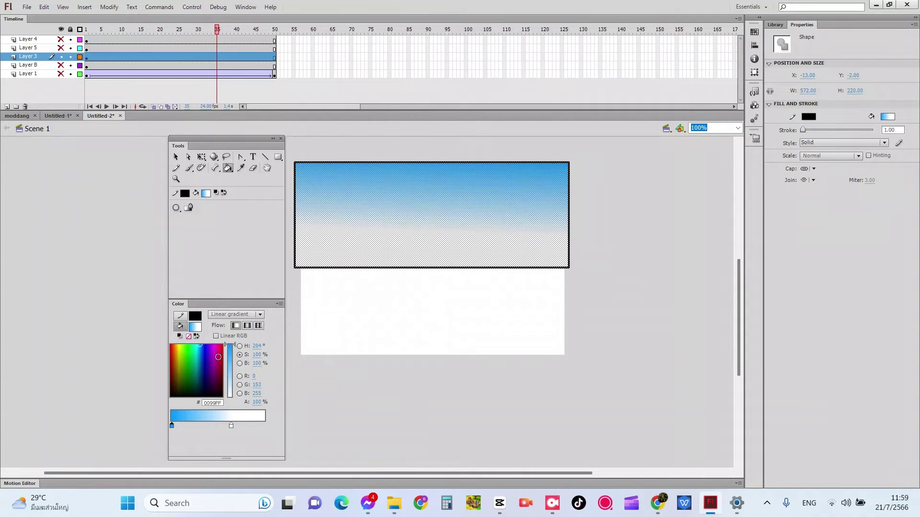
left_click(176, 157)
left_click(310, 329)
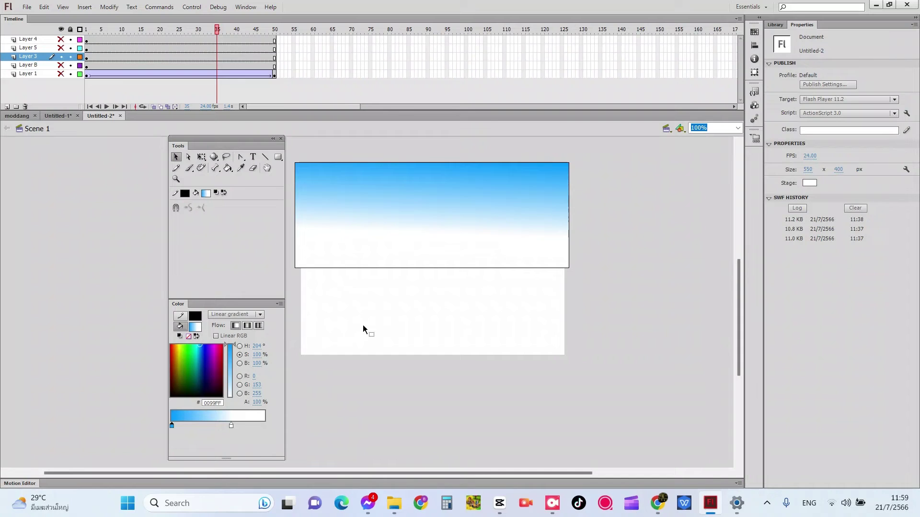
Try to clear the color of the whole selected sky rectangle, undo the change, and deselect it
left_click(491, 268)
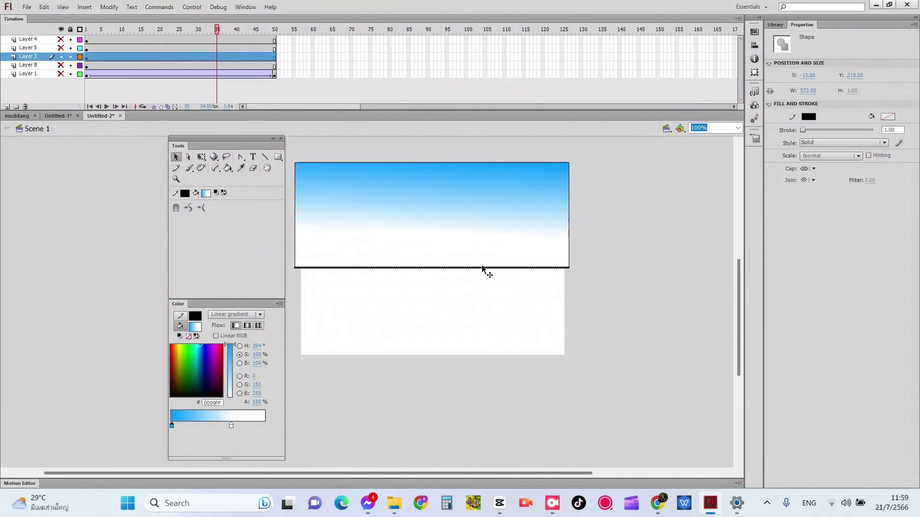
left_click_drag(292, 145, 568, 313)
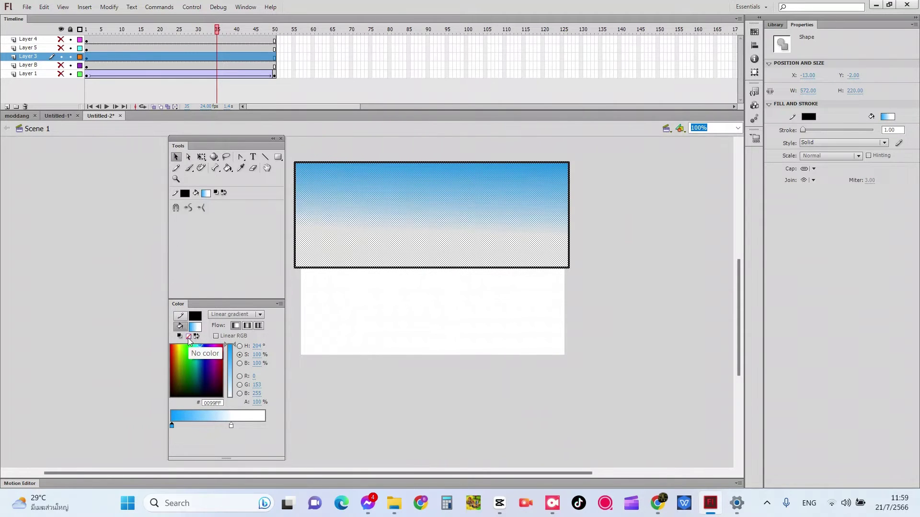
left_click(187, 337)
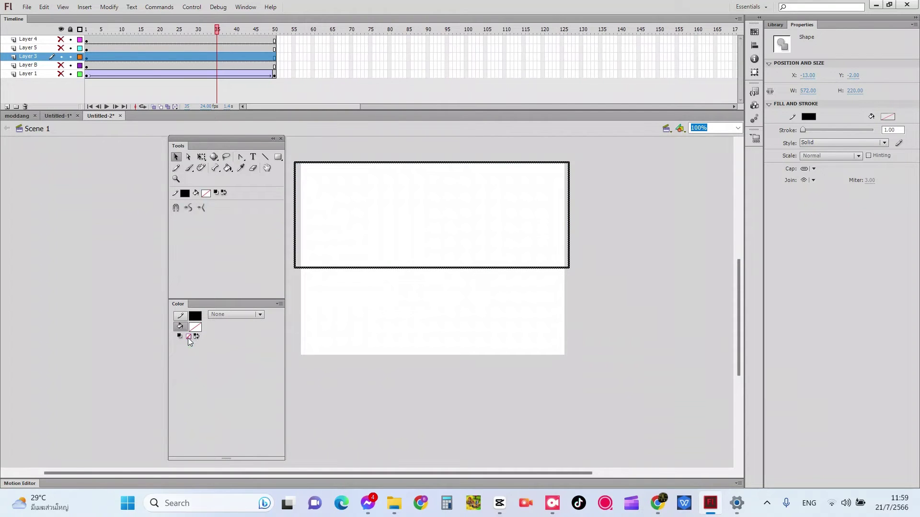
key("ctrl+z")
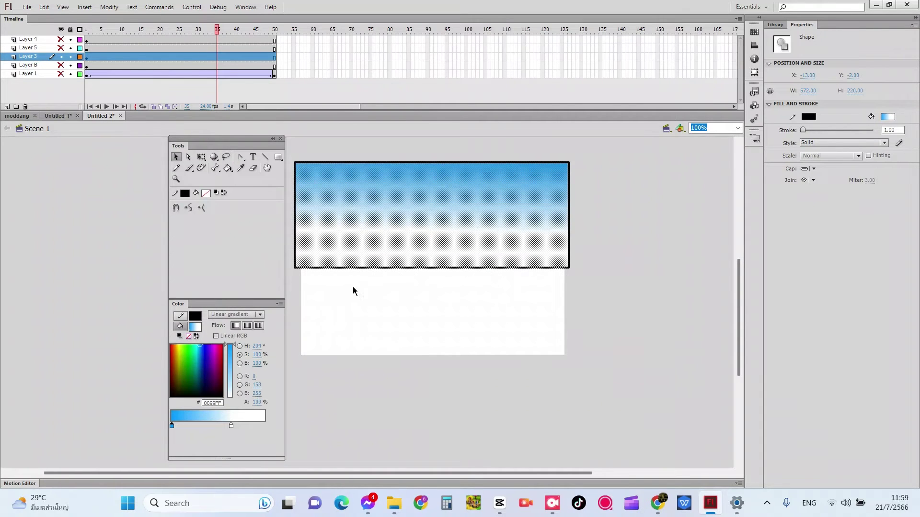
left_click(361, 286)
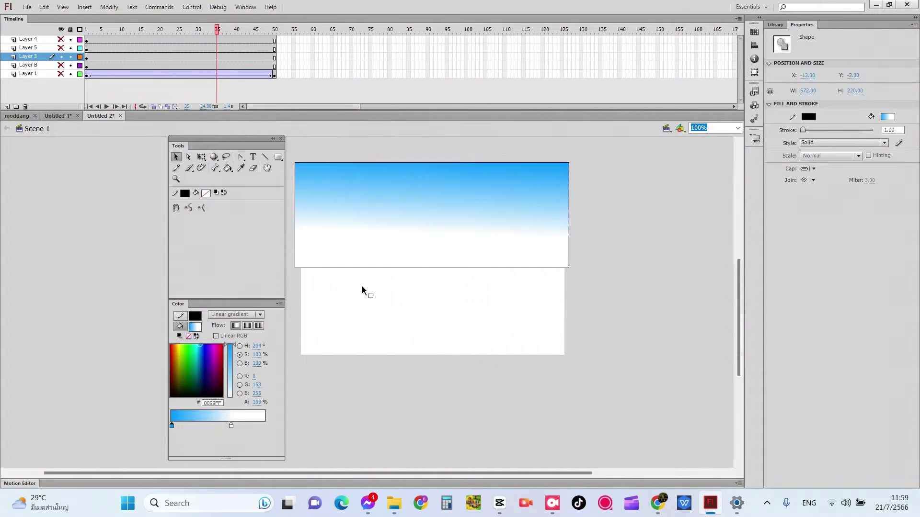
Delete the black outline on all four sides of the sky rectangle, leaving only its gradient fill
left_click(298, 268)
key("Delete")
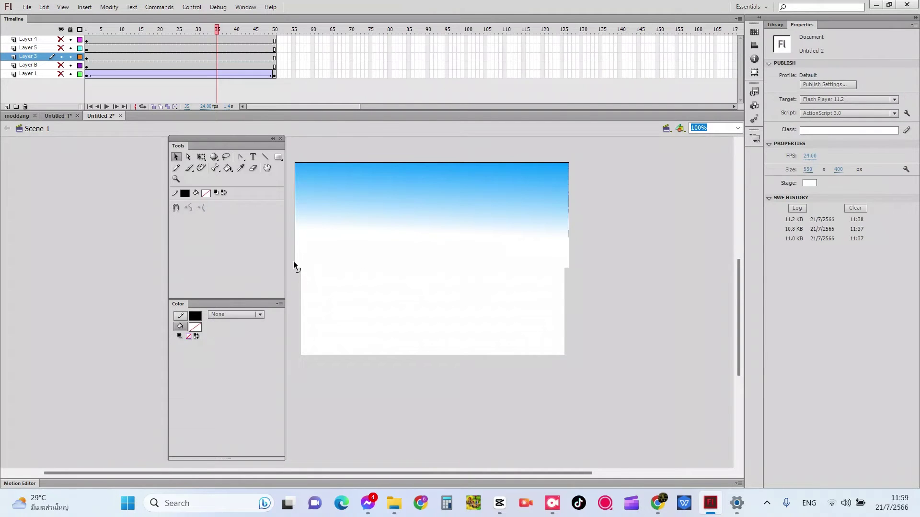
left_click(296, 263)
key("Delete")
left_click(561, 164)
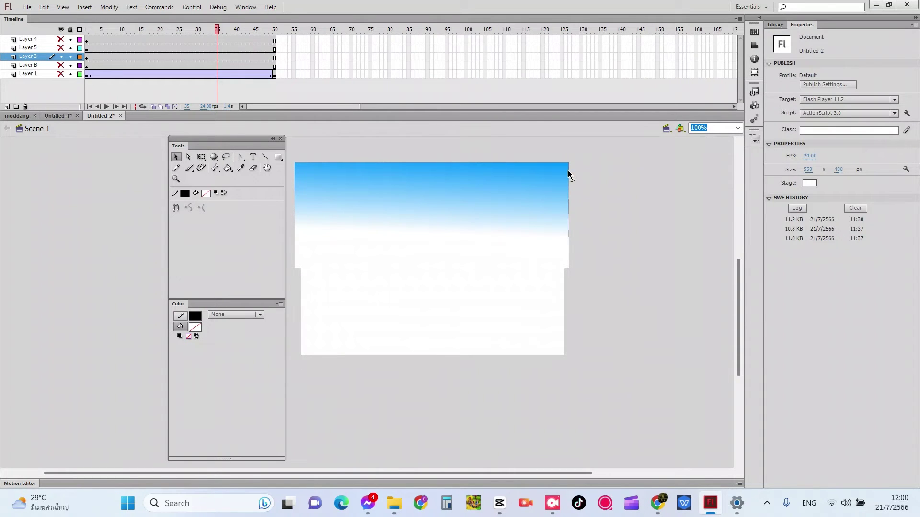
left_click(570, 176)
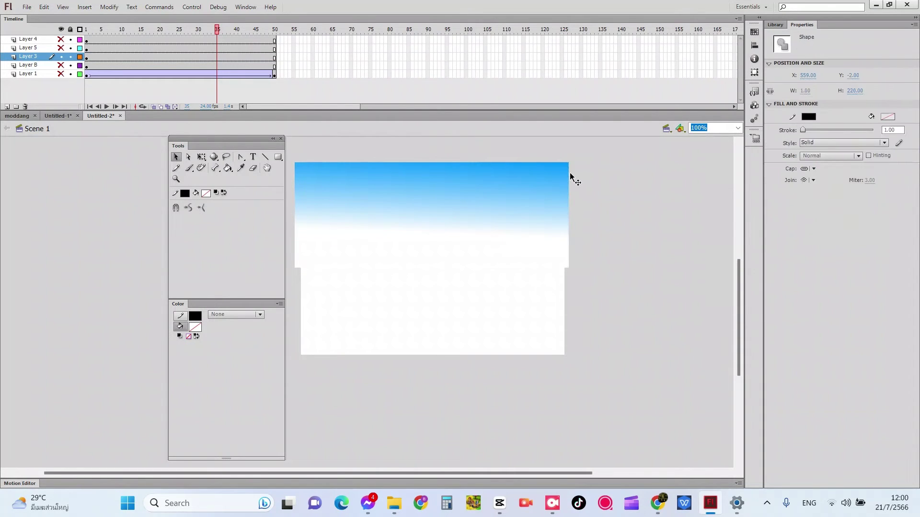
left_click(569, 175)
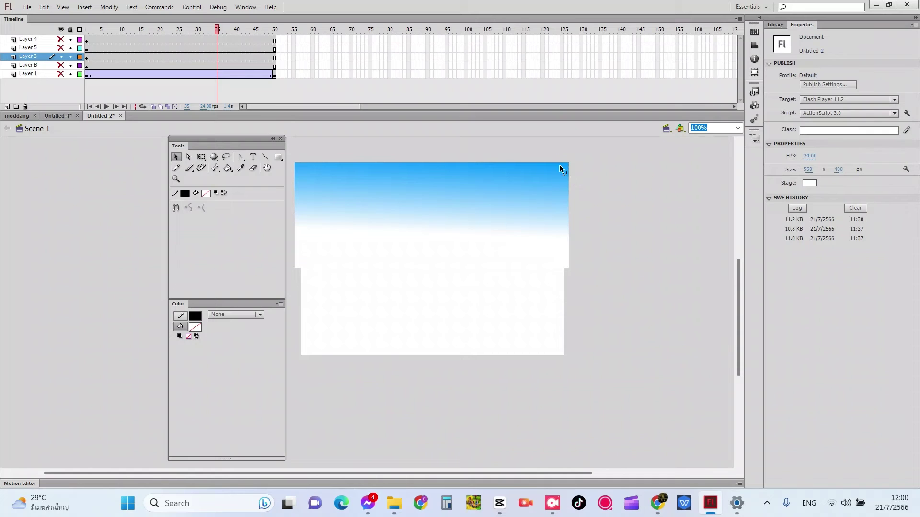
Make the hidden rock, grass, ground and ant layers visible again together with the sky
left_click(61, 48)
left_click(61, 48)
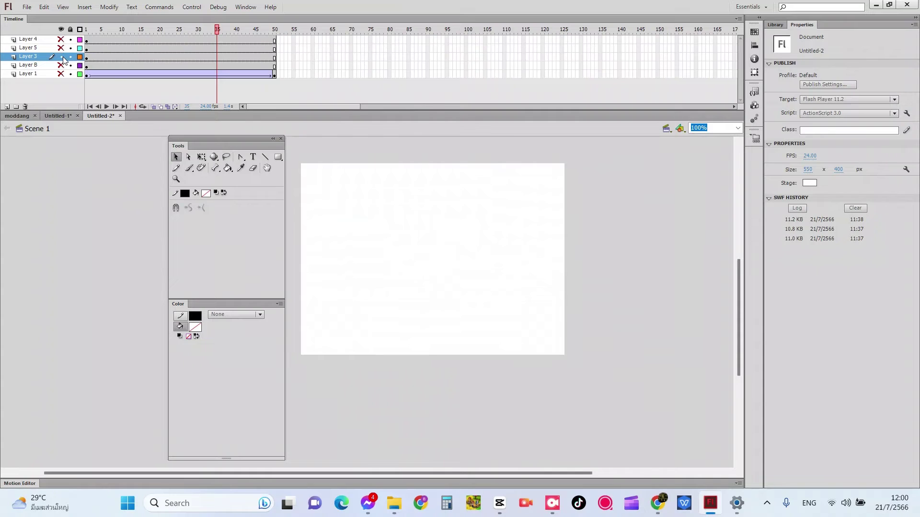
left_click(60, 57)
left_click(61, 48)
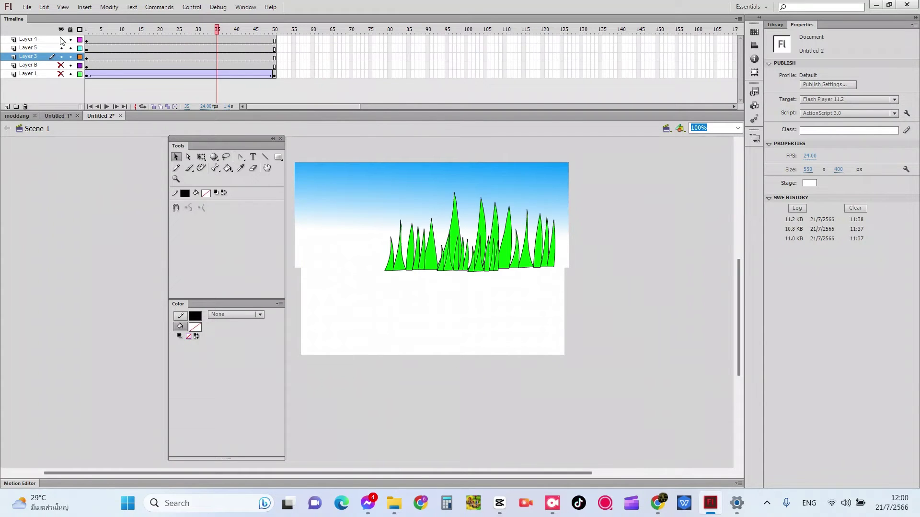
left_click(61, 40)
mouse_move(555, 512)
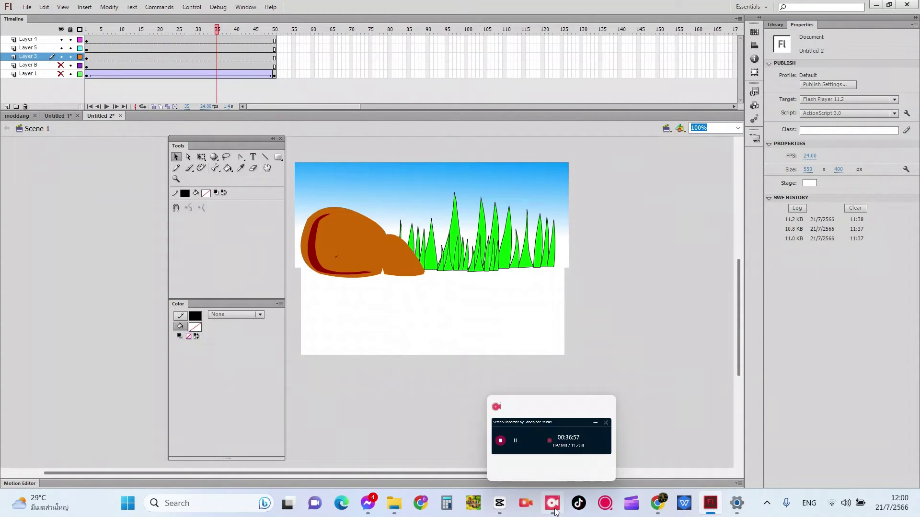
mouse_move(564, 443)
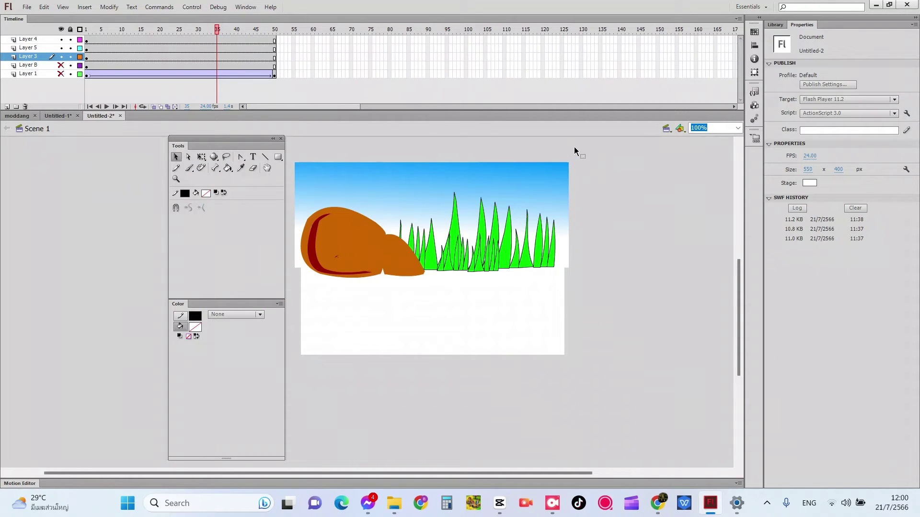
left_click_drag(574, 147, 562, 279)
left_click(581, 286)
left_click(60, 65)
left_click(61, 75)
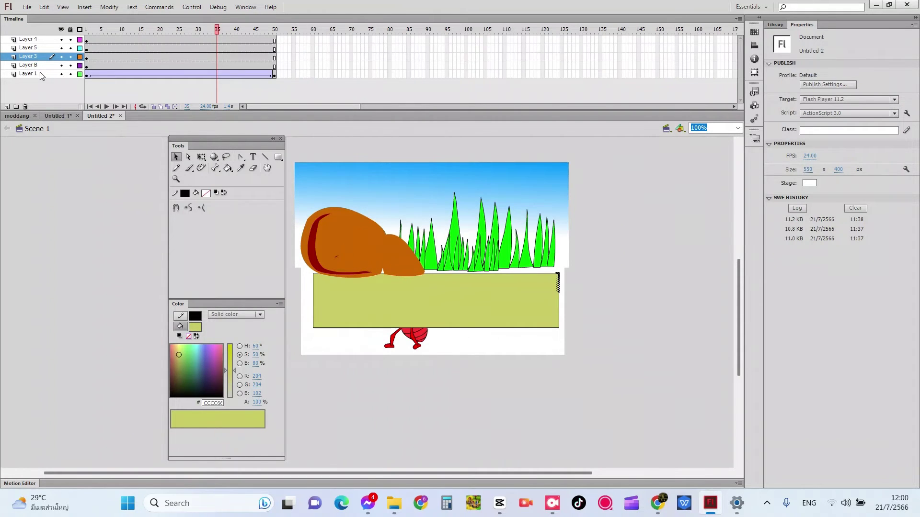
Bring Layer 1 to the top of the layer stack and move the ant toward the stage's lower-right corner, at about X 232, Y 193
left_click_drag(42, 75, 41, 66)
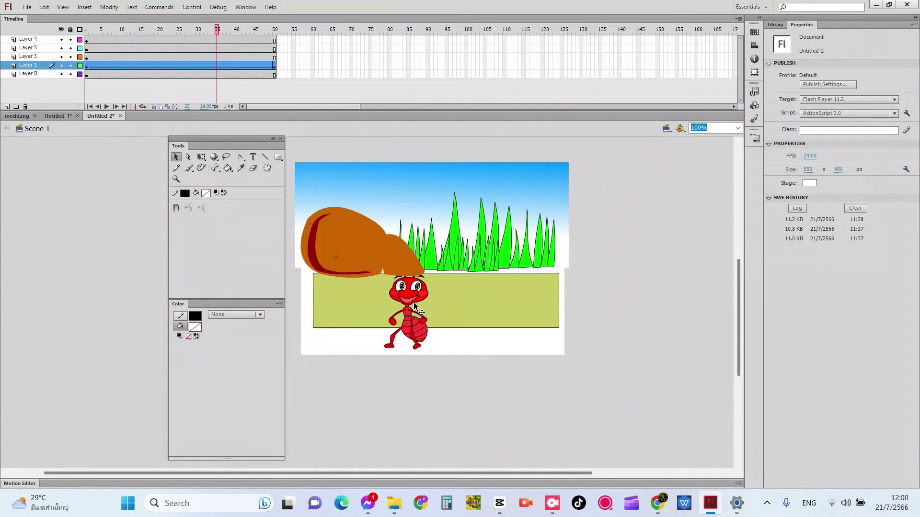
left_click_drag(417, 308, 507, 306)
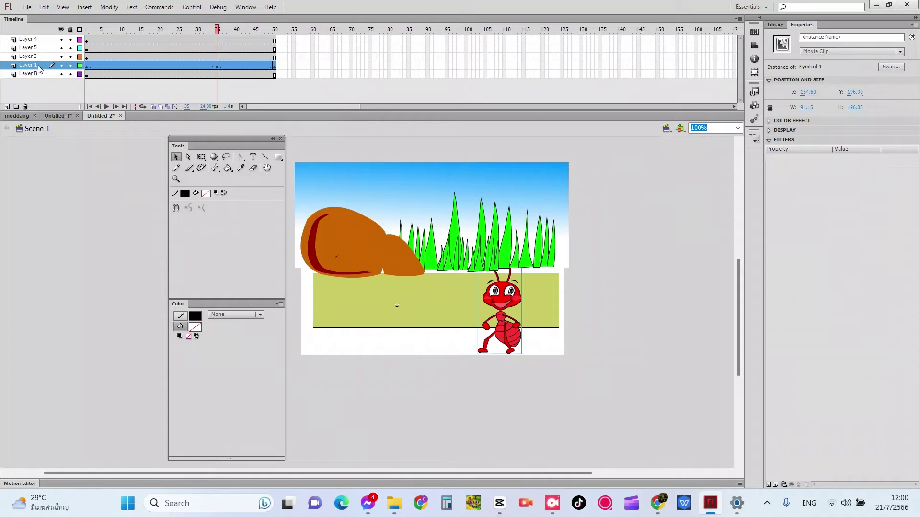
left_click_drag(41, 67, 32, 34)
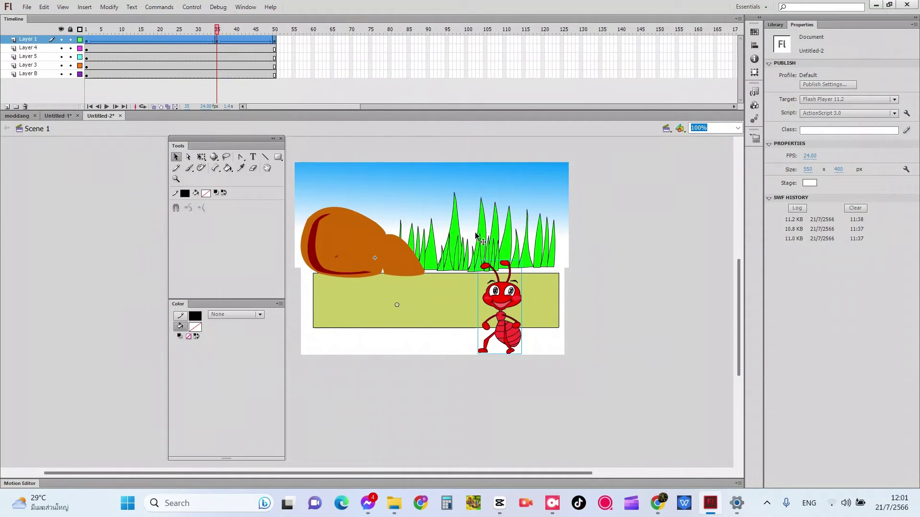
left_click_drag(520, 295, 545, 252)
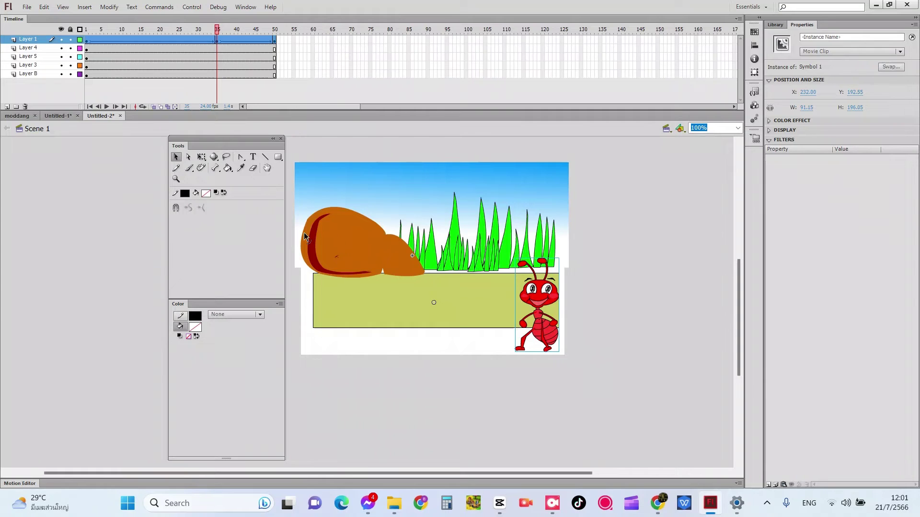
Hide Layer 1, Layer 3, Layer 5 and Layer 4 so only the ground is displayed
left_click(61, 39)
left_click(60, 65)
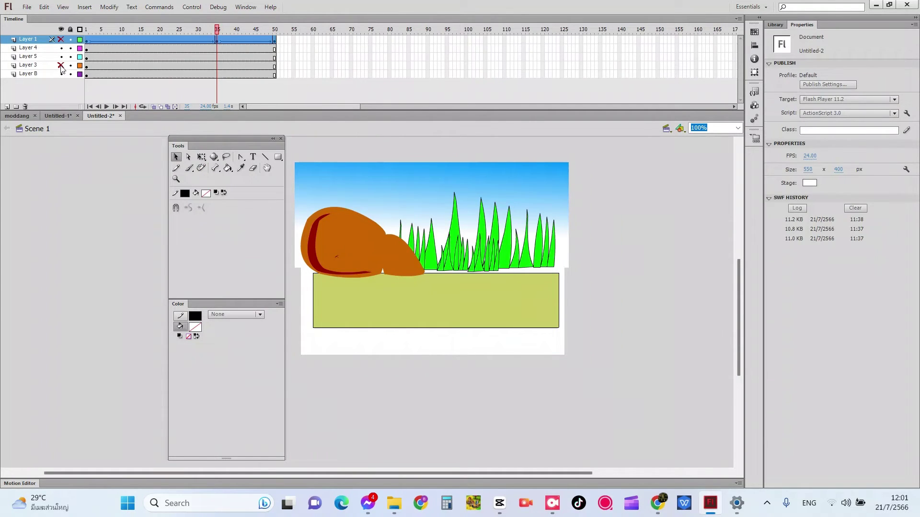
left_click(61, 57)
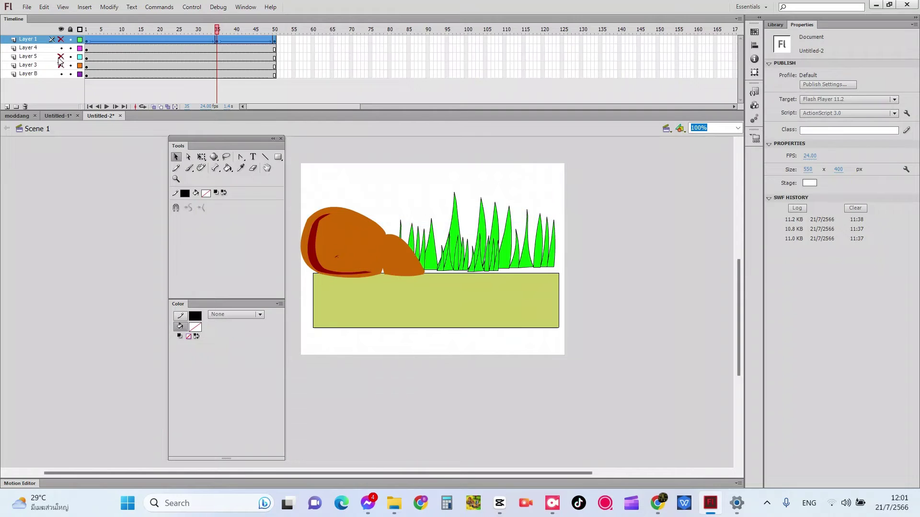
left_click(61, 48)
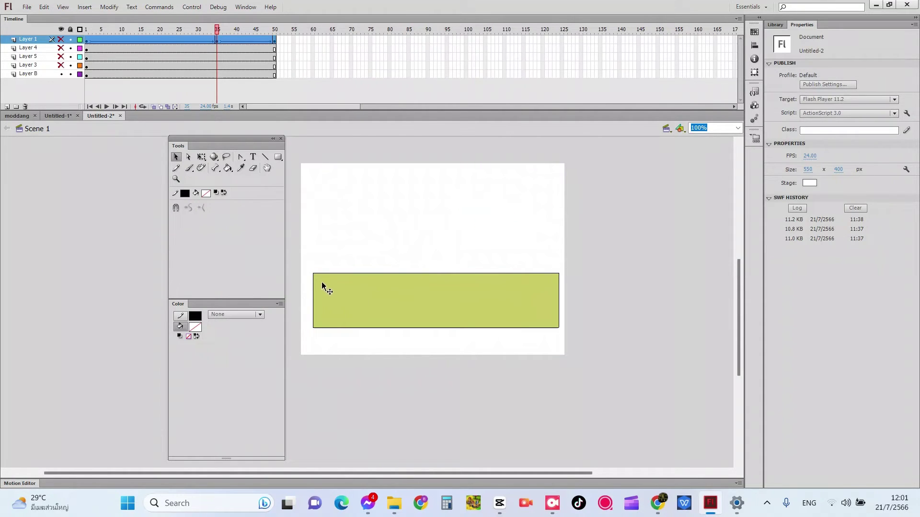
Stretch the ground rectangle's corners out to the stage's left and right edges and bend its top edge slightly upward
left_click_drag(312, 273, 301, 273)
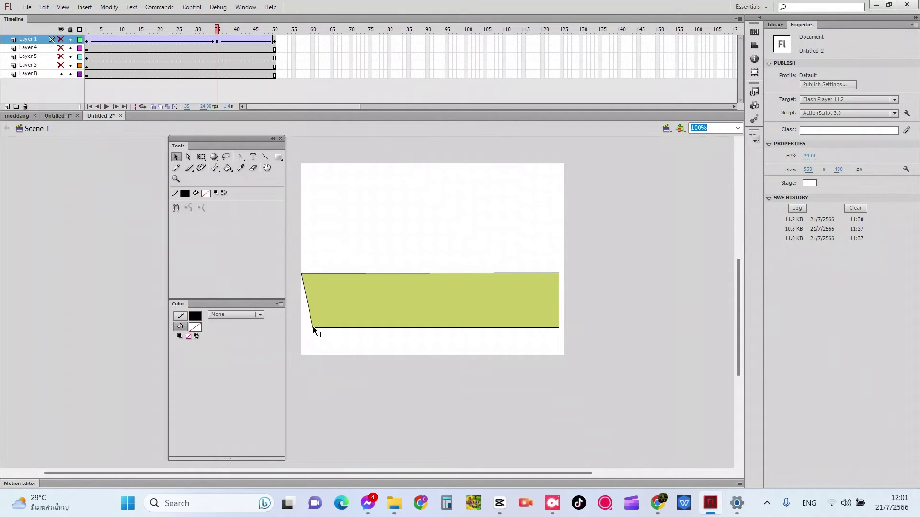
left_click_drag(312, 326, 303, 328)
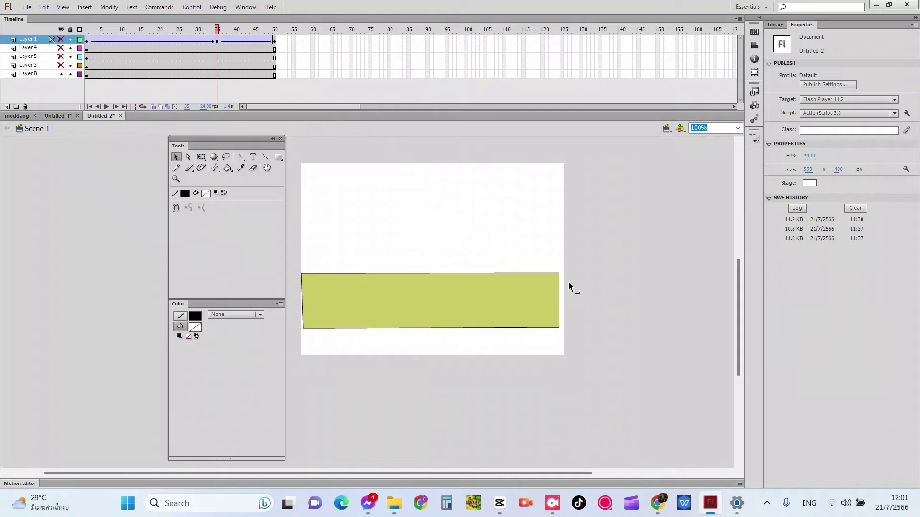
left_click_drag(560, 274, 566, 273)
left_click_drag(559, 327, 568, 326)
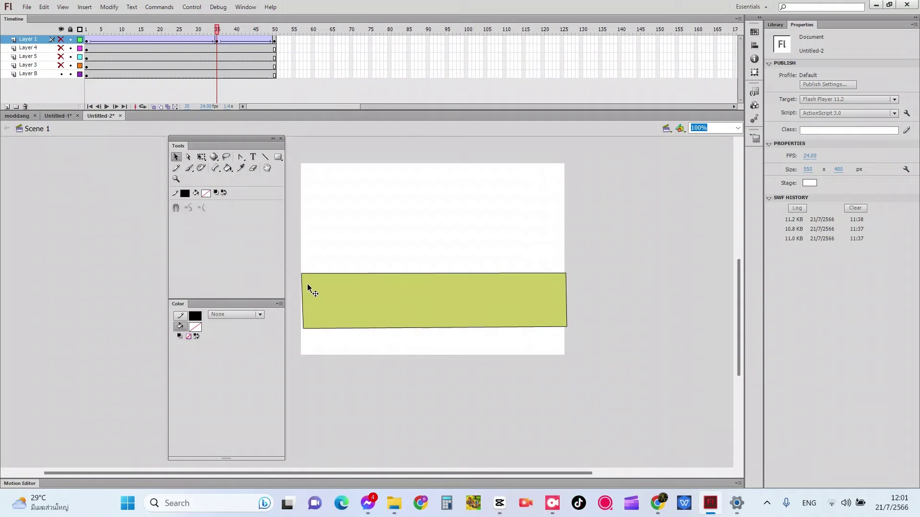
left_click_drag(304, 327, 303, 327)
left_click_drag(419, 272, 418, 267)
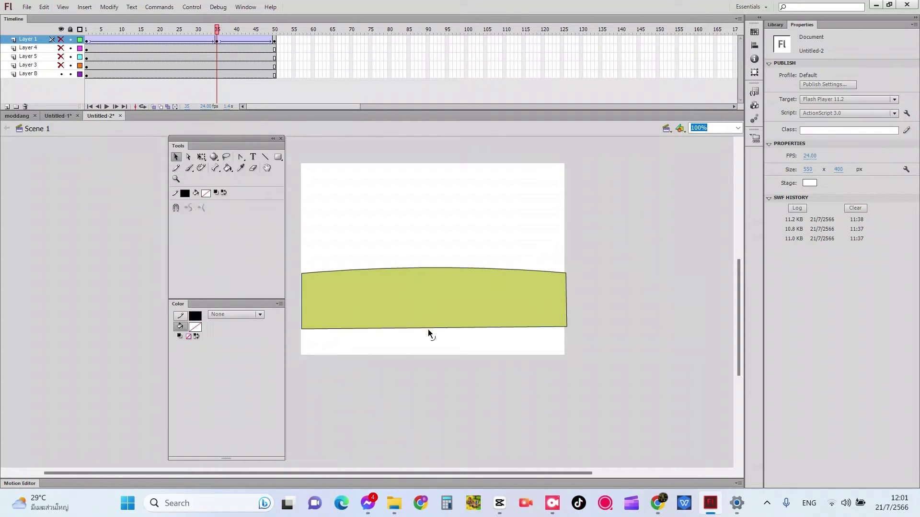
Extend the ground's lower corners down to the stage's bottom edge and lower its upper-left corner slightly
left_click(428, 327)
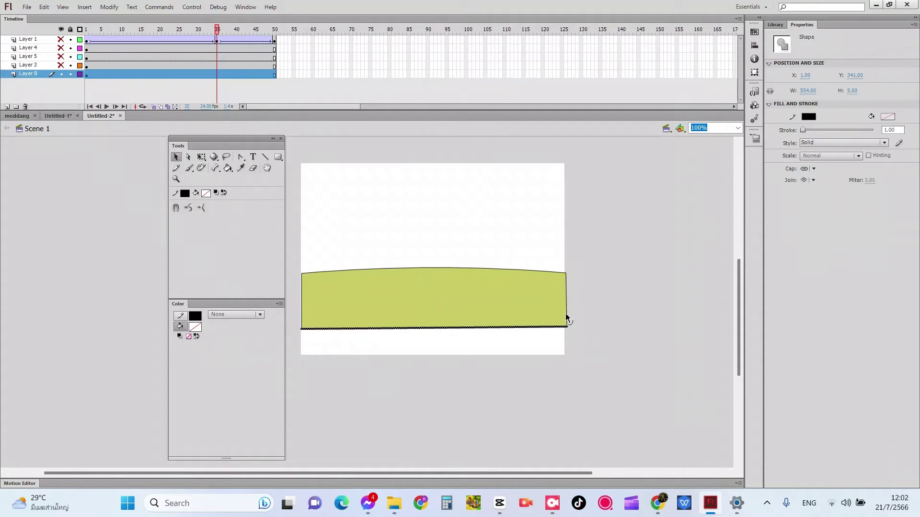
left_click(582, 323)
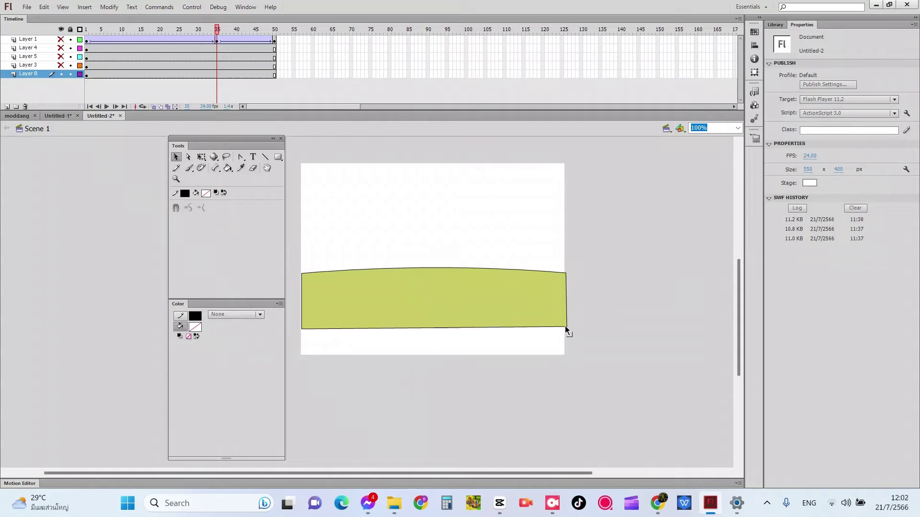
left_click_drag(565, 327, 563, 353)
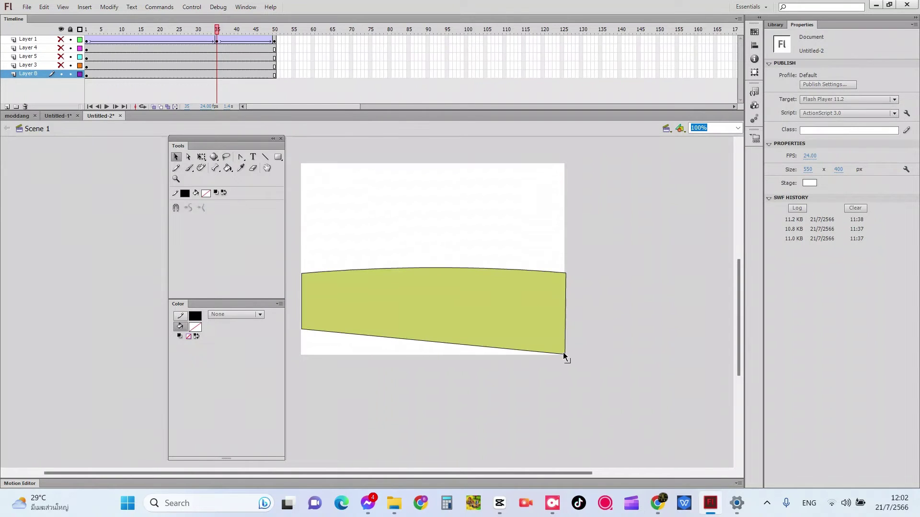
left_click_drag(302, 331, 300, 355)
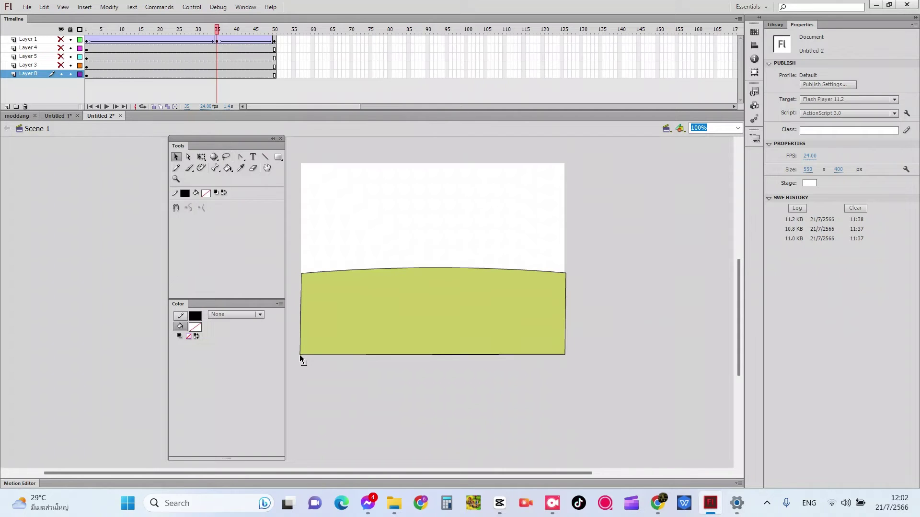
left_click_drag(301, 273, 301, 278)
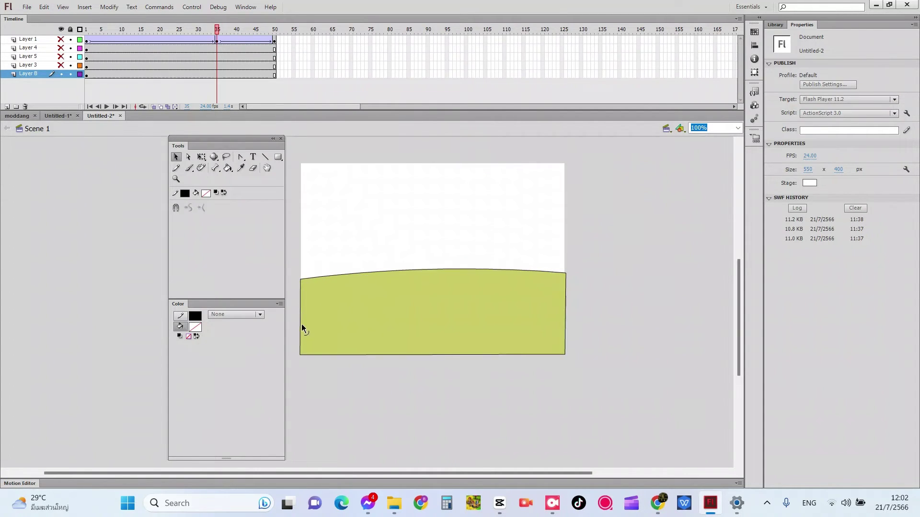
left_click_drag(300, 355, 300, 353)
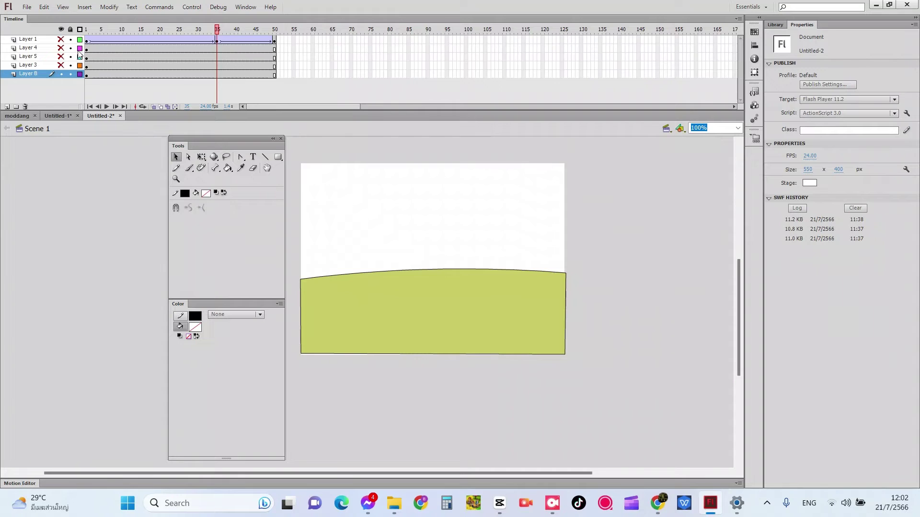
Show Layers 4, 1, 5 and 3 again and pull the ground's upper-right corner up and outward to meet the sky
left_click(61, 49)
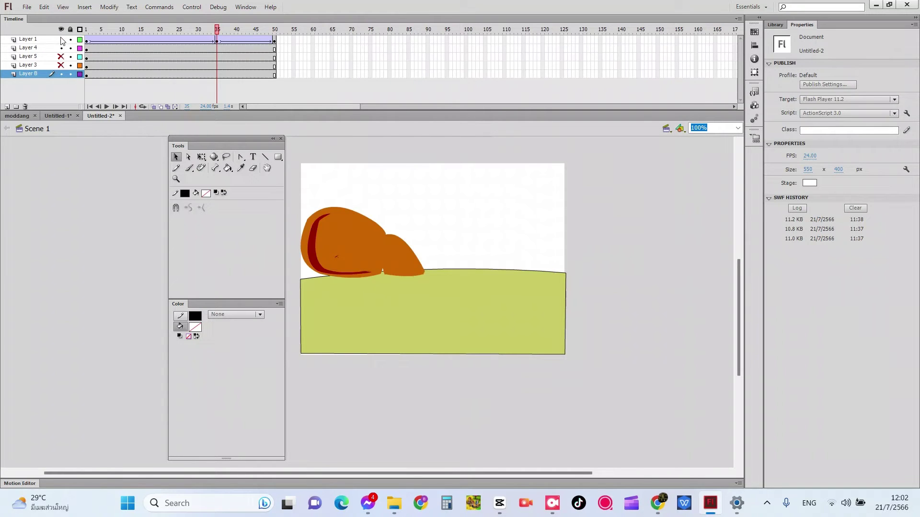
left_click(61, 39)
left_click(61, 56)
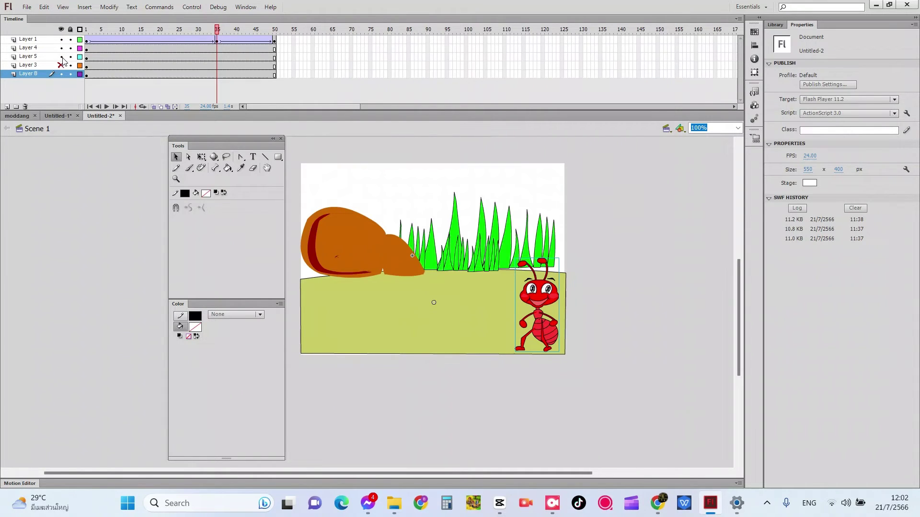
left_click(61, 65)
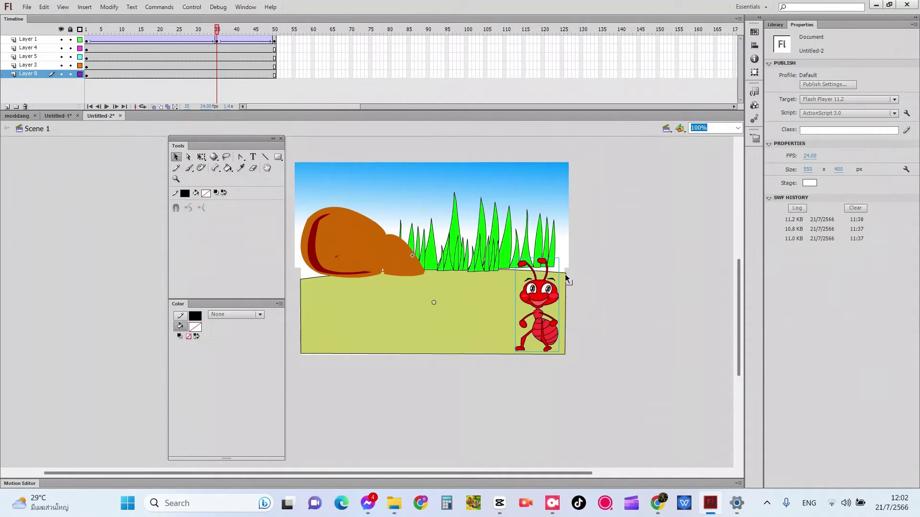
left_click_drag(564, 269, 567, 258)
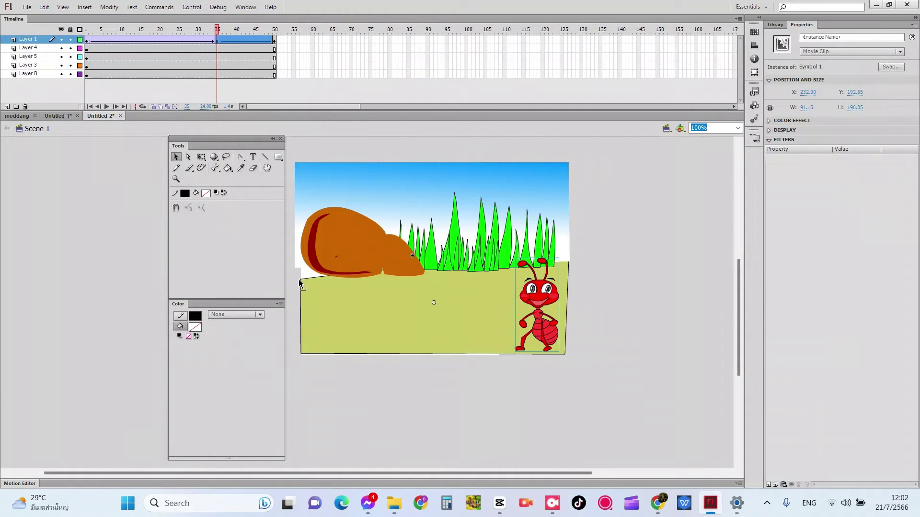
Pull the ground's upper-left corner up and outward to meet the sky, and test the movie
left_click_drag(303, 278, 297, 260)
key("ctrl+Return")
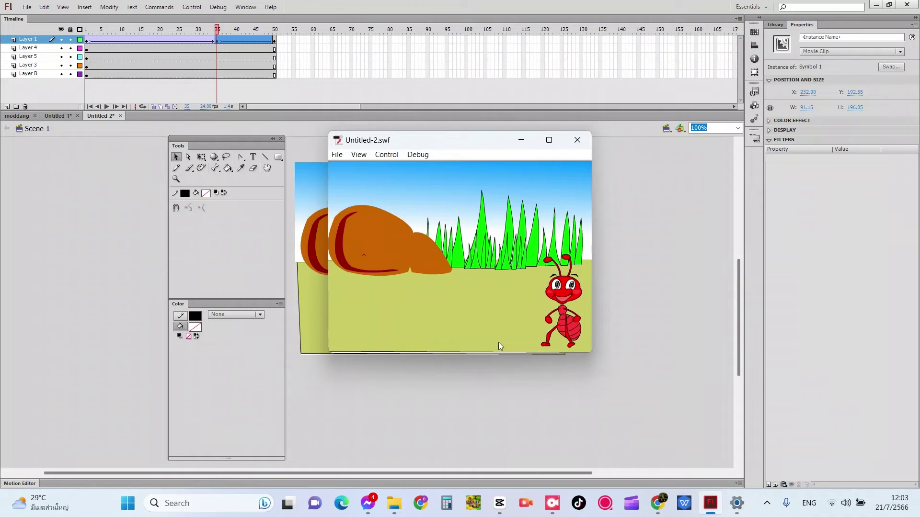
left_click(582, 144)
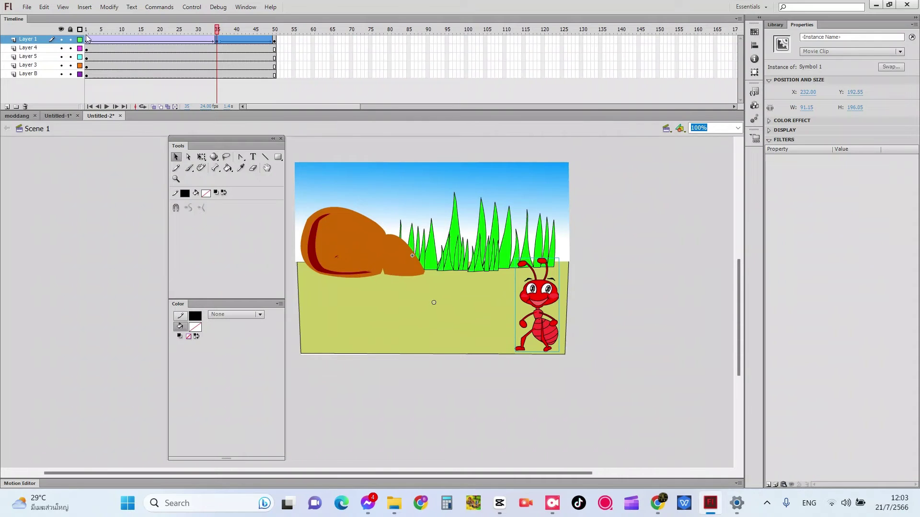
Move Layer 1's final keyframe from frame 50 to frame 104 to lengthen the ant's tween
left_click_drag(87, 38, 275, 40)
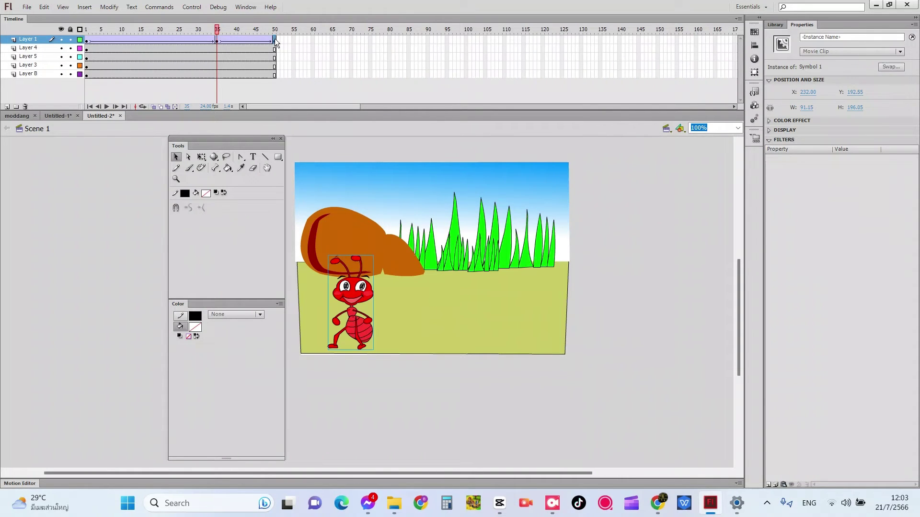
left_click(275, 40)
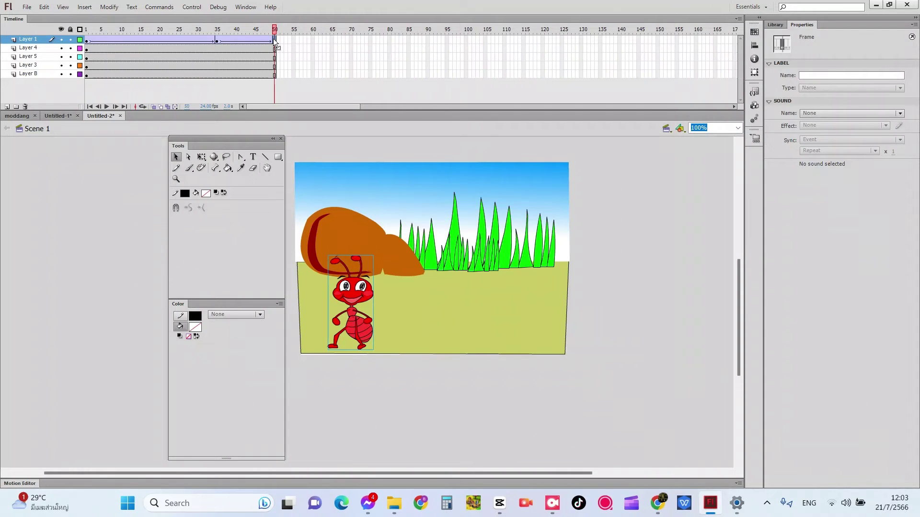
left_click(481, 39)
key("F5")
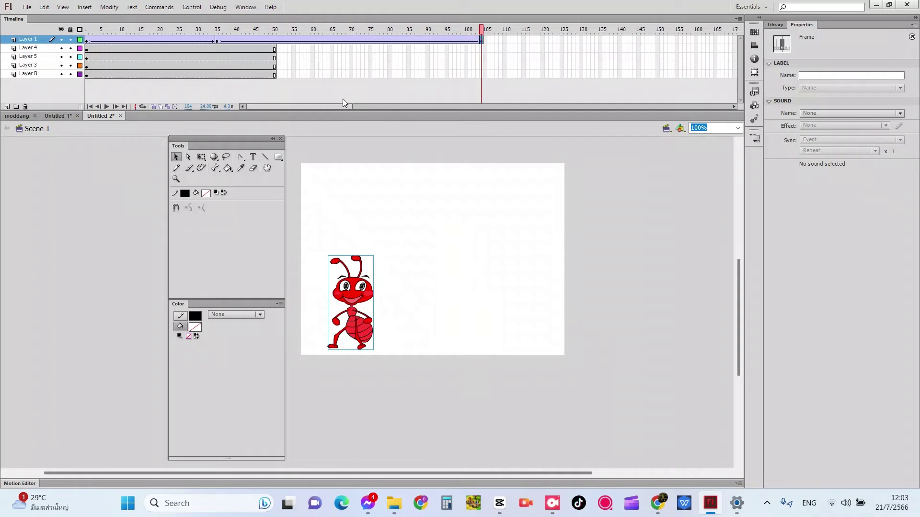
Extend Layer 4, Layer 5, Layer 3 and the ground layer to frame 104 by inserting frames
left_click(272, 50)
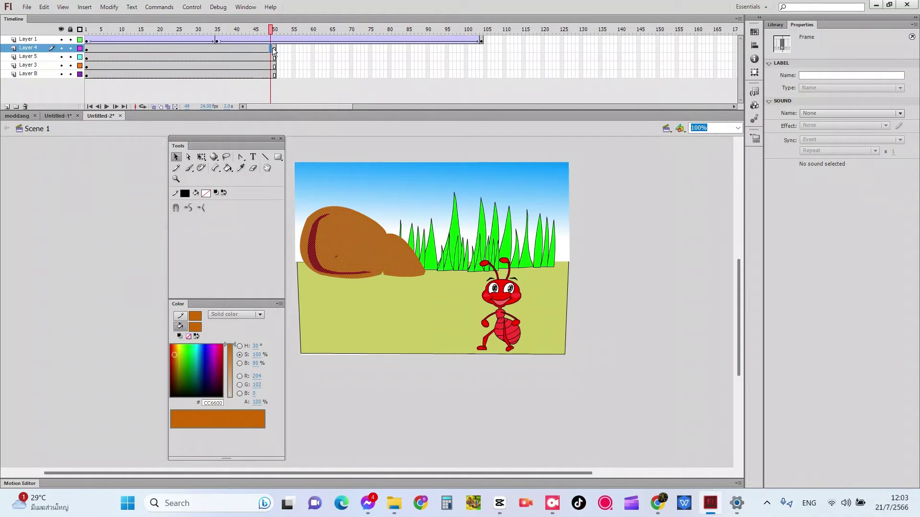
right_click(482, 47)
left_click(514, 101)
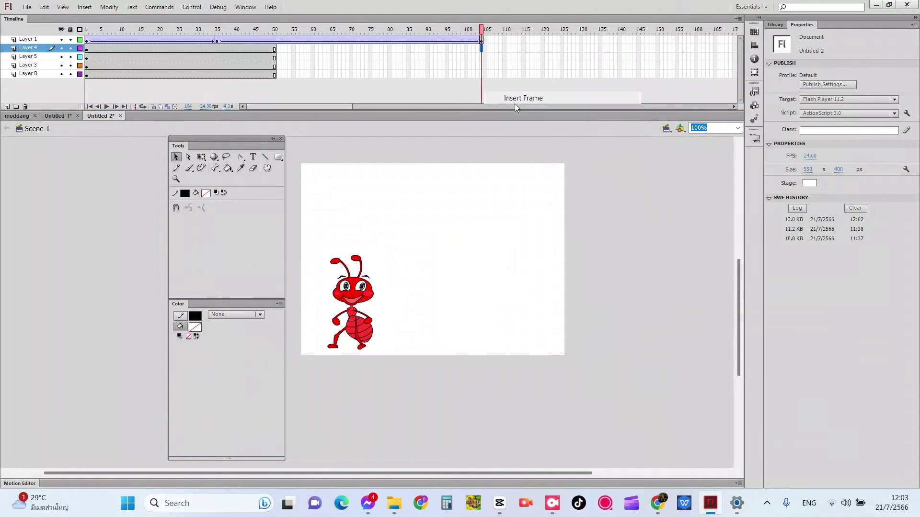
right_click(482, 59)
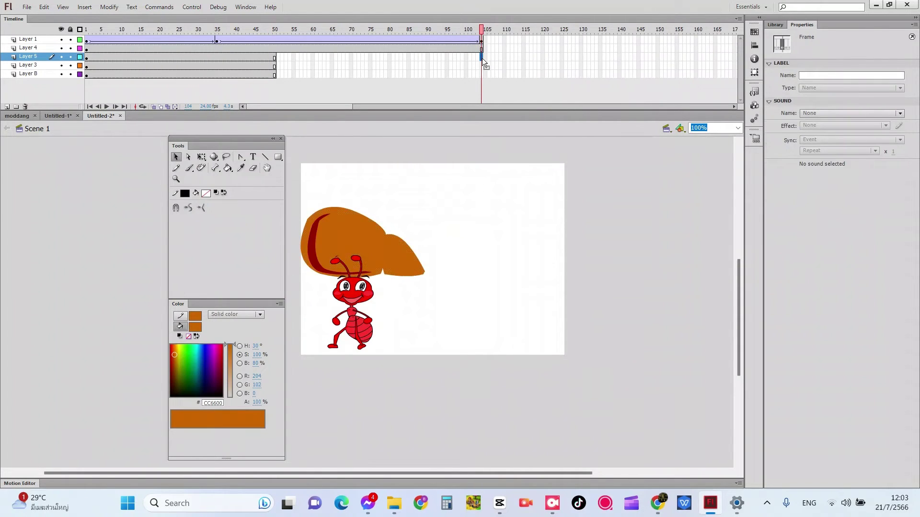
left_click(516, 110)
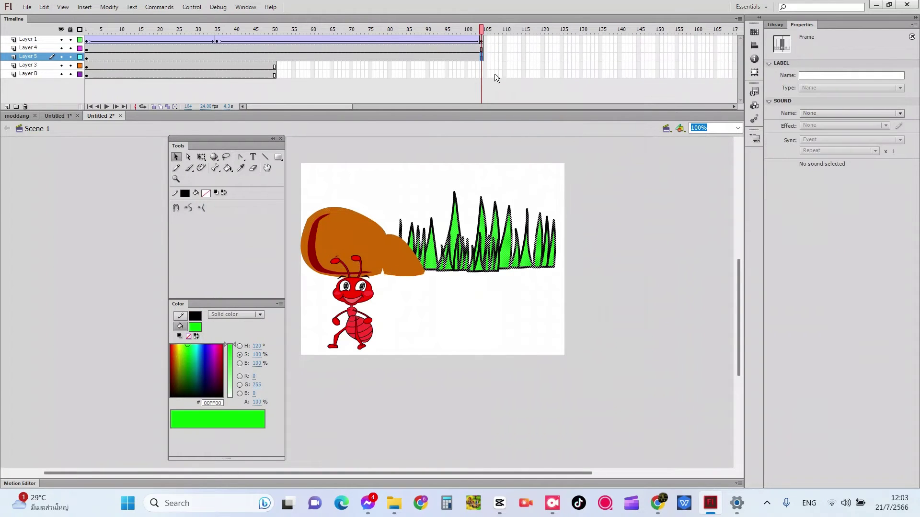
left_click(482, 65)
right_click(482, 66)
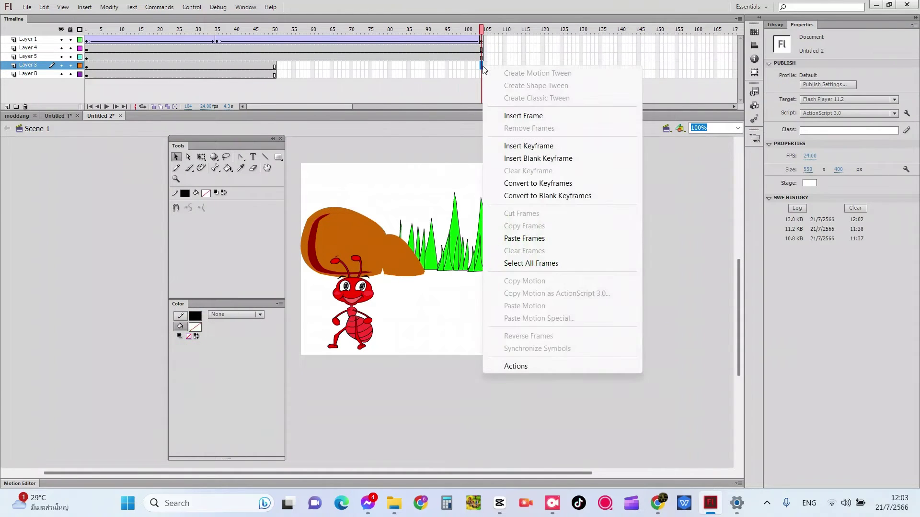
left_click(512, 115)
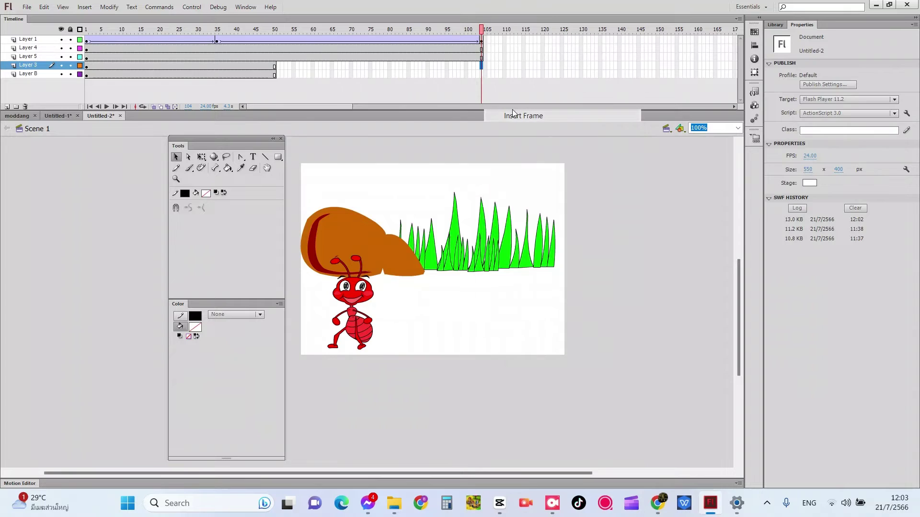
right_click(482, 73)
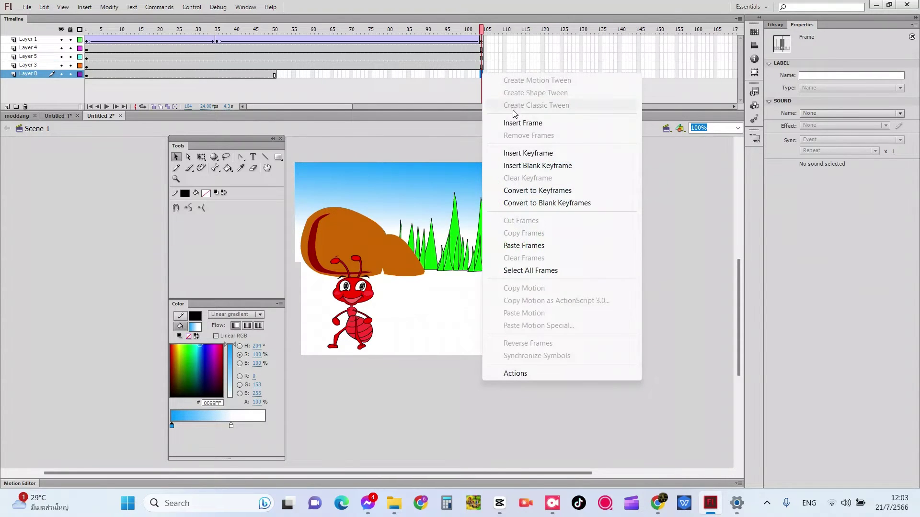
left_click(519, 122)
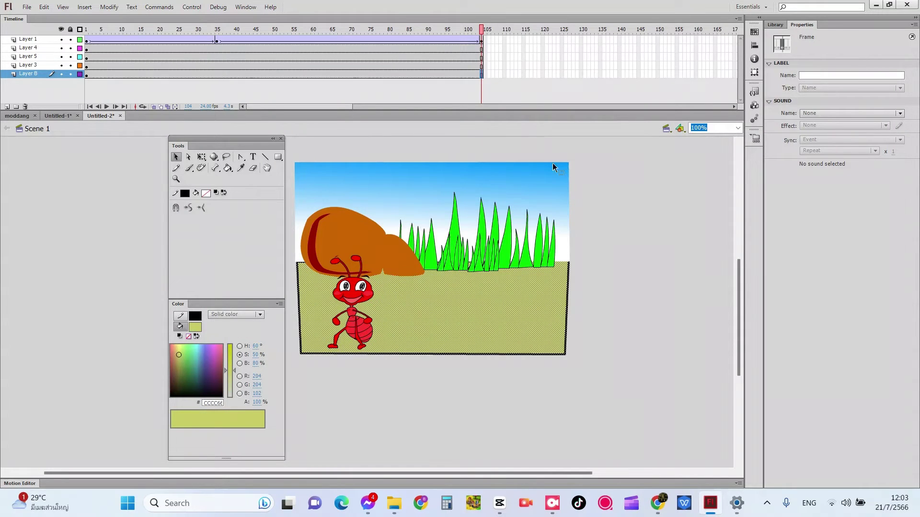
Deselect the ground and pull its two lower corners outward past the stage's side edges
left_click(648, 279)
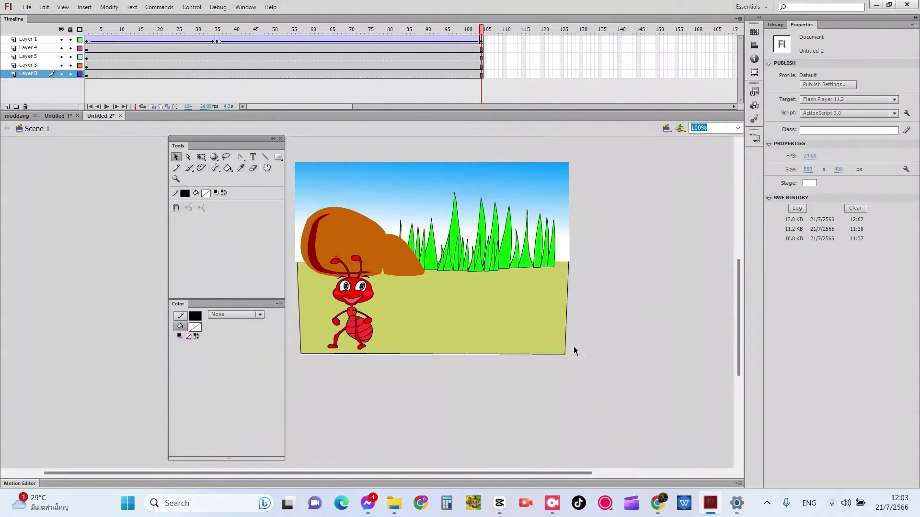
left_click_drag(567, 352, 574, 352)
left_click_drag(299, 355, 294, 354)
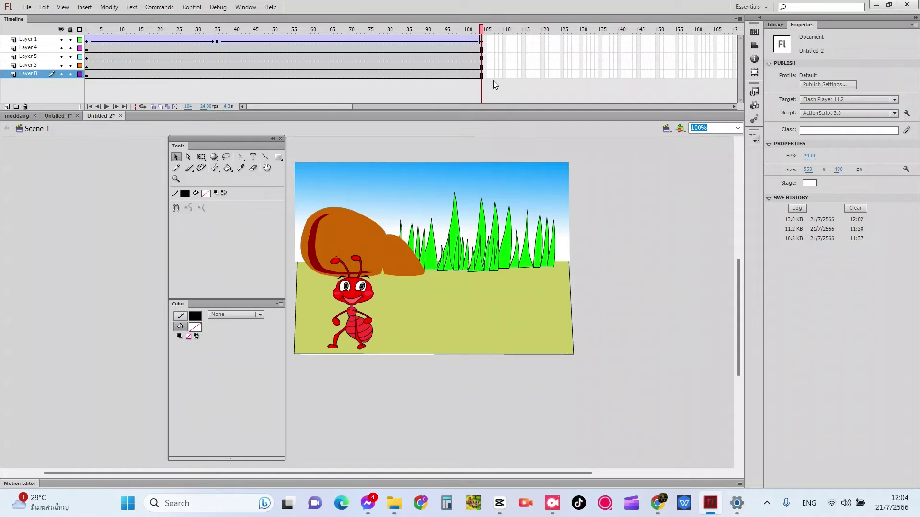
Test the movie, close the preview and play the animation on the timeline from frame 1
key("ctrl+Return")
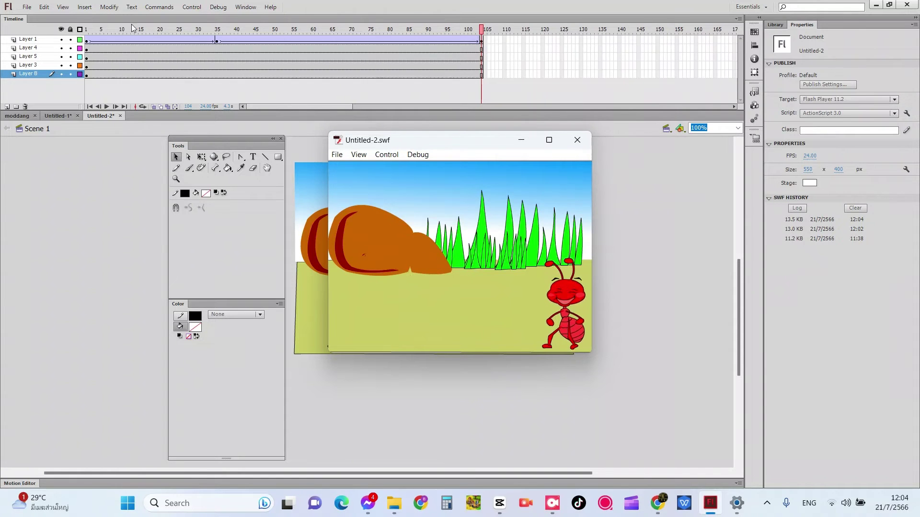
left_click(87, 38)
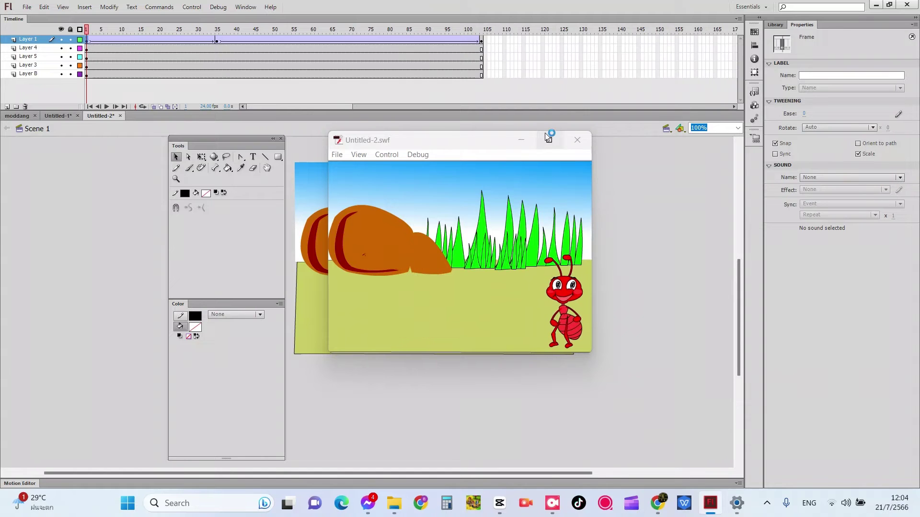
left_click(570, 138)
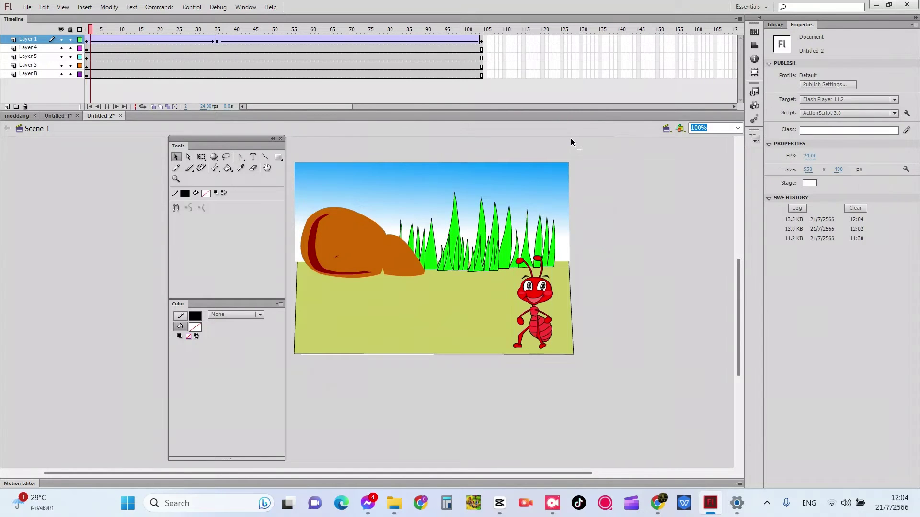
key("Return")
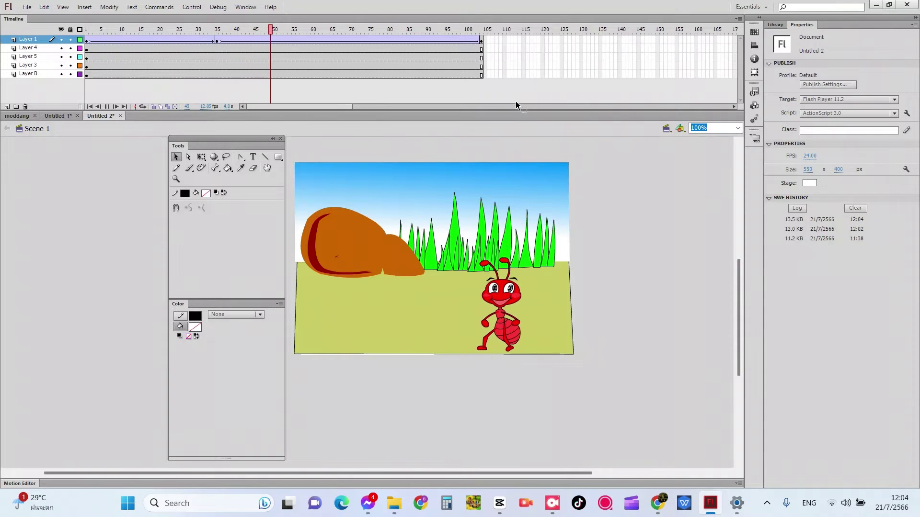
Move Layer 1's keyframe at frame 35 back to frame 2 to shorten the ant's opening tween
left_click(219, 39)
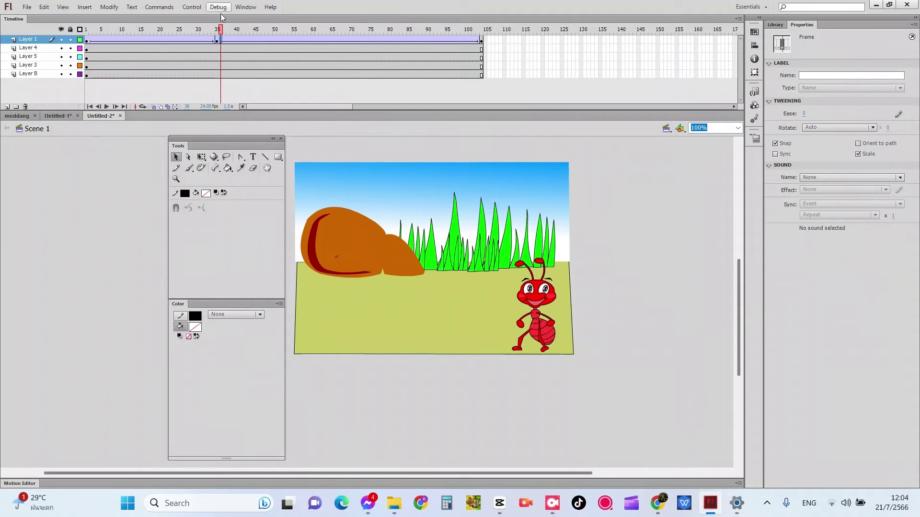
left_click(216, 41)
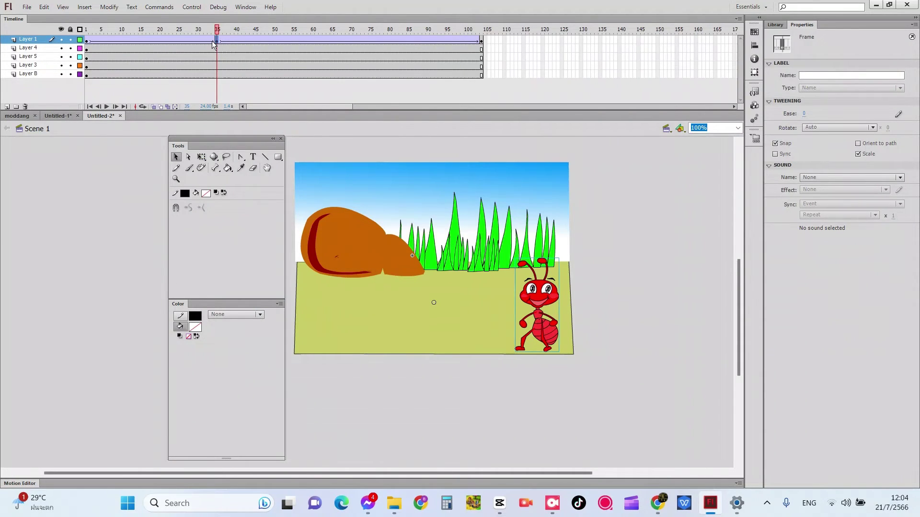
left_click(88, 41)
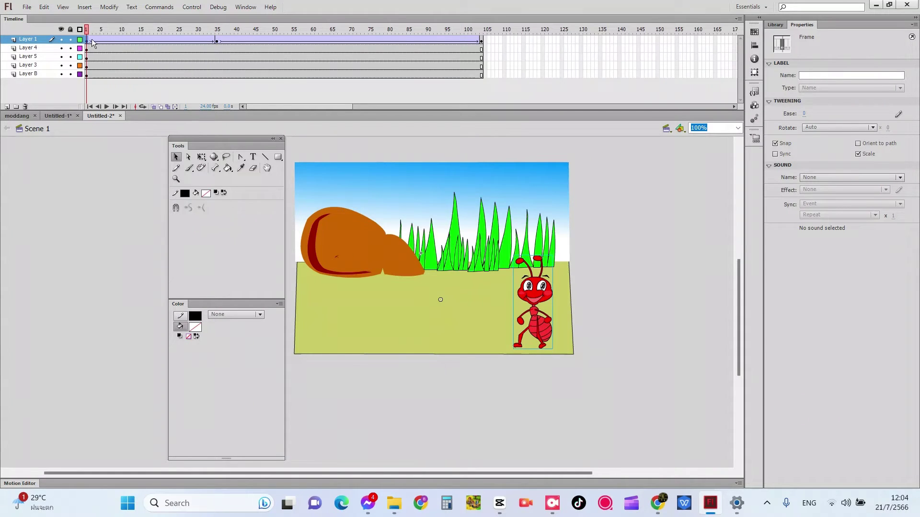
left_click(217, 41)
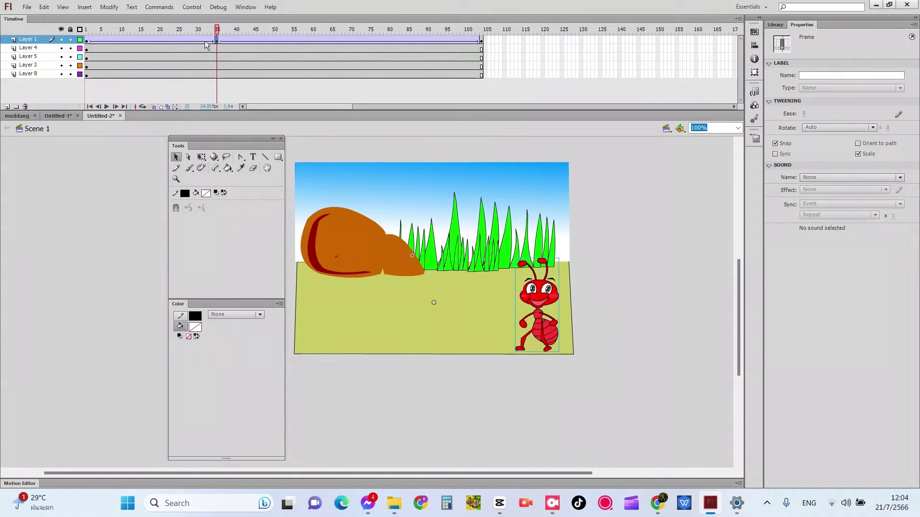
left_click(88, 41)
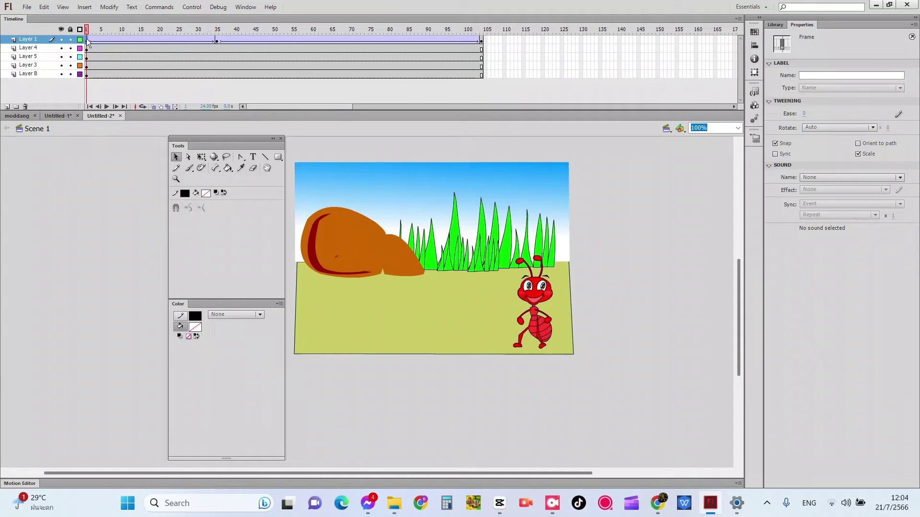
mouse_move(215, 41)
left_mouse_down()
mouse_move(171, 47)
mouse_move(211, 39)
left_mouse_up()
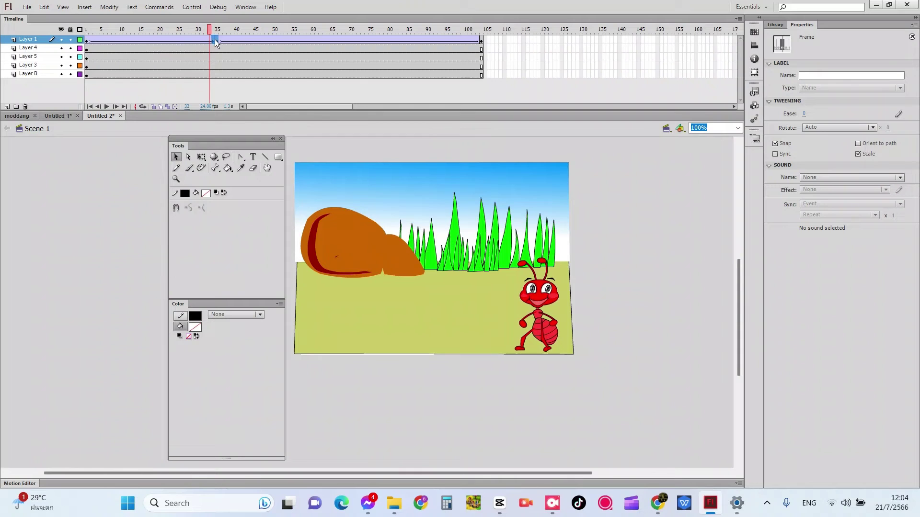
left_click(217, 40)
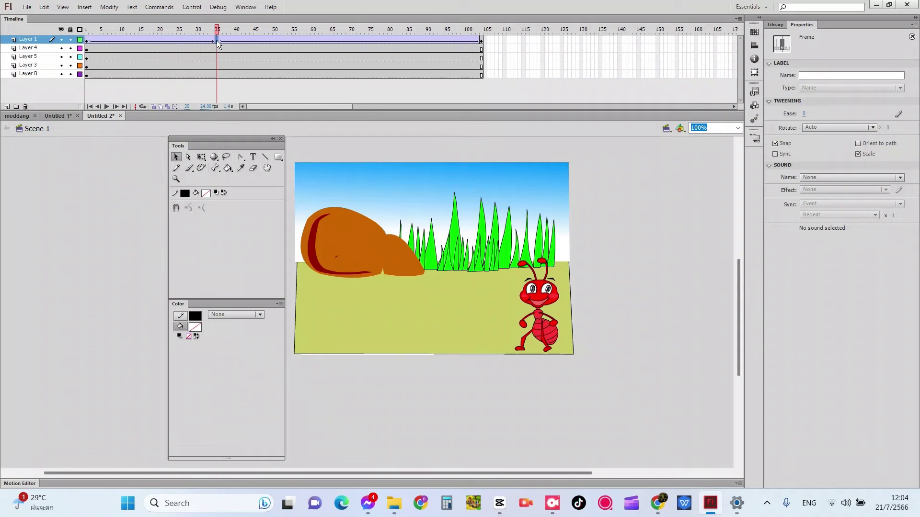
left_click(94, 41)
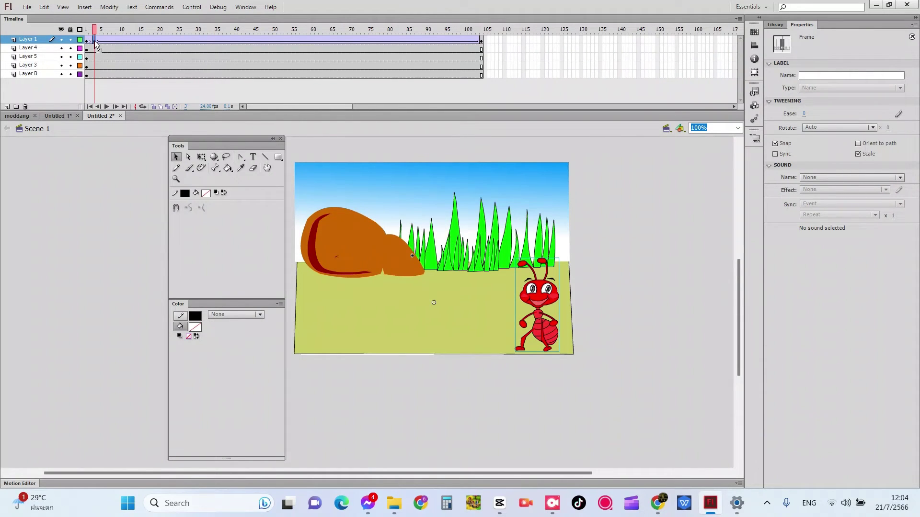
left_click_drag(96, 42, 91, 42)
left_click(91, 42)
Delete the ant from Layer 1's frame 1, move the frame 2 keyframe onto it, and test the movie
left_click(87, 41)
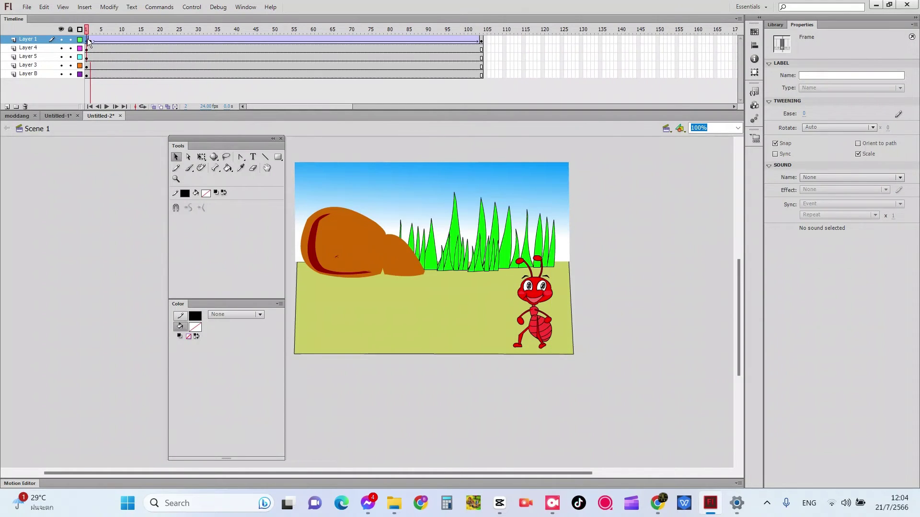
key("Delete")
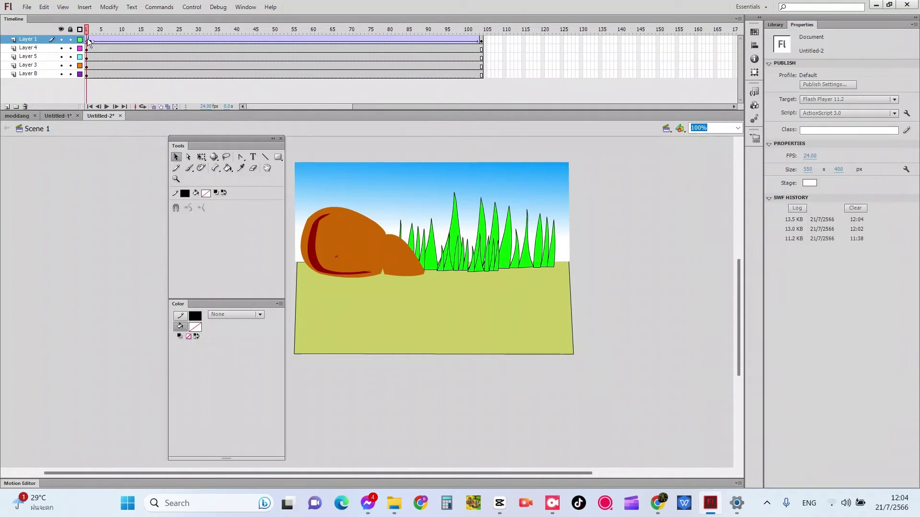
left_click(90, 39)
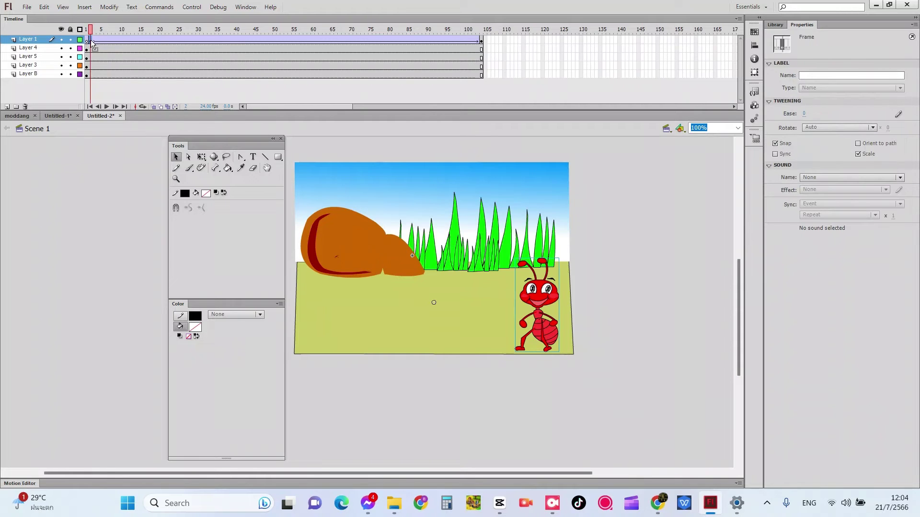
left_click(87, 41)
key("ctrl+Return")
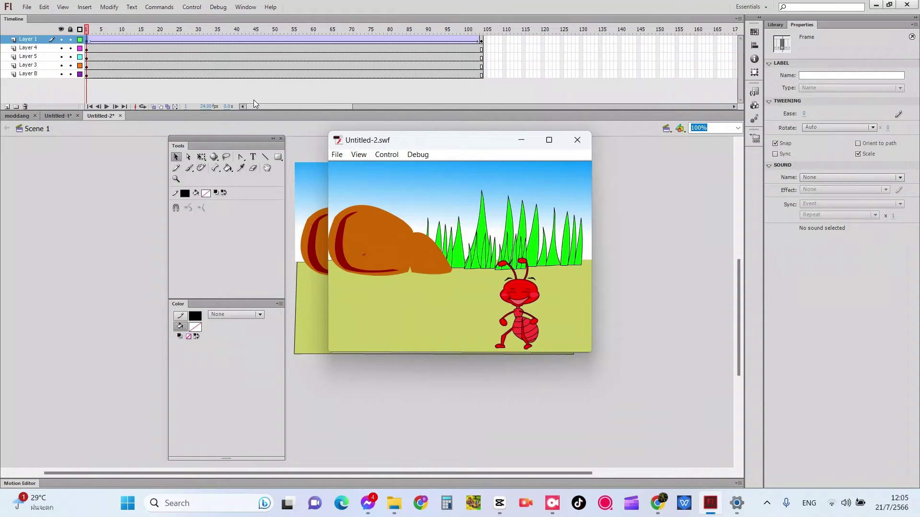
left_click(579, 147)
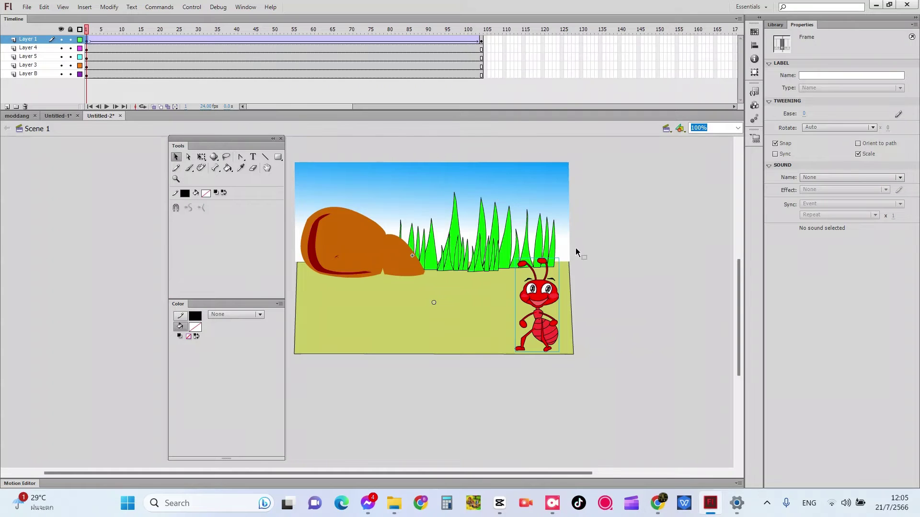
Hide Layers 4, 3 and 8, keeping the grass on Layer 5 and the ant on Layer 1 showing
left_click(61, 57)
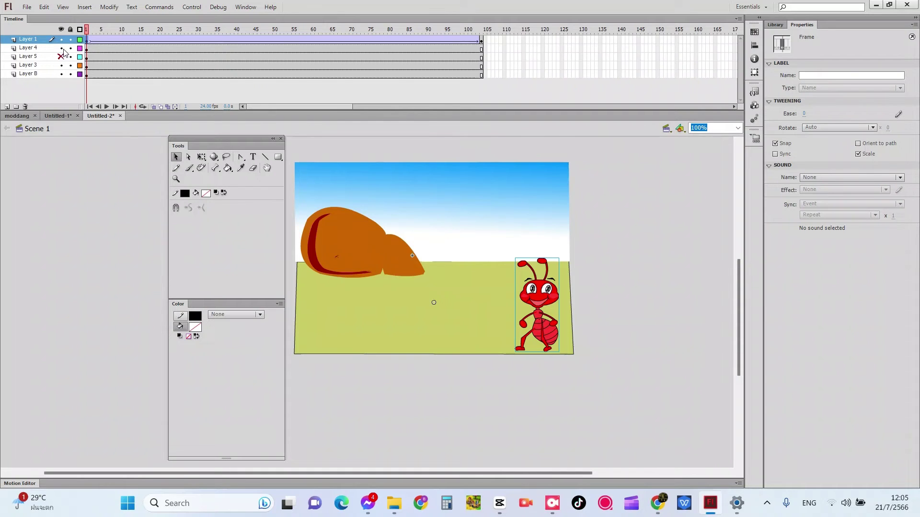
left_click(62, 48)
left_click(61, 56)
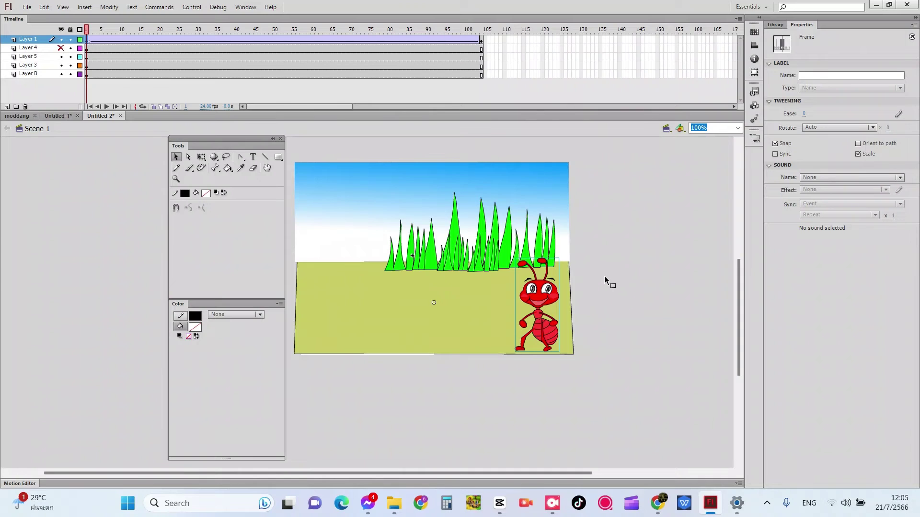
left_click_drag(591, 269, 518, 203)
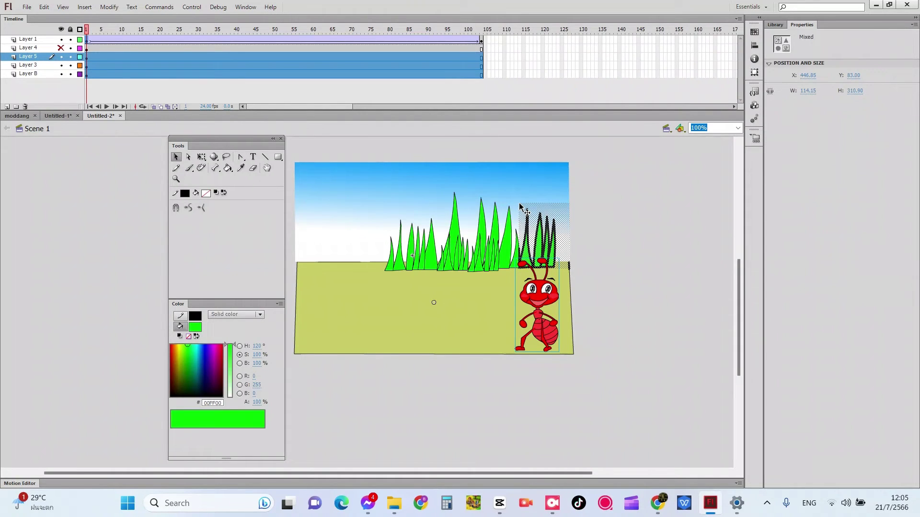
left_click(60, 39)
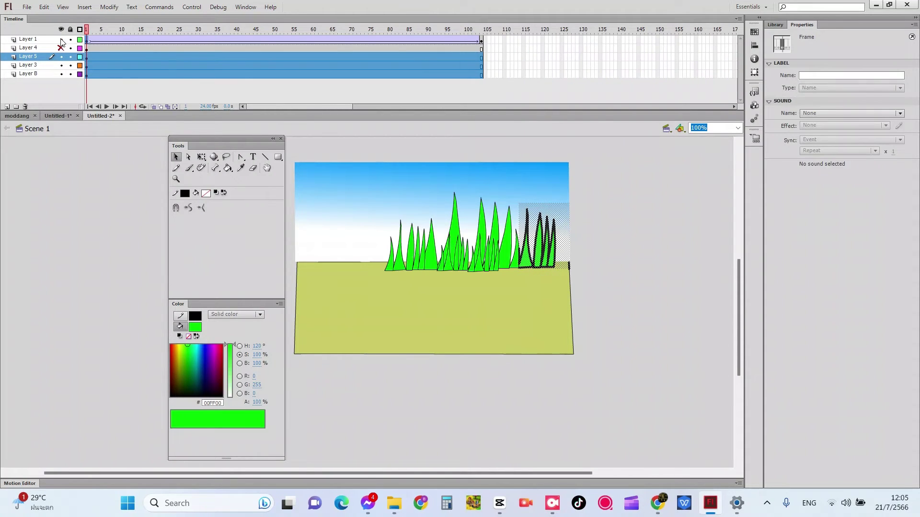
left_click(61, 40)
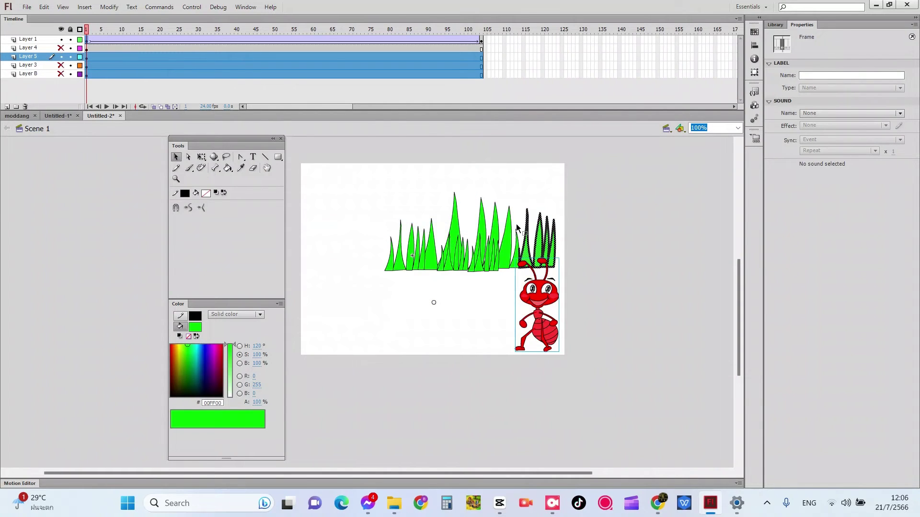
key("ctrl+v")
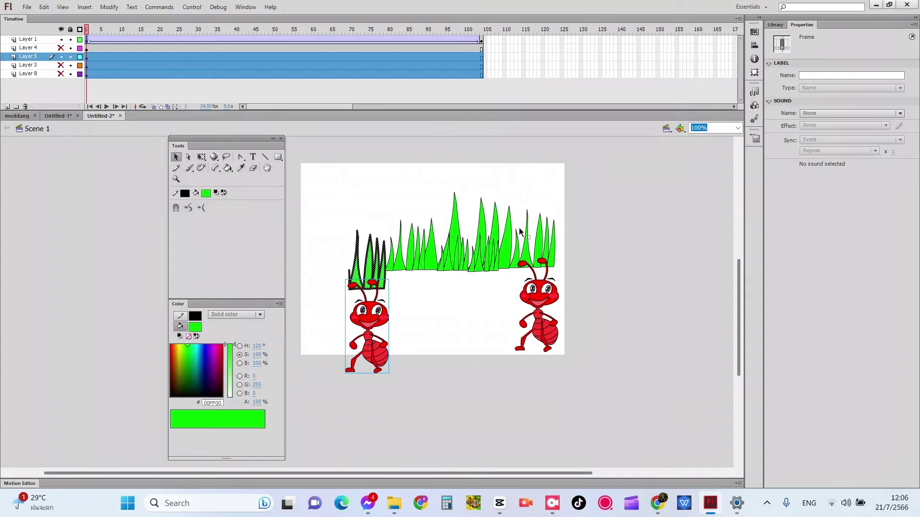
key("ctrl+z")
key("ctrl+shift+v")
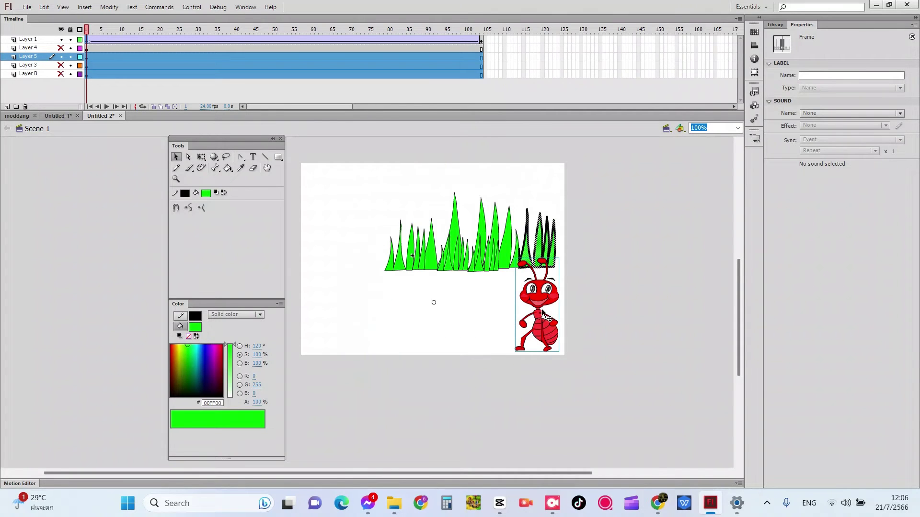
left_click(590, 281)
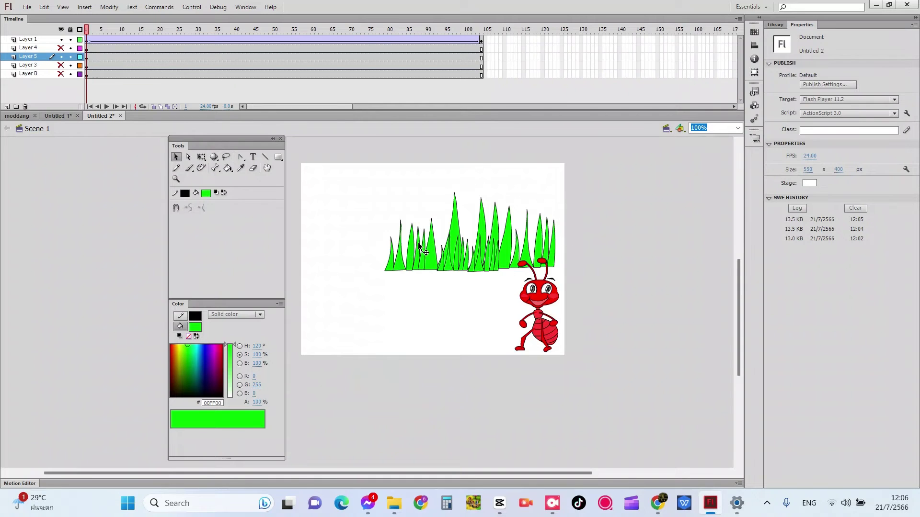
Hide Layer 1, duplicate the three rightmost grass blades and place the copy at the stage's left edge
left_click(61, 39)
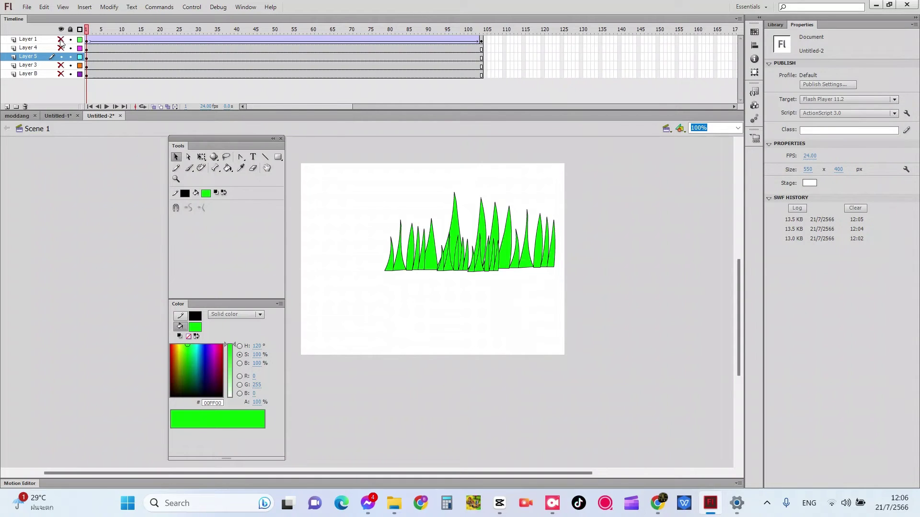
left_click_drag(564, 284, 530, 193)
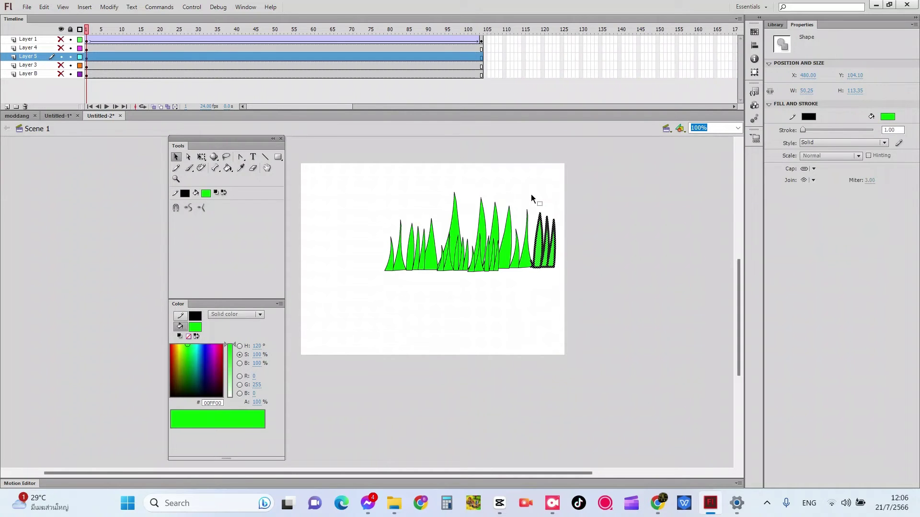
key("ctrl+z")
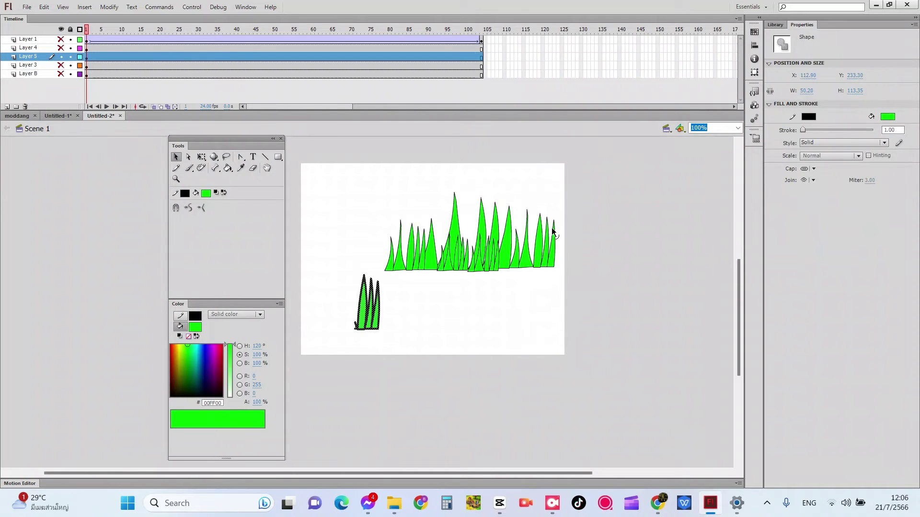
left_click_drag(373, 315, 570, 248)
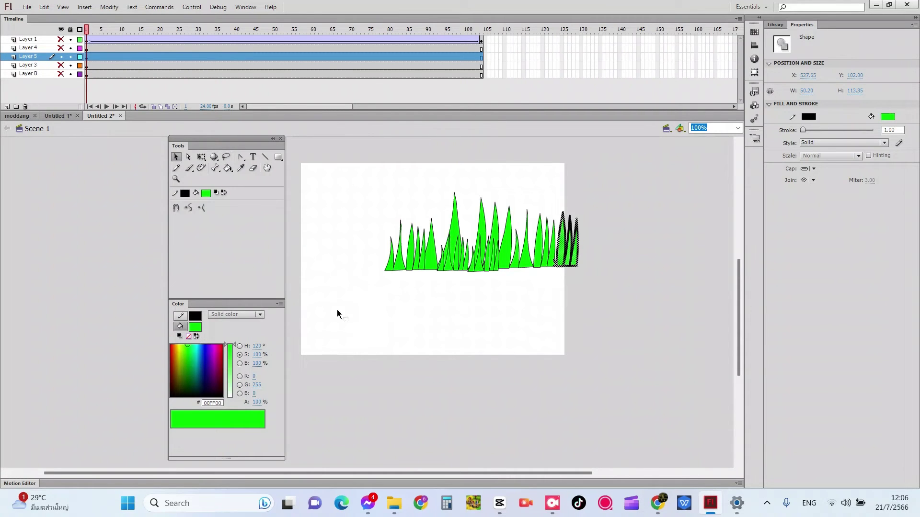
mouse_move(569, 259)
left_mouse_down()
mouse_move(385, 285)
mouse_move(316, 275)
mouse_move(314, 252)
left_mouse_up()
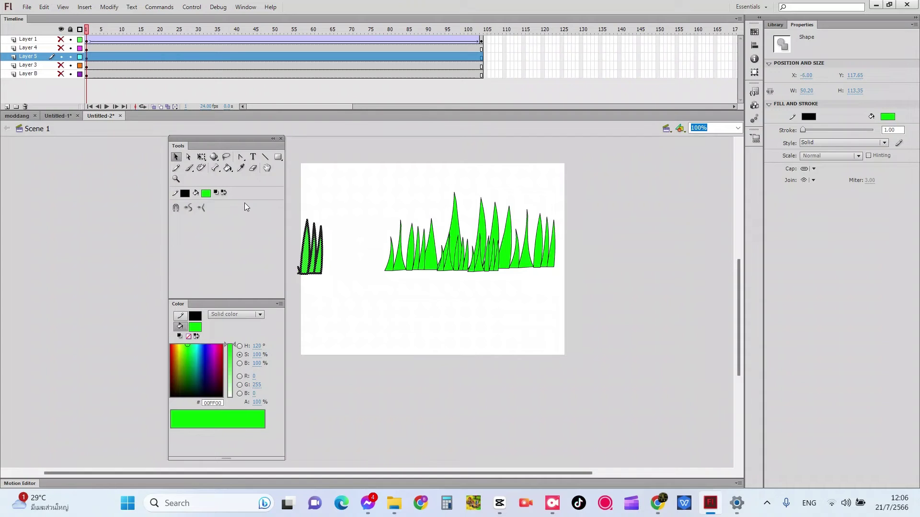
Scale the copied grass clump to about 43 by 80 px and delete the stray bit at its lower left corner
key("q")
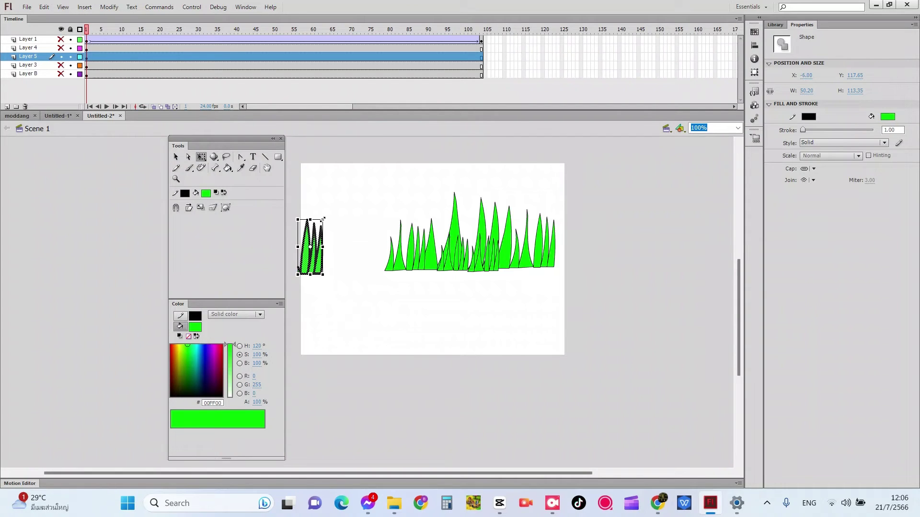
left_click_drag(322, 219, 319, 235)
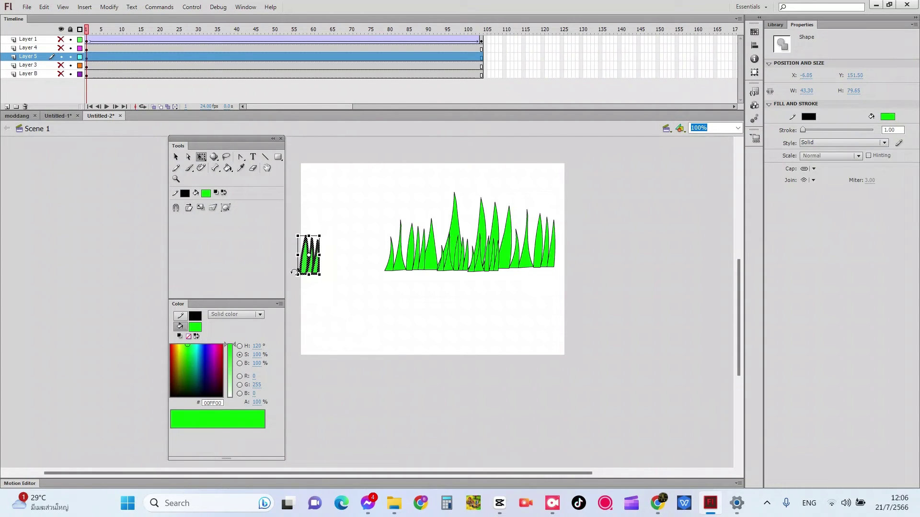
left_click(317, 302)
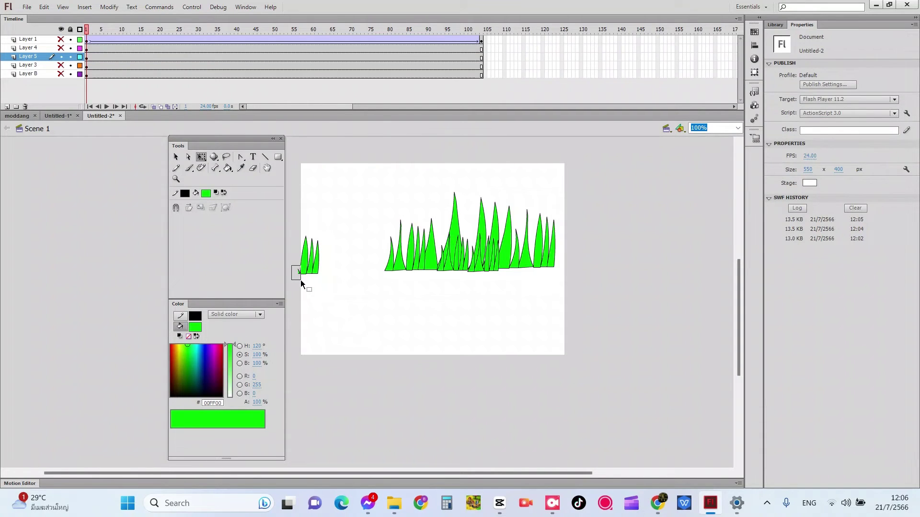
left_click_drag(300, 280, 293, 269)
key("Delete")
left_click_drag(563, 274, 298, 225)
key("ctrl+a")
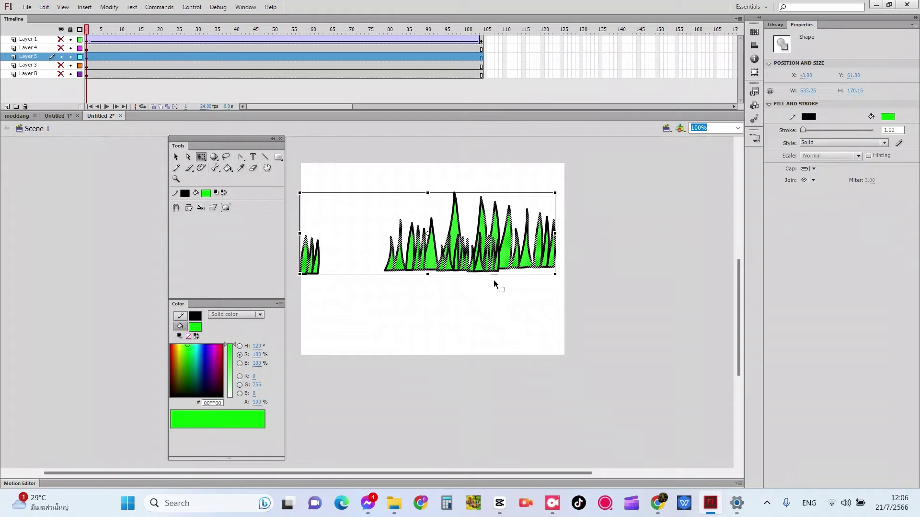
left_click(584, 270)
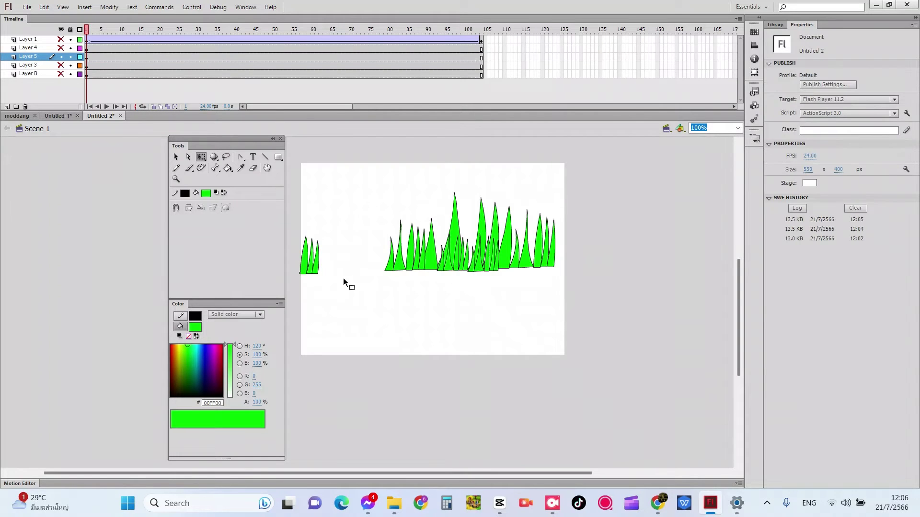
Duplicate the small clump, place the copy at the grass's right end and shrink it to about 22 by 65 px
left_click_drag(344, 278, 282, 227)
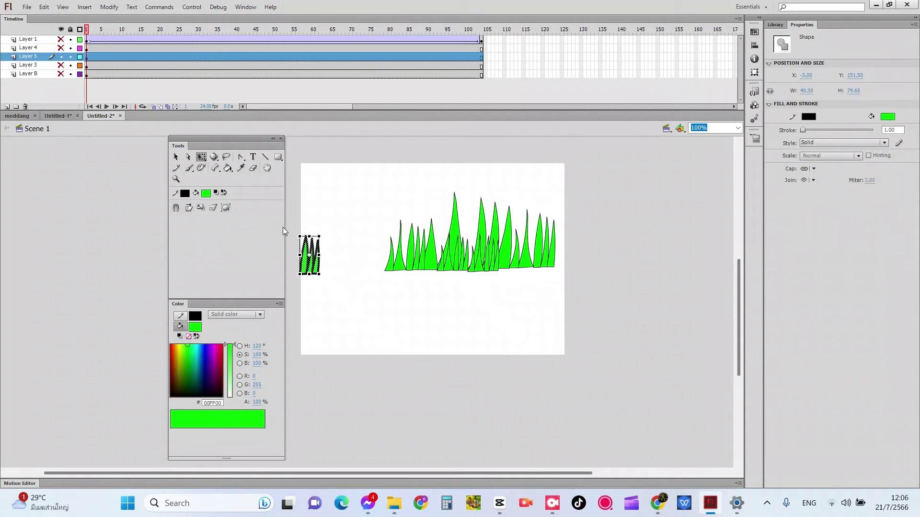
key("ctrl+c")
key("ctrl+v")
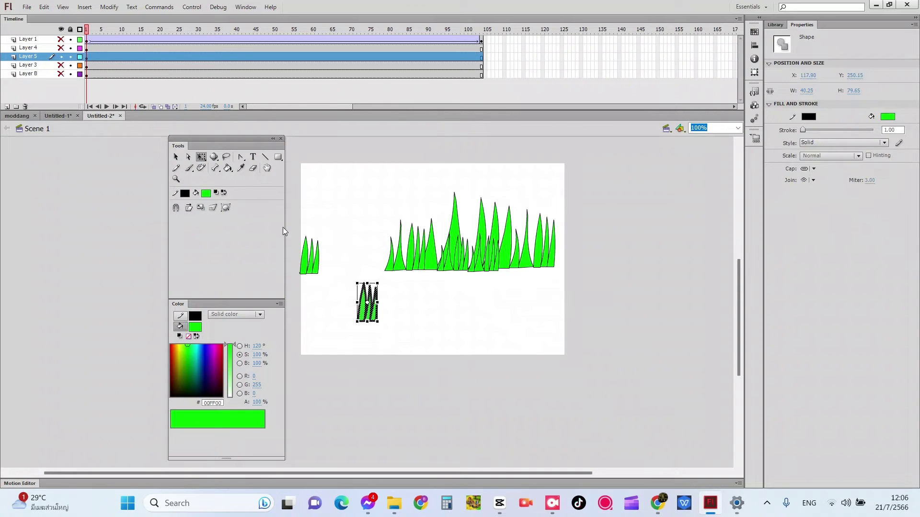
left_click_drag(378, 316, 559, 263)
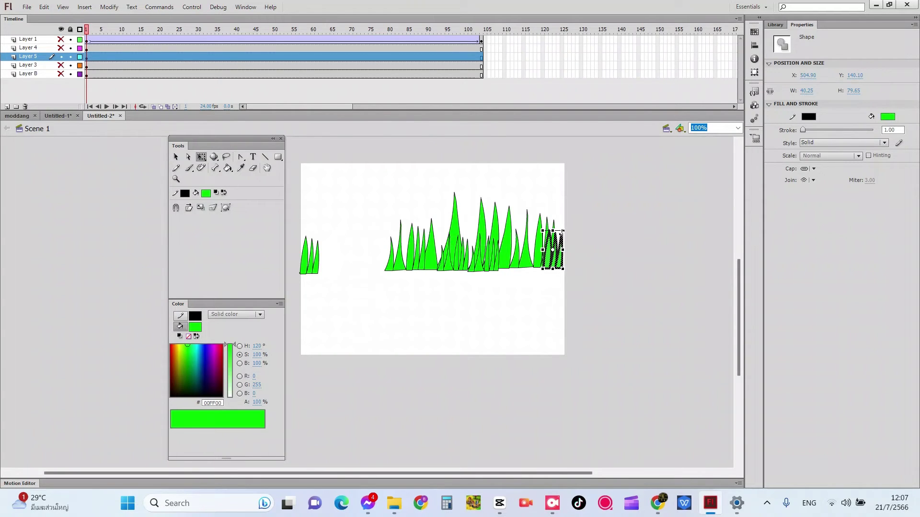
left_click_drag(562, 231, 554, 253)
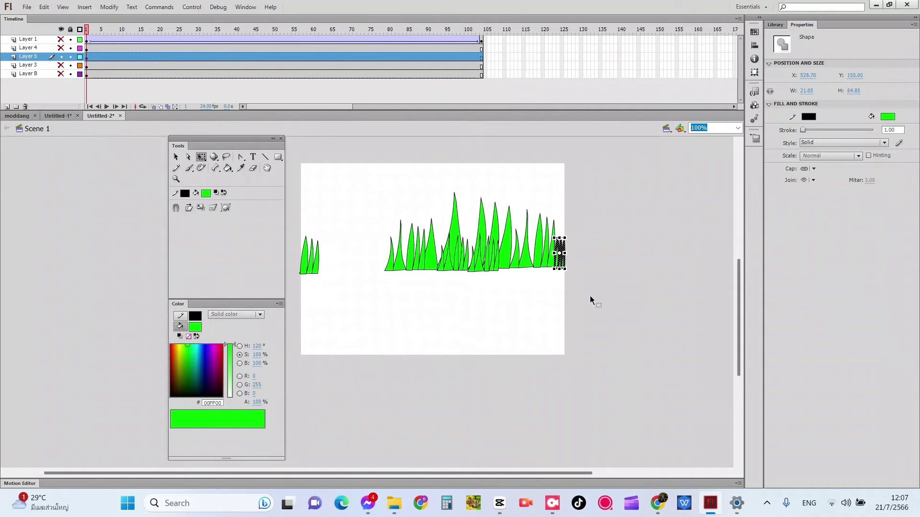
Convert all the grass on Layer 5 into a single movie clip symbol and show the Library
left_click_drag(591, 299, 278, 186)
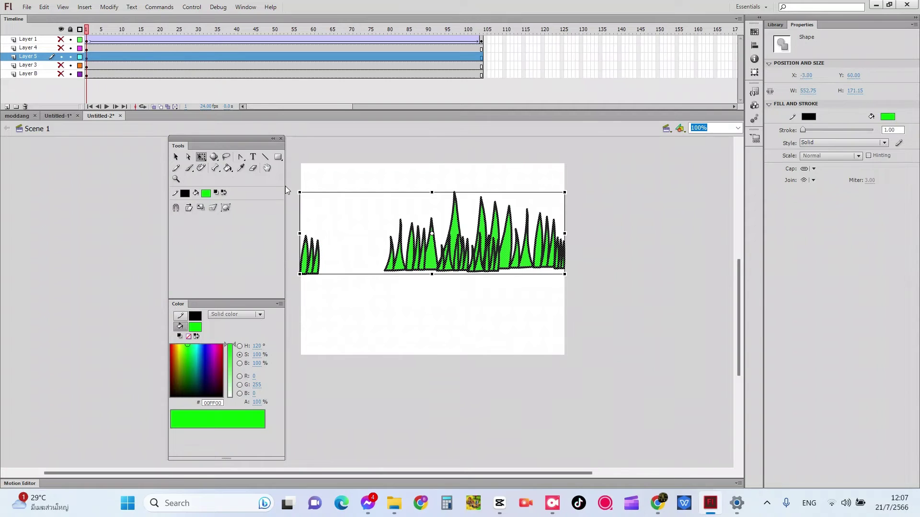
left_click(601, 277)
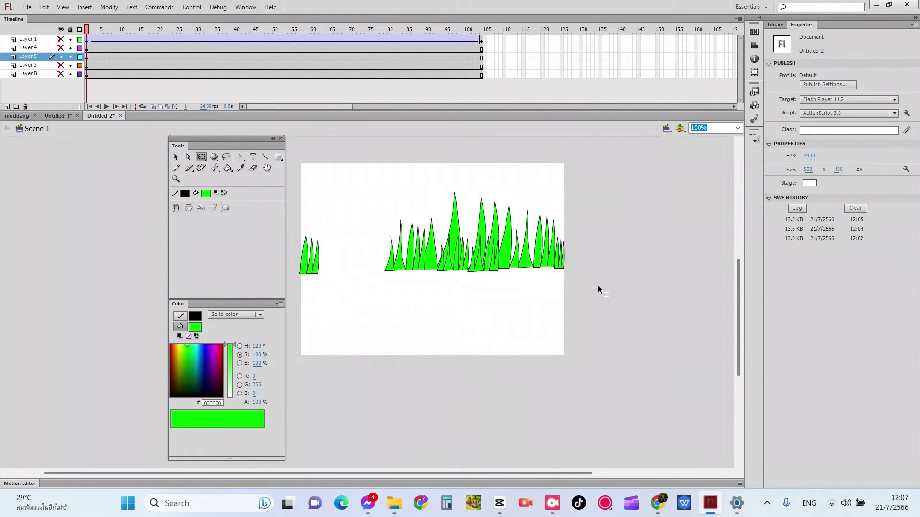
left_click_drag(597, 285, 283, 182)
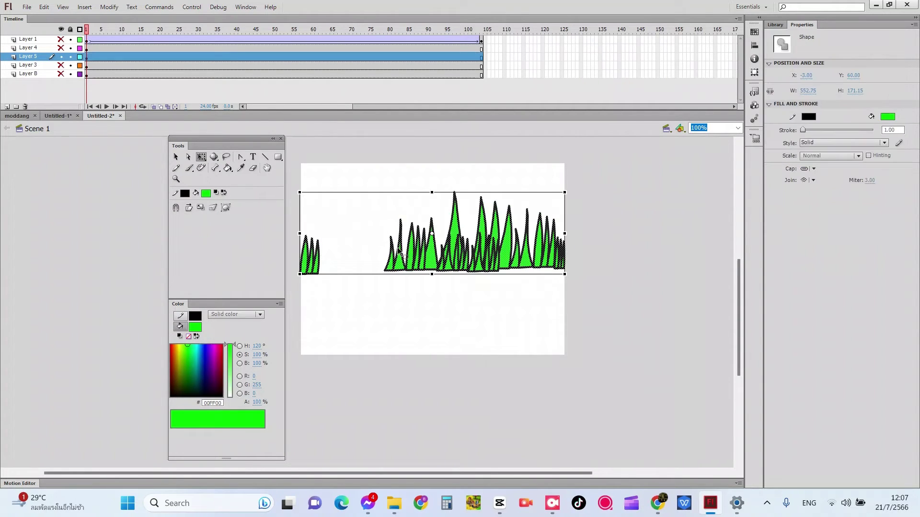
right_click(408, 254)
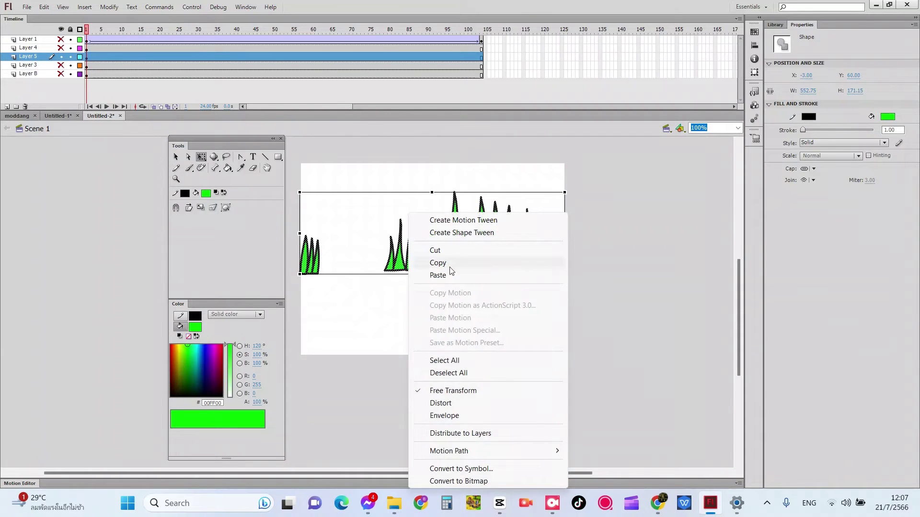
left_click(481, 469)
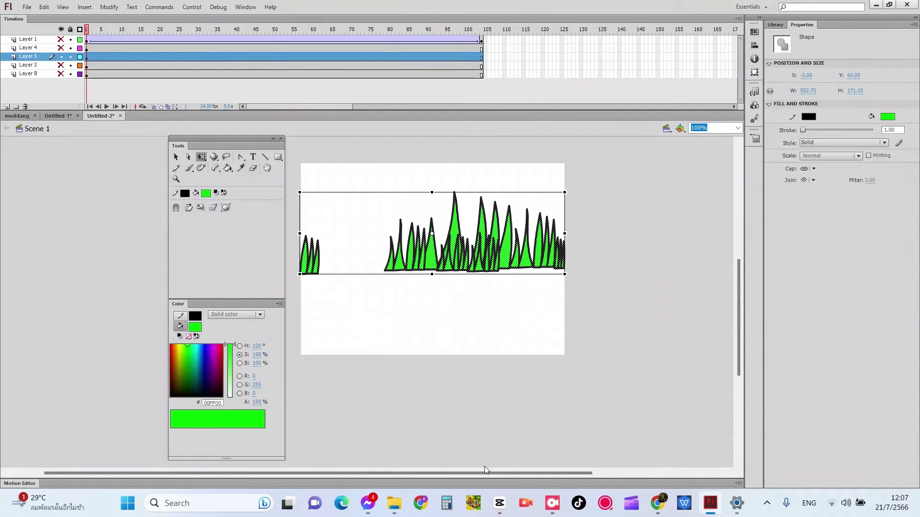
key("Return")
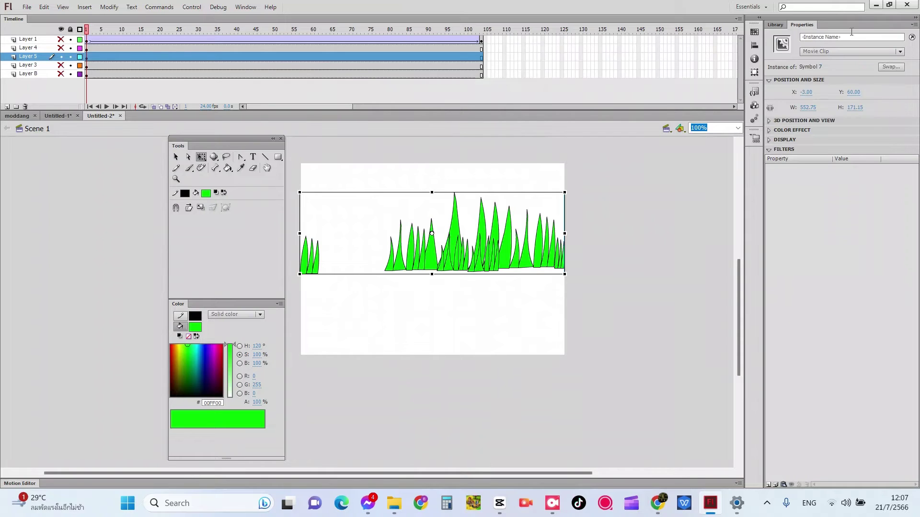
left_click(774, 25)
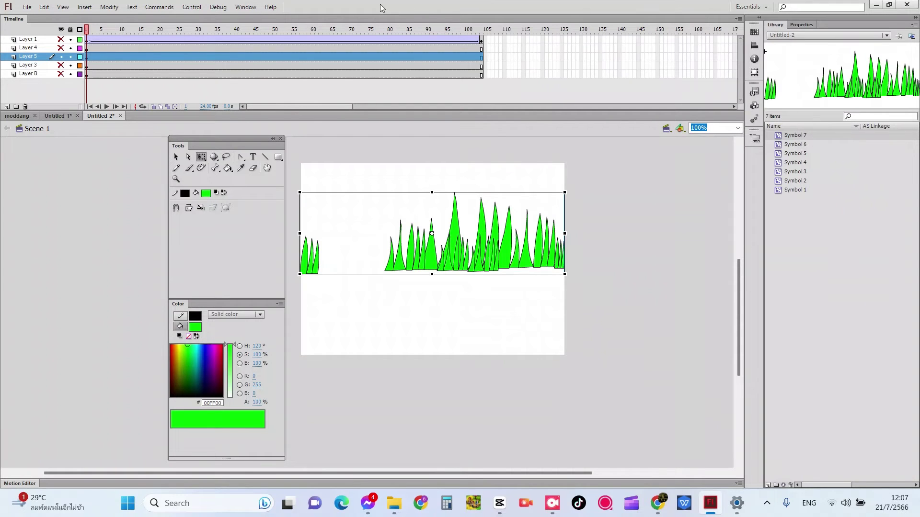
left_click(66, 10)
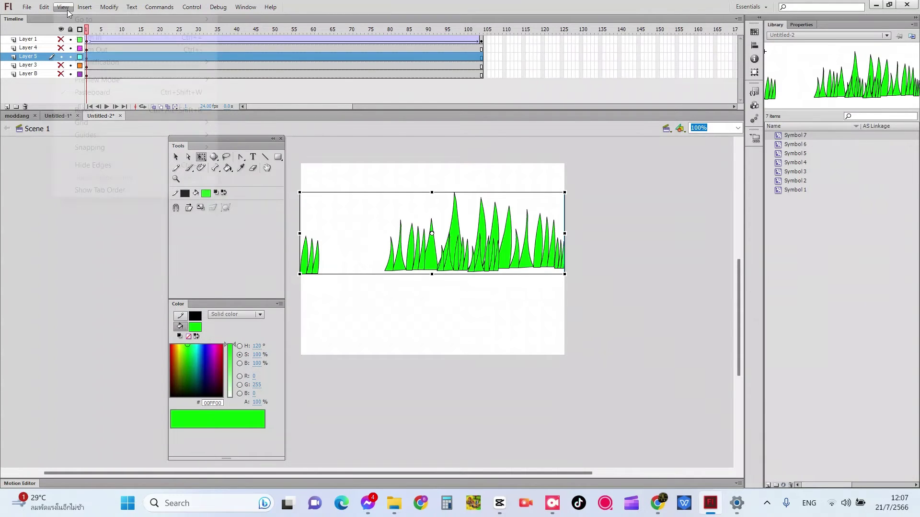
left_click(64, 8)
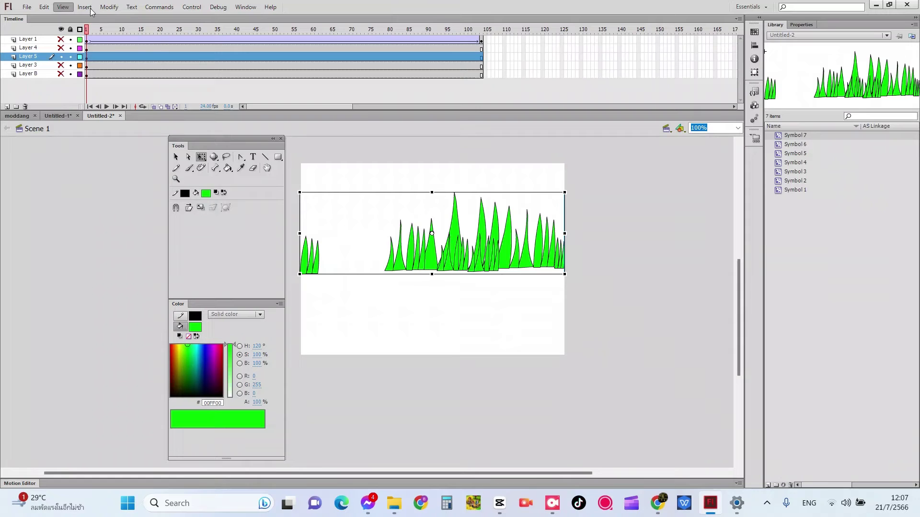
left_click(246, 8)
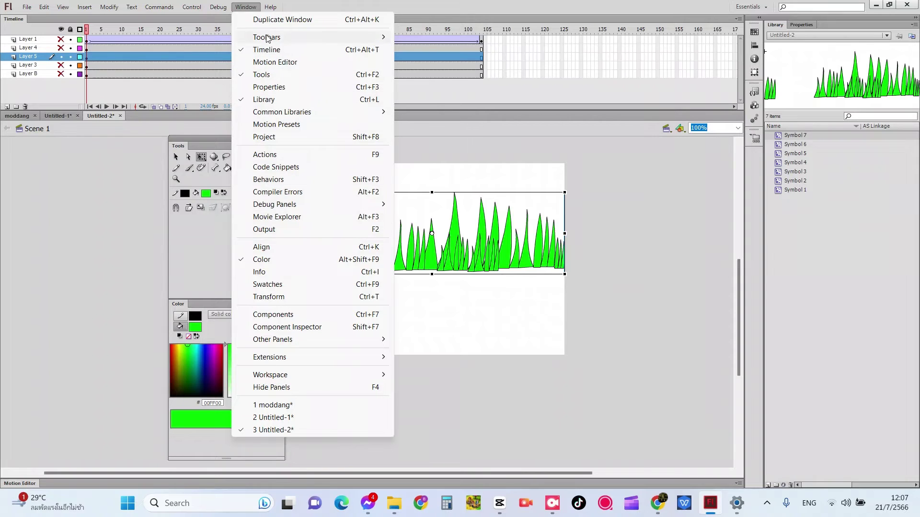
mouse_move(284, 42)
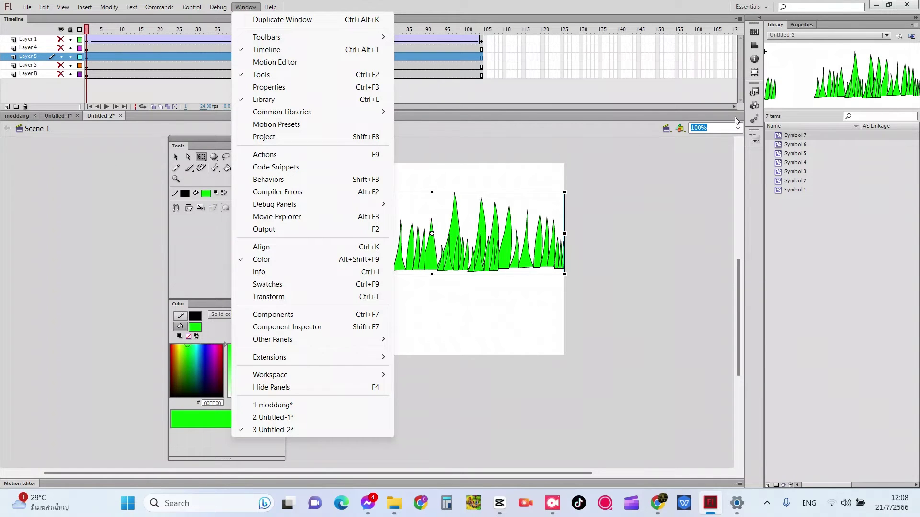
left_click(669, 200)
left_click(668, 200)
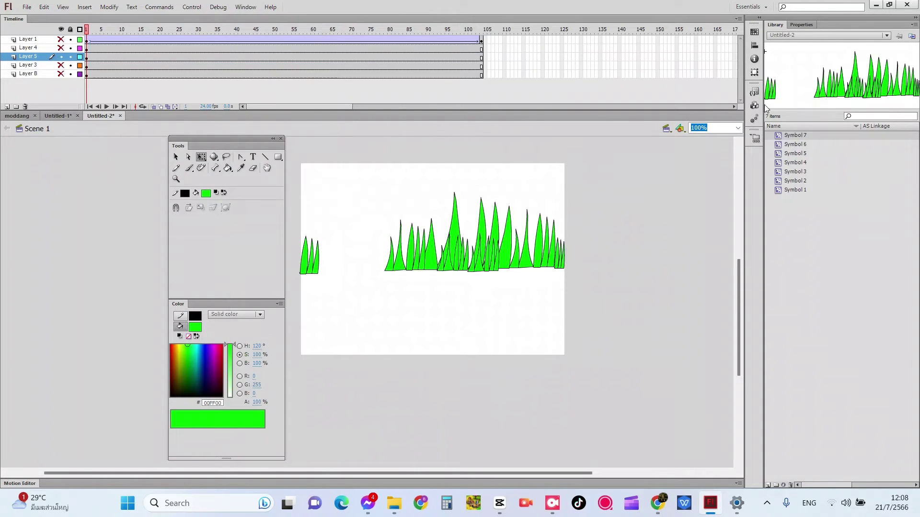
Open the grass symbol, Symbol 7, from the Library for editing
double_click(845, 82)
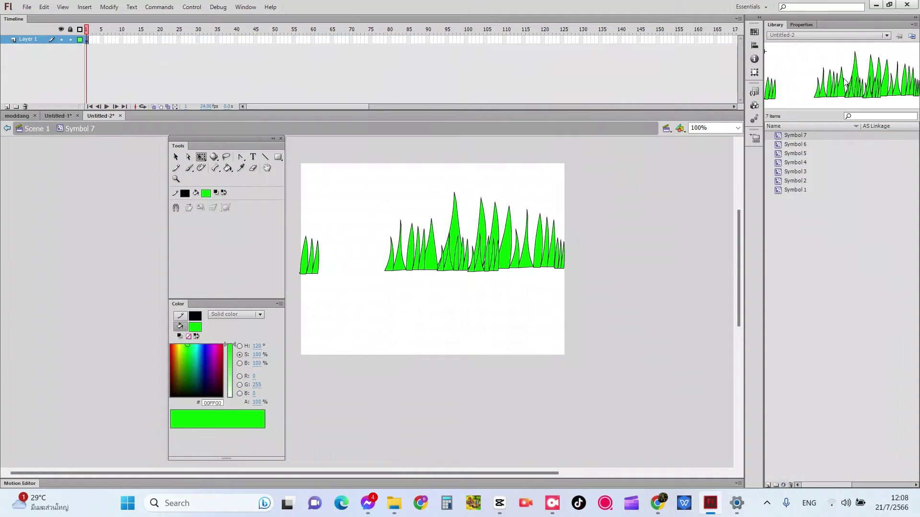
Insert a keyframe at frame 50 of the grass symbol's Layer 1 and deselect the artwork
key("ctrl+a")
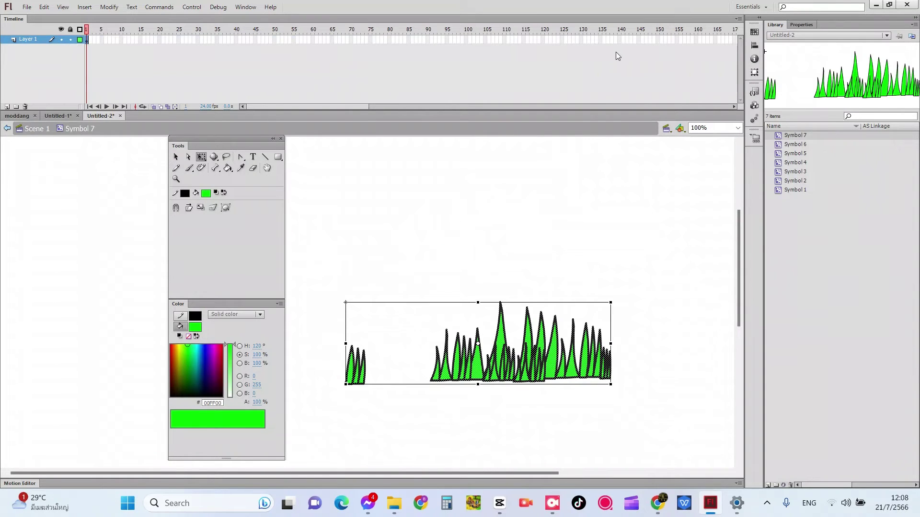
right_click(276, 39)
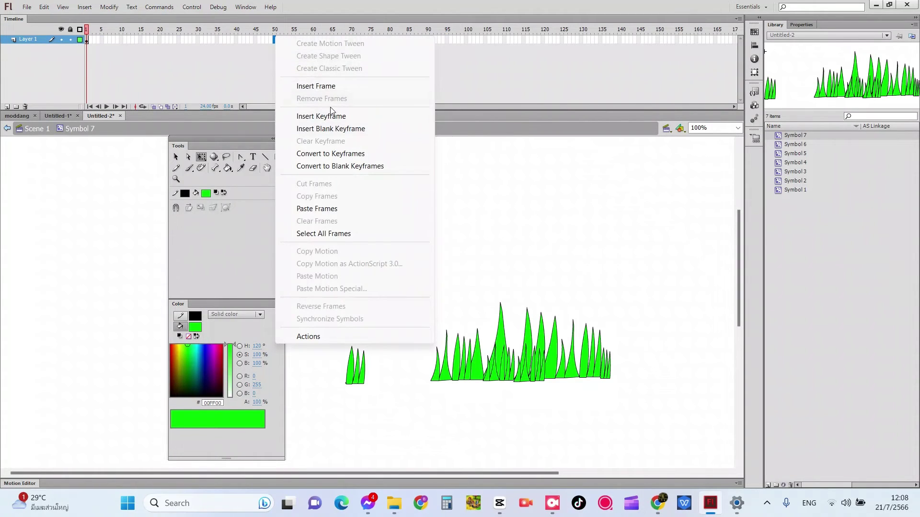
left_click(334, 115)
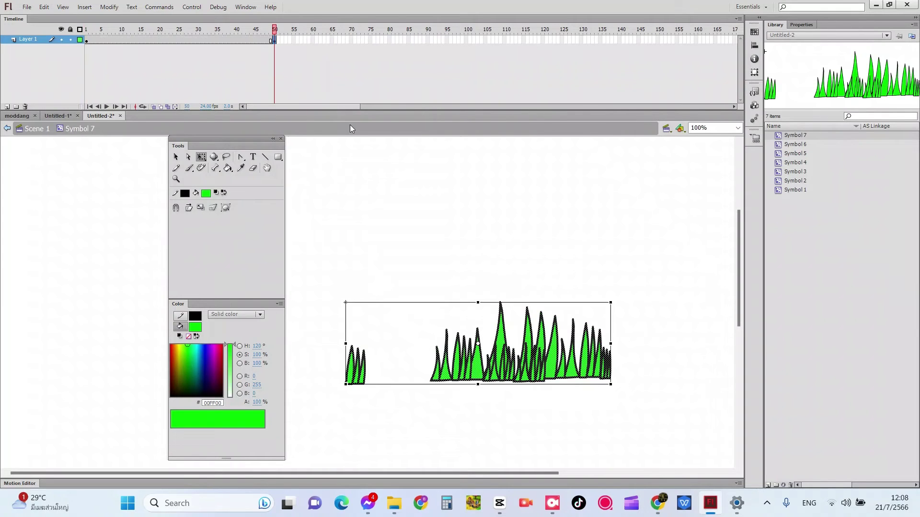
left_click(682, 346)
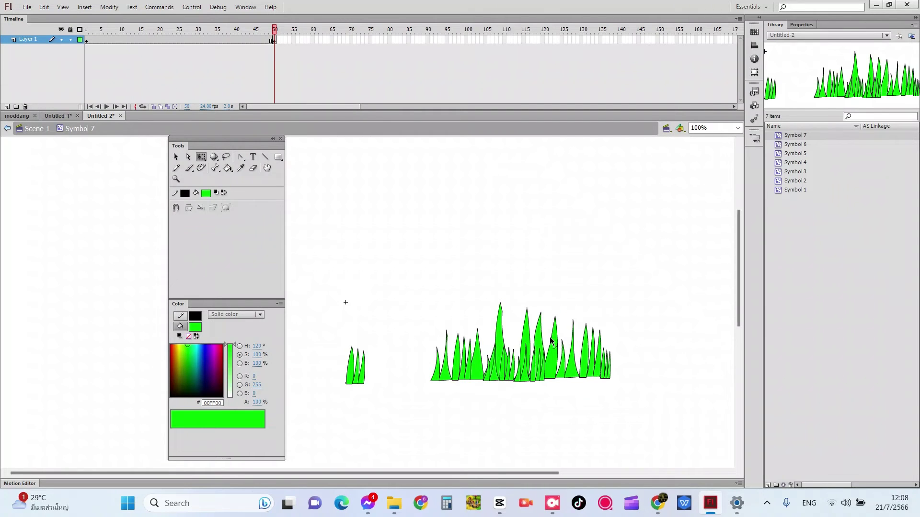
Bend the edges of the individual grass blades on frame 50 so they lean and curve as if blown by wind
left_click_drag(550, 337, 545, 340)
left_click_drag(551, 348, 570, 360)
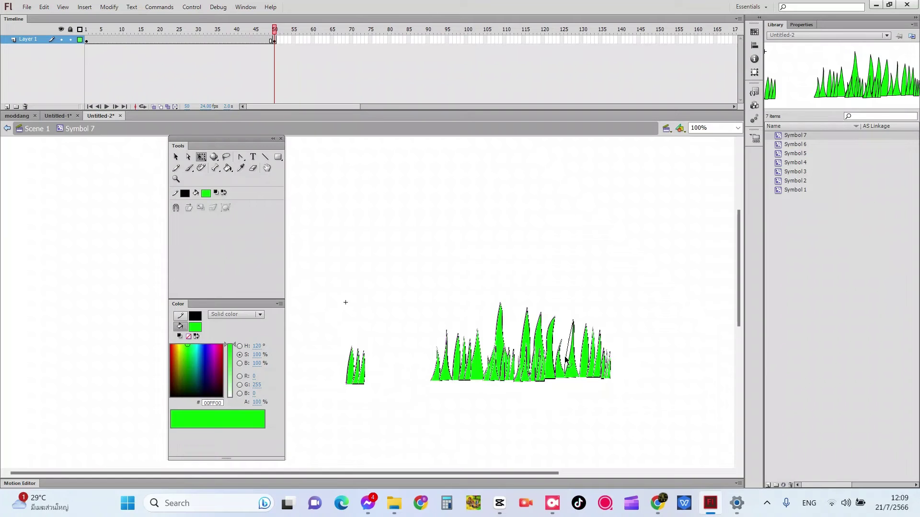
key("ctrl+a")
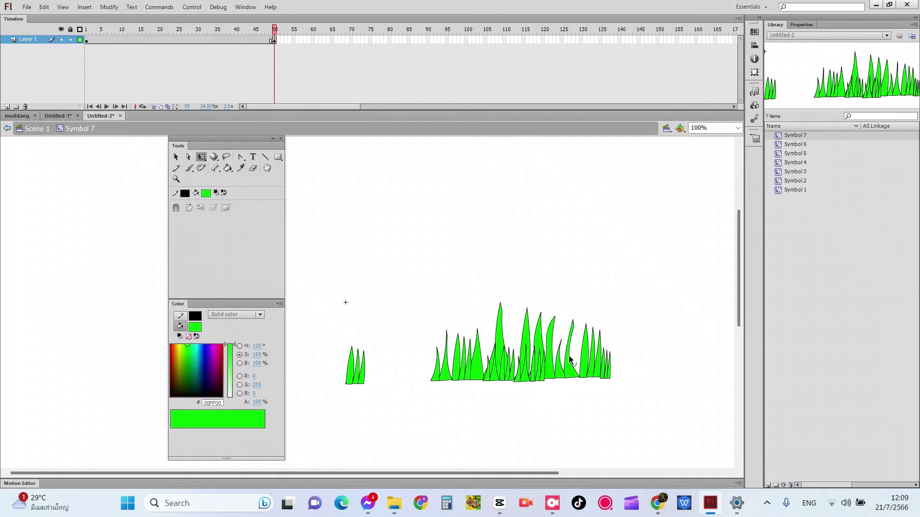
key("ctrl+shift+a")
left_click_drag(585, 349, 578, 347)
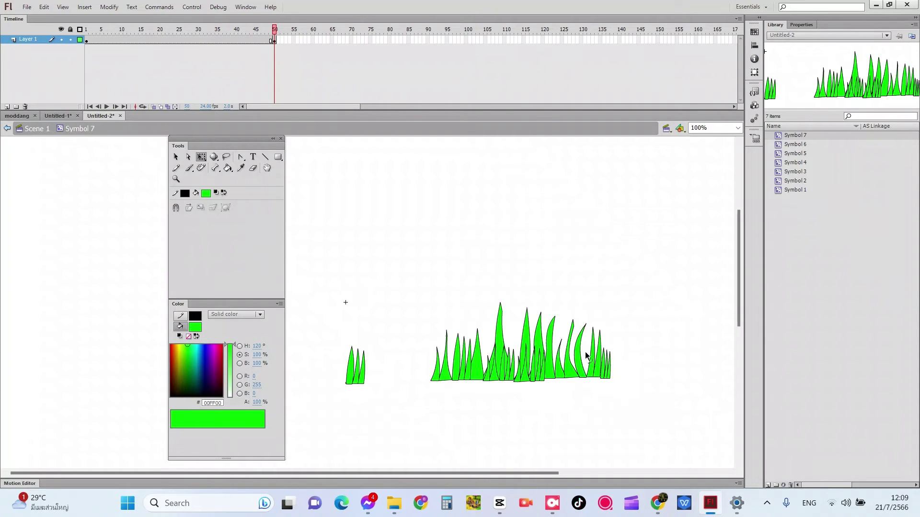
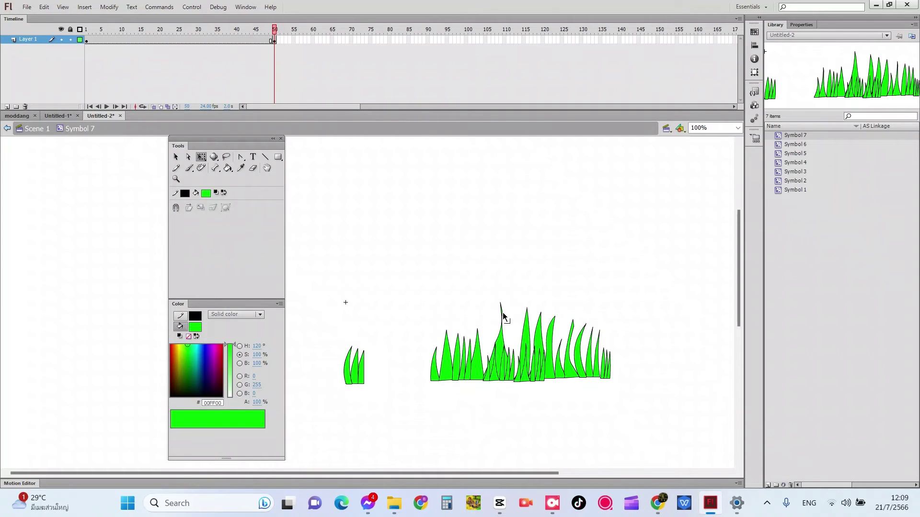
left_click_drag(489, 290, 508, 323)
Try a shape tween between the grass keyframes at frames 1 and 50
left_click(229, 40)
right_click(229, 41)
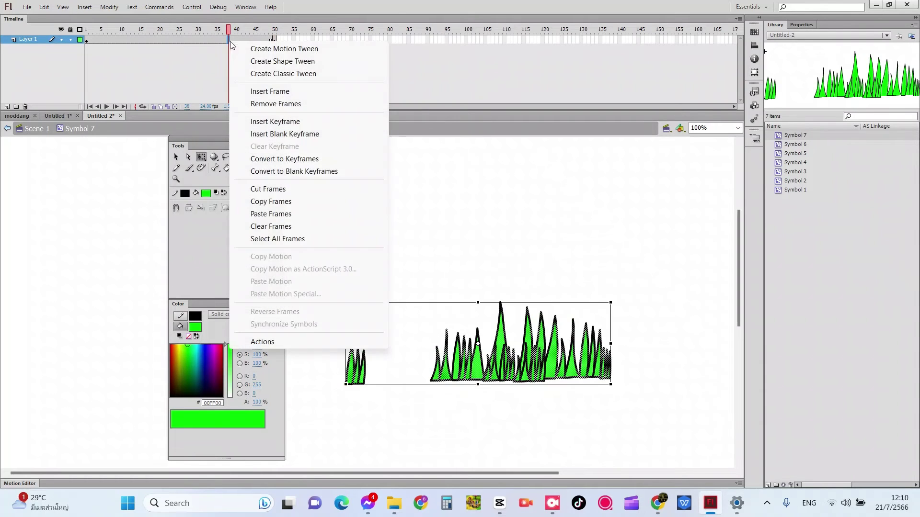
left_click(269, 63)
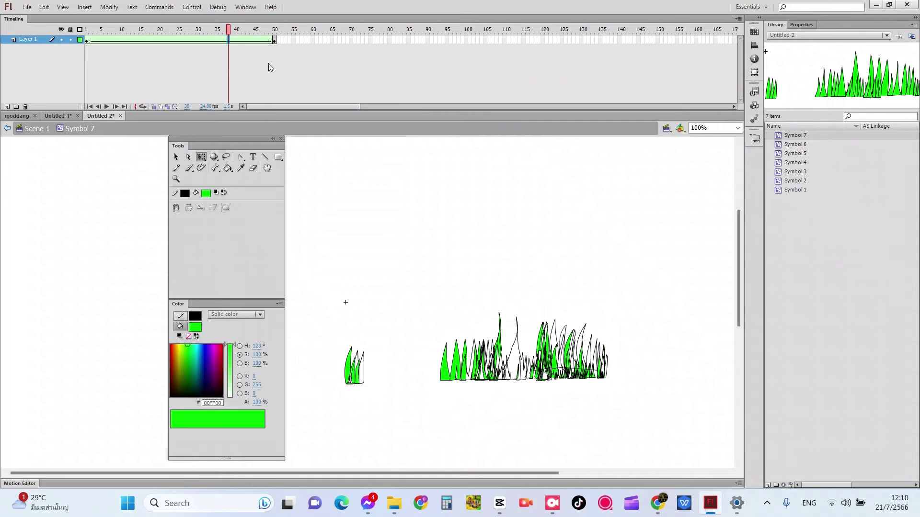
Test the movie to check how the grass animates in the ant scene, and close the preview
key("ctrl+Return")
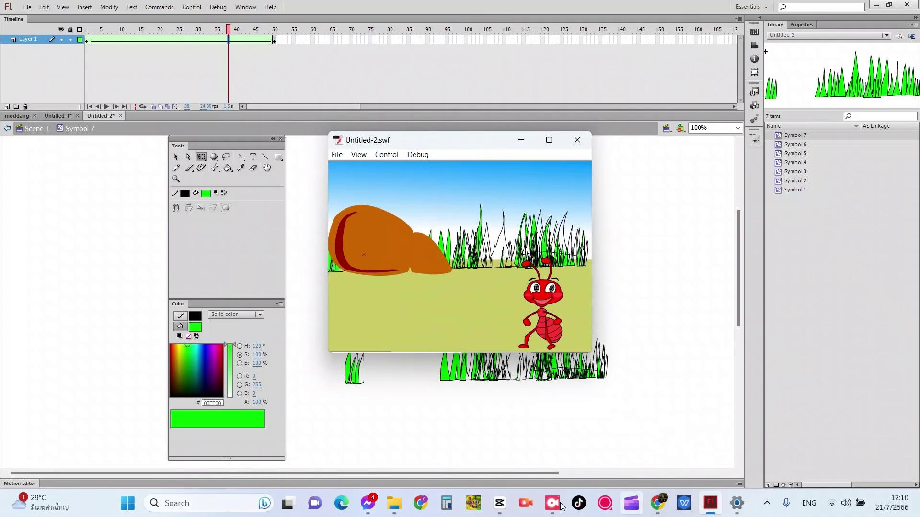
mouse_move(555, 504)
left_click(538, 445)
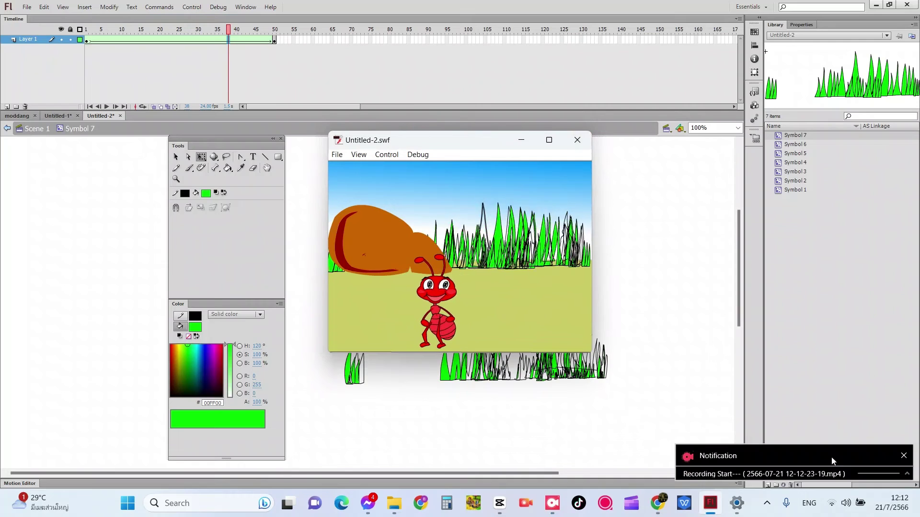
left_click(905, 455)
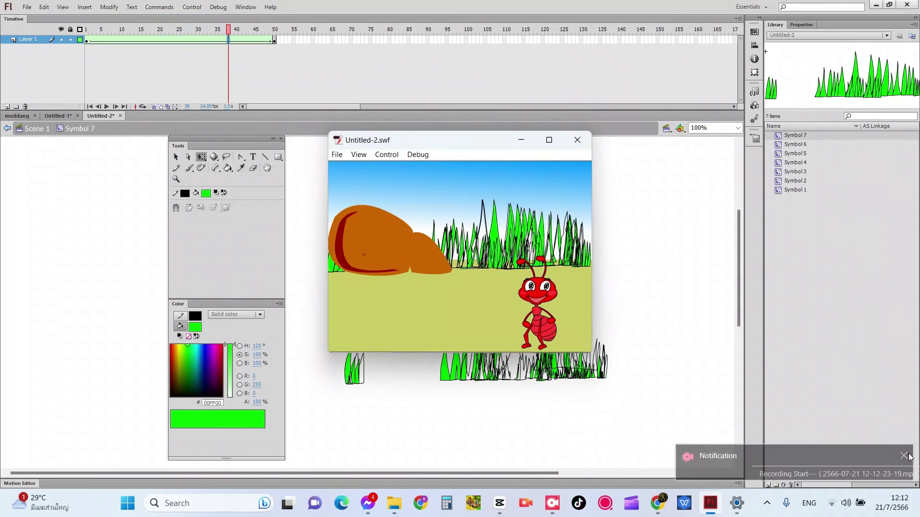
left_click(577, 139)
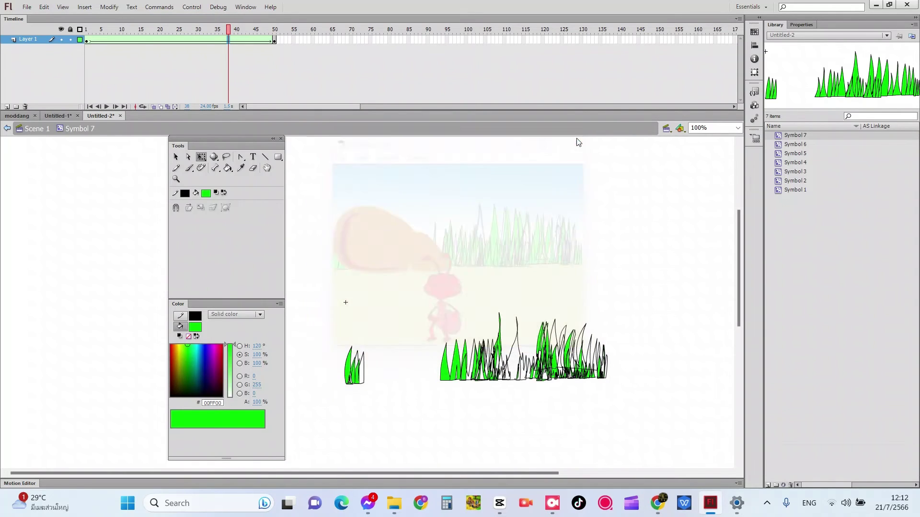
Examine the tweened grass at several frames between the keyframes at frames 1 and 50
left_click(131, 37)
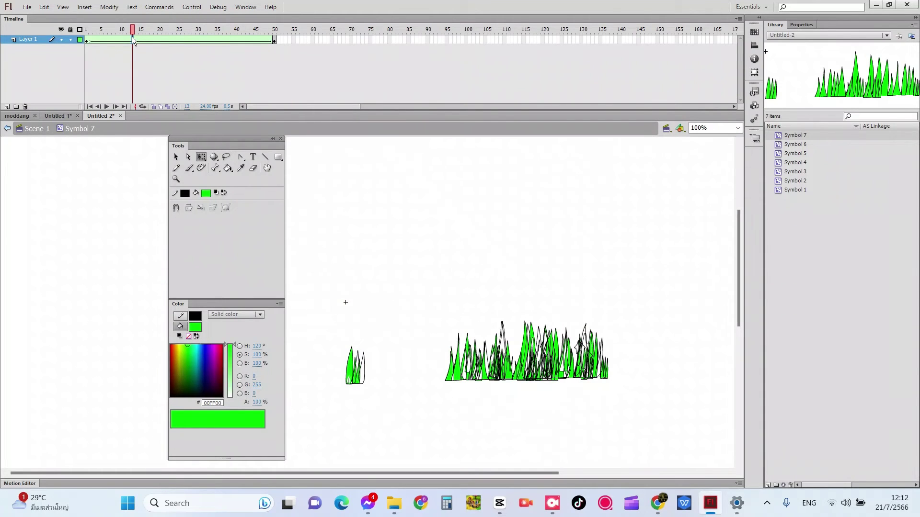
left_click(98, 38)
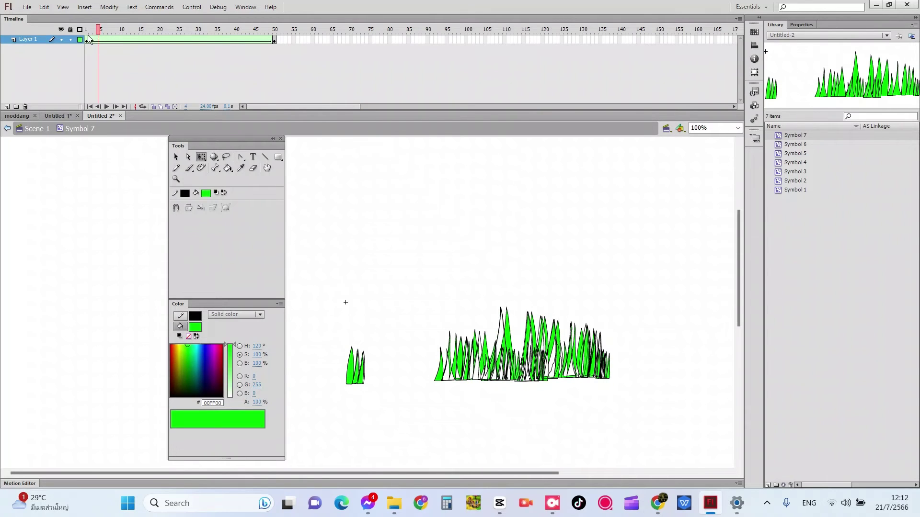
left_click(88, 38)
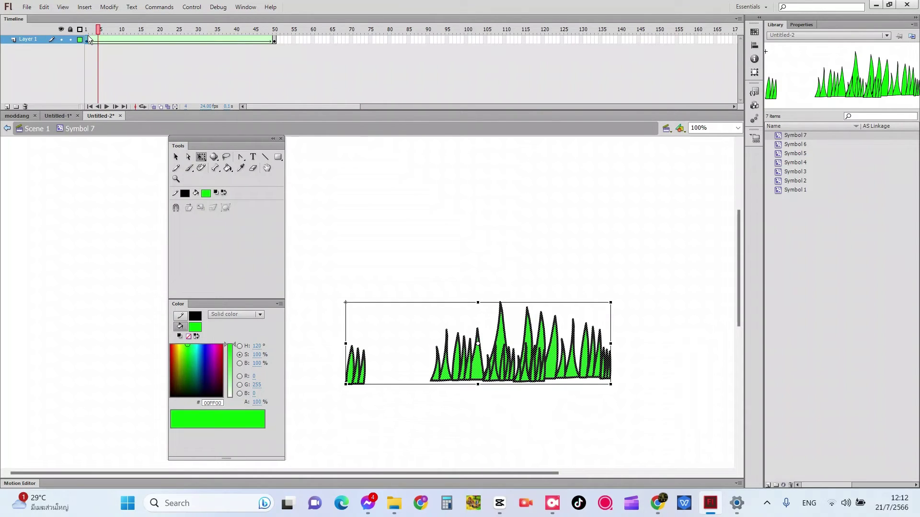
left_click(274, 39)
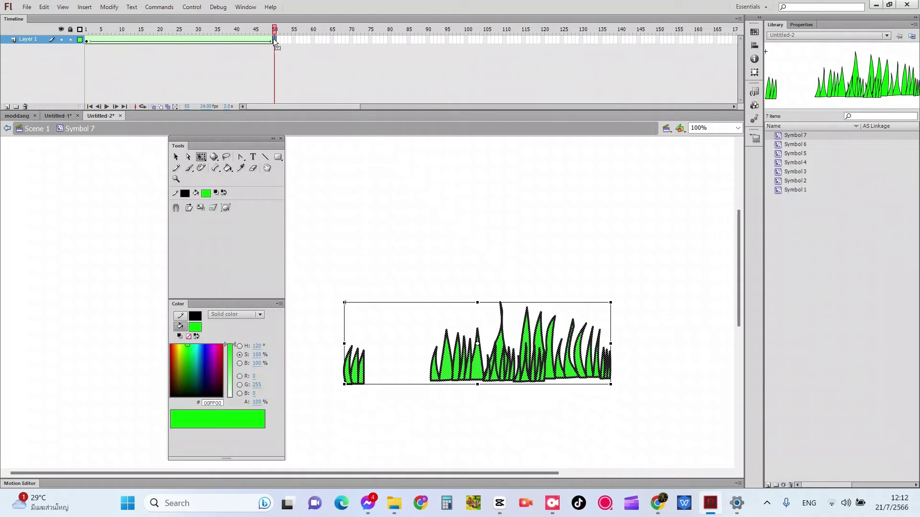
left_click(236, 39)
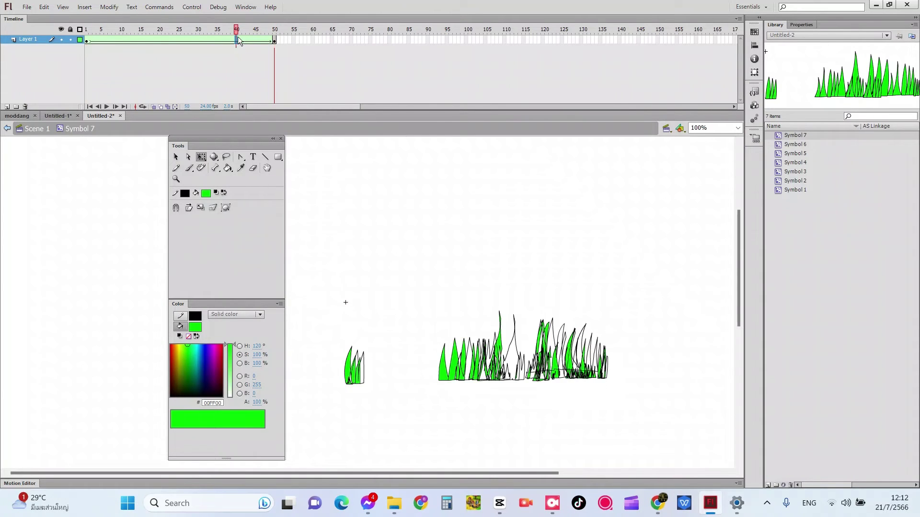
left_click(194, 40)
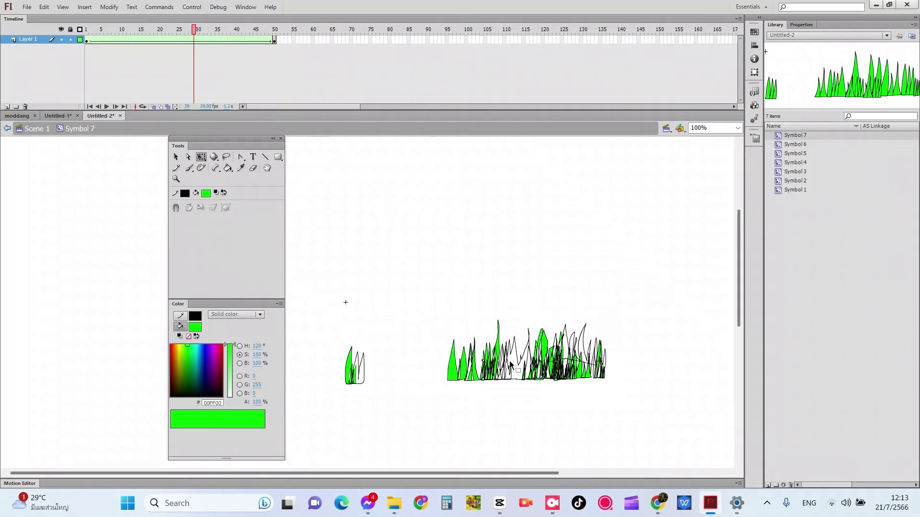
Remove the shape tween from Layer 1 and create a motion tween on the frames before the frame 50 keyframe
right_click(251, 41)
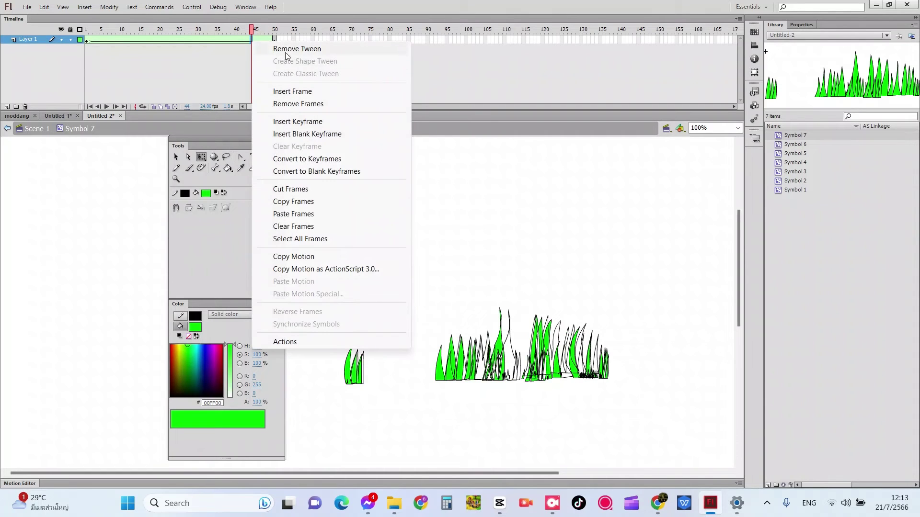
left_click(286, 52)
right_click(258, 39)
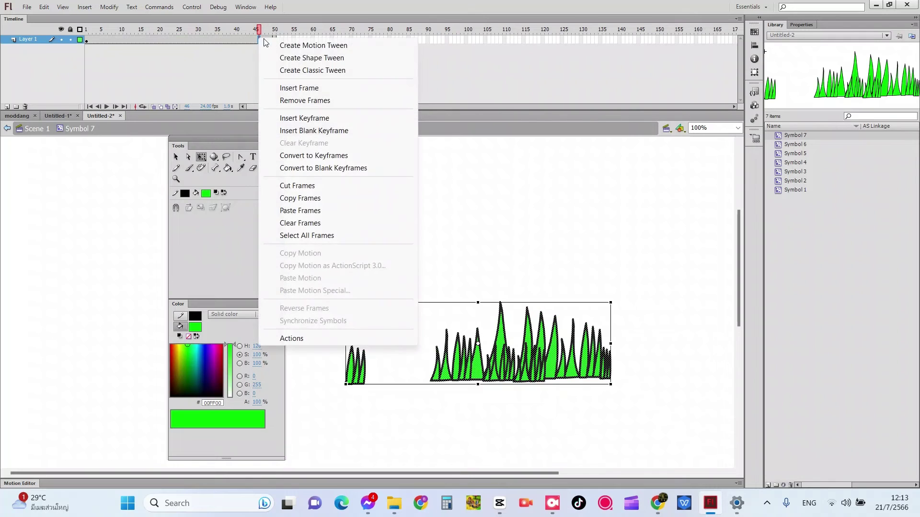
left_click(311, 46)
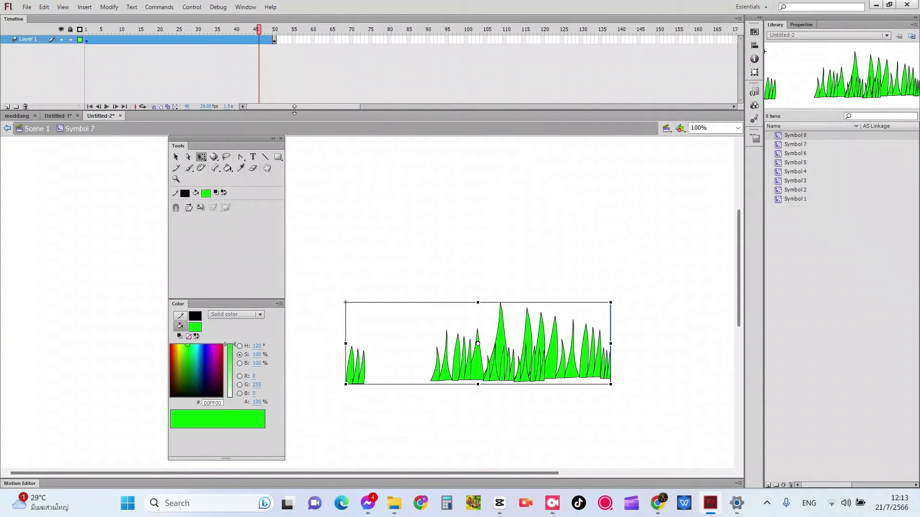
Play the grass symbol's timeline, test the whole movie and close the preview
key("Return")
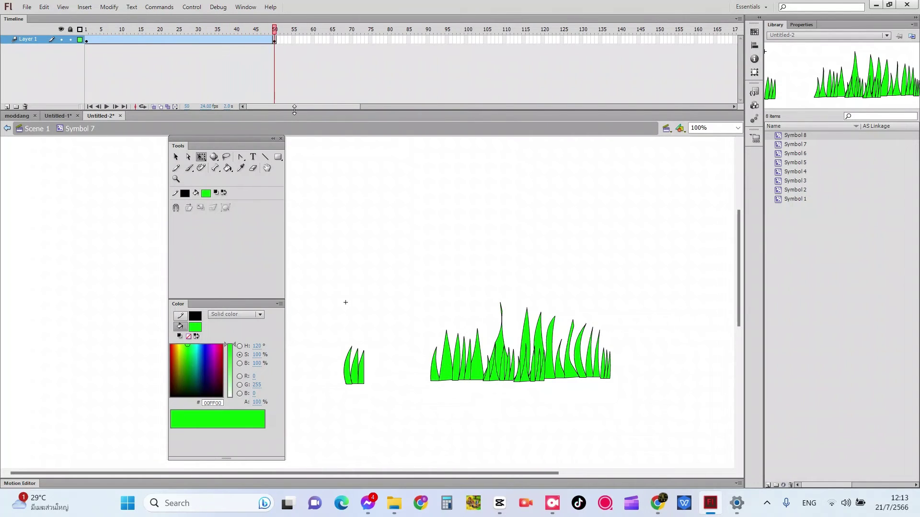
key("ctrl+Return")
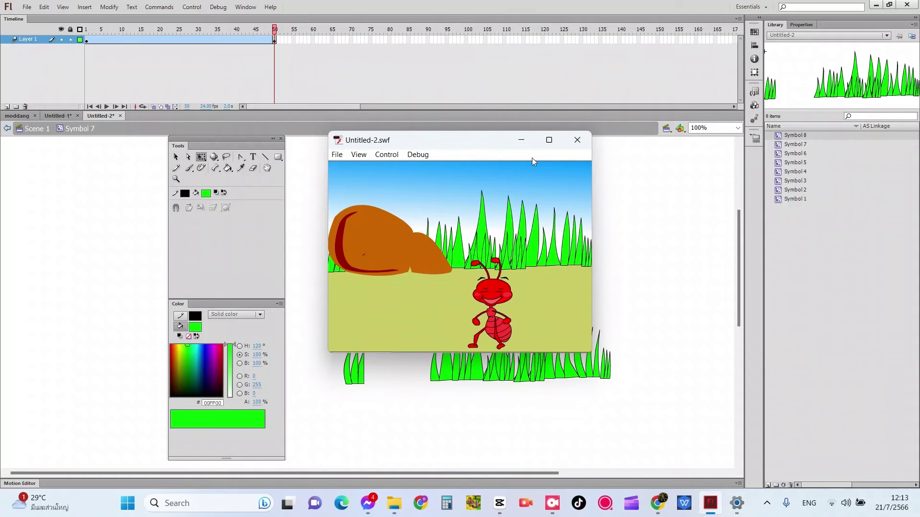
left_click(578, 140)
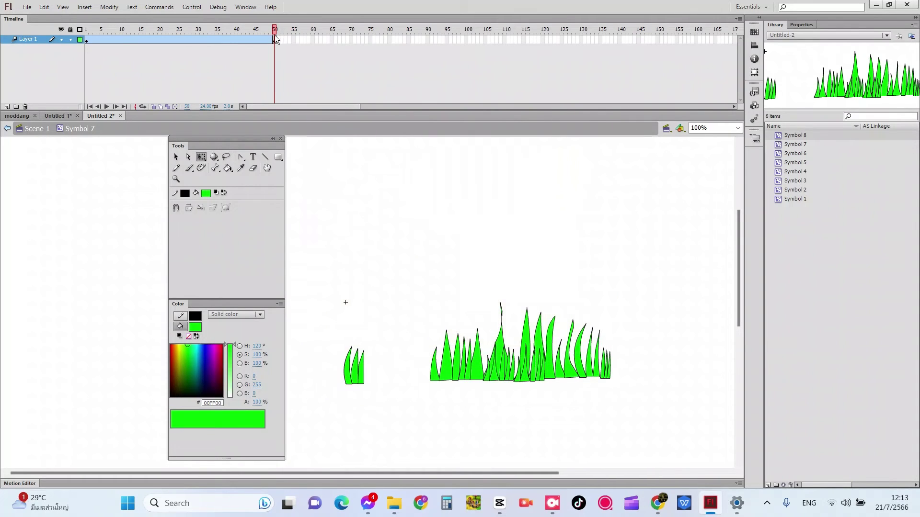
Move the bent-grass keyframe from frame 50 to frame 8 of Layer 1
mouse_move(274, 36)
left_mouse_down()
mouse_move(122, 39)
mouse_move(273, 37)
left_mouse_up()
left_click(274, 39)
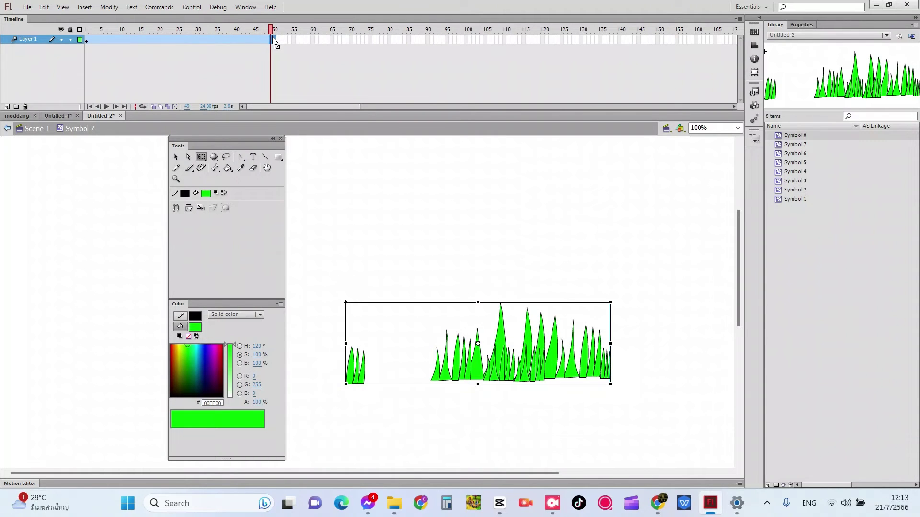
left_click(115, 41)
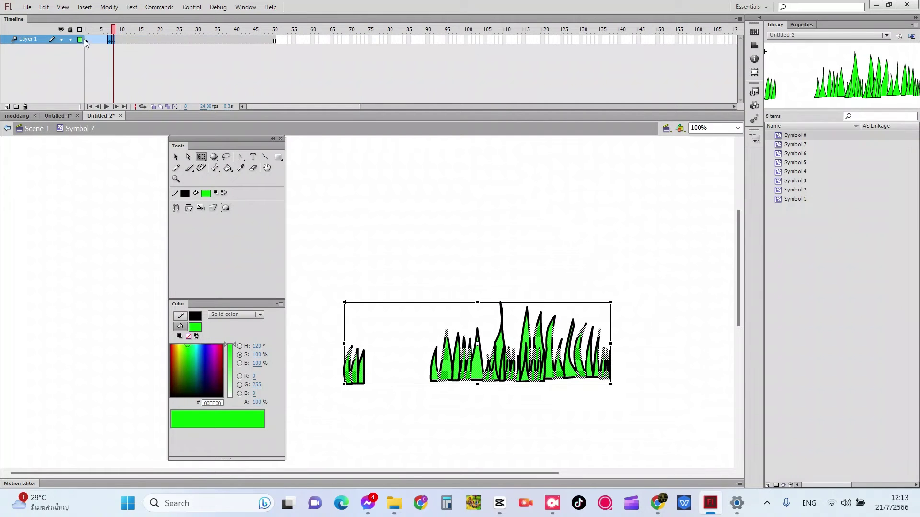
double_click(86, 40)
left_click(117, 45)
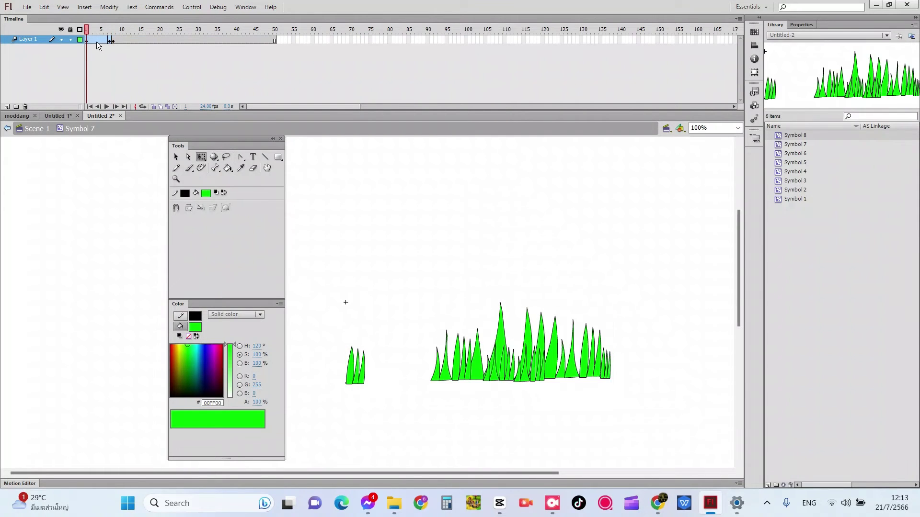
left_click(107, 38)
left_click_drag(119, 38, 98, 41)
left_click(136, 41)
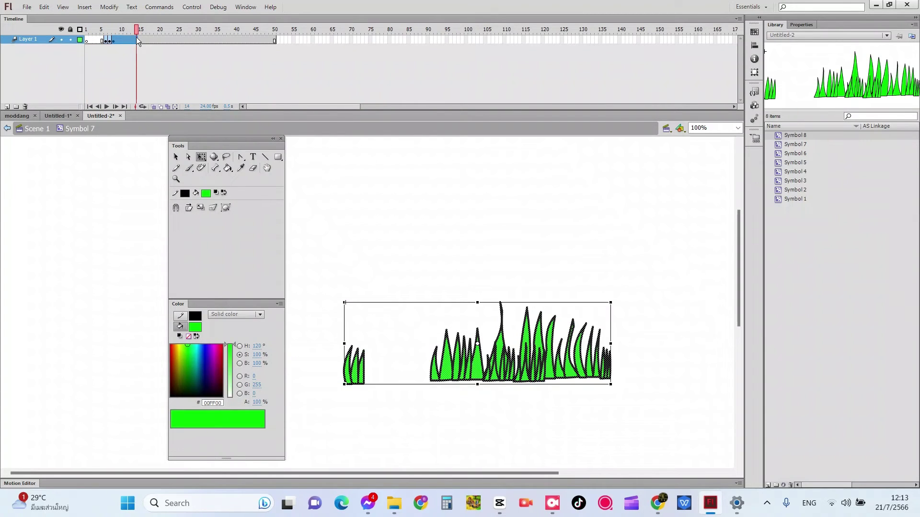
key("comma")
key("comma")
key("comma")
key("comma")
key("comma")
key("comma")
key("comma")
key("comma")
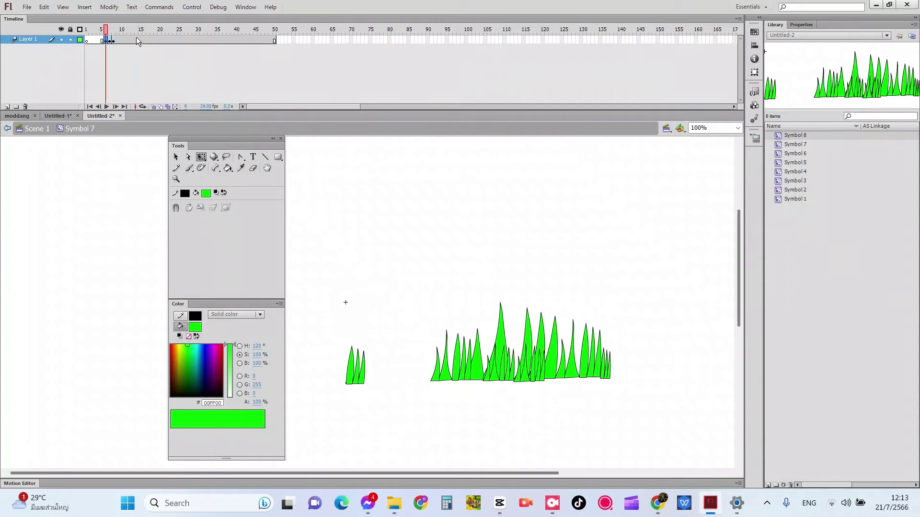
key("comma")
key("comma")
key("comma")
key("comma")
key("comma")
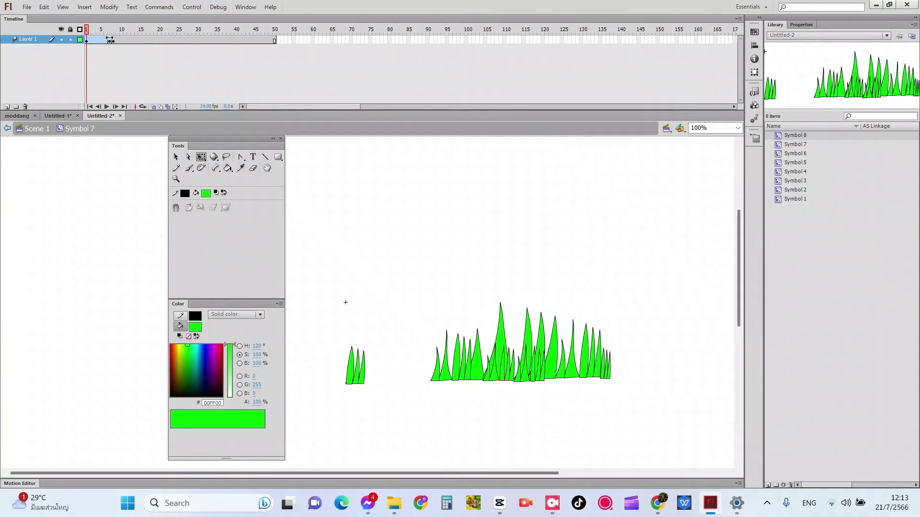
Step back frame by frame from frame 8 to compare the bent and straight grass poses
left_click(114, 39)
key("comma")
key("comma")
key("comma")
key("comma")
key("comma")
key("comma")
Copy frames 1 to 8 of Layer 1 and paste them at frame 15
left_click(81, 42)
right_click(89, 41)
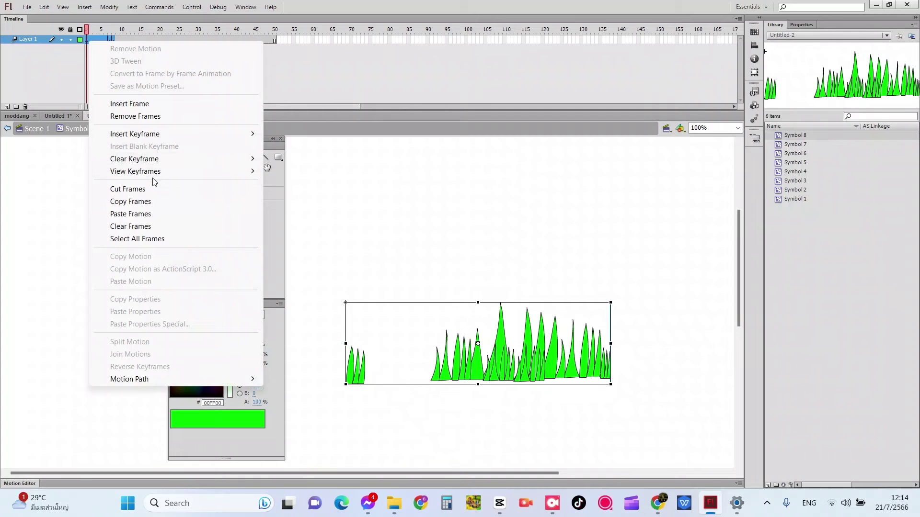
left_click(154, 201)
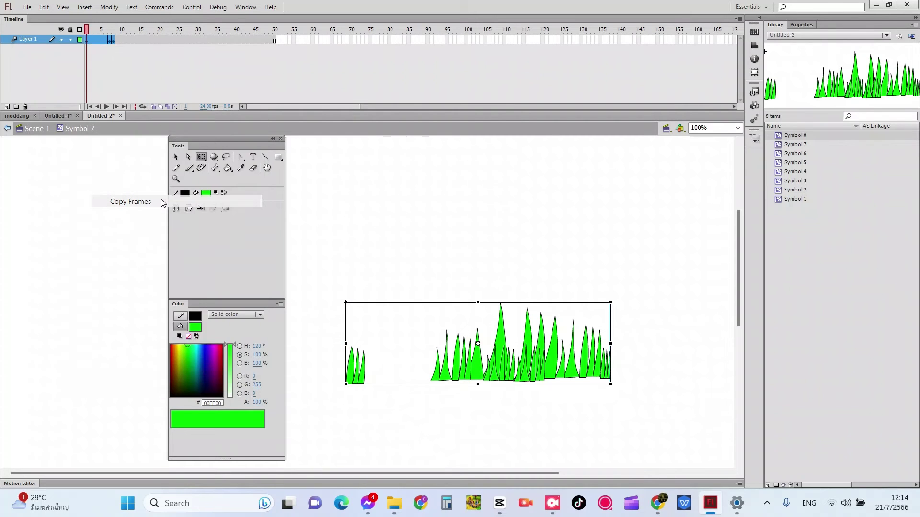
left_click(140, 40)
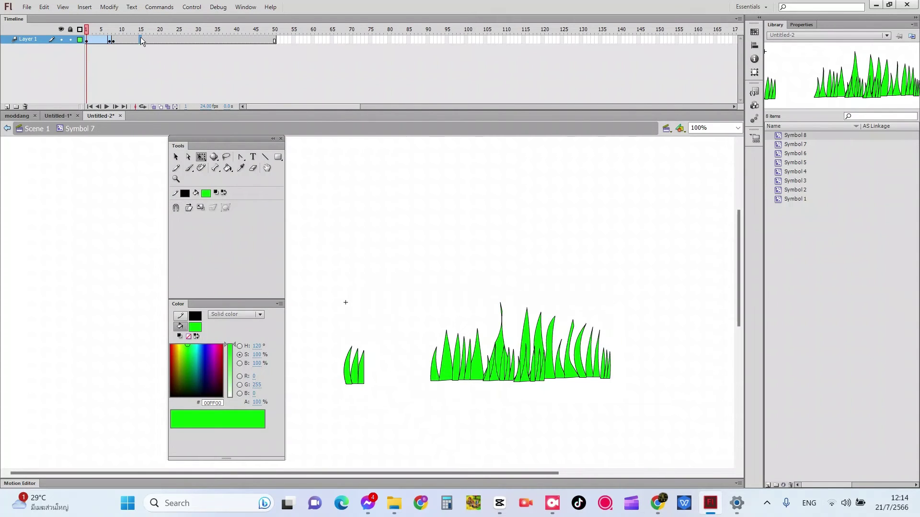
right_click(140, 40)
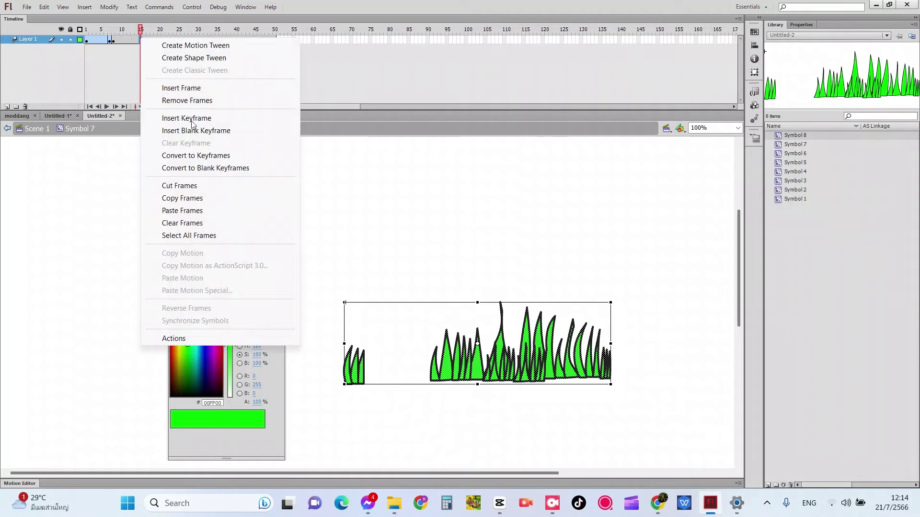
left_click(198, 210)
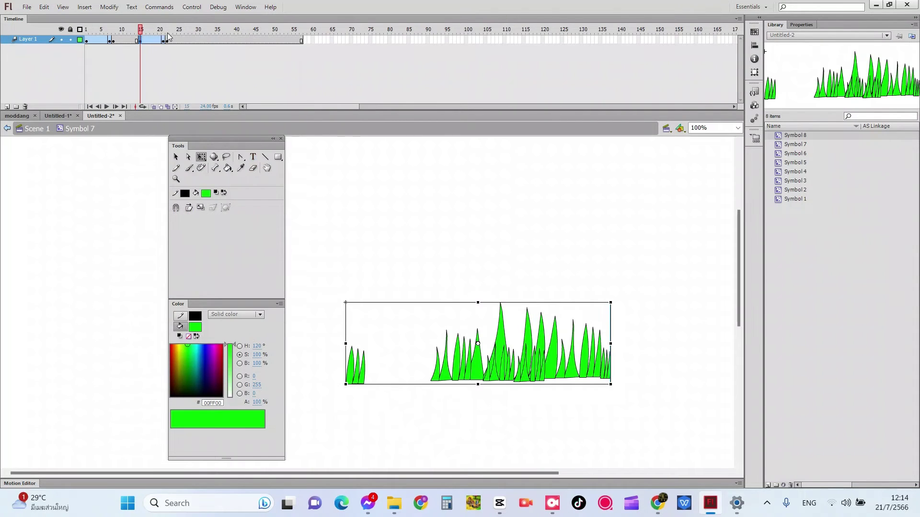
Remove the frames from frame 28 to the end of Layer 1, test the movie and close the preview
left_click_drag(175, 39, 182, 40)
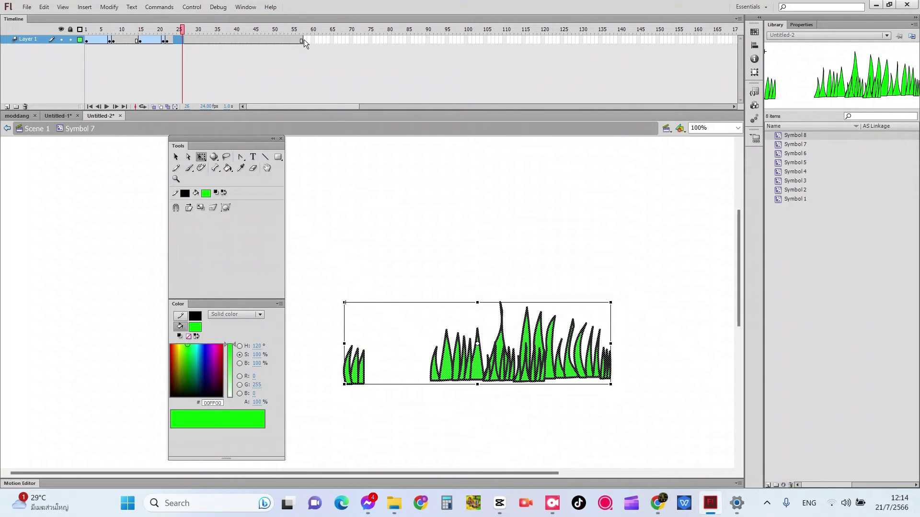
left_click_drag(299, 40, 189, 34)
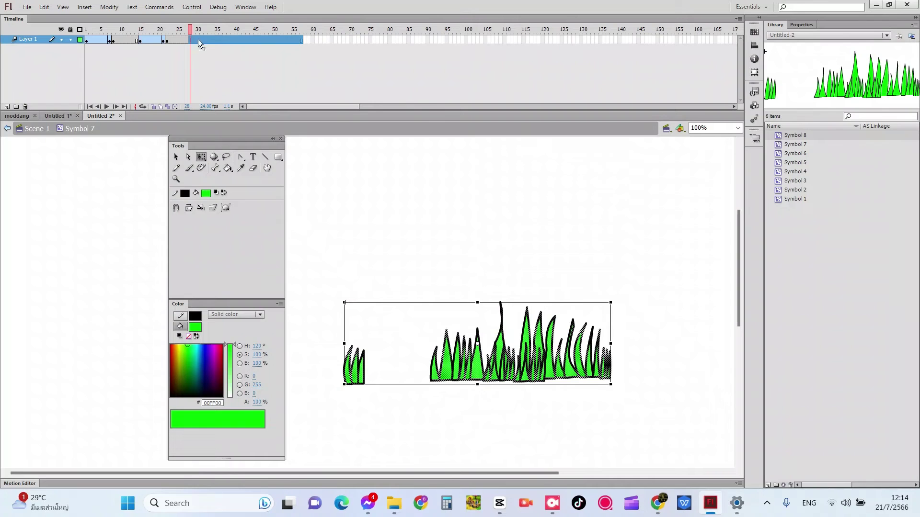
right_click(200, 41)
left_click(244, 104)
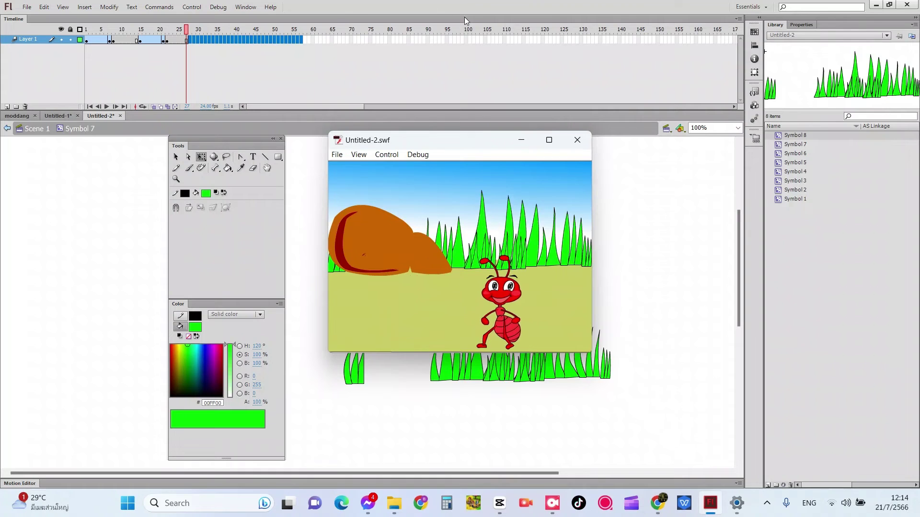
left_click(578, 140)
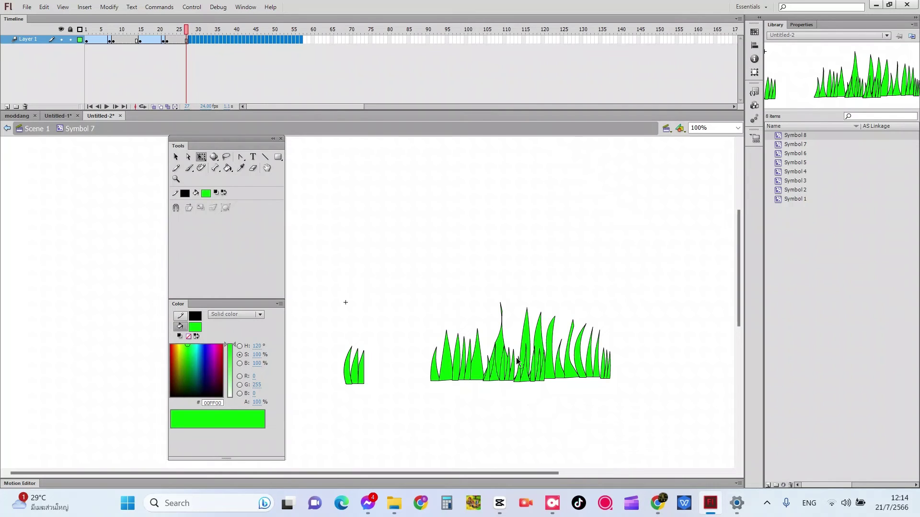
Reshape individual blade edges of the bent grass at the frame 8 keyframe, including the leftmost blade of the large clump
left_click(109, 41)
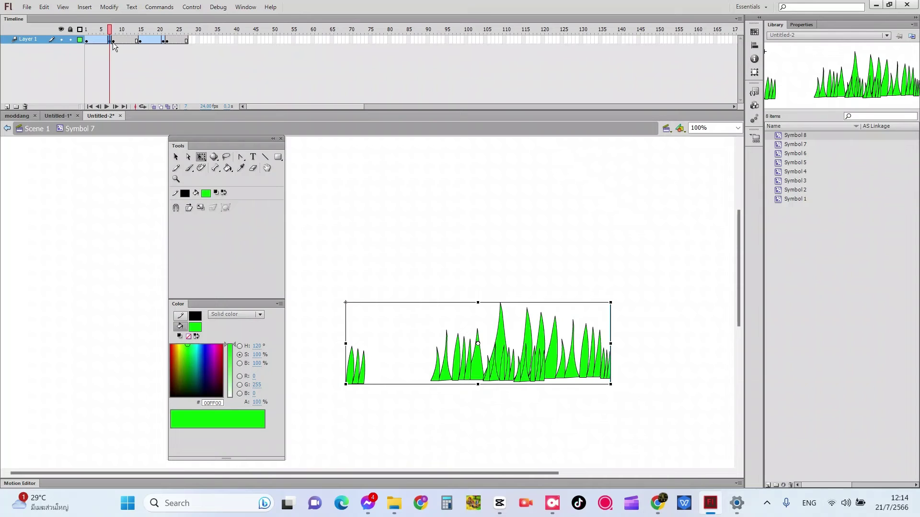
left_click(113, 41)
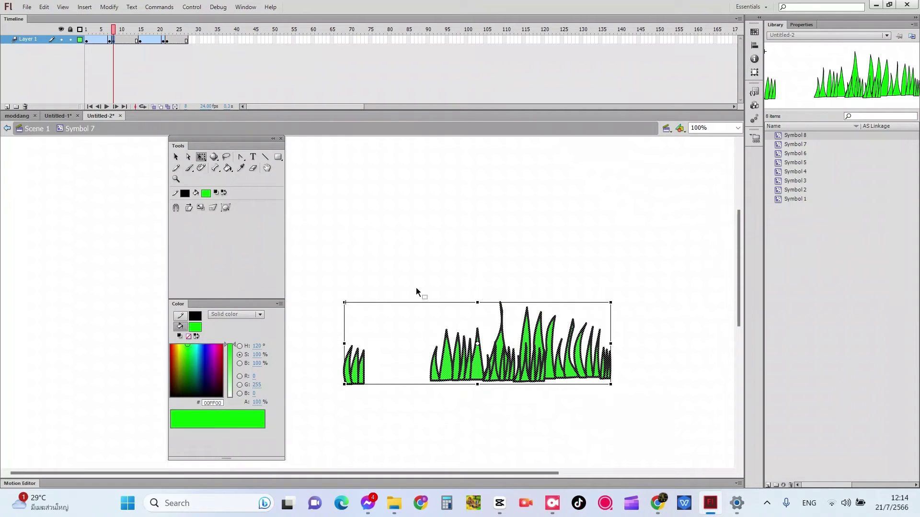
left_click(649, 365)
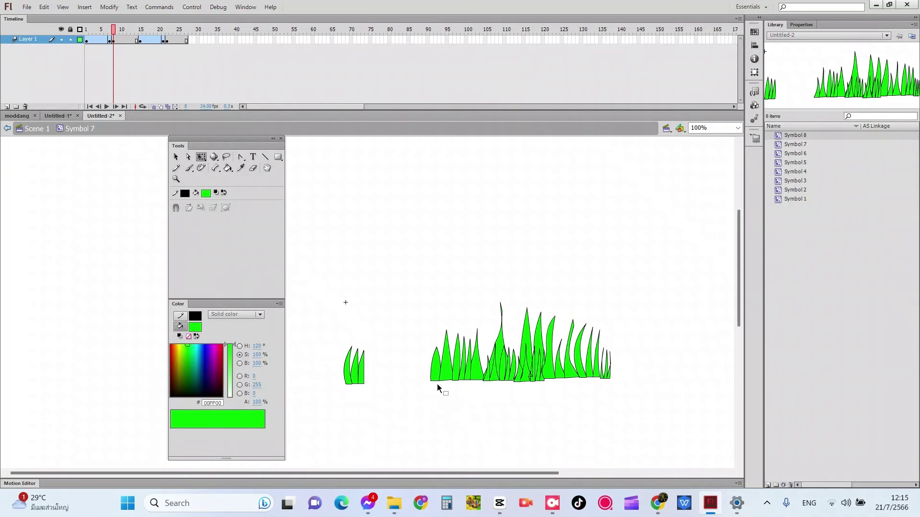
left_click_drag(431, 369, 371, 369)
Open the straight grass symbol placed at the frame 15 keyframe for editing
left_click(110, 40)
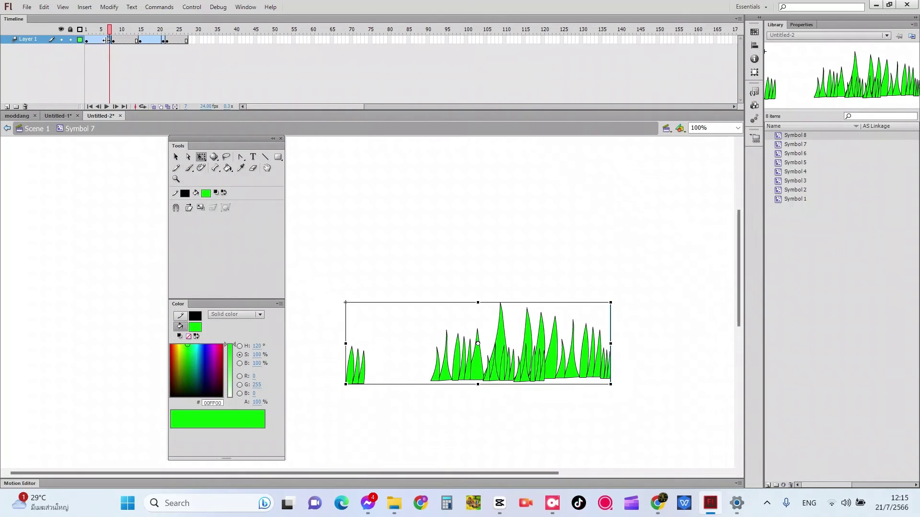
left_click(140, 40)
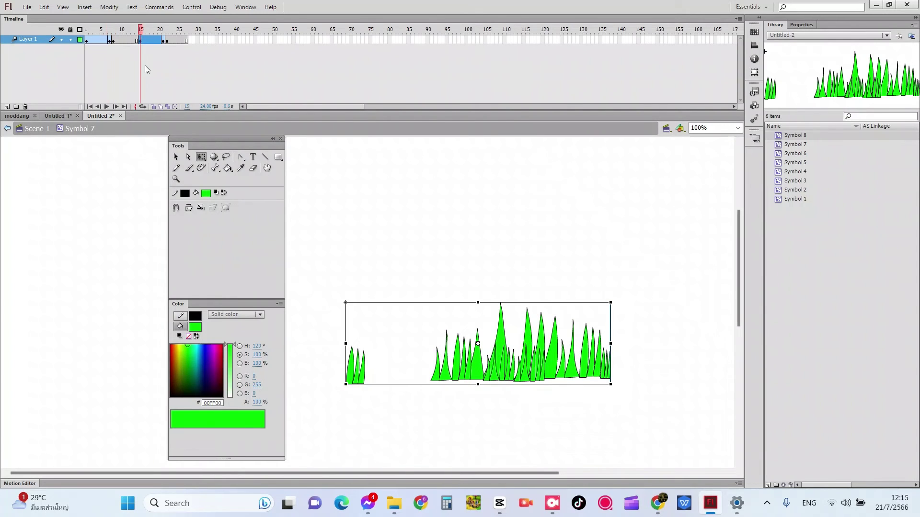
left_click(332, 358)
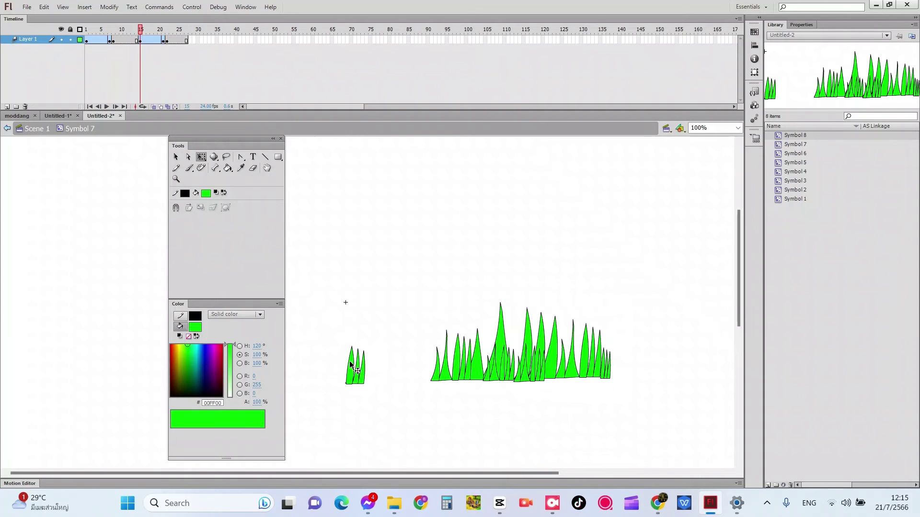
left_click(352, 364)
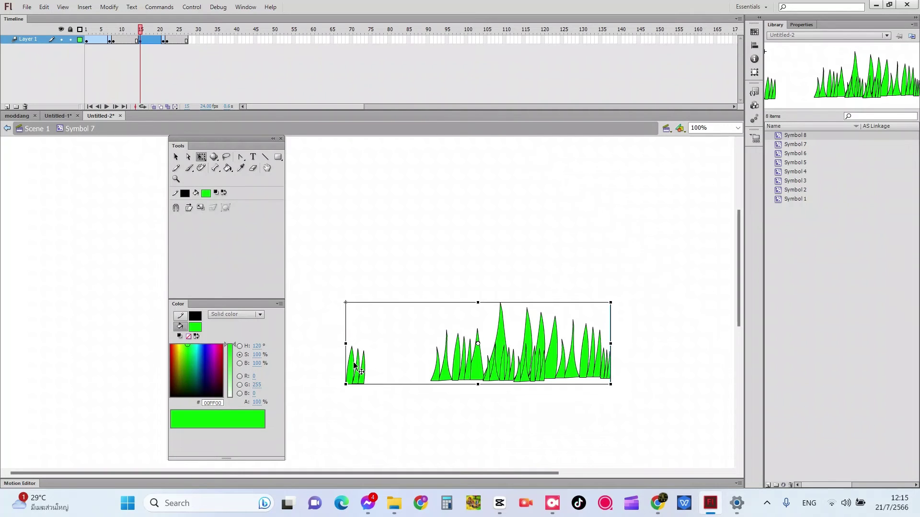
left_click(352, 365)
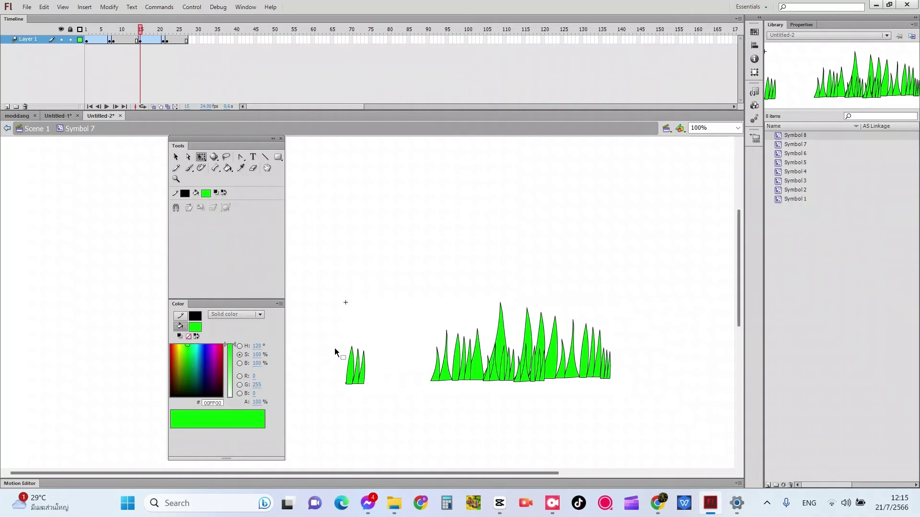
left_click(349, 359)
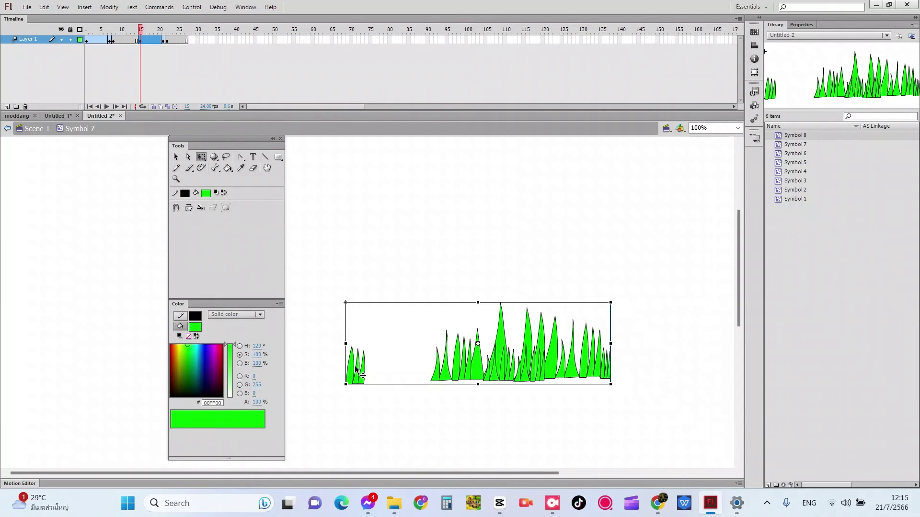
left_click_drag(353, 364, 355, 364)
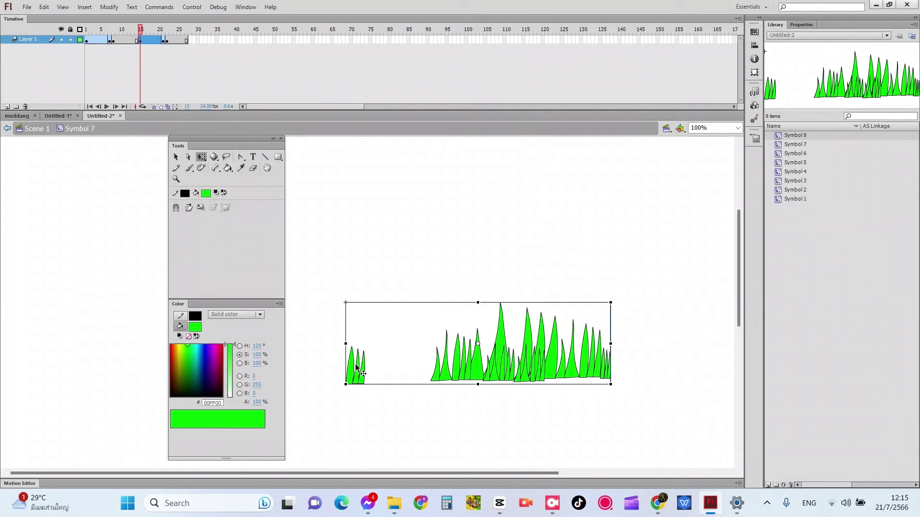
left_click(408, 394)
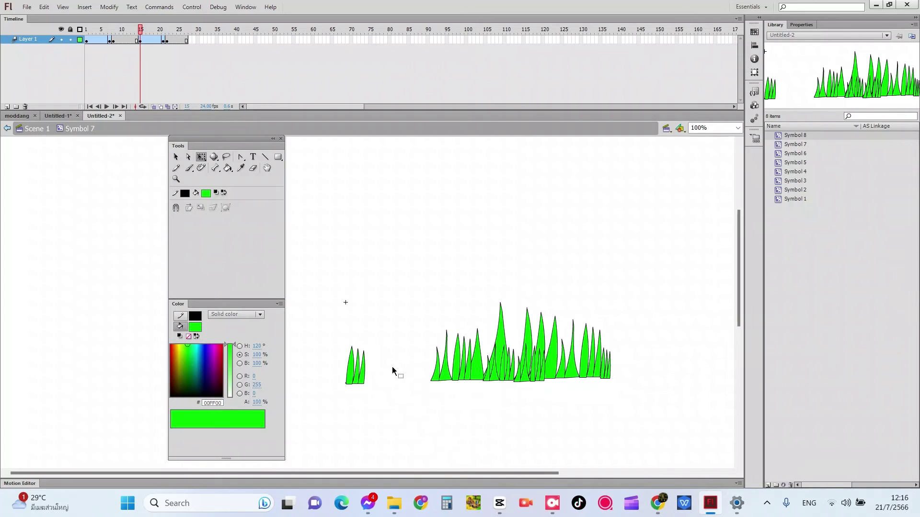
left_click(357, 364)
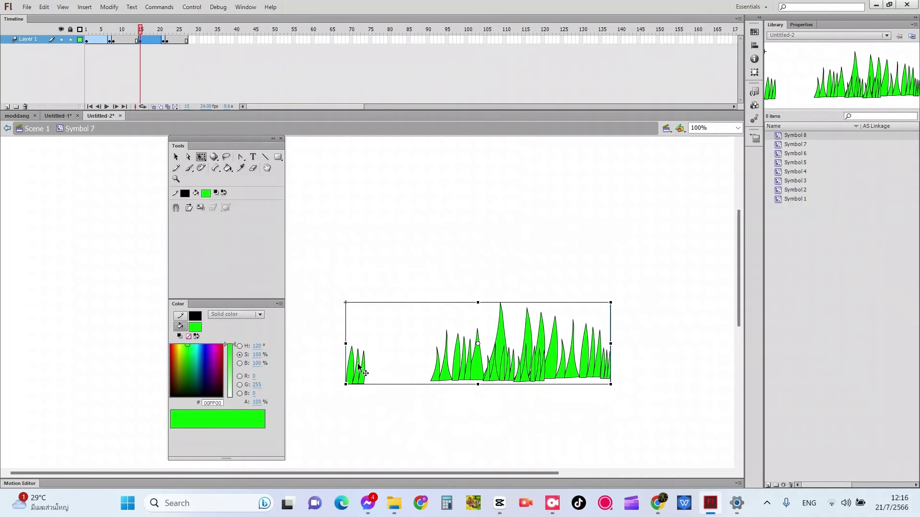
double_click(450, 347)
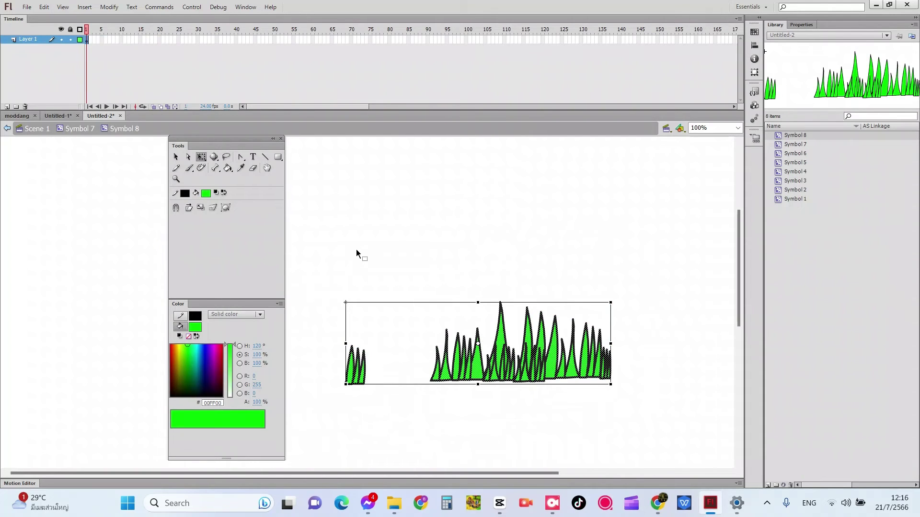
Reshape blades in the small clump and at the start of the large clump inside Symbol 8, and return to Symbol 7
left_click(321, 329)
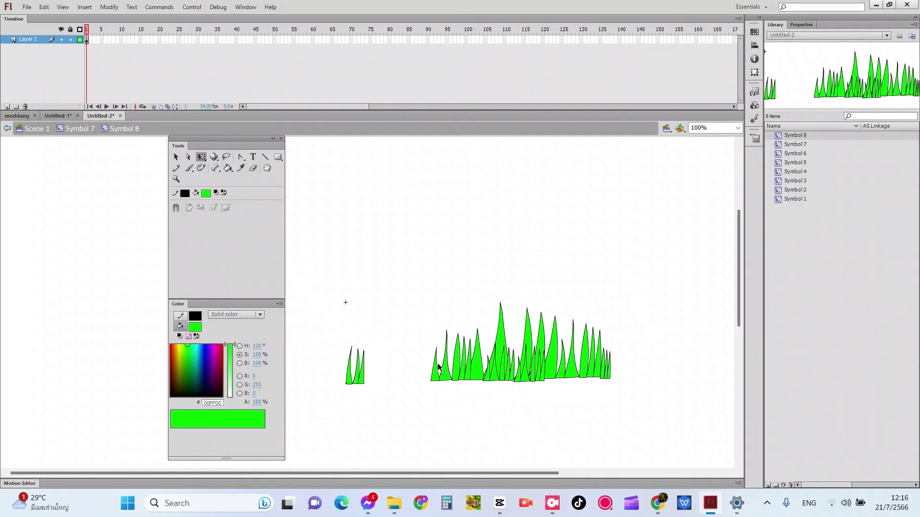
key("ctrl+a")
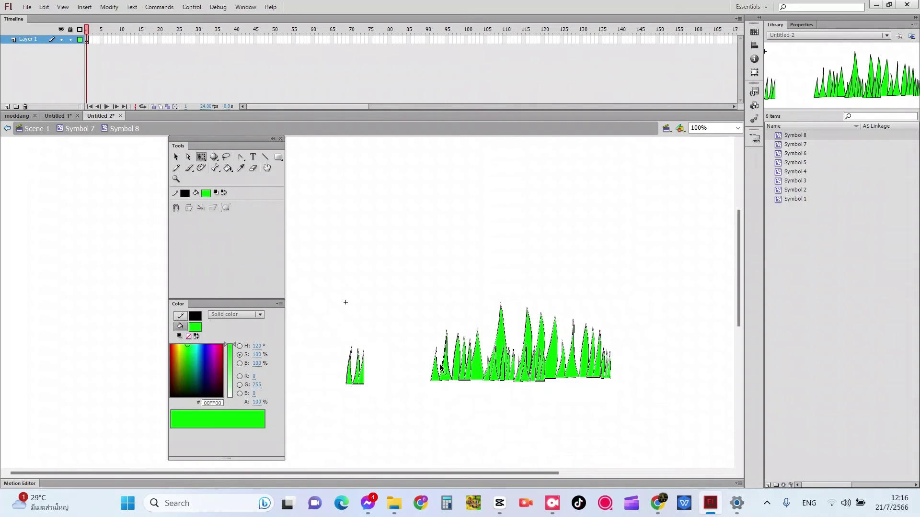
left_click(439, 365)
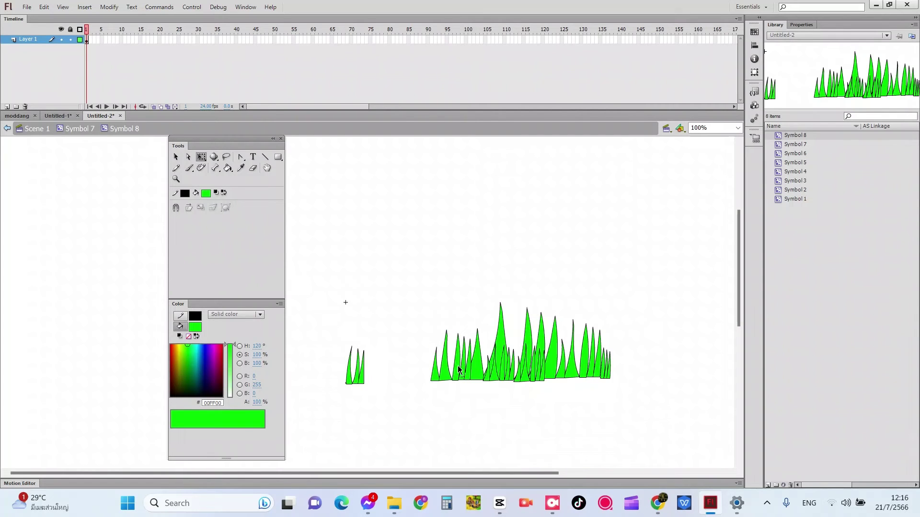
left_click(8, 128)
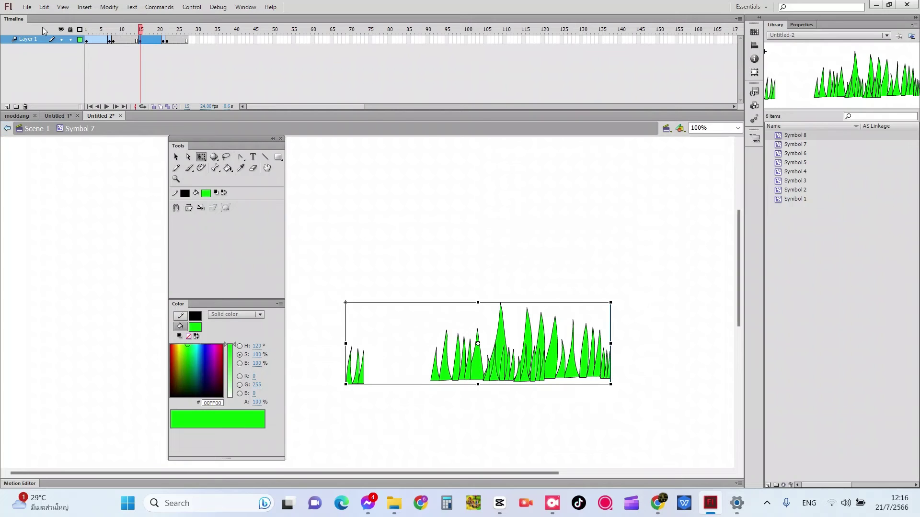
Compare the grass poses at the keyframes on frames 21, 22, 8, 7 and 1, test the movie and close the preview
left_click(163, 40)
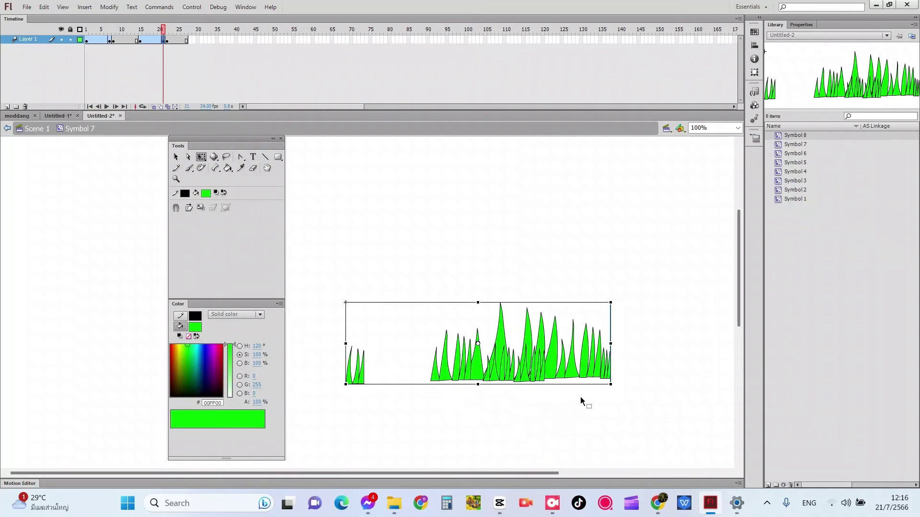
left_click(169, 41)
left_click(166, 39)
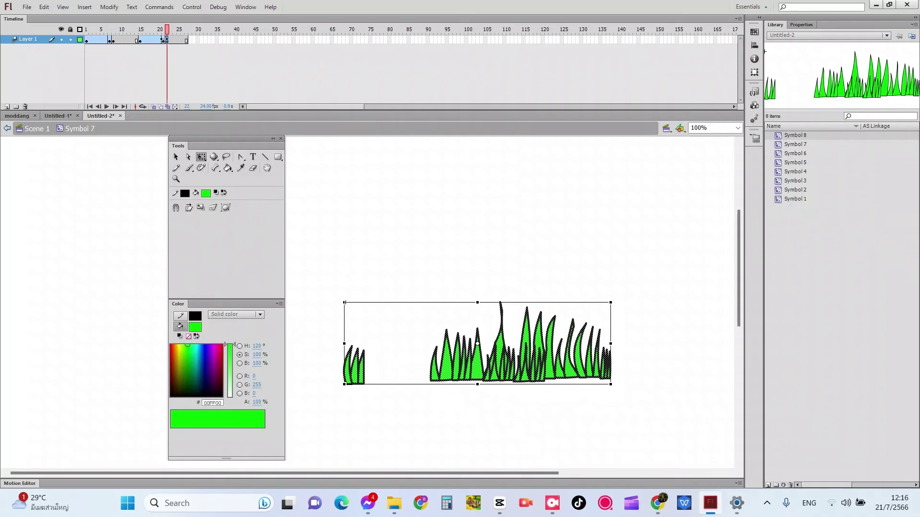
left_click(113, 40)
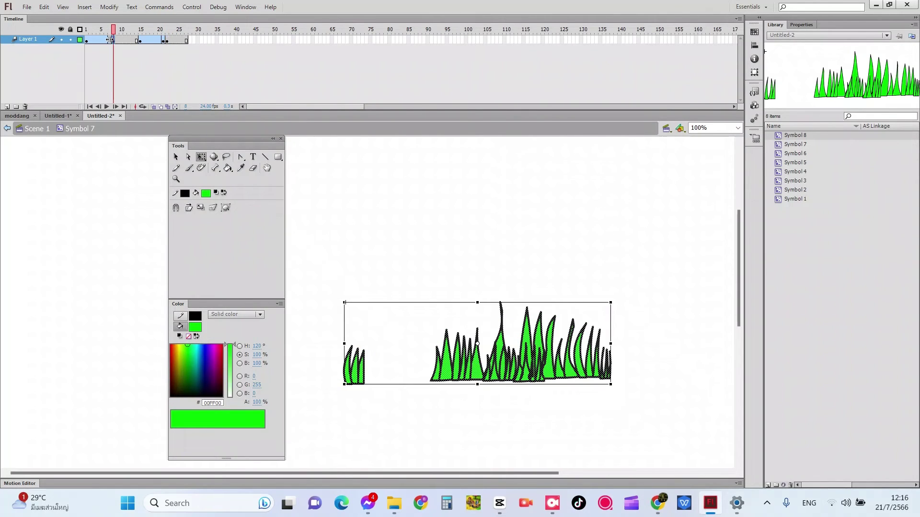
left_click(109, 41)
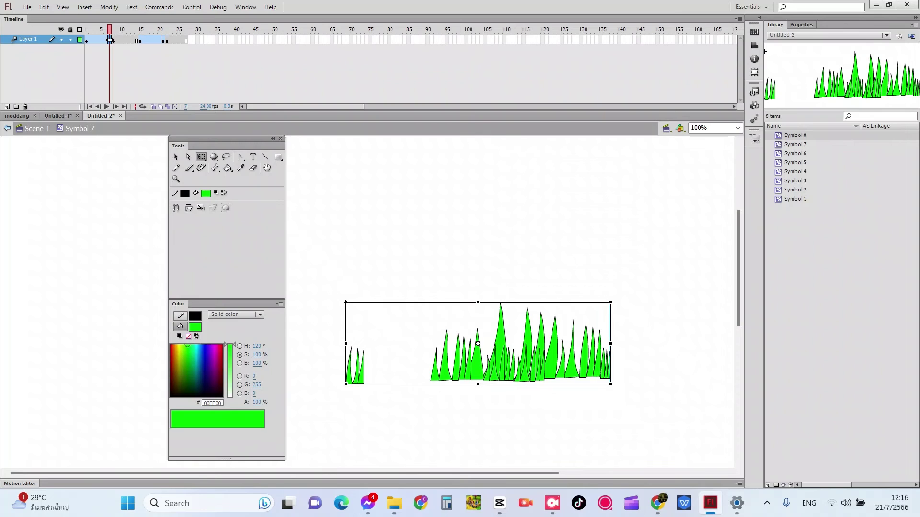
left_click(86, 41)
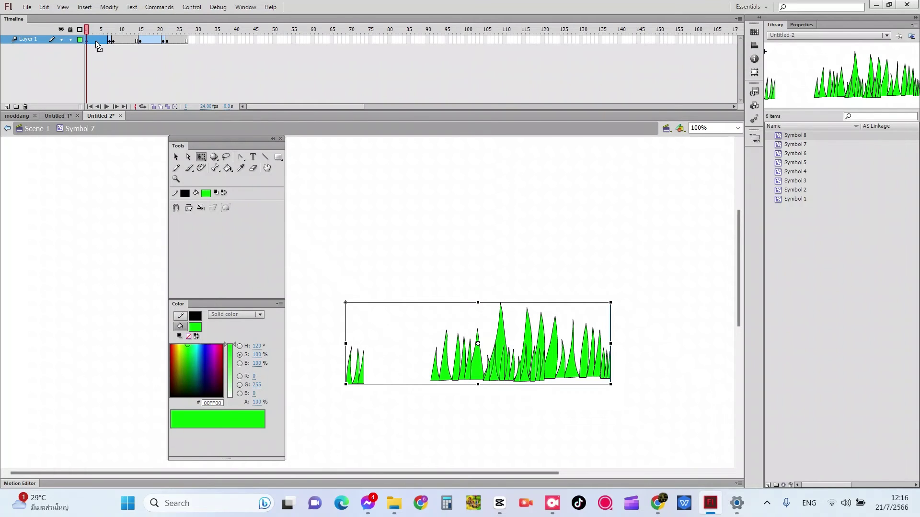
left_click(109, 41)
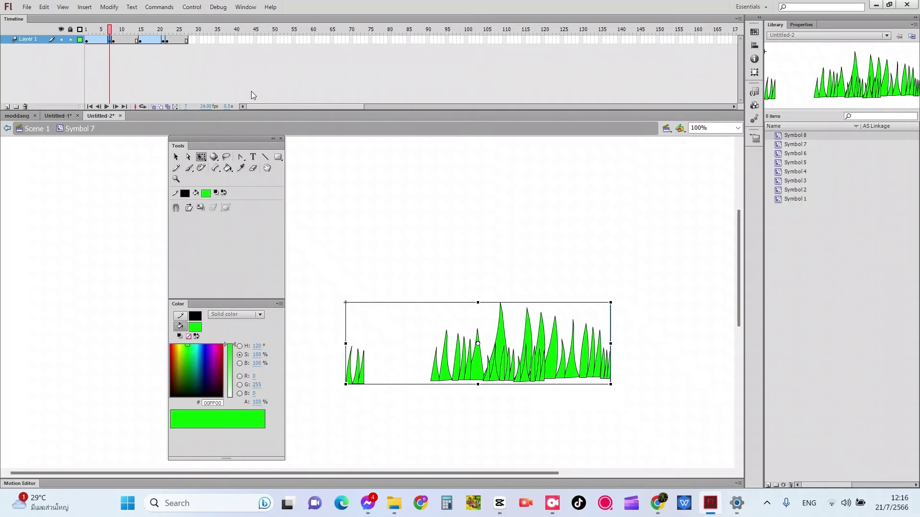
key("ctrl+Return")
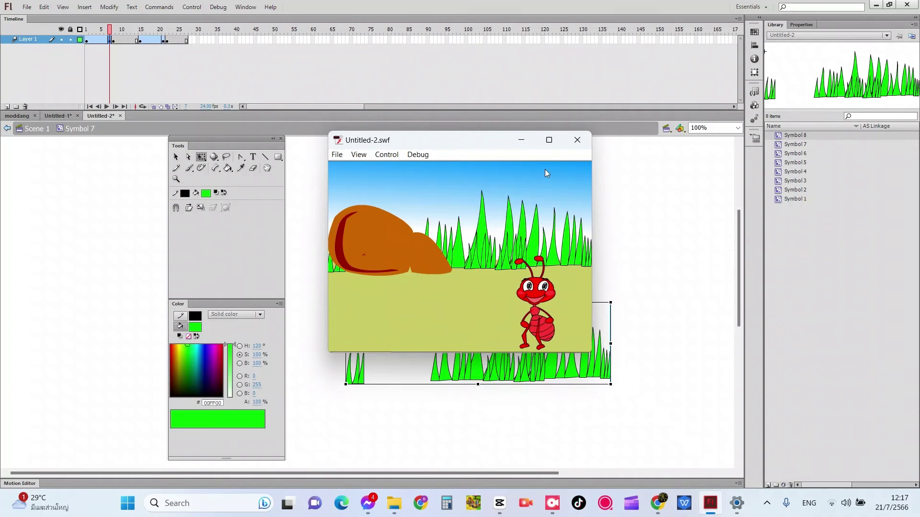
left_click(583, 144)
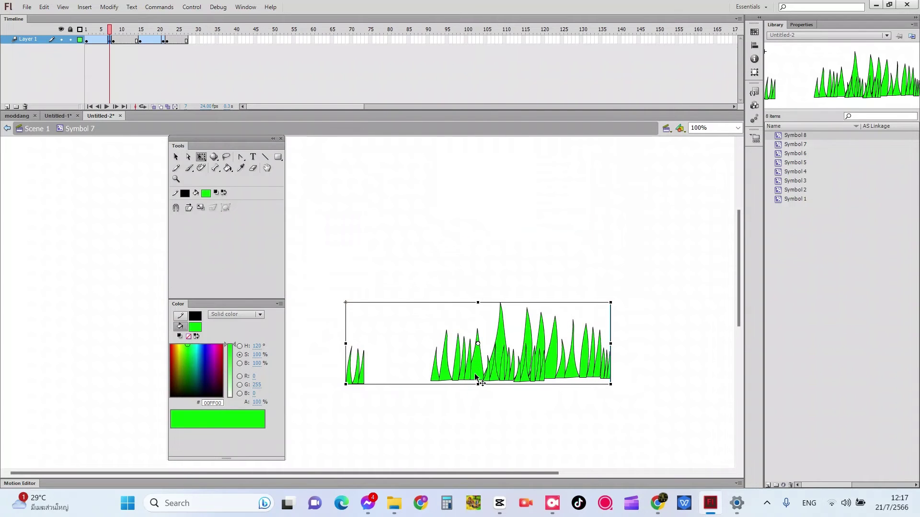
Return from the grass symbol's frame 15 keyframe to Scene 1 and play the main timeline
left_click(140, 39)
left_click(498, 365)
left_click(498, 364)
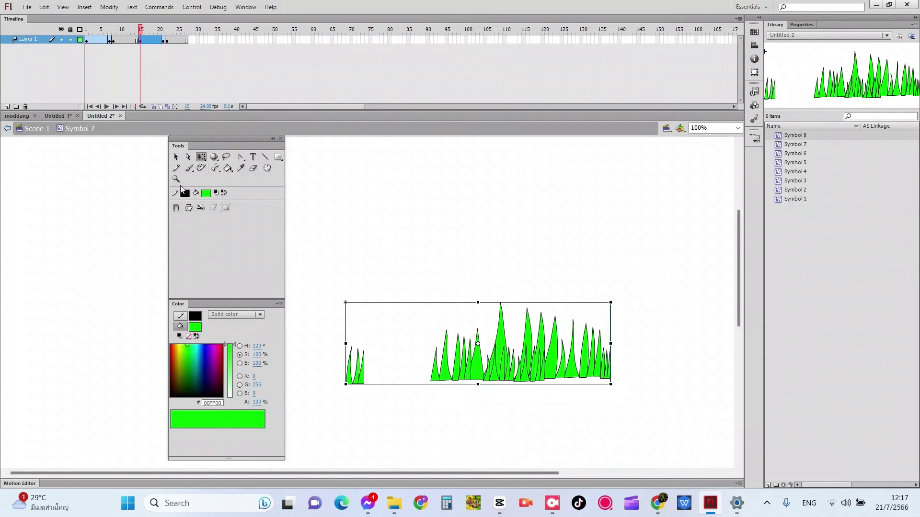
left_click(9, 129)
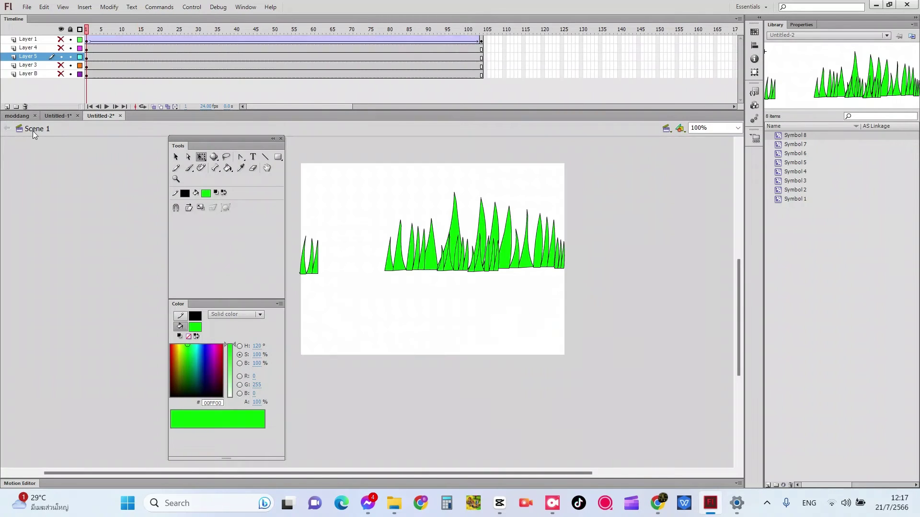
left_click(445, 258)
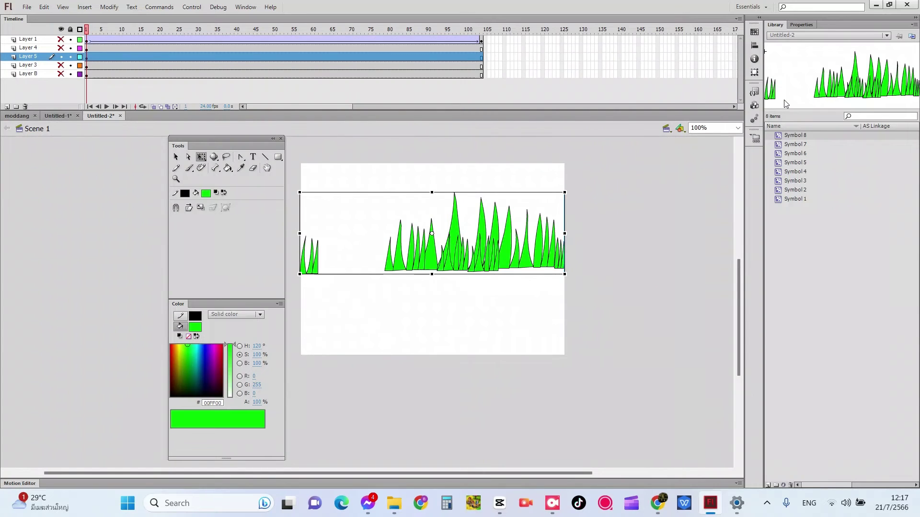
key("Return")
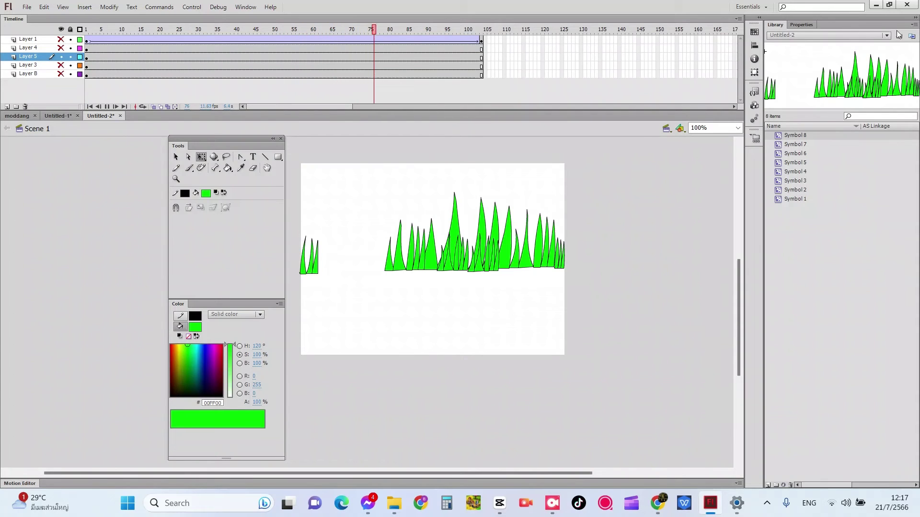
left_click(446, 257)
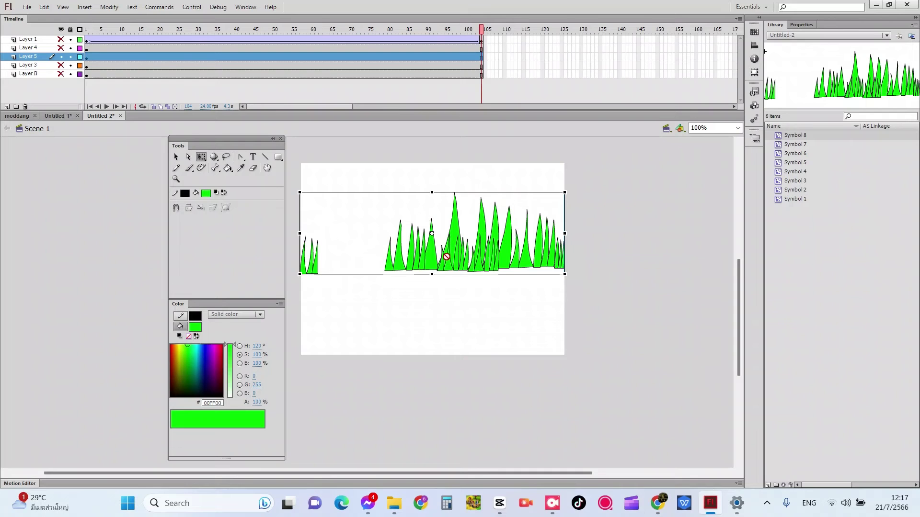
mouse_move(475, 254)
left_mouse_down()
mouse_move(539, 232)
mouse_move(488, 259)
left_mouse_up()
key("Delete")
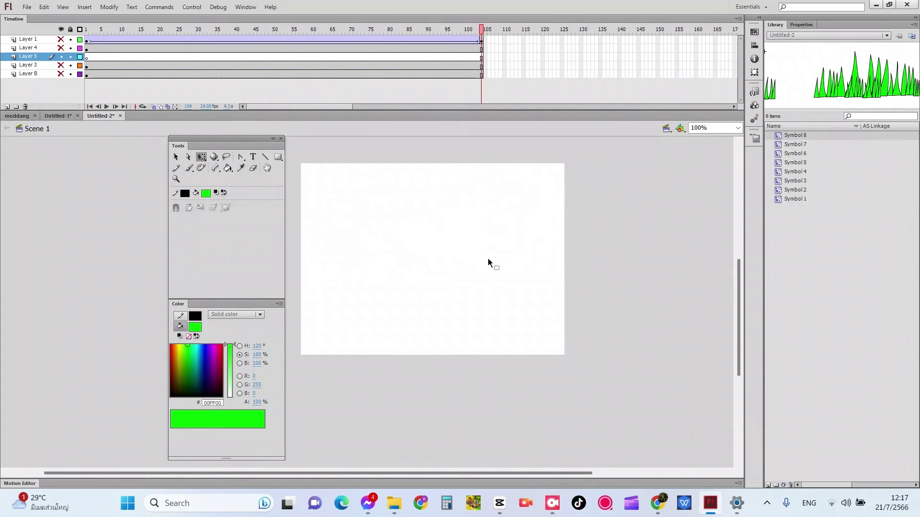
key("ctrl+z")
left_click_drag(456, 259, 434, 253)
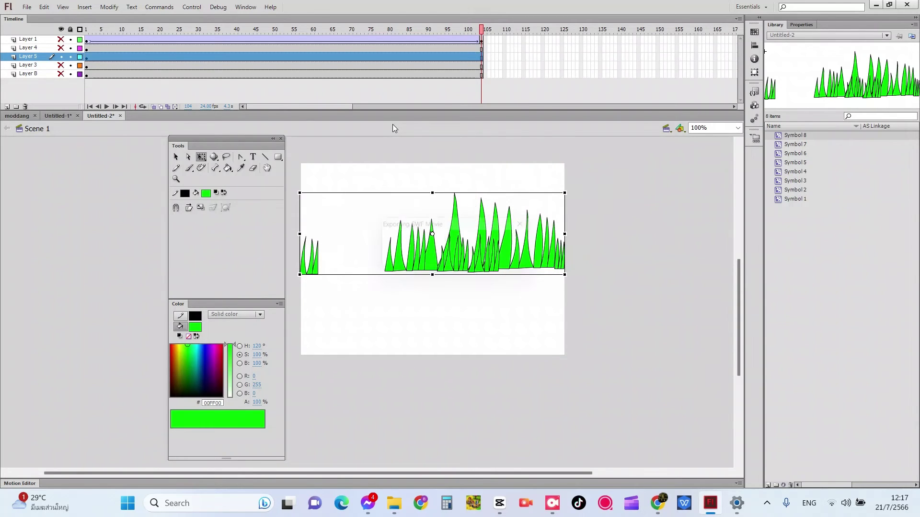
Test the movie to check the swaying grass in the full scene, and close the preview
key("ctrl+Return")
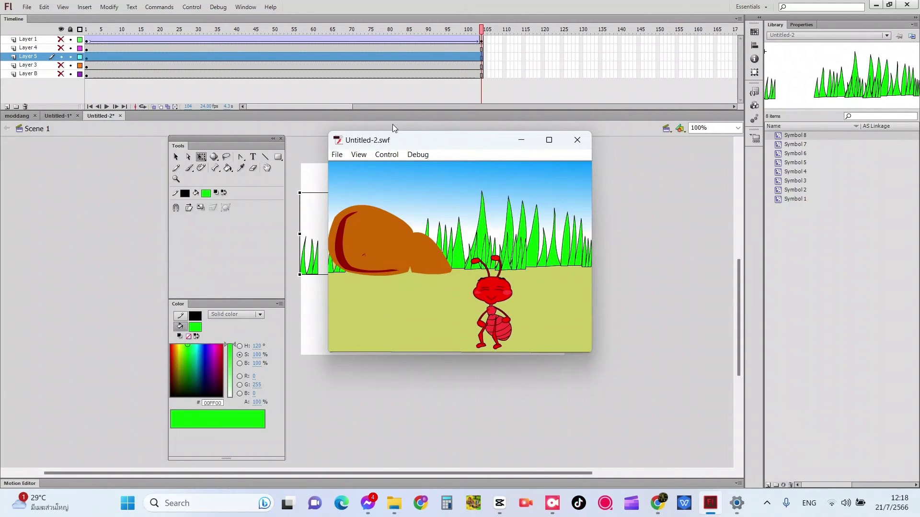
left_click(581, 149)
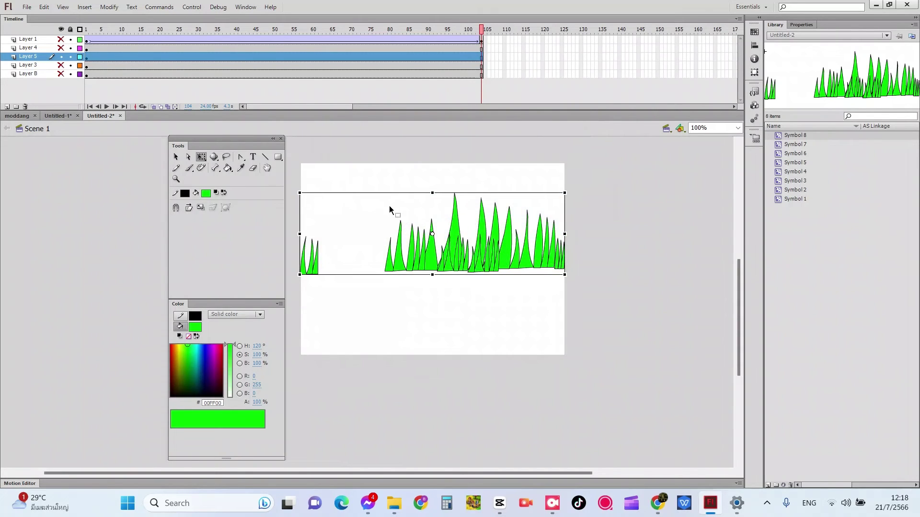
Add a new layer at the top of the layer stack and hide the grass on Layer 5
left_click(7, 106)
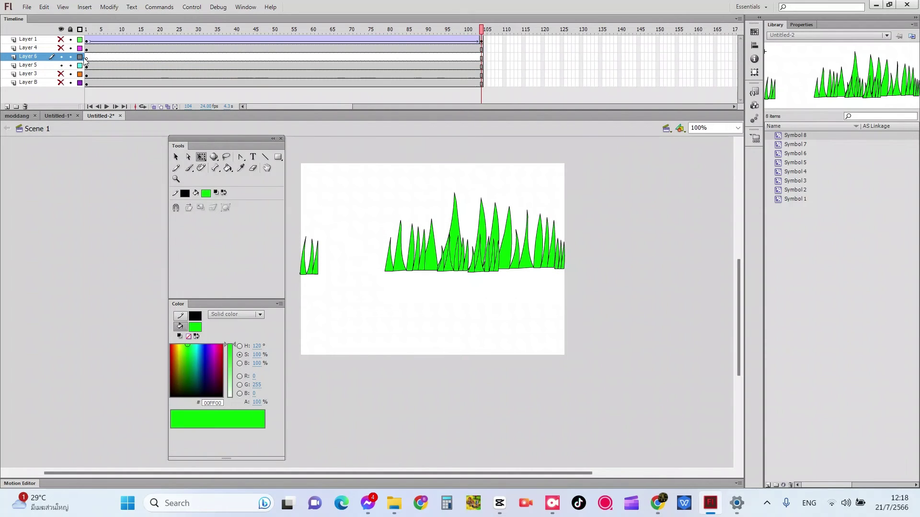
left_click_drag(43, 61, 42, 39)
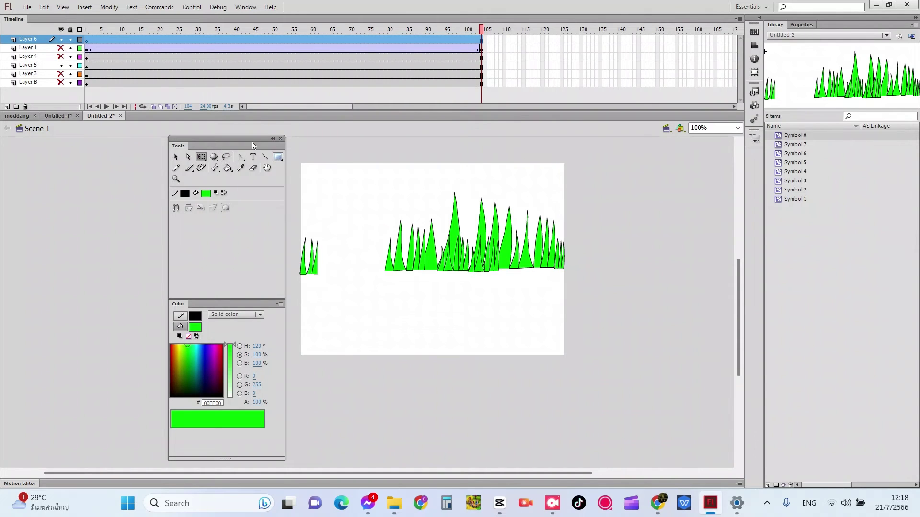
left_click(61, 74)
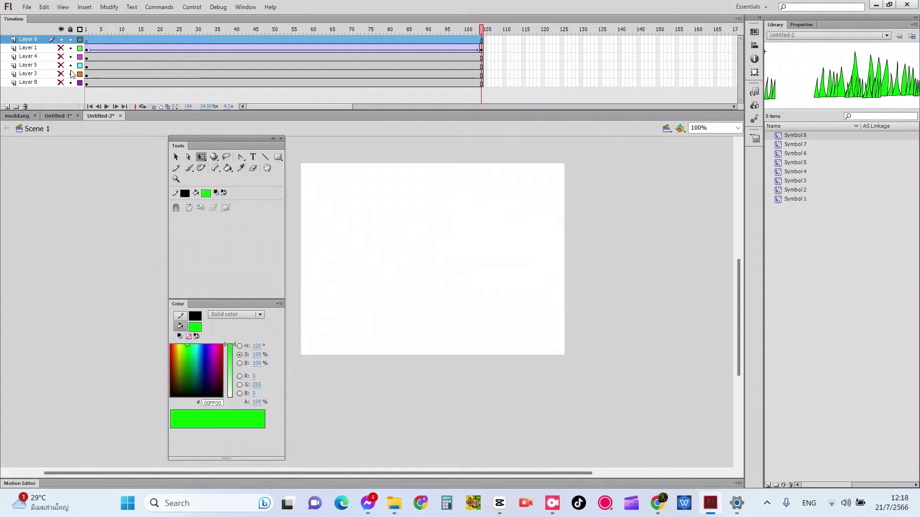
Draw five separate ovals of different sizes on Layer 6, four along the stage's upper edge and one below them
left_click(276, 160)
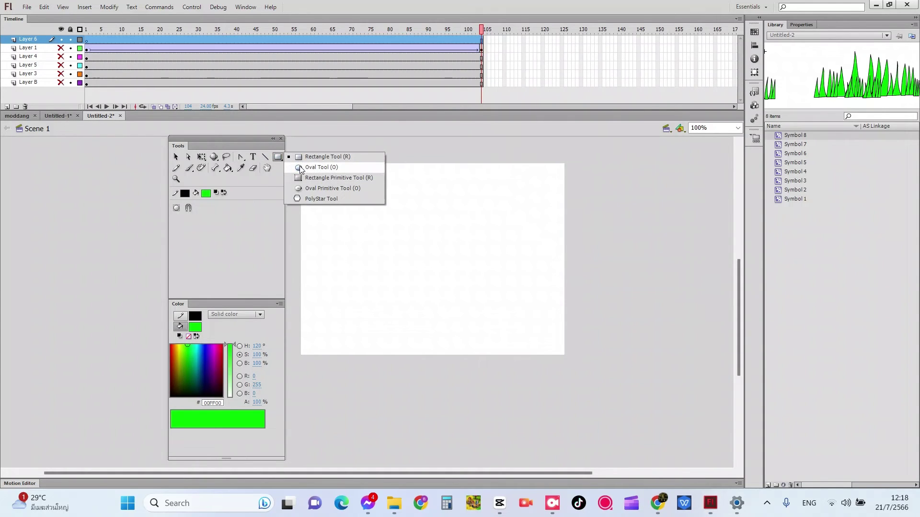
left_click(303, 167)
left_click_drag(299, 156, 334, 180)
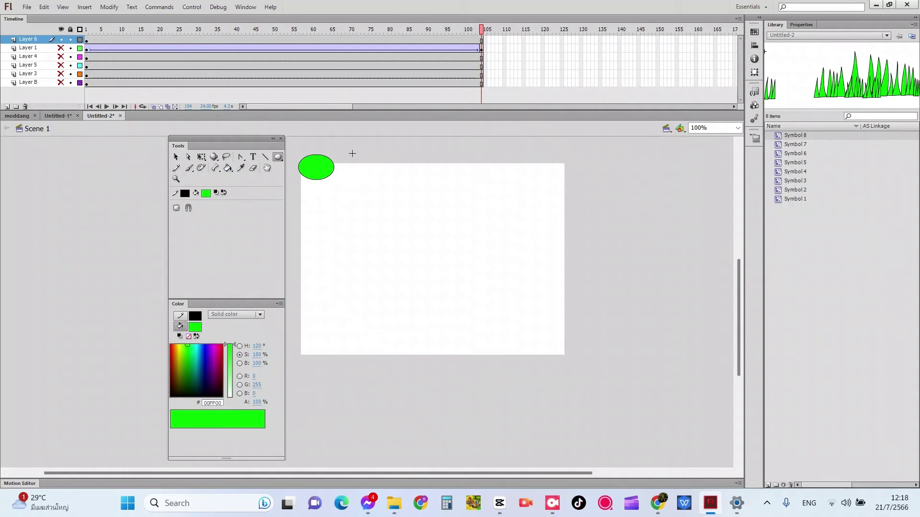
mouse_move(352, 154)
left_mouse_down()
mouse_move(415, 203)
mouse_move(403, 200)
left_mouse_up()
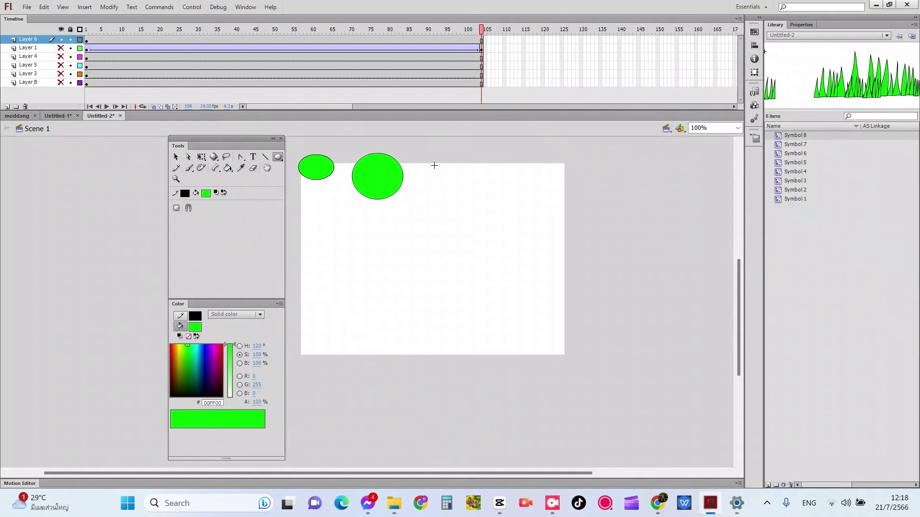
left_click_drag(436, 154, 512, 208)
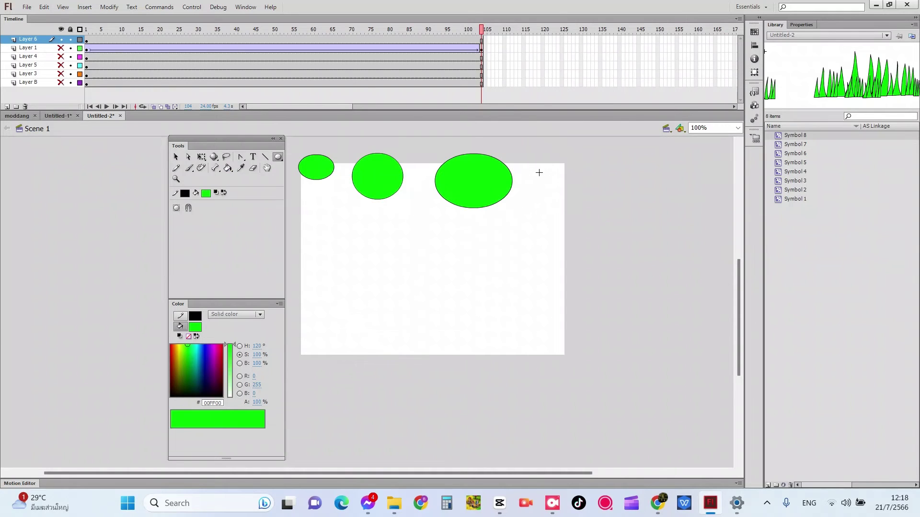
mouse_move(534, 171)
left_mouse_down()
mouse_move(610, 205)
mouse_move(604, 238)
left_mouse_up()
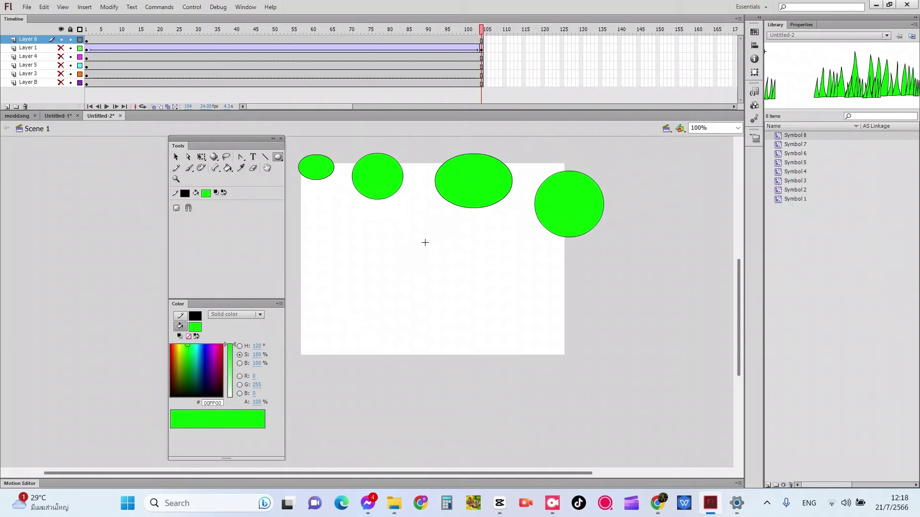
mouse_move(387, 227)
left_mouse_down()
mouse_move(432, 253)
mouse_move(433, 269)
left_mouse_up()
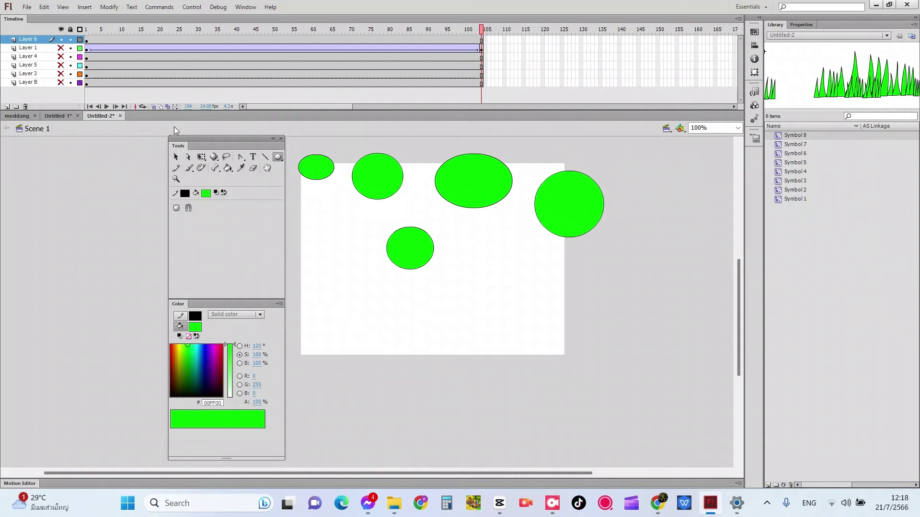
Delete the green fills of all five ovals, keeping only their outlines
left_click(175, 158)
left_click(381, 194)
key("Delete")
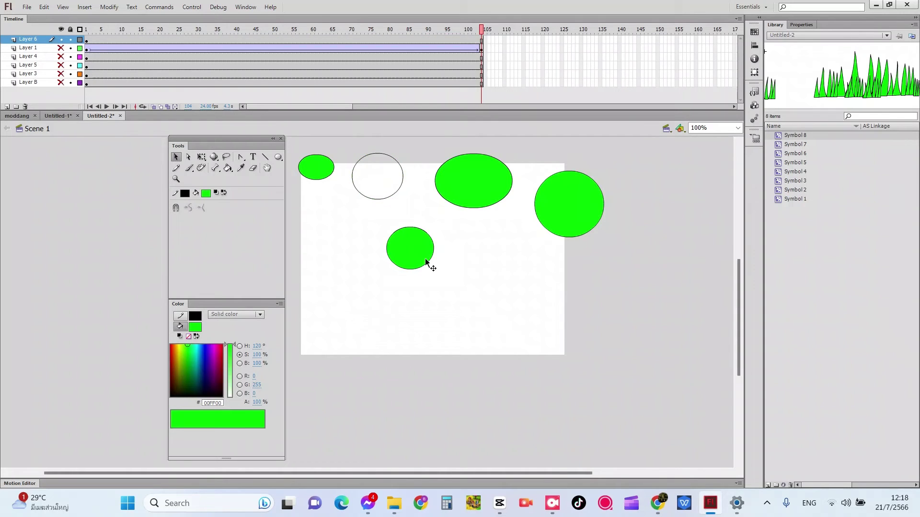
left_click(413, 252)
key("Delete")
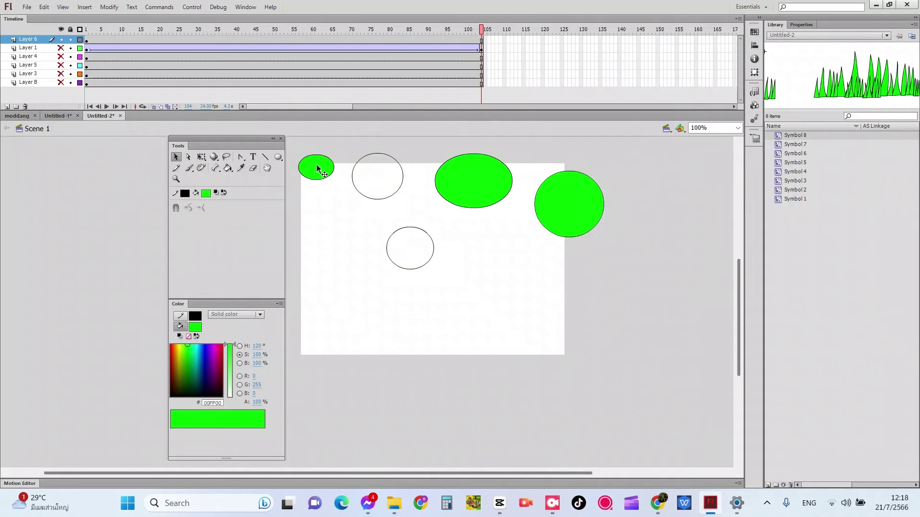
left_click(317, 167)
key("Delete")
left_click(460, 181)
key("Delete")
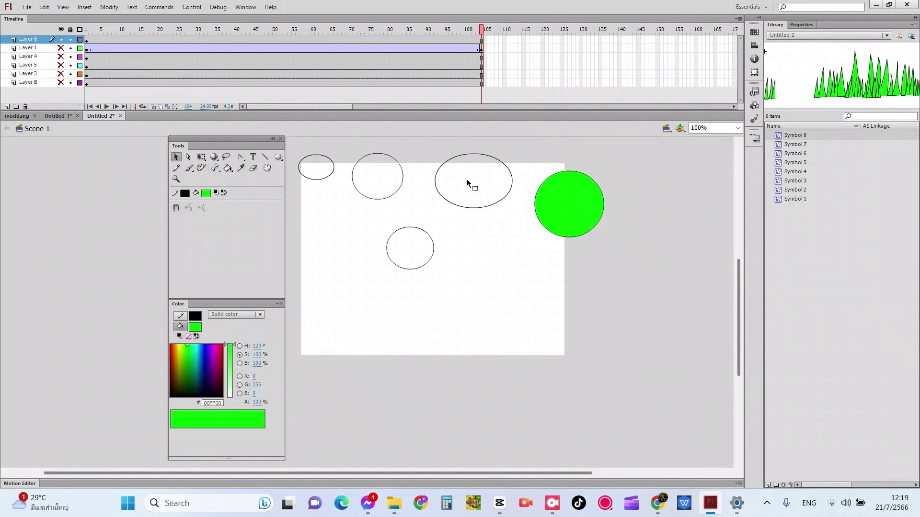
left_click(592, 200)
key("Delete")
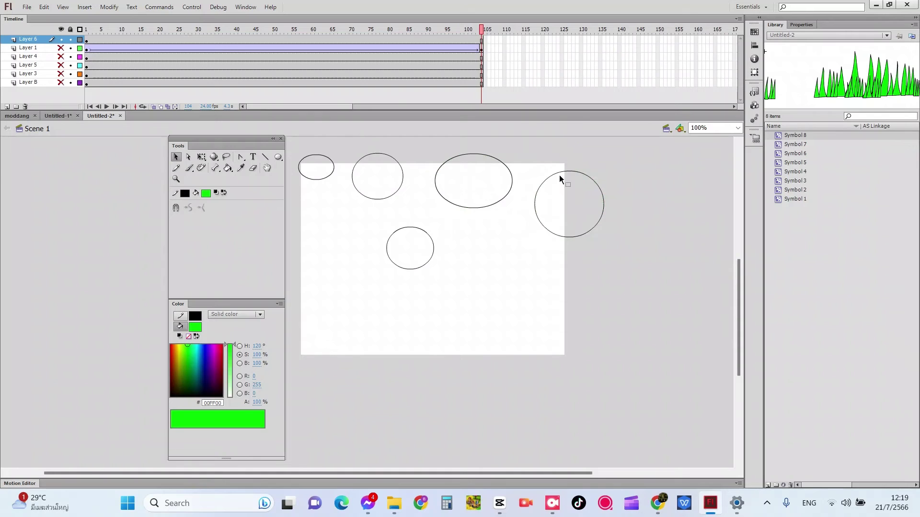
Move the oval outlines together around the wide oval so they overlap into a cloud shape
left_click(555, 175)
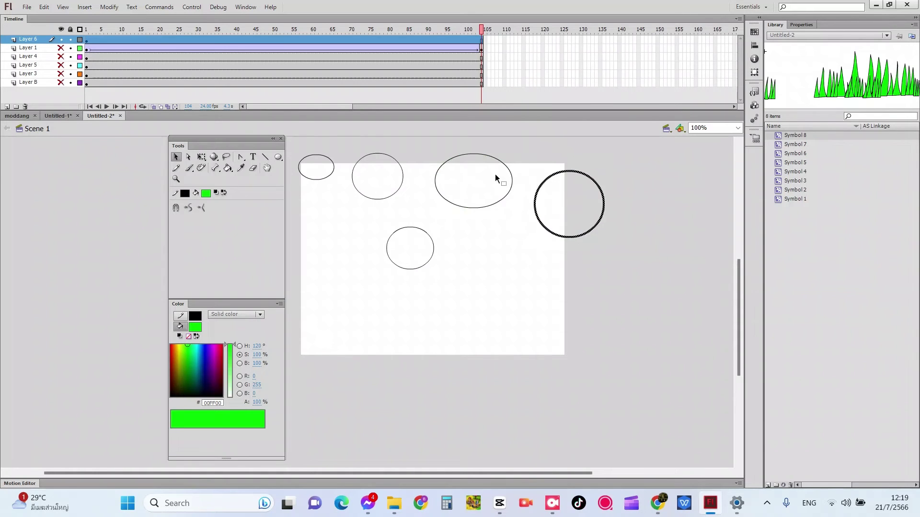
left_click_drag(539, 187, 448, 197)
left_click_drag(398, 233, 542, 165)
left_click(398, 163)
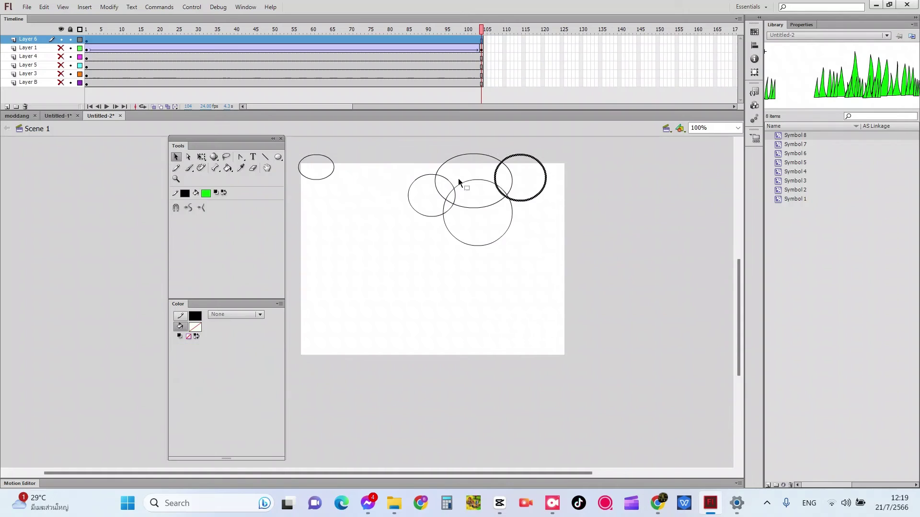
left_click(334, 174)
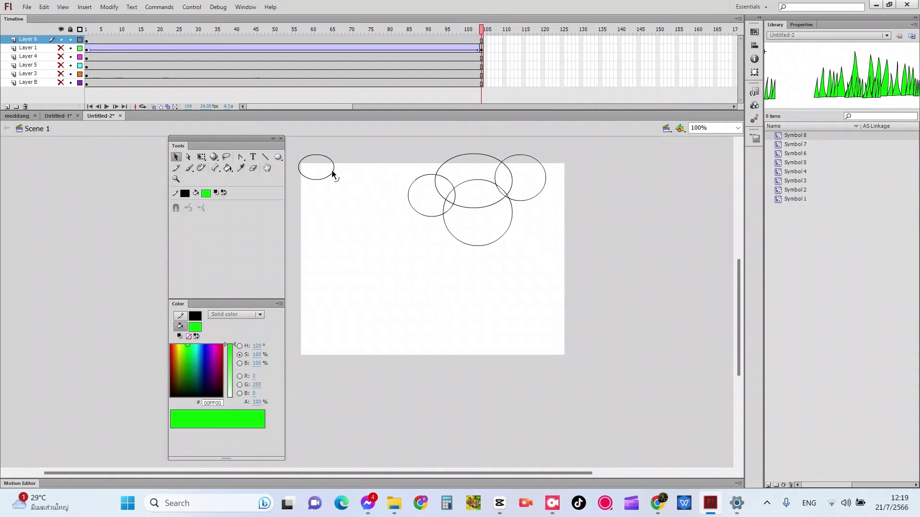
left_click(333, 174)
left_click_drag(333, 174, 522, 206)
left_click(564, 185)
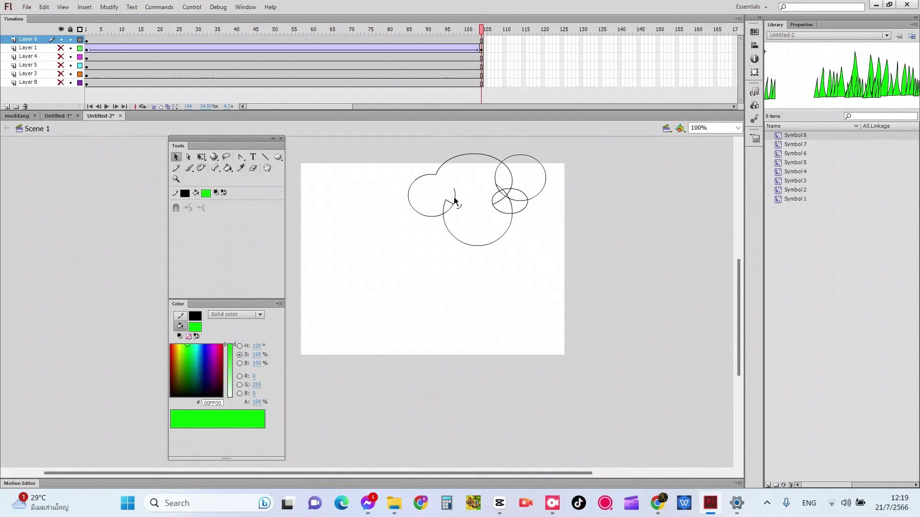
Delete the overlapping line segments inside the cloud, keeping its outer contour and a short inner curve at the small oval
left_click(454, 199)
mouse_move(456, 200)
left_mouse_down()
mouse_move(446, 208)
mouse_move(503, 199)
left_mouse_up()
left_click(501, 171)
left_click(510, 174)
key("Delete")
left_click(524, 195)
key("Delete")
left_click(519, 204)
key("Delete")
left_click(511, 205)
key("Delete")
left_click(501, 194)
key("Delete")
left_click(497, 188)
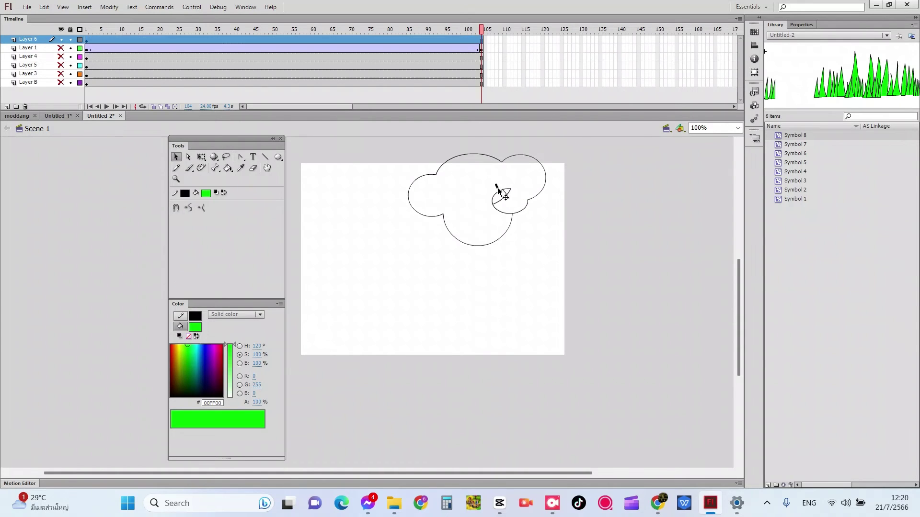
left_click_drag(476, 181, 520, 208)
key("Delete")
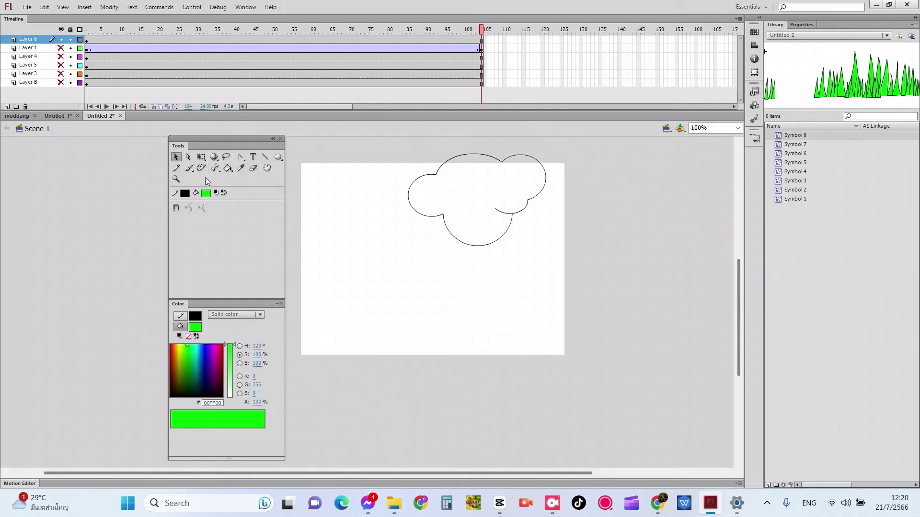
Fill the cloud outline with white (#FFFFFF) using the Paint Bucket tool
left_click(207, 194)
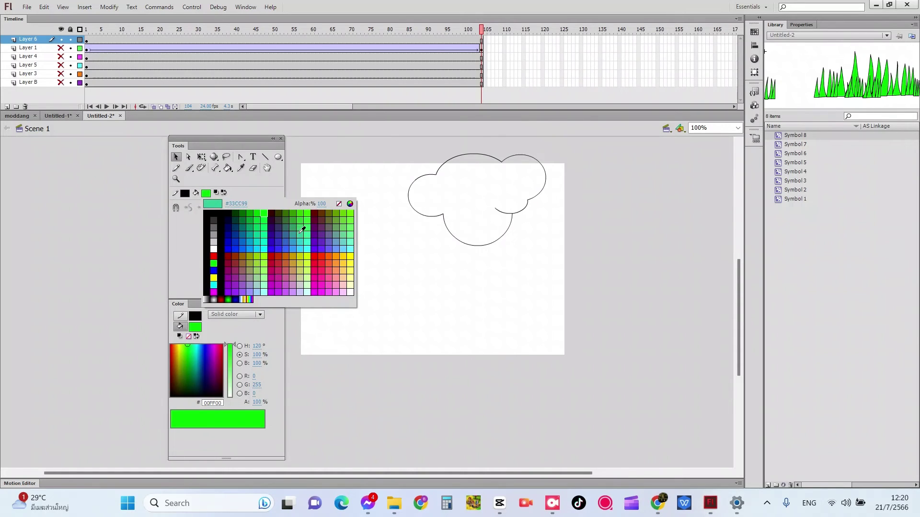
key("Escape")
left_click(214, 250)
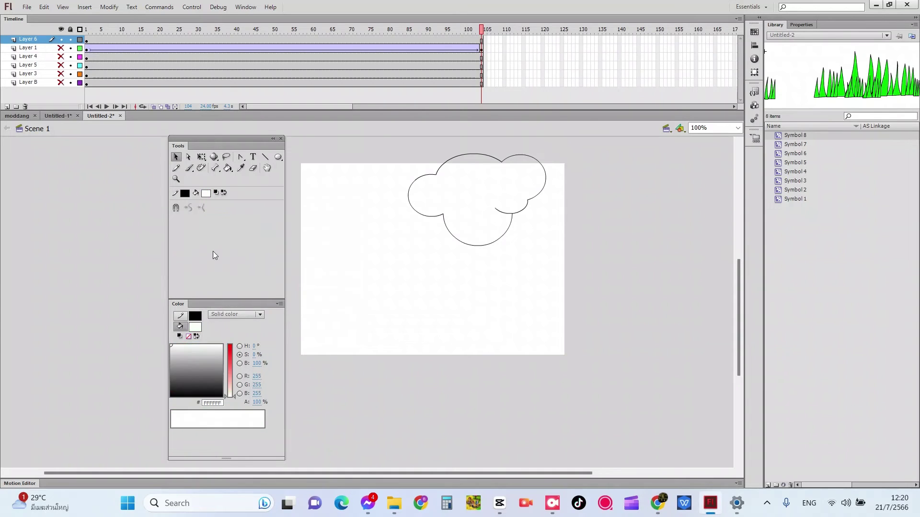
left_click(227, 168)
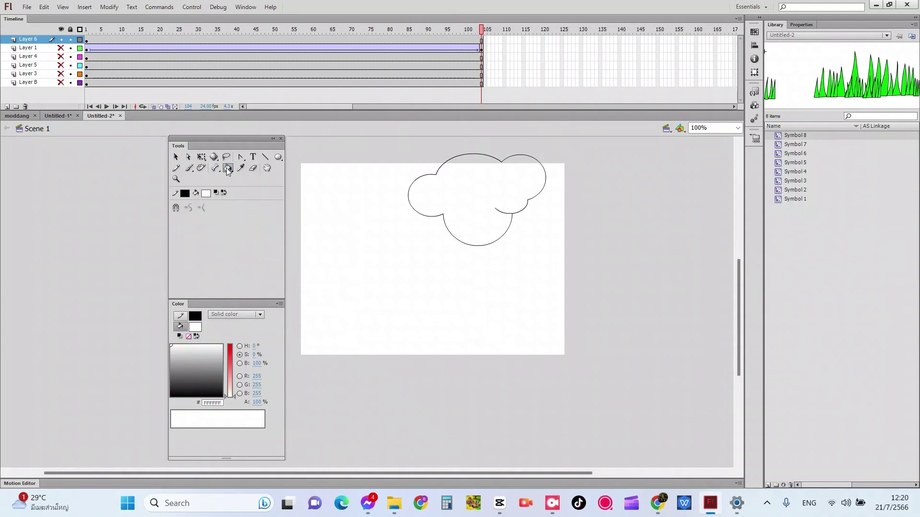
left_click(176, 156)
Change the stroke colour of the whole cloud to light grey and deselect it
mouse_move(378, 148)
left_mouse_down()
mouse_move(503, 205)
mouse_move(558, 254)
mouse_move(548, 260)
left_mouse_up()
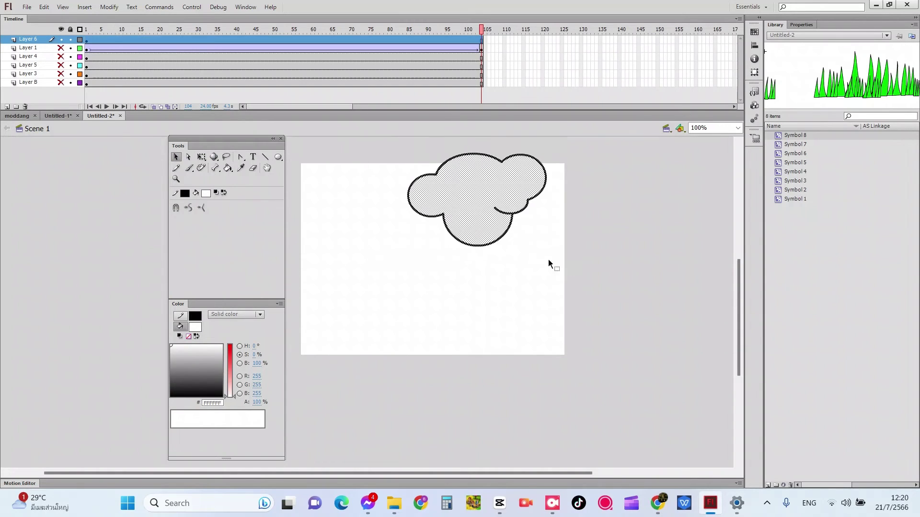
left_click(206, 193)
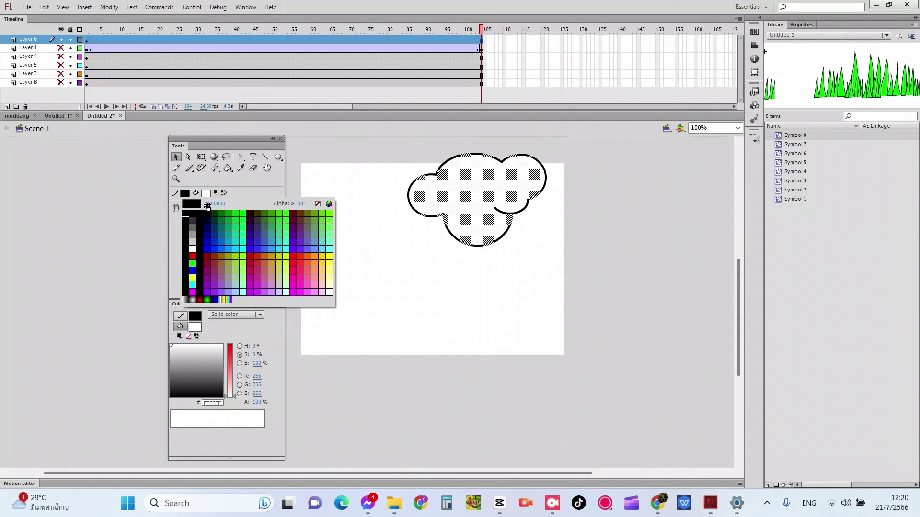
left_click(192, 242)
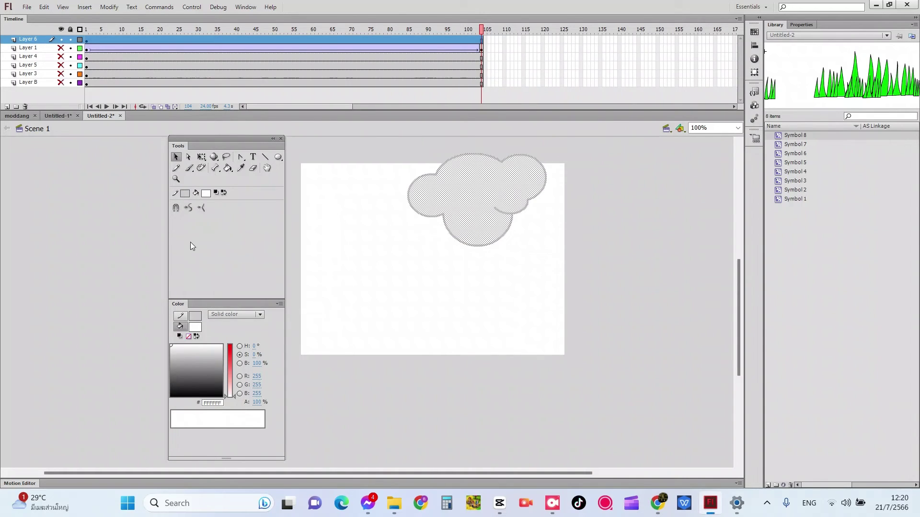
left_click(377, 214)
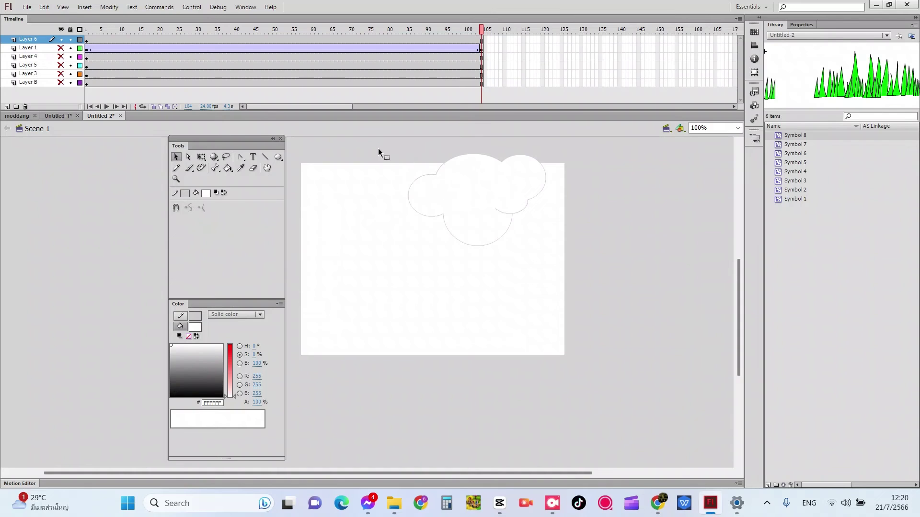
Scale the whole cloud down, rotate and flatten it into a wider shape, and move it to the stage's upper left corner
key("ctrl+a")
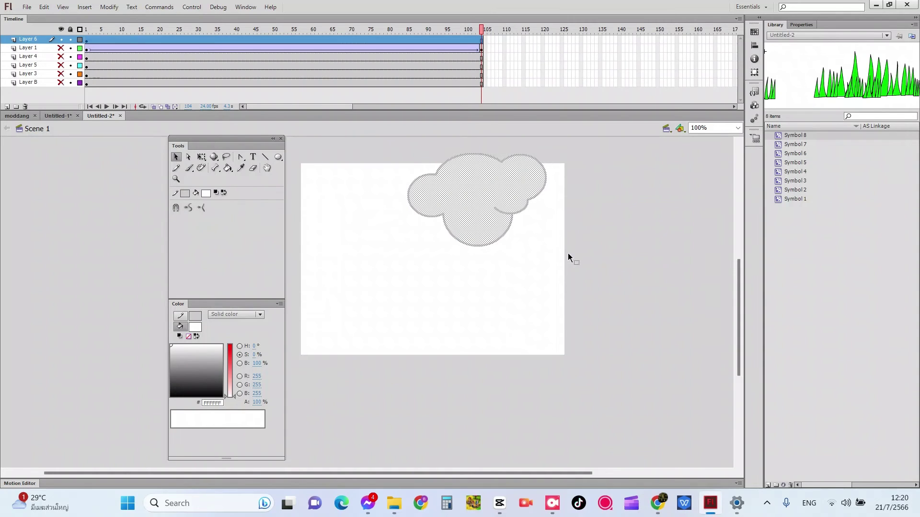
key("q")
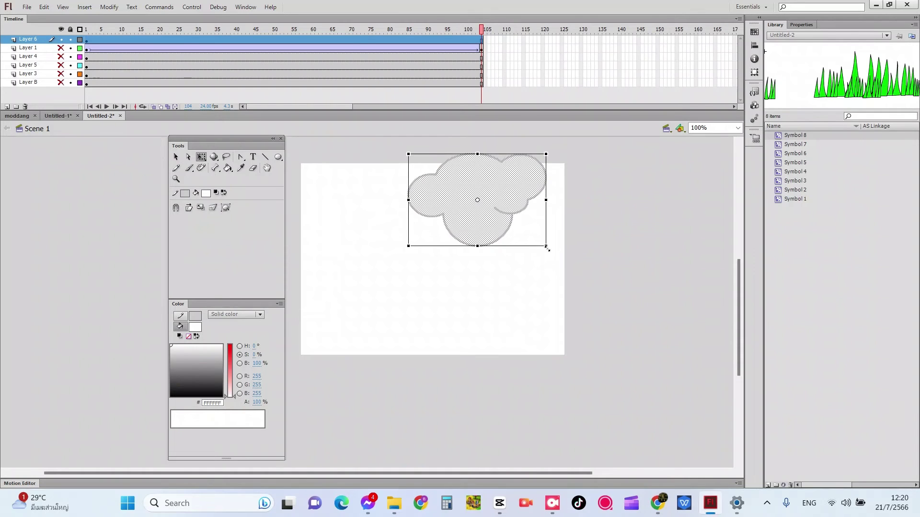
left_click_drag(546, 247, 501, 216)
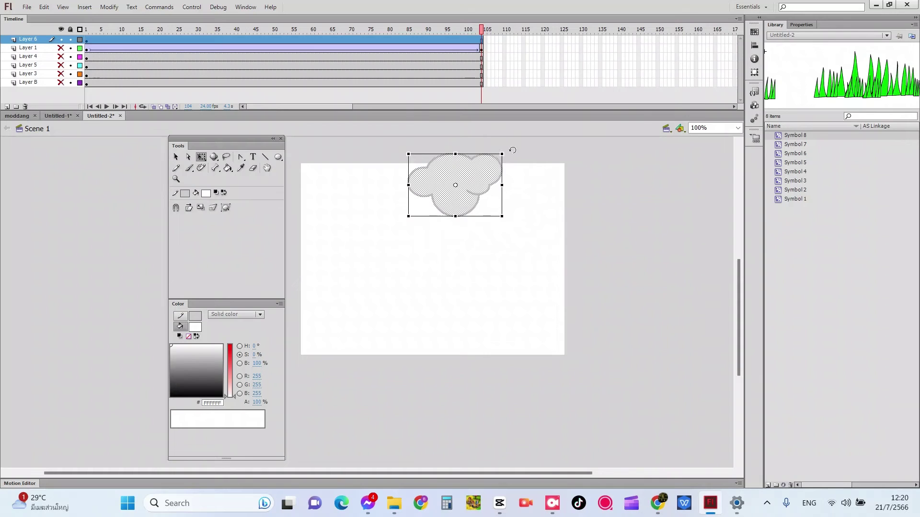
left_click_drag(509, 149, 521, 151)
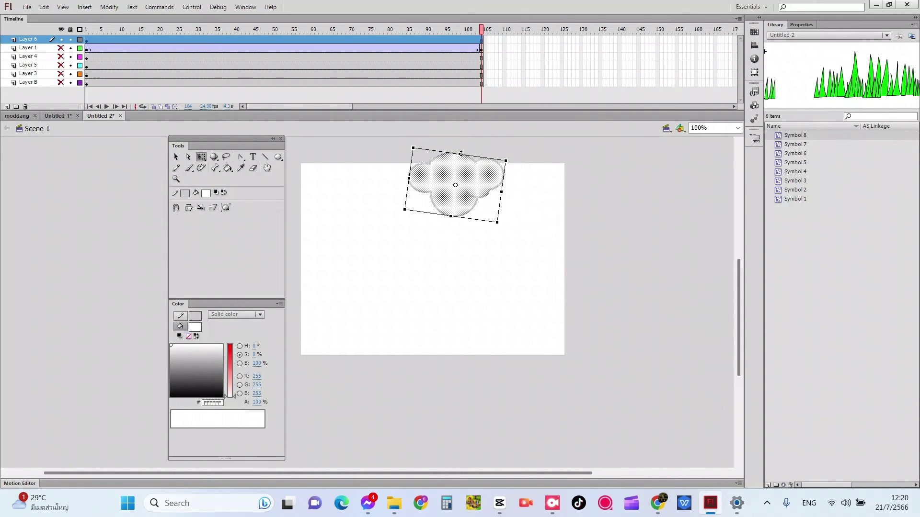
left_click_drag(460, 156, 468, 265)
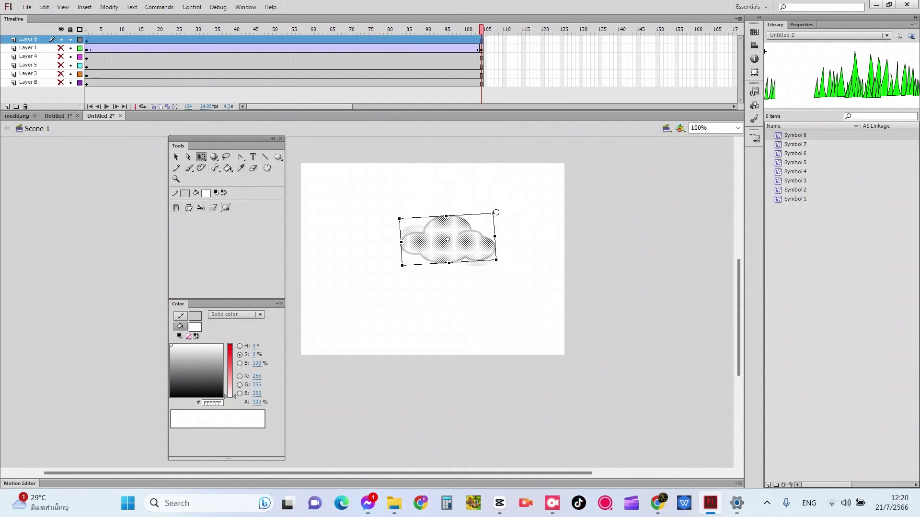
left_click_drag(468, 243, 357, 191)
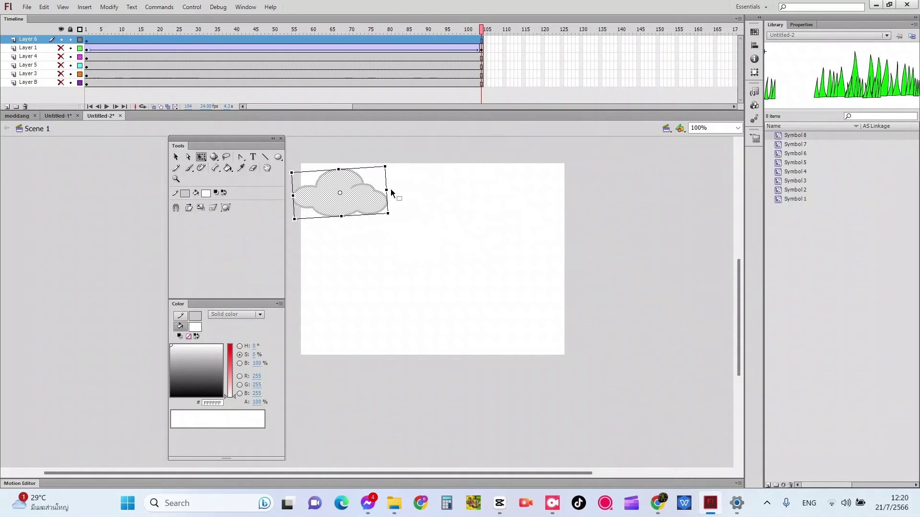
Convert the cloud drawing into a Movie Clip symbol with the default name
right_click(362, 184)
left_click(421, 439)
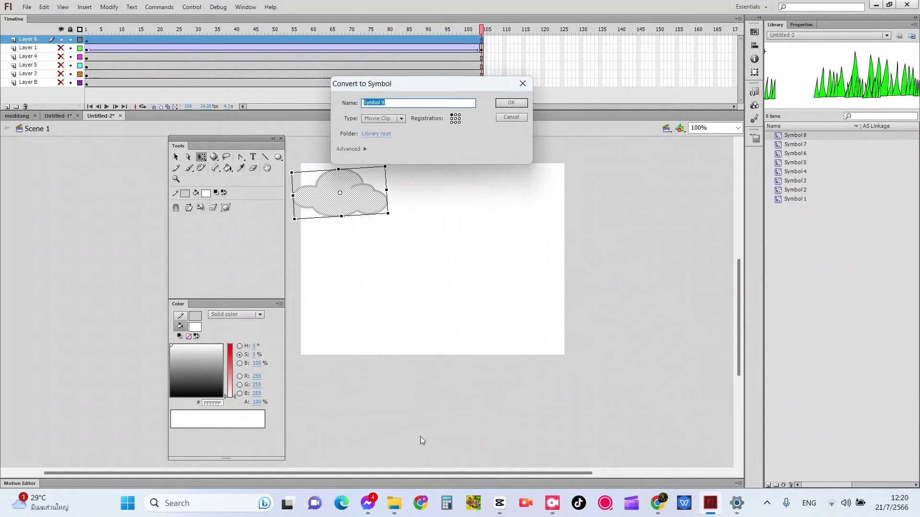
left_click(508, 103)
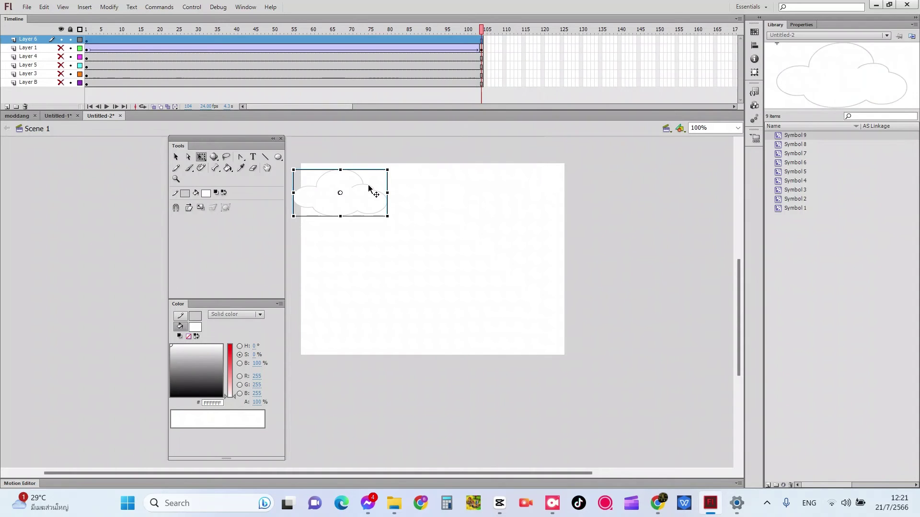
Add a full-size cloud copy overhanging the stage's right edge and a smaller, flatter copy next to the original cloud
left_click_drag(369, 188, 542, 199)
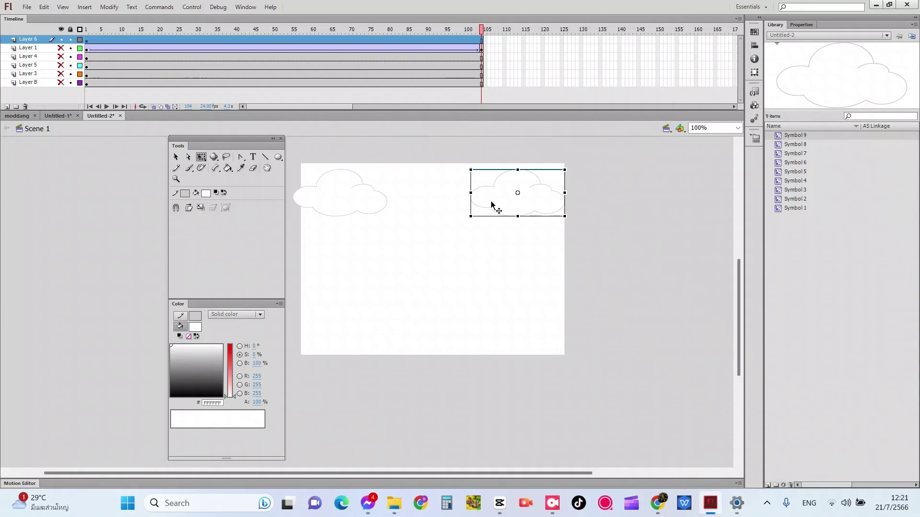
key("ctrl+v")
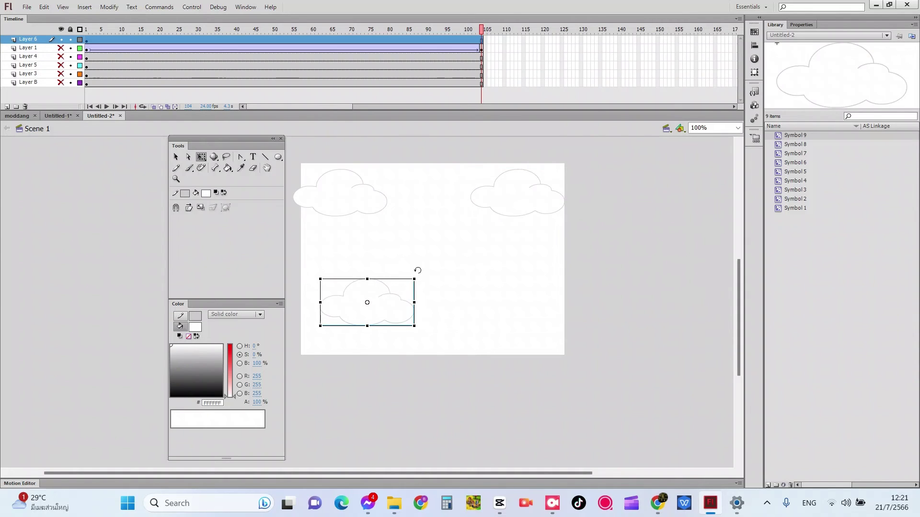
left_click_drag(414, 279, 439, 206)
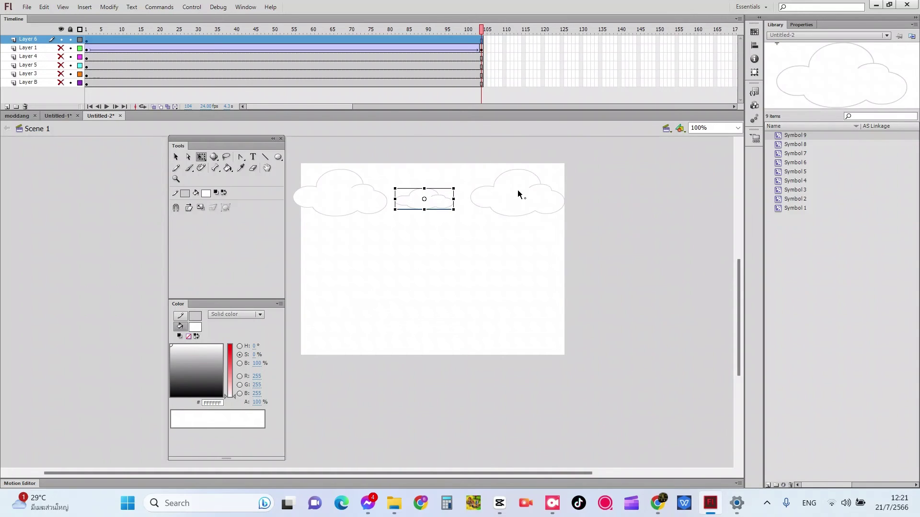
left_click(518, 195)
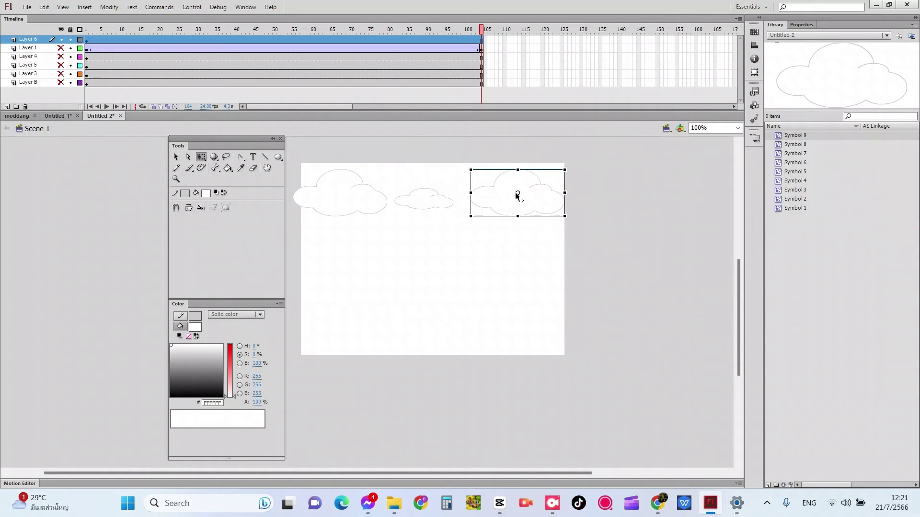
left_click_drag(530, 199, 591, 197)
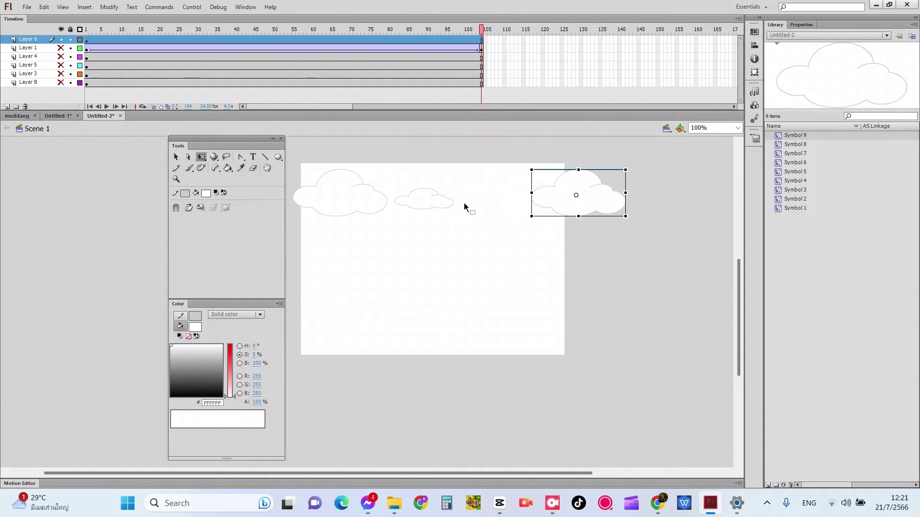
Add a fourth, slightly flattened cloud copy in the gap between the small cloud and the cloud at the stage's right edge
key("ctrl+v")
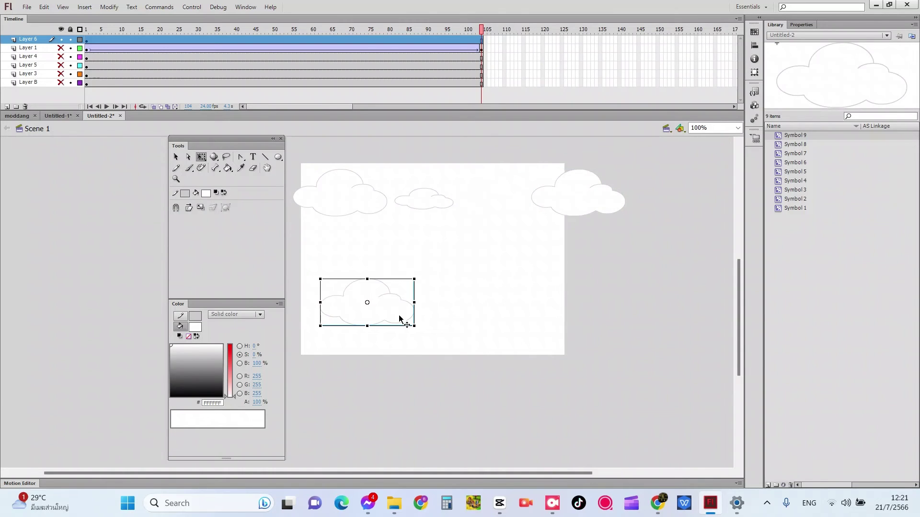
left_click_drag(411, 323, 504, 195)
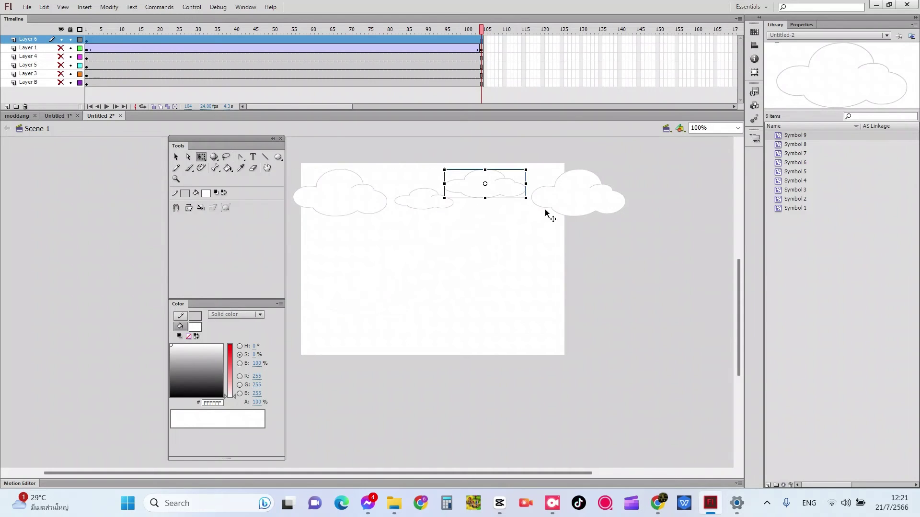
left_click(619, 212)
left_click(653, 220)
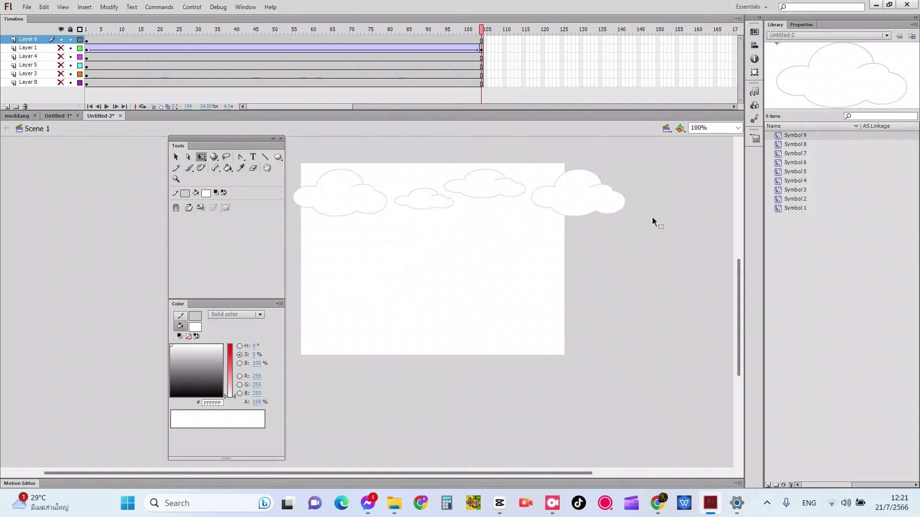
Select all four clouds and insert a keyframe at frame 104 of Layer 6
left_click_drag(664, 225, 269, 141)
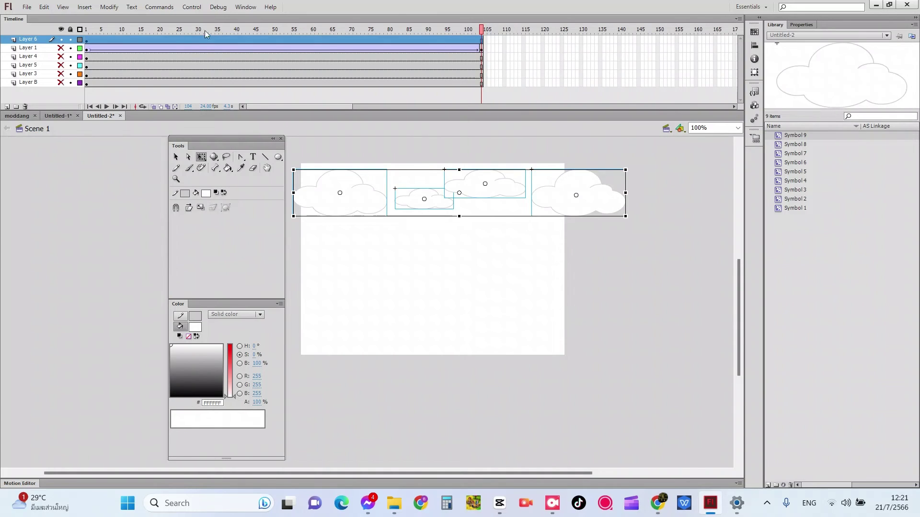
right_click(482, 38)
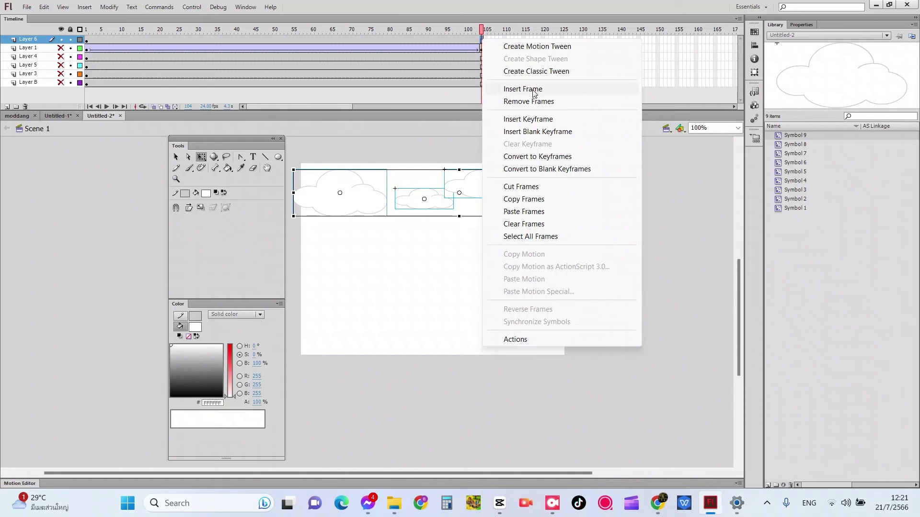
left_click(542, 119)
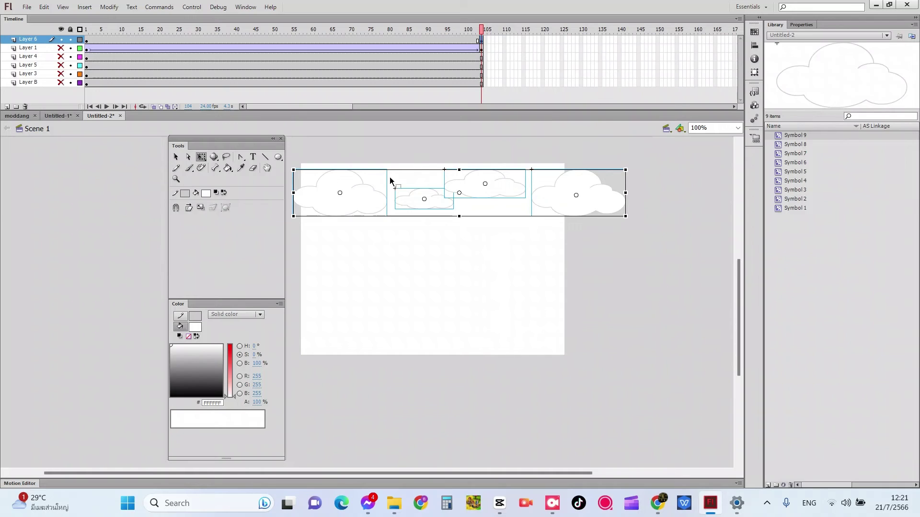
Move the row of clouds past the stage's right edge in frame 1 and far to the left in frame 104
left_click(86, 40)
left_click_drag(358, 203, 587, 200)
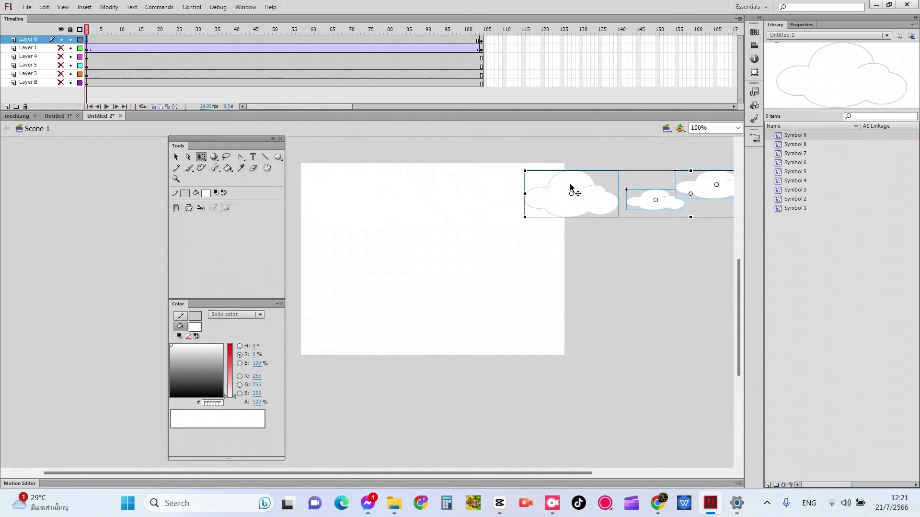
left_click(481, 41)
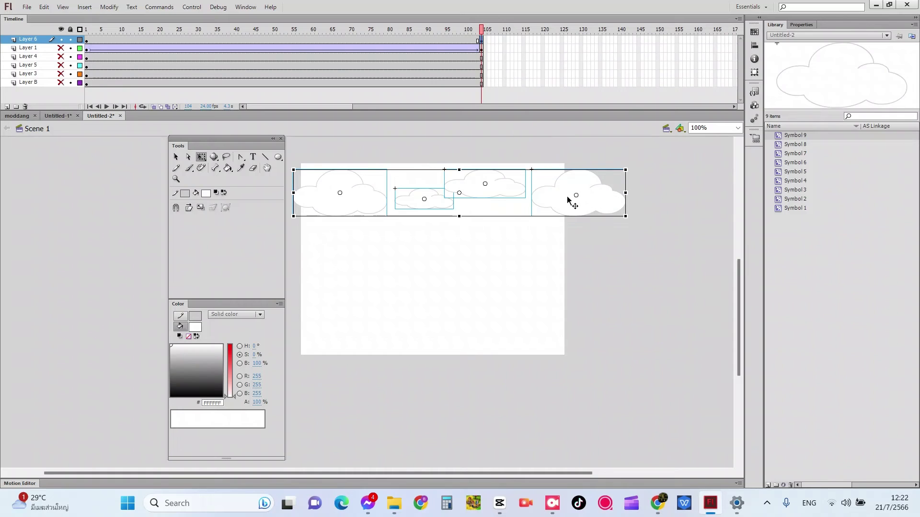
left_click_drag(333, 198, 390, 202)
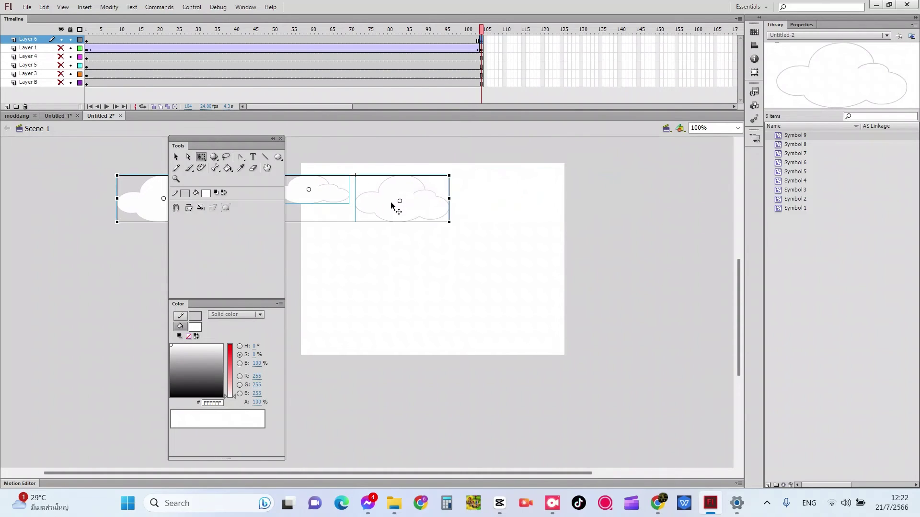
Create a classic tween between the keyframes of Layer 6 and play the test movie, closing the preview when done
right_click(468, 36)
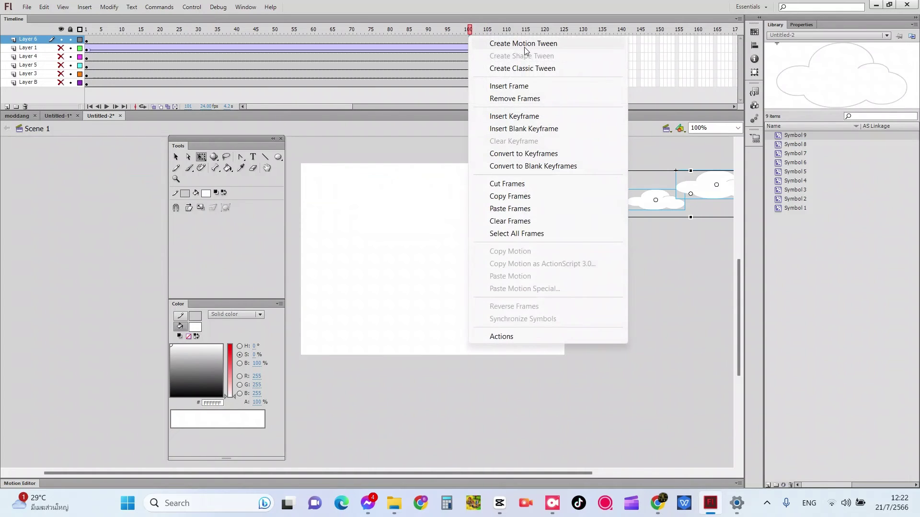
left_click(538, 67)
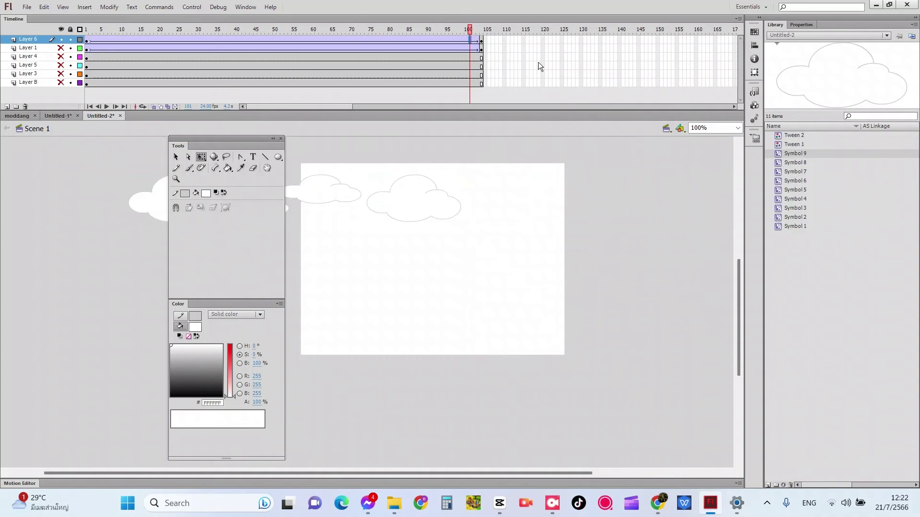
key("ctrl+Return")
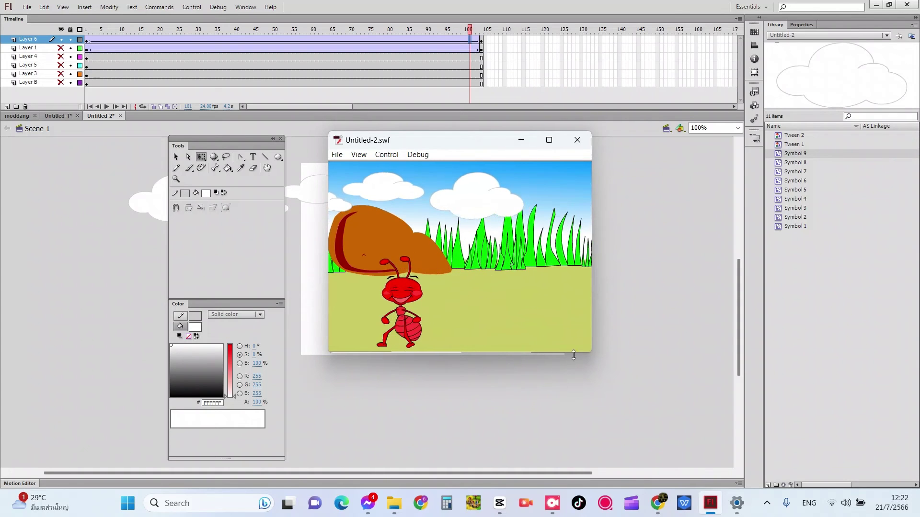
mouse_move(552, 503)
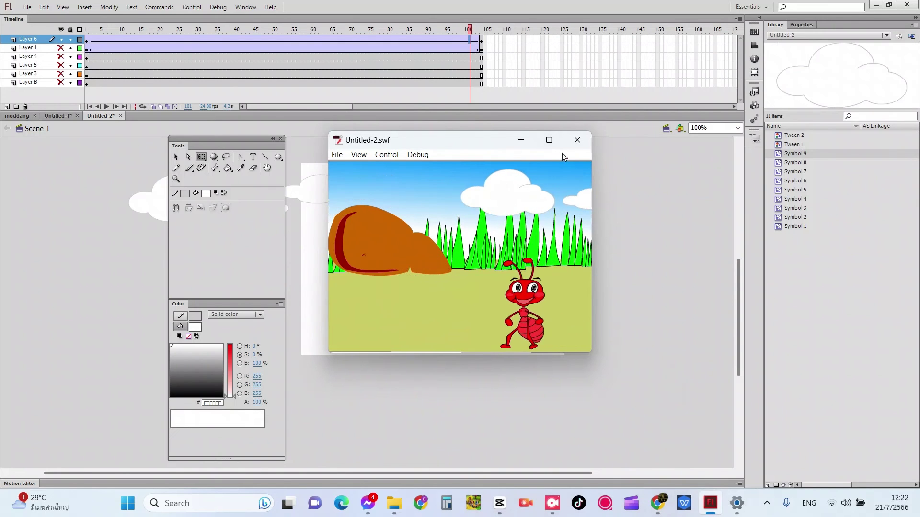
left_click(577, 151)
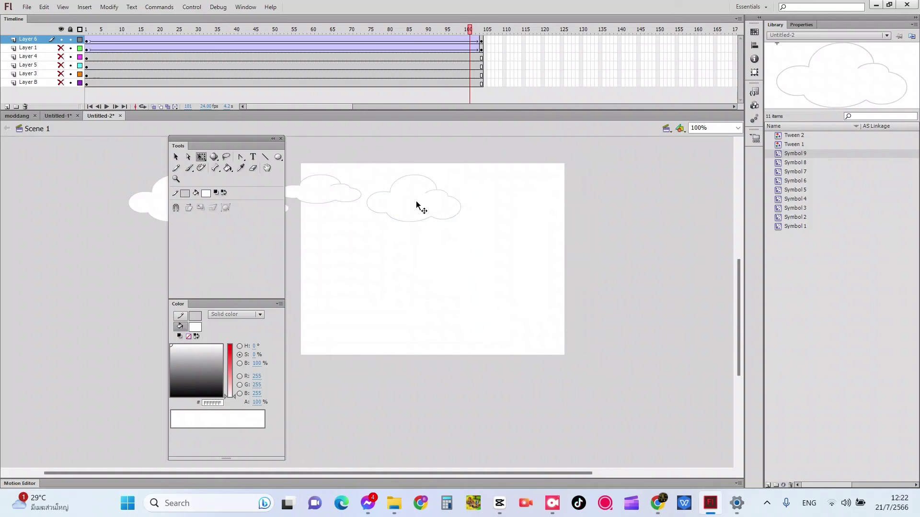
Flatten the row of clouds slightly in frames 104 and 1 of Layer 6 and play the test movie again
left_click_drag(230, 143, 114, 160)
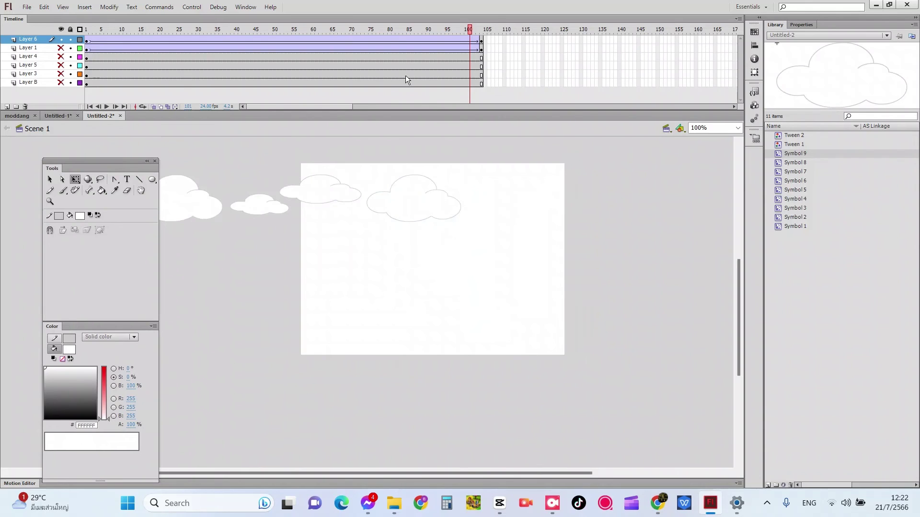
left_click(481, 37)
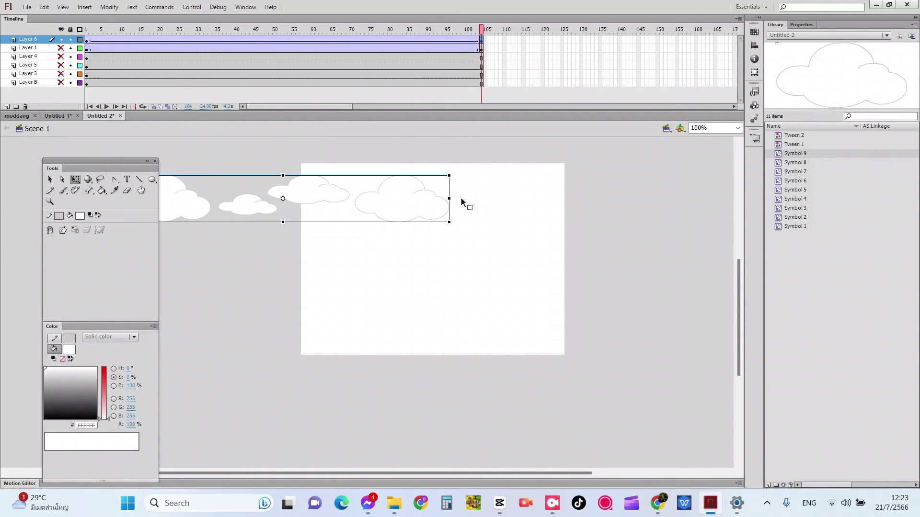
left_click_drag(449, 221, 443, 216)
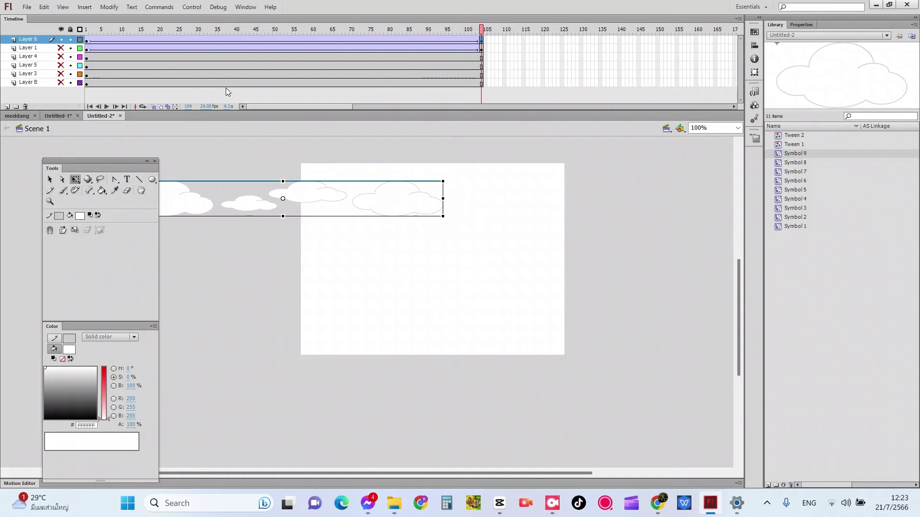
left_click(88, 38)
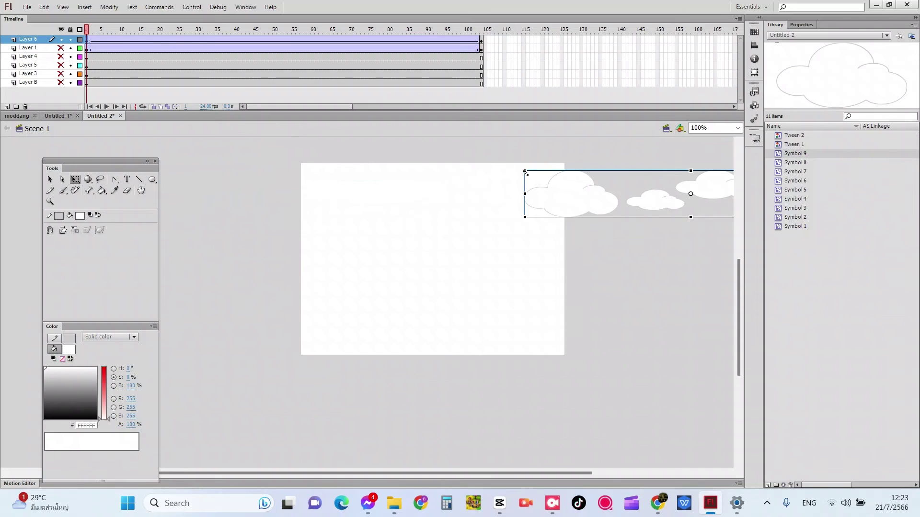
left_click_drag(526, 170, 529, 178)
key("ctrl+Return")
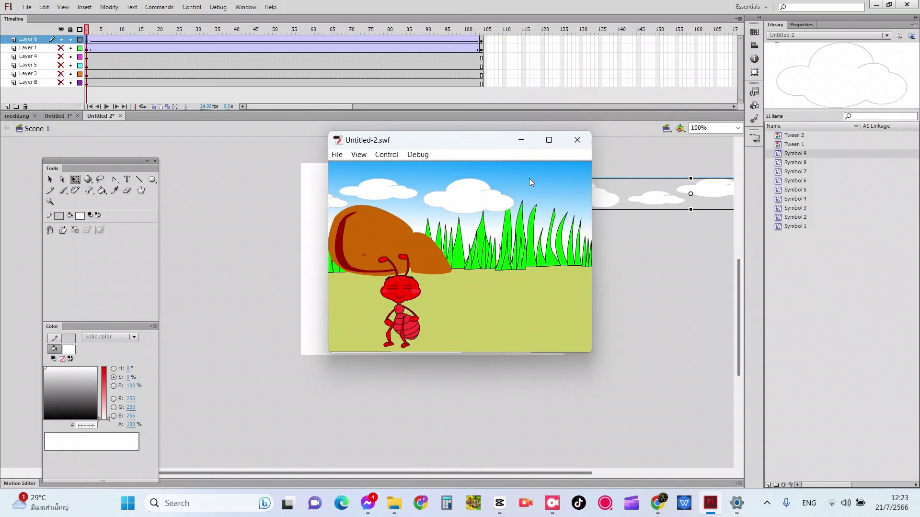
left_click(572, 143)
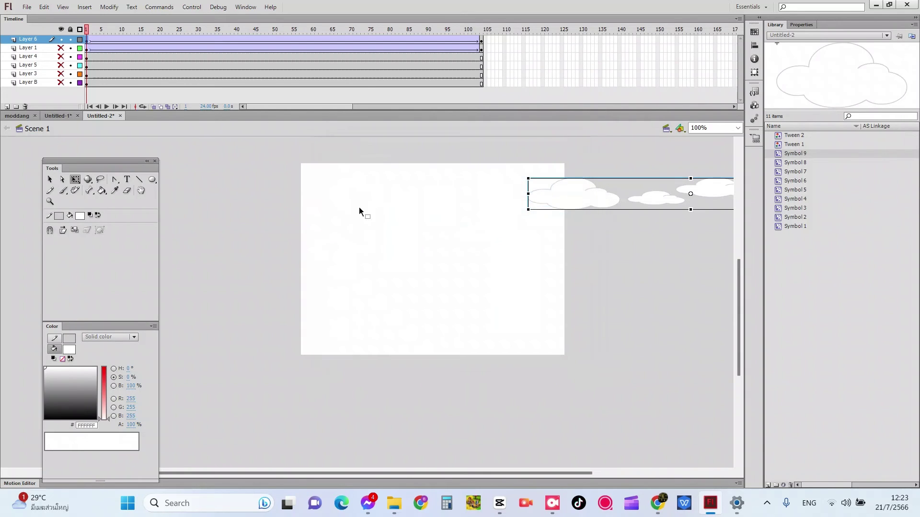
Hide Layer 6, show Layer 8, and fill its ground shape with solid colour #CCCC00
left_click(61, 40)
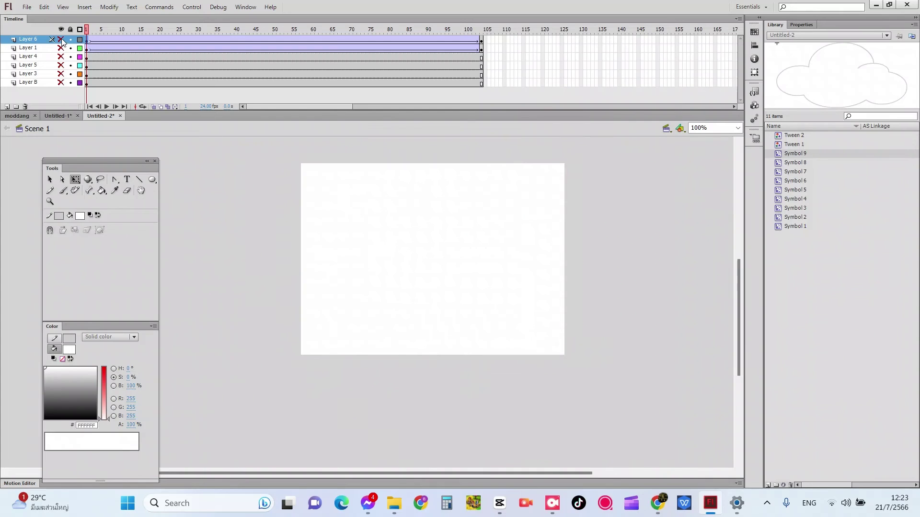
left_click(61, 83)
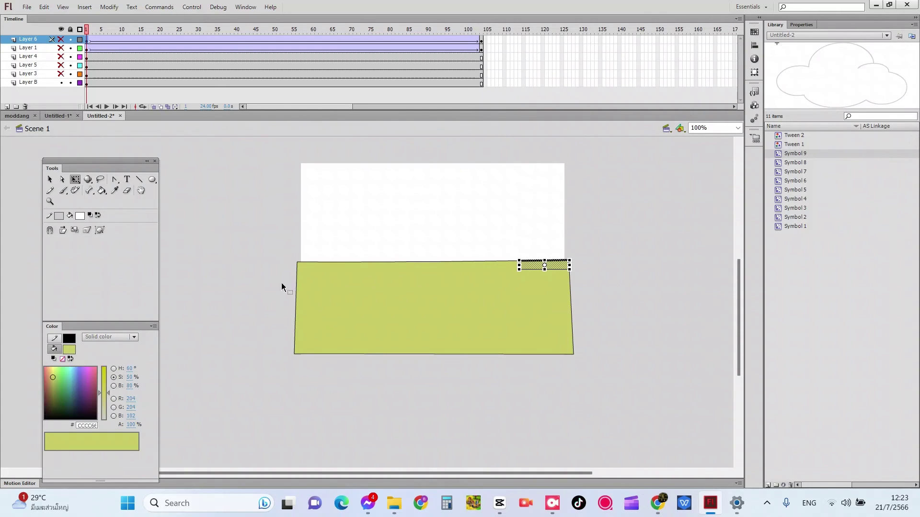
left_click(80, 217)
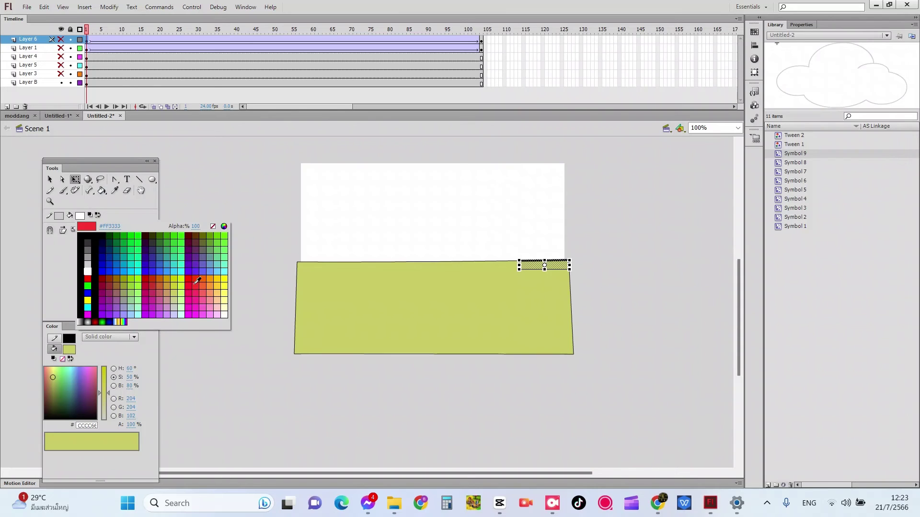
left_click(176, 274)
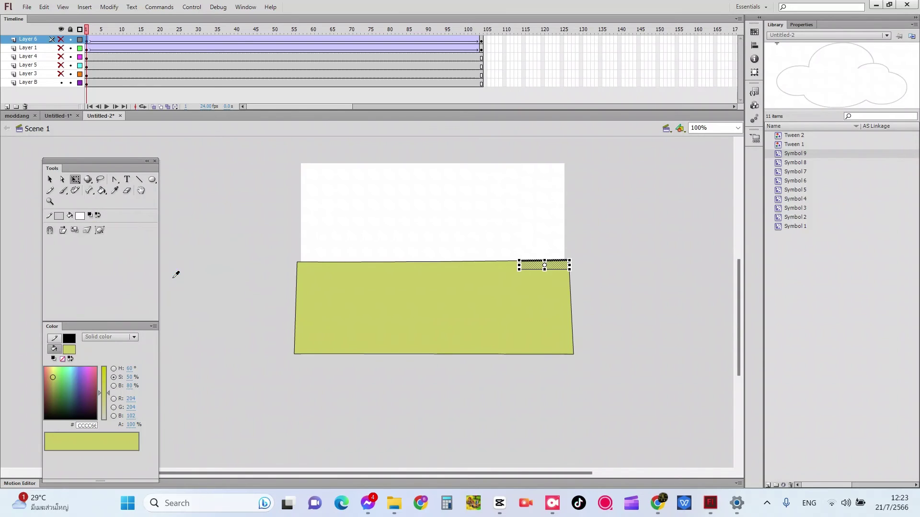
left_click(103, 191)
left_click(304, 292)
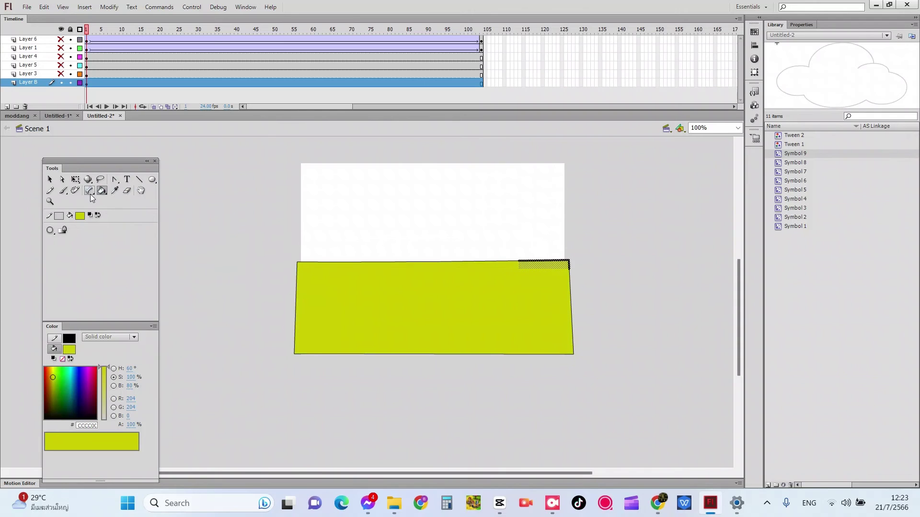
Recolour the ground shape on Layer 8 with #CC9900 and once more with #CC6600
left_click(80, 216)
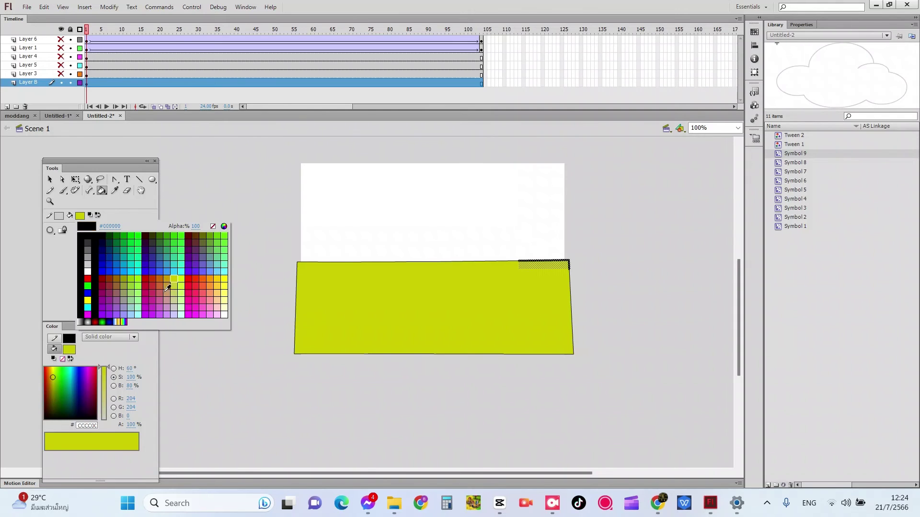
left_click(169, 277)
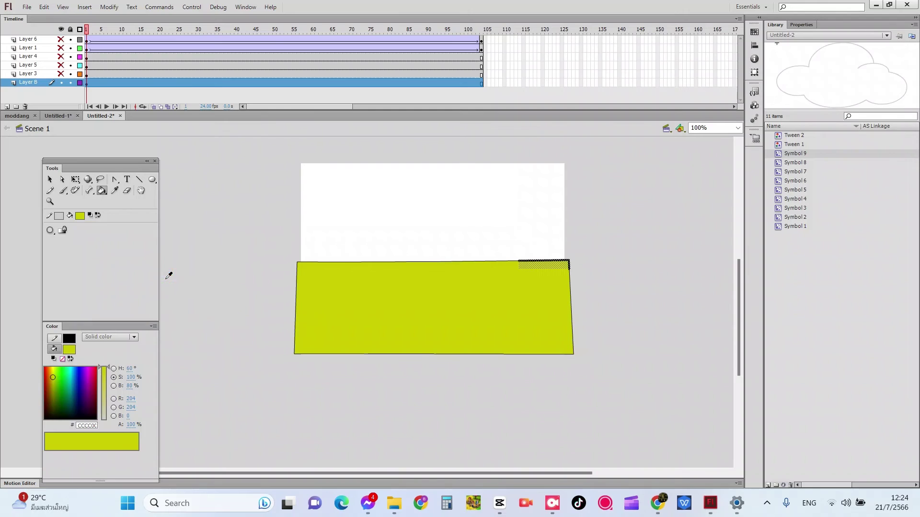
left_click(351, 302)
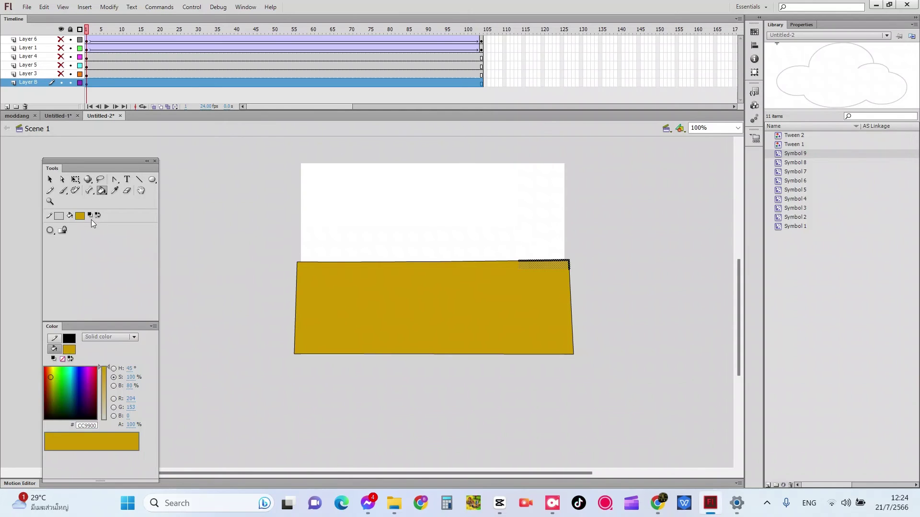
left_click(80, 217)
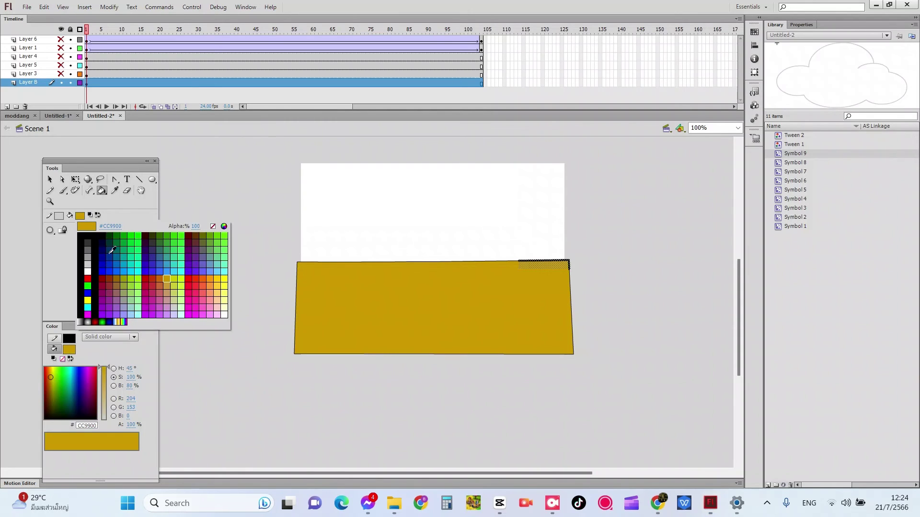
left_click(160, 280)
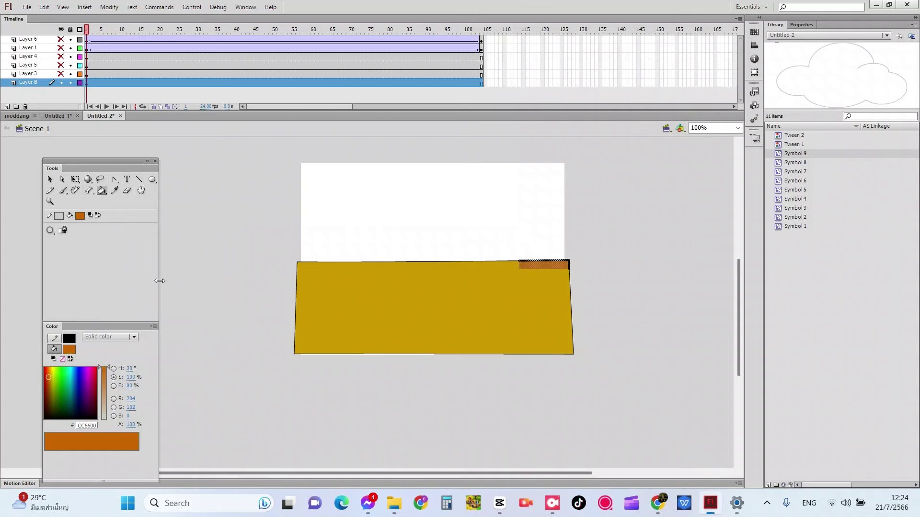
left_click(297, 279)
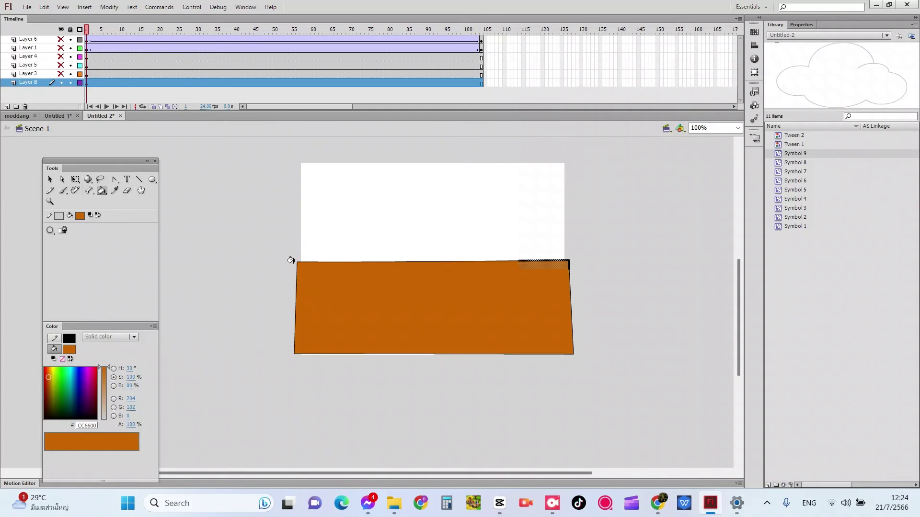
Play the timeline and the test movie to check the ground colour, closing the preview when done
key("Return")
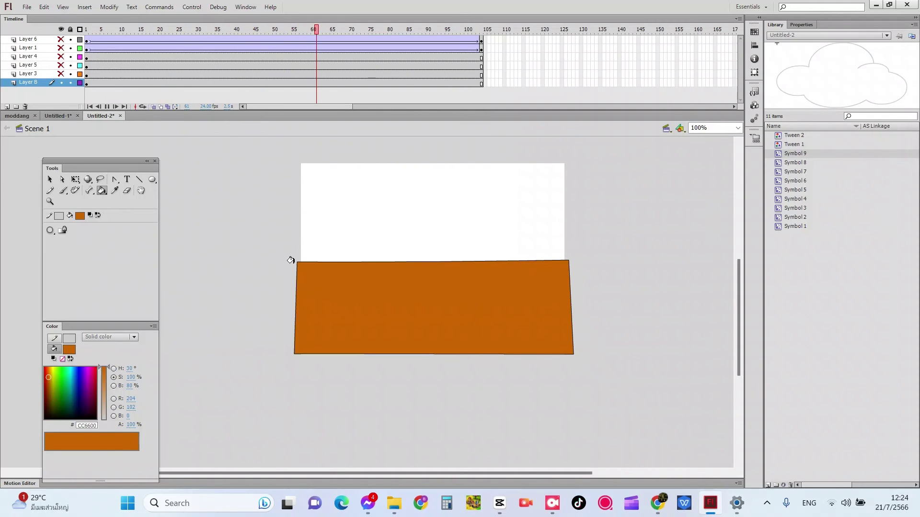
key("ctrl+Return")
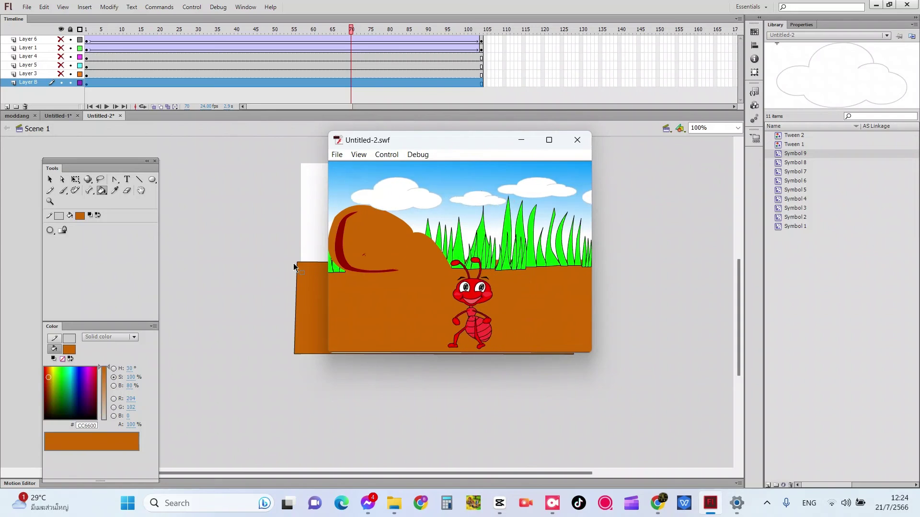
left_click(577, 140)
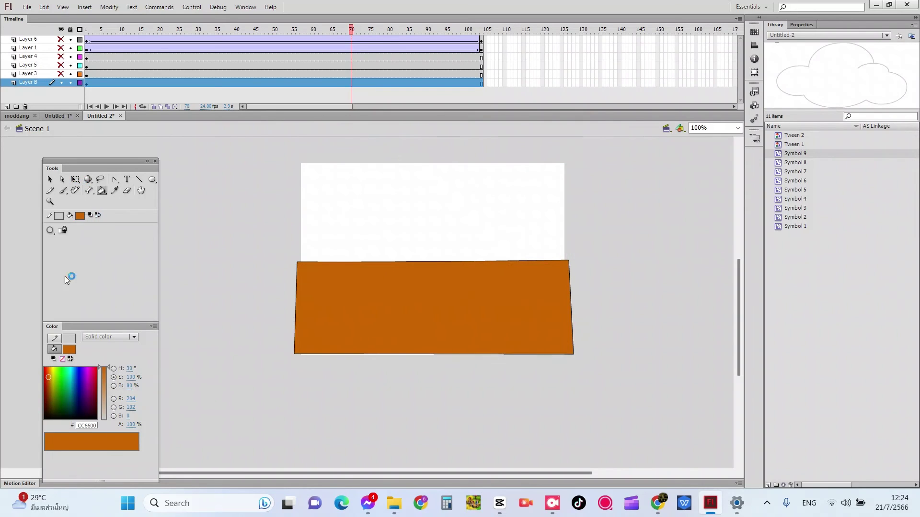
Fill the ground shape with a linear gradient running from #CC3300 to white
left_click(104, 396)
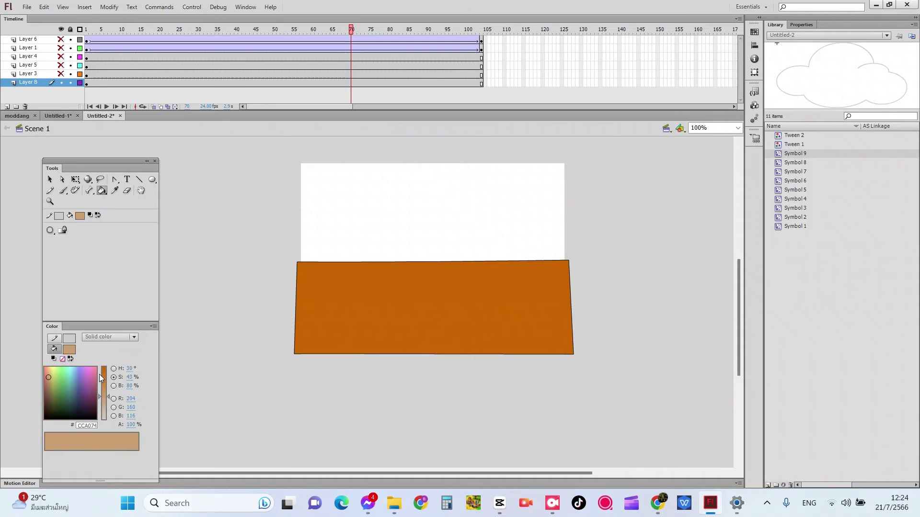
left_click(104, 387)
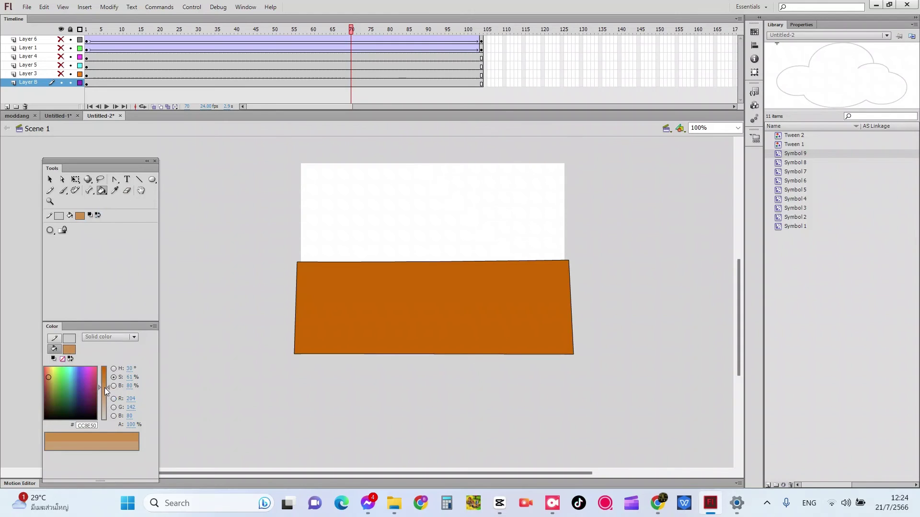
left_click(108, 336)
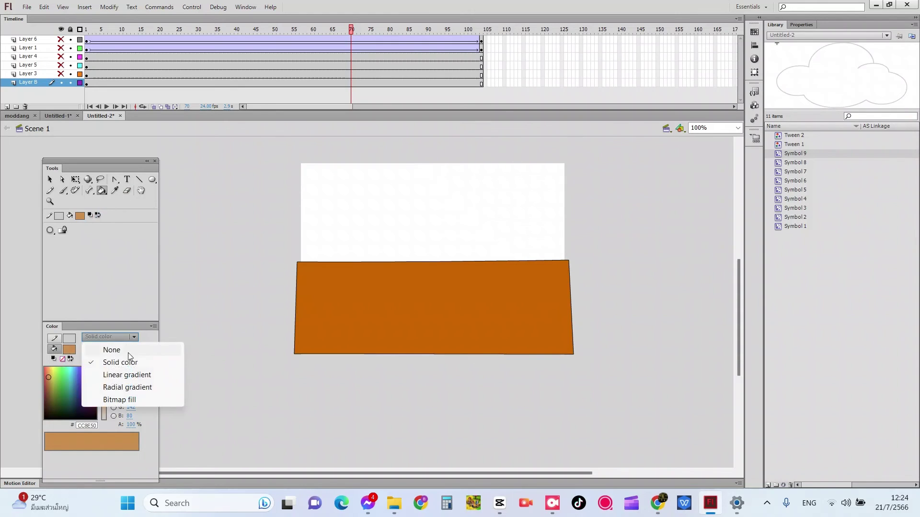
left_click(140, 375)
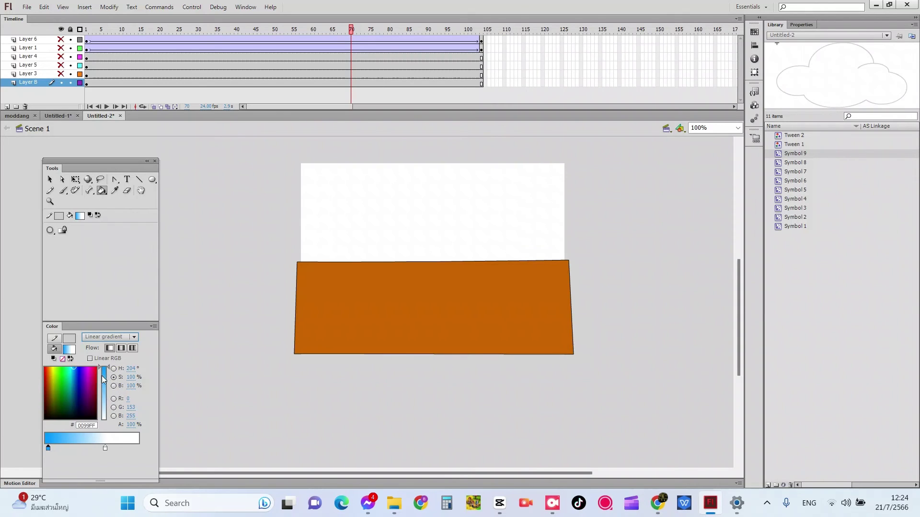
mouse_move(107, 380)
left_mouse_down()
mouse_move(106, 398)
mouse_move(106, 378)
left_mouse_up()
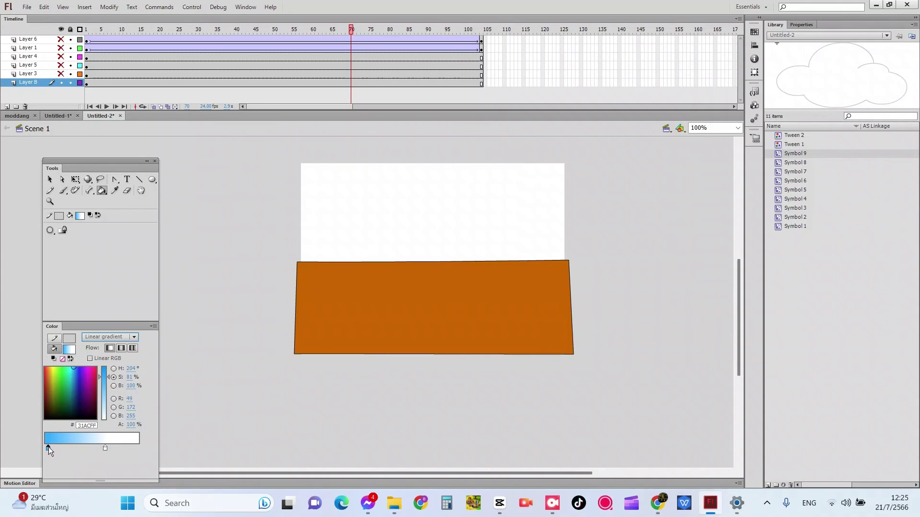
double_click(48, 447)
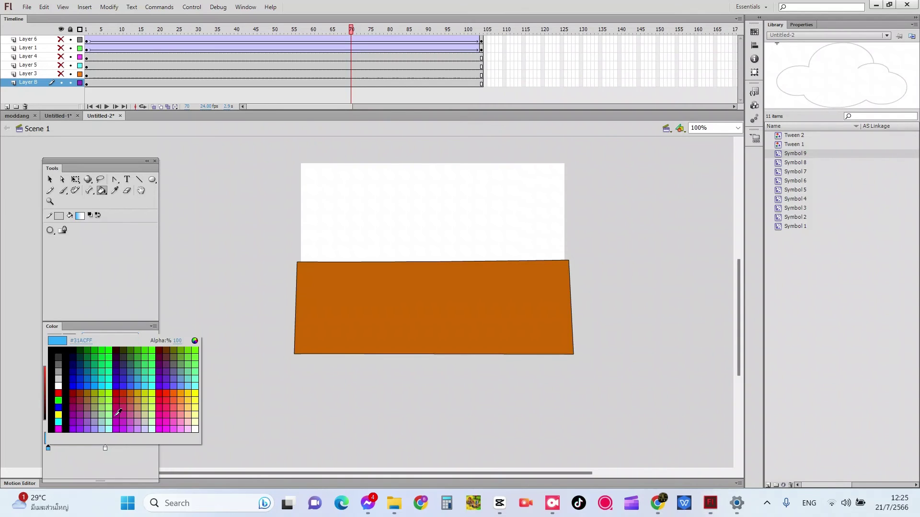
key("Escape")
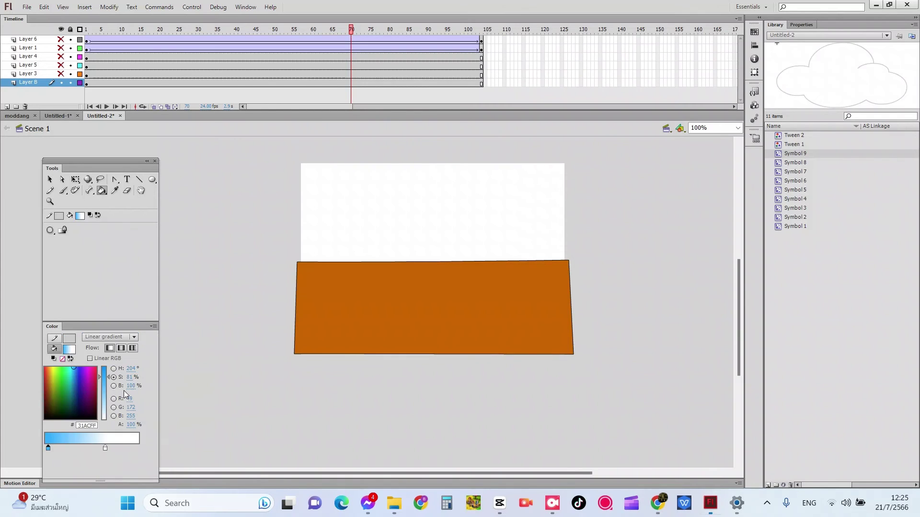
left_click(46, 377)
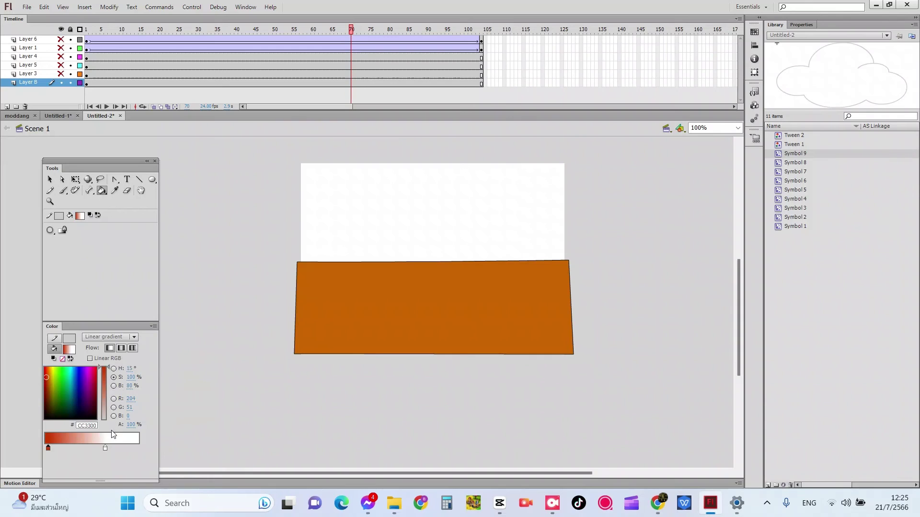
left_click(346, 295)
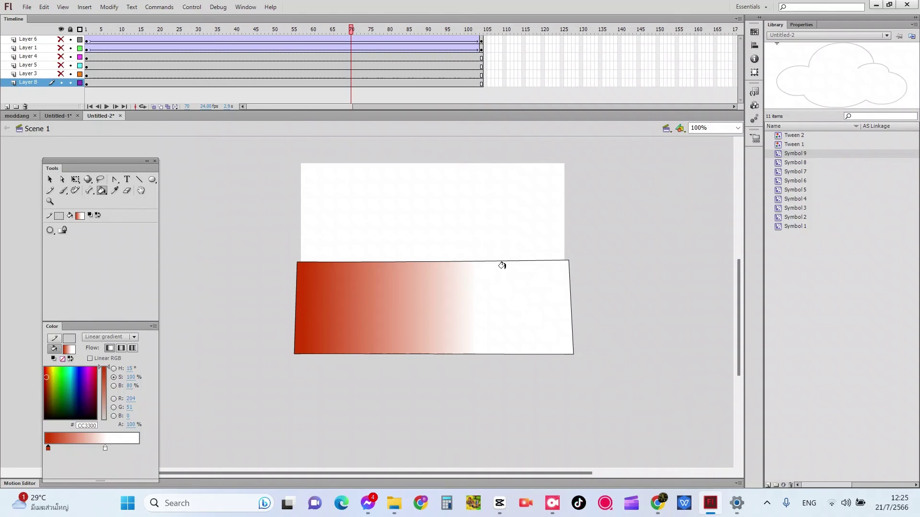
Try a reversed gradient direction on the ground, shift the gradient's white stop further out, and refill the shape
left_click_drag(565, 288, 386, 302)
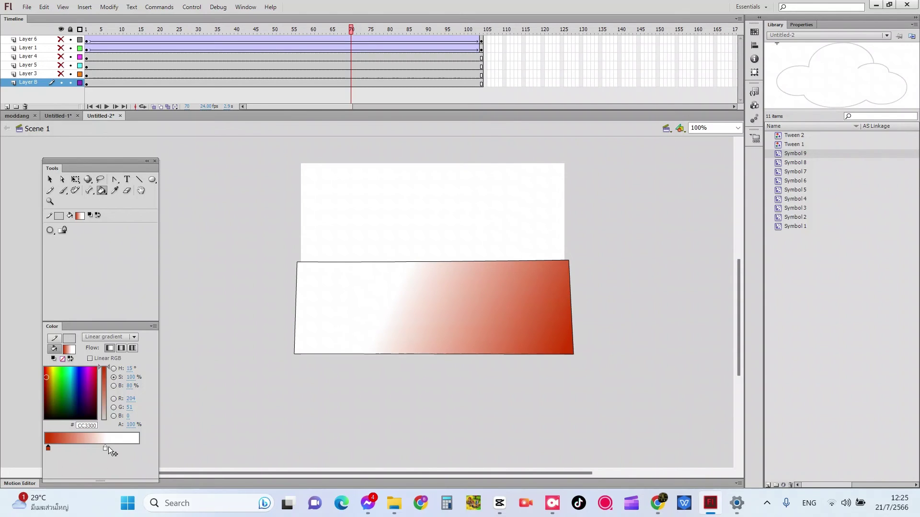
left_click_drag(106, 448, 125, 447)
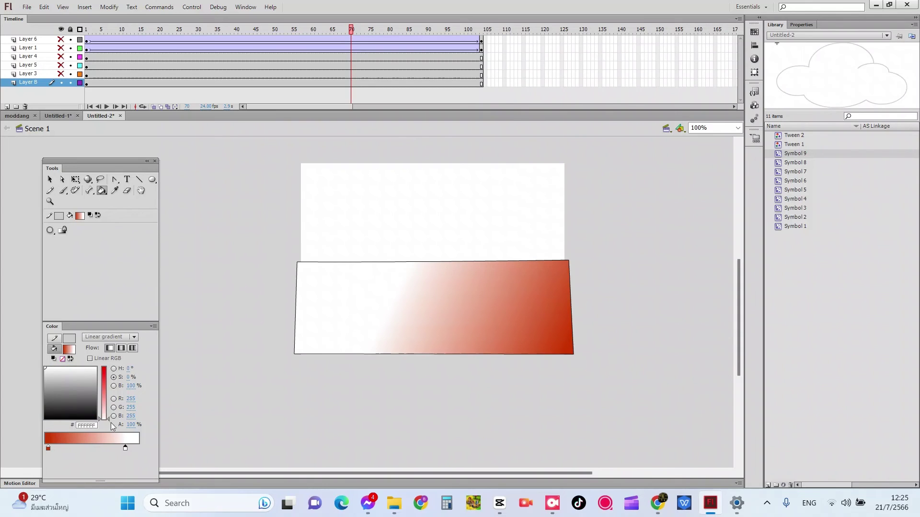
left_click(384, 283)
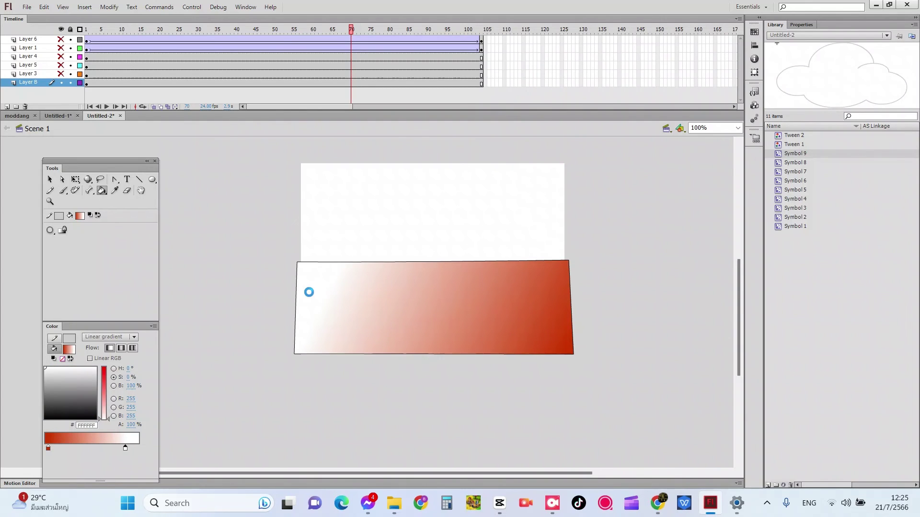
left_click(306, 290)
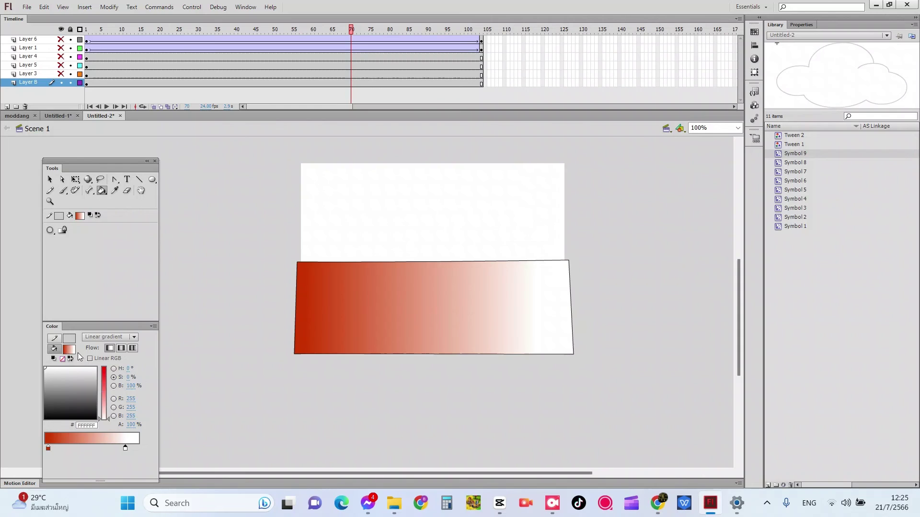
Change the gradient's first stop to #FF9900 and refill the ground so the colour fades vertically from orange at its top to white
left_click(48, 449)
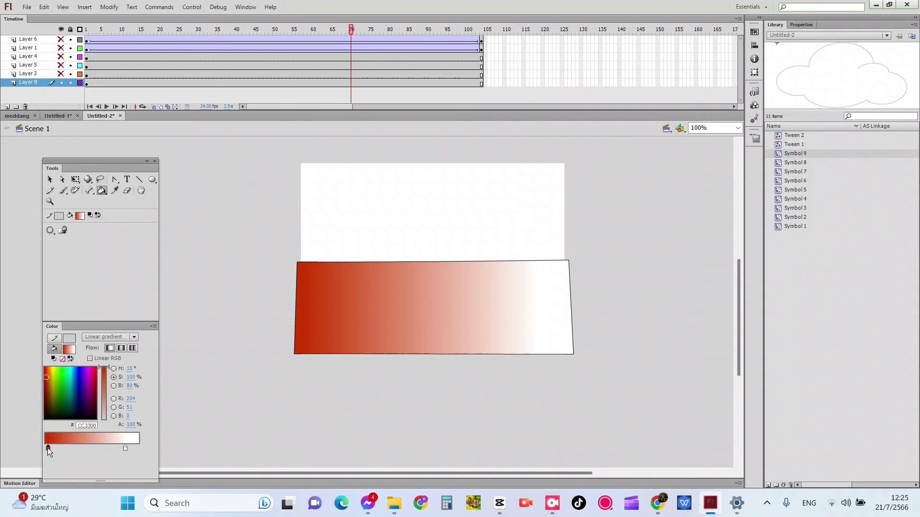
double_click(47, 448)
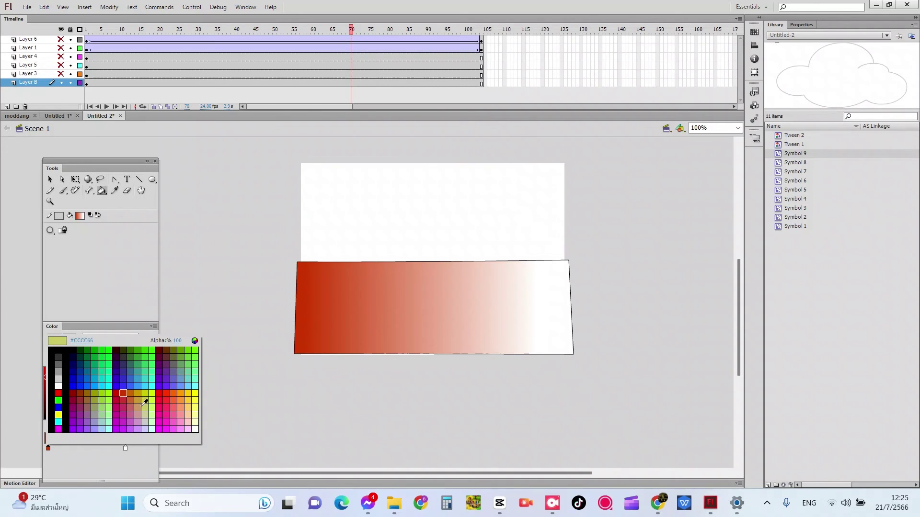
key("Escape")
left_click(182, 389)
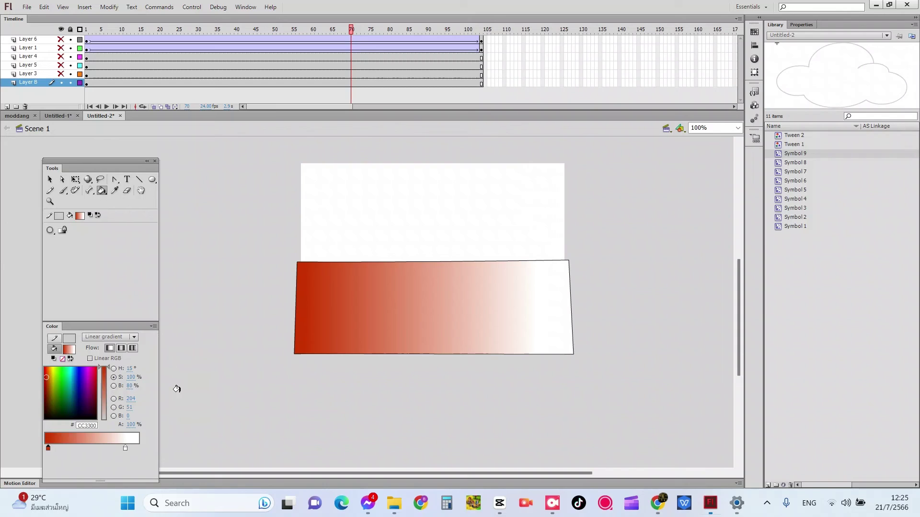
left_click(402, 296)
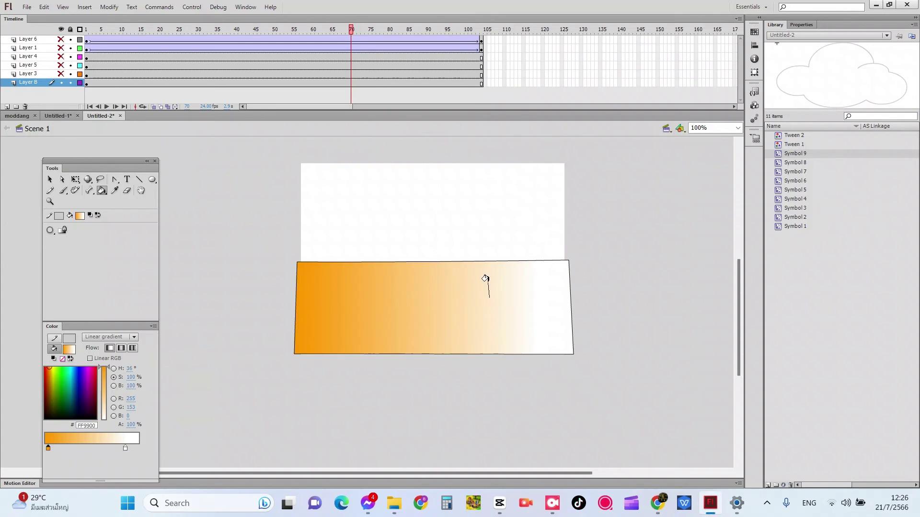
left_click_drag(485, 265, 483, 349)
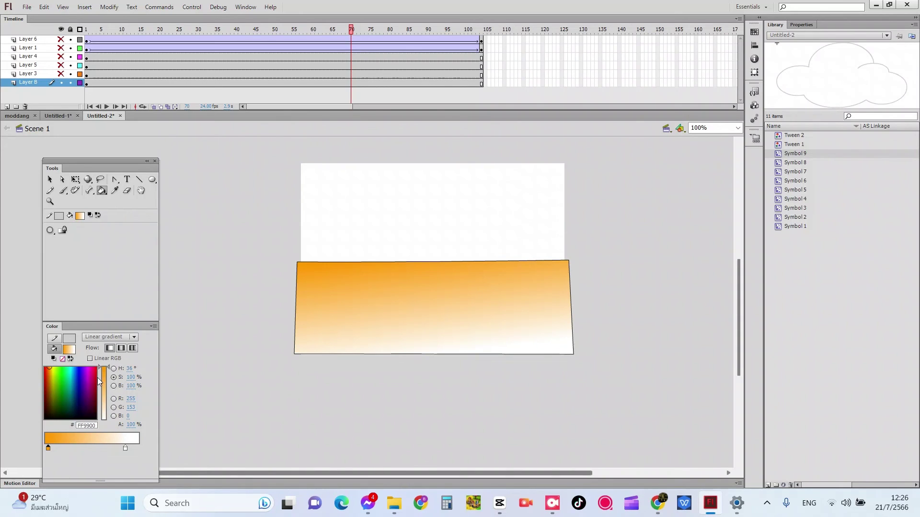
Duplicate the ground's gradient fill above the original and pull the copy's upper-left corner inward
left_click(50, 180)
left_click(358, 276)
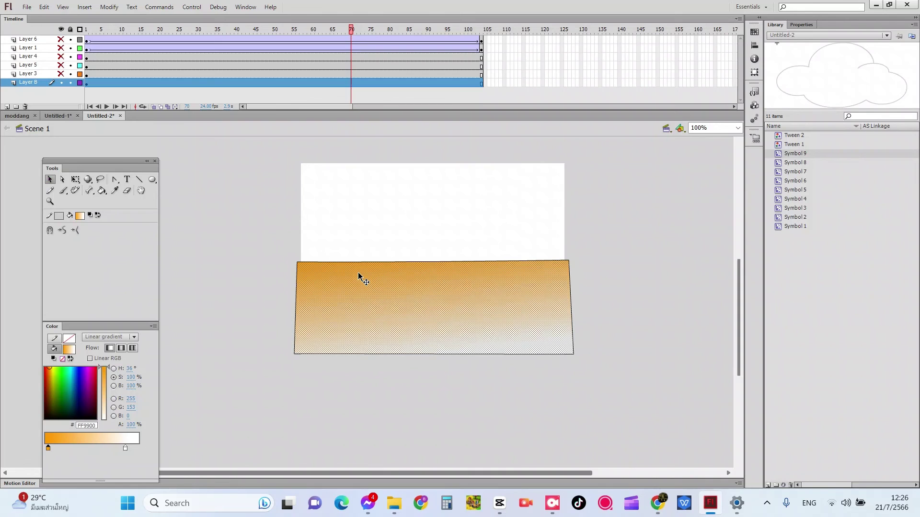
left_click_drag(361, 277, 318, 187)
left_click(233, 162)
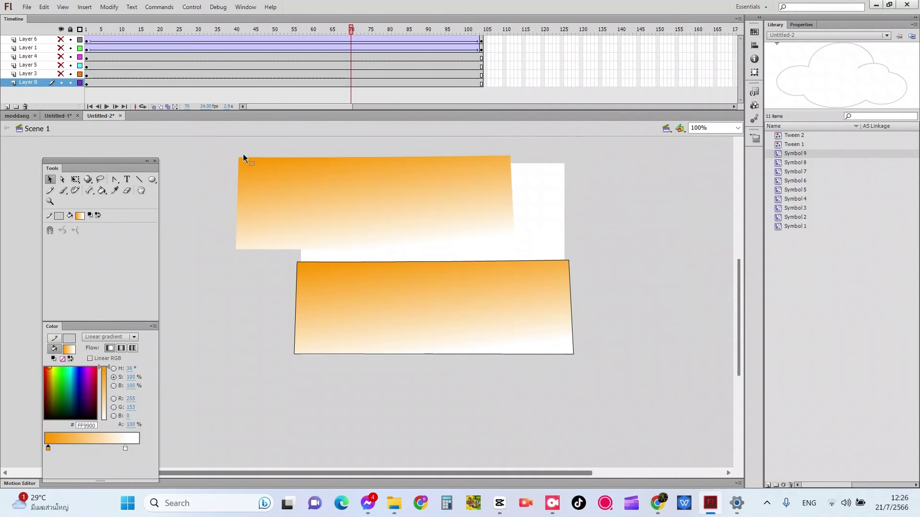
left_click_drag(243, 157, 277, 164)
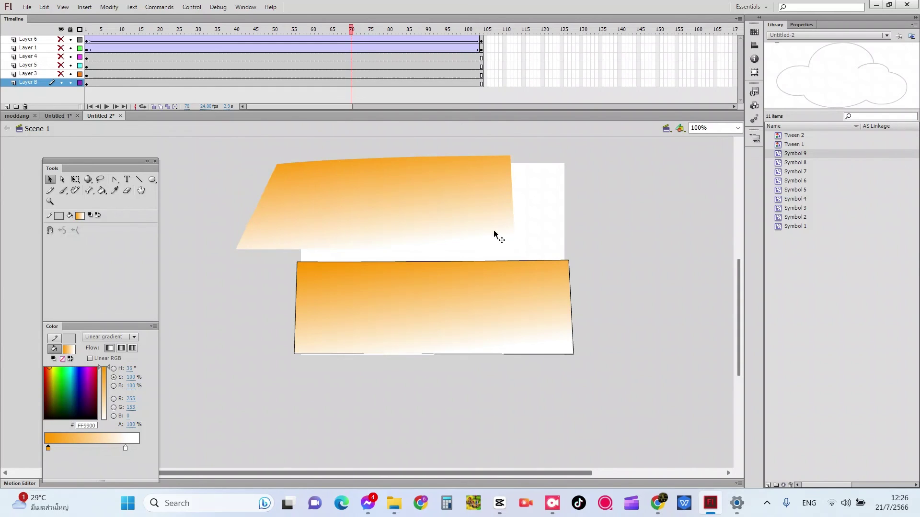
Bend the right and lower edges of the duplicated gradient shape inward to form a thin curved streak
left_click_drag(499, 228, 424, 214)
left_click_drag(476, 240, 421, 260)
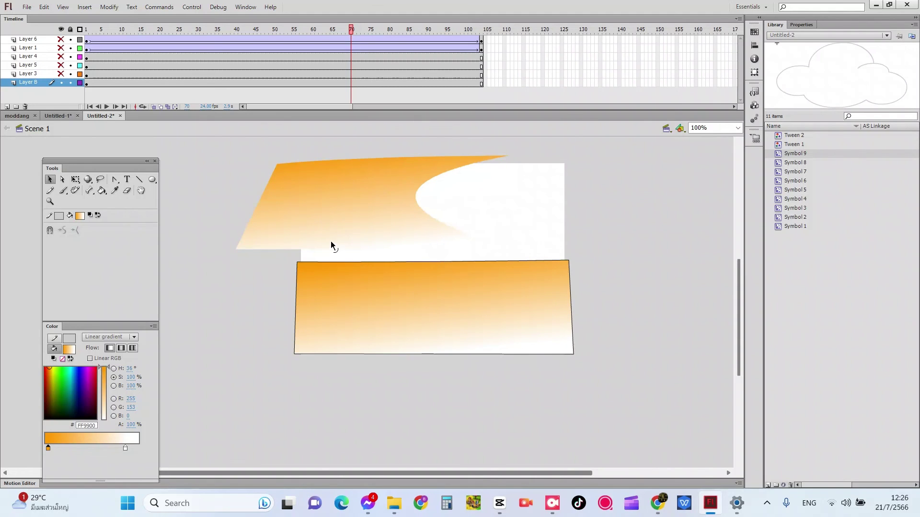
left_click_drag(331, 242, 313, 154)
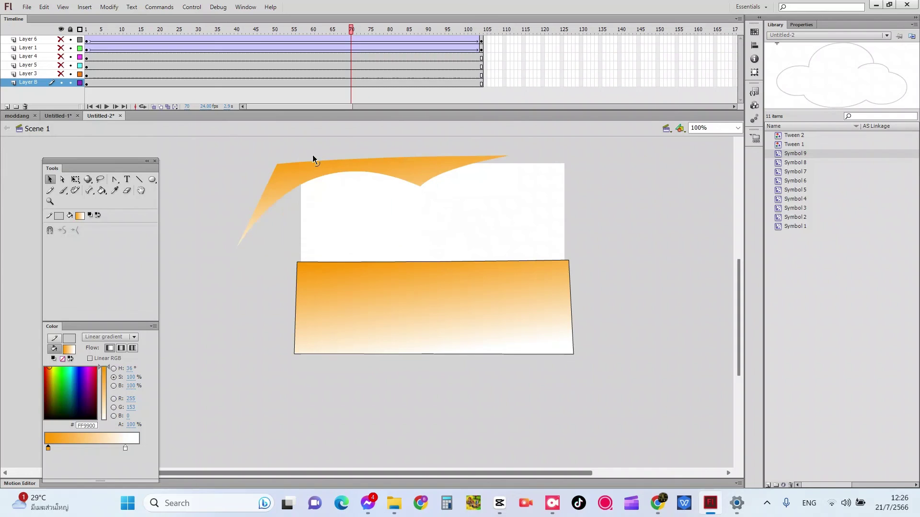
left_click_drag(424, 183, 305, 193)
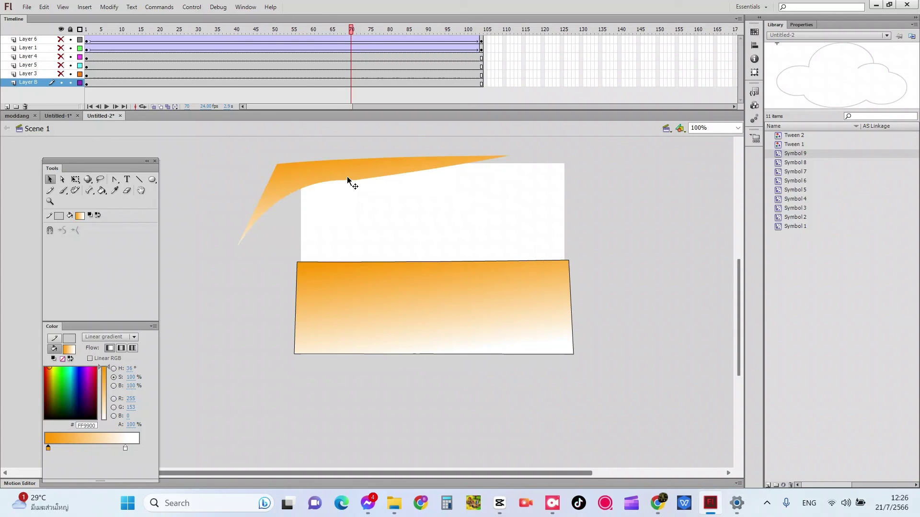
Change the first gradient stop of the curved streak to #FF9966
left_click(312, 175)
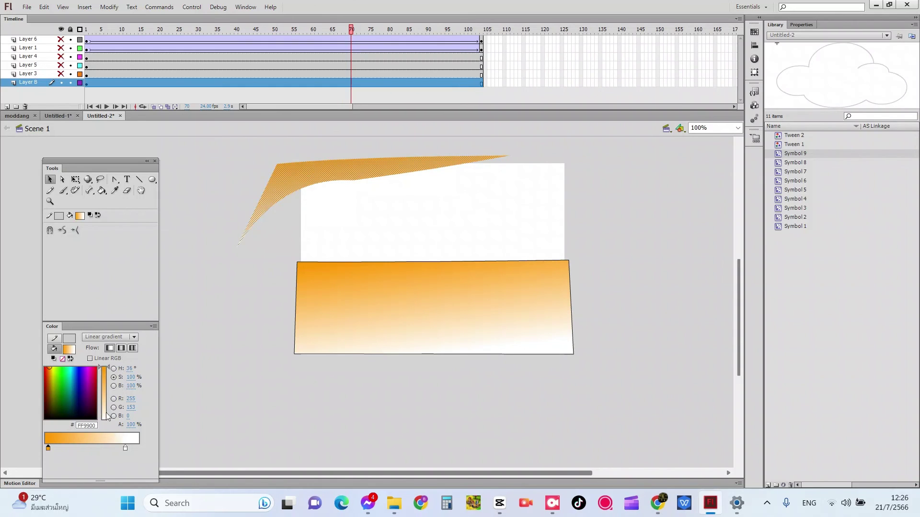
left_click(48, 449)
left_click_drag(48, 448, 47, 448)
double_click(46, 448)
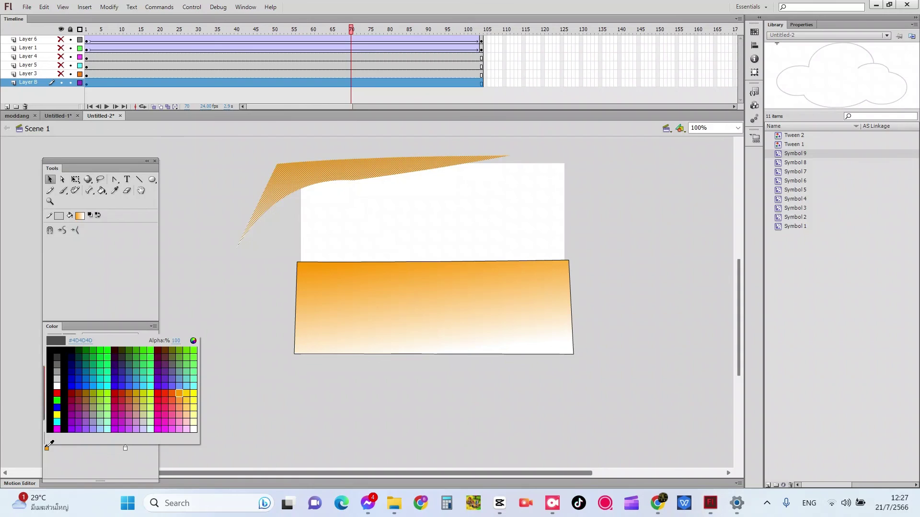
left_click(180, 406)
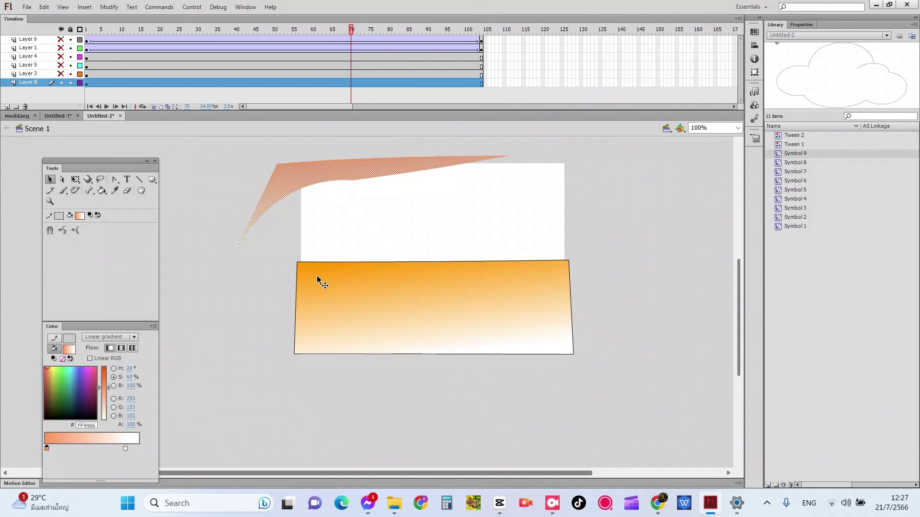
Move the curved streak onto the upper part of the ground shape and deselect it
left_click_drag(304, 179, 352, 279)
left_click(259, 254)
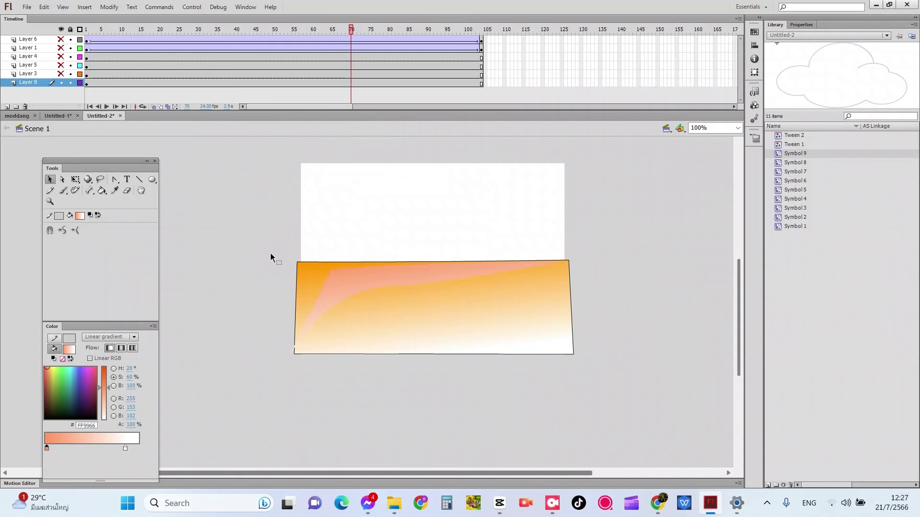
left_click(334, 269)
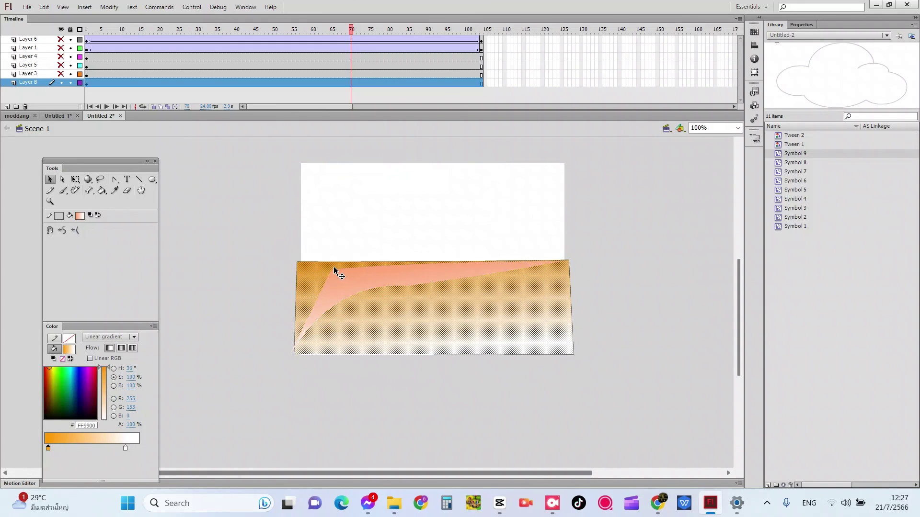
double_click(332, 269)
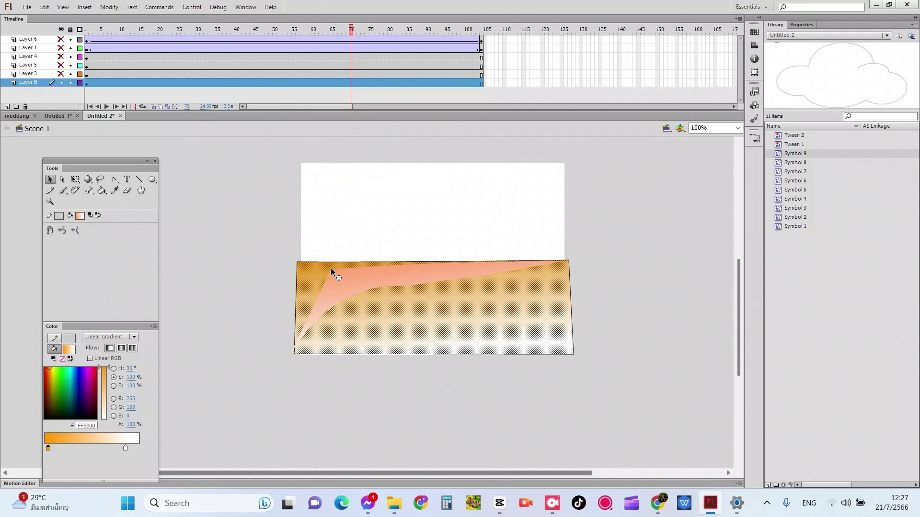
left_click(268, 280)
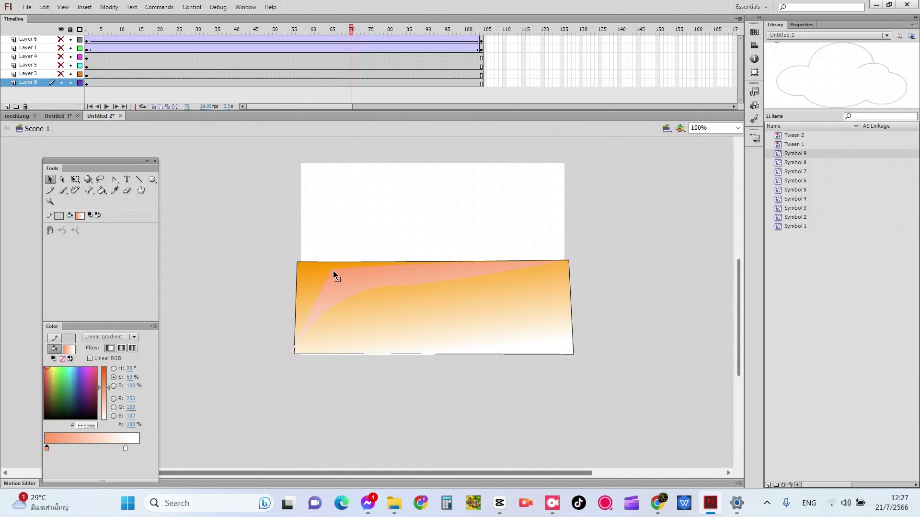
Pull the streak's upper-left corner and edges inward to make it slimmer and more curved
left_click_drag(332, 272, 337, 278)
left_click_drag(436, 286, 424, 283)
left_click_drag(337, 275, 342, 283)
mouse_move(415, 285)
left_mouse_down()
mouse_move(402, 278)
mouse_move(411, 280)
left_mouse_up()
Try to shift the slim streak slightly and place a copy of it lower on the ground
left_click(338, 289)
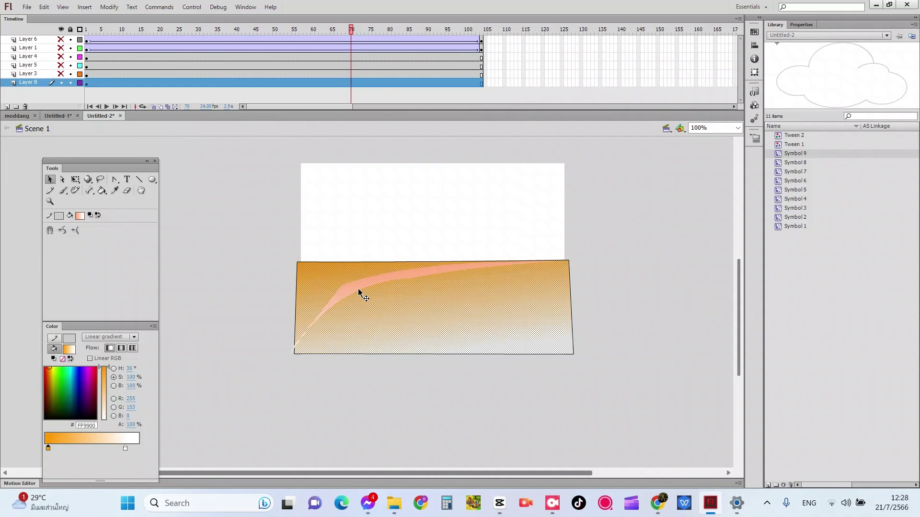
left_click(355, 288)
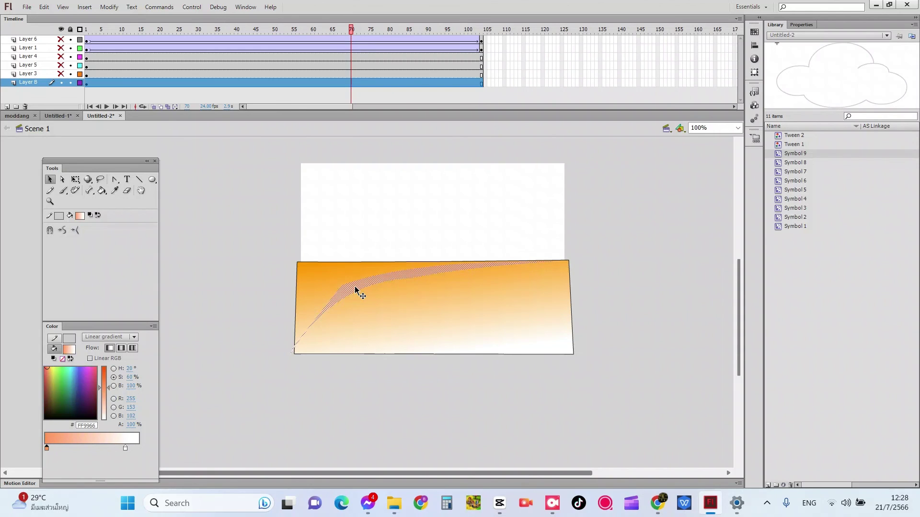
mouse_move(355, 288)
left_mouse_down()
mouse_move(436, 335)
mouse_move(355, 302)
mouse_move(352, 290)
left_mouse_up()
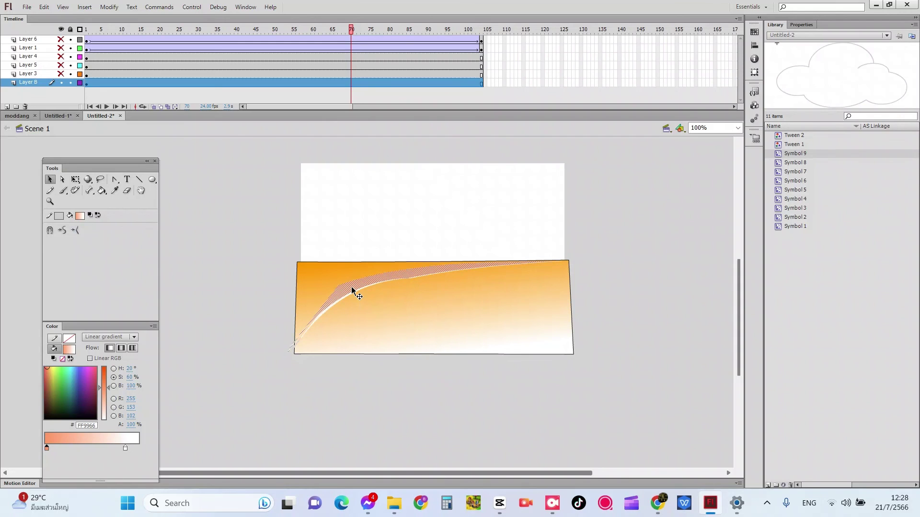
key("shift+Up")
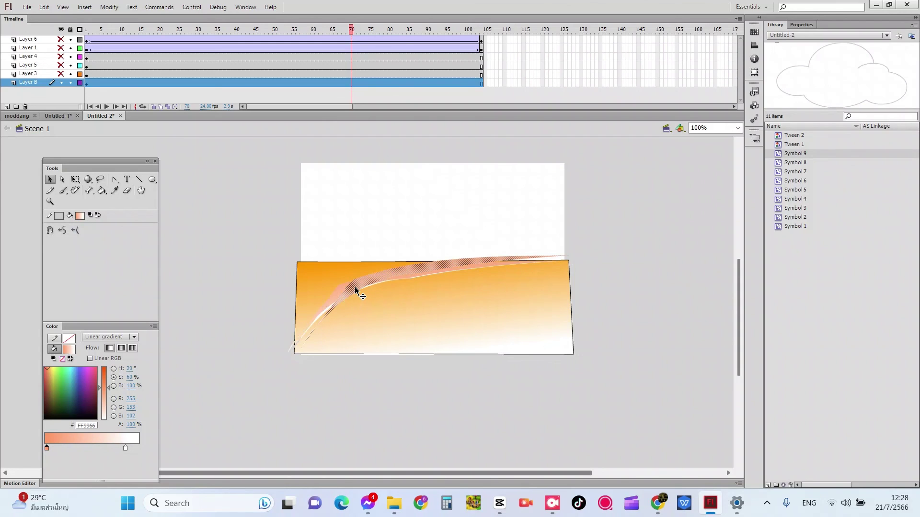
key("Down")
key("Down")
left_click_drag(362, 289, 370, 344)
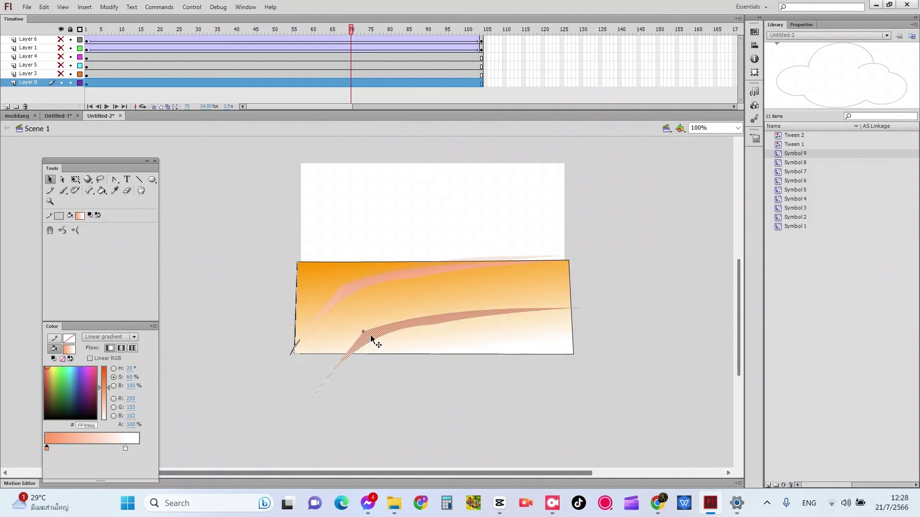
Try to shrink the lower streak copy toward its lower-right corner with Free Transform and delete it
left_click(76, 187)
left_click(75, 180)
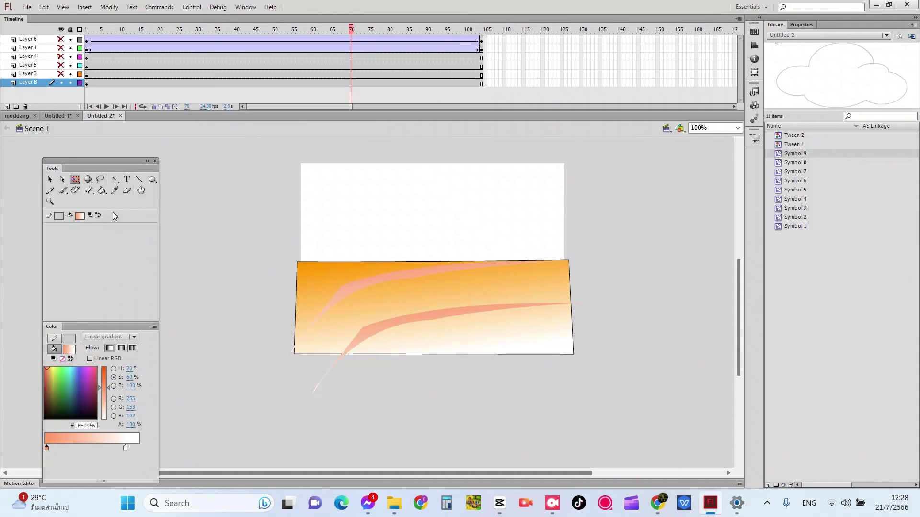
left_click(370, 335)
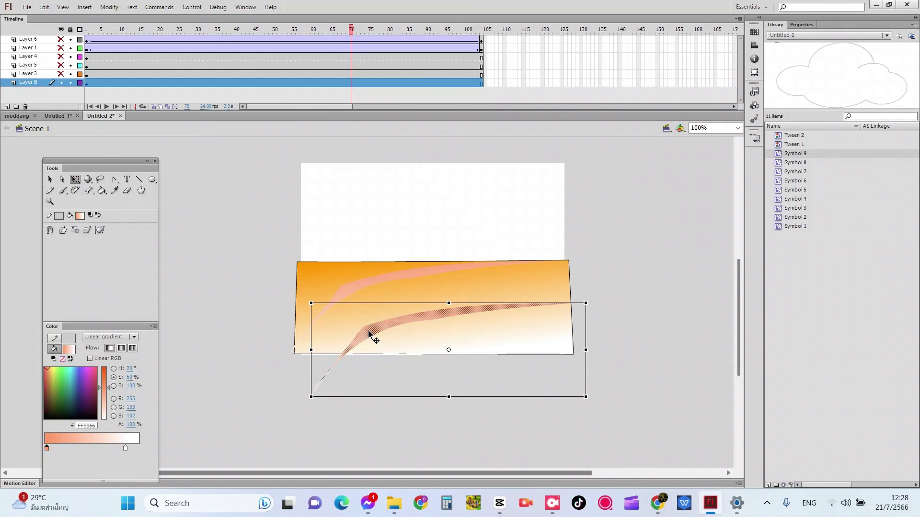
left_click_drag(313, 303, 426, 346)
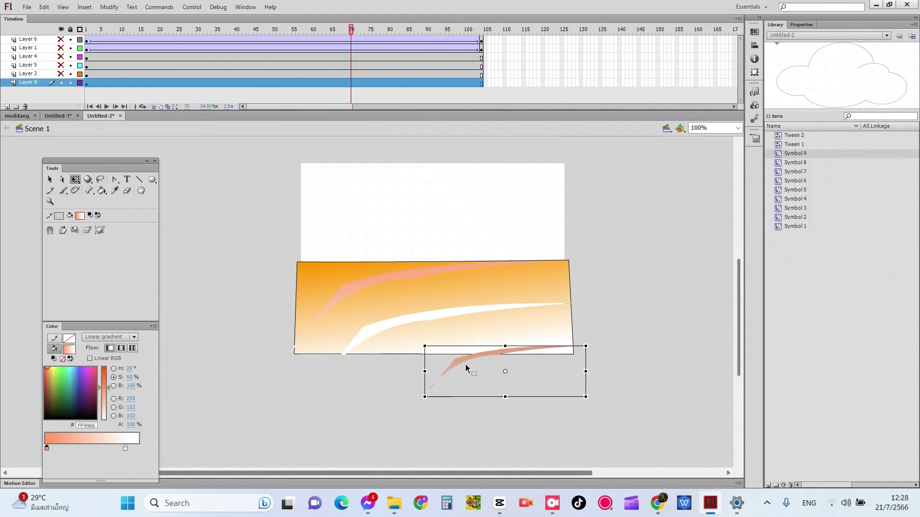
mouse_move(466, 366)
left_mouse_down()
mouse_move(383, 324)
mouse_move(467, 308)
mouse_move(573, 435)
mouse_move(349, 400)
left_mouse_up()
key("Delete")
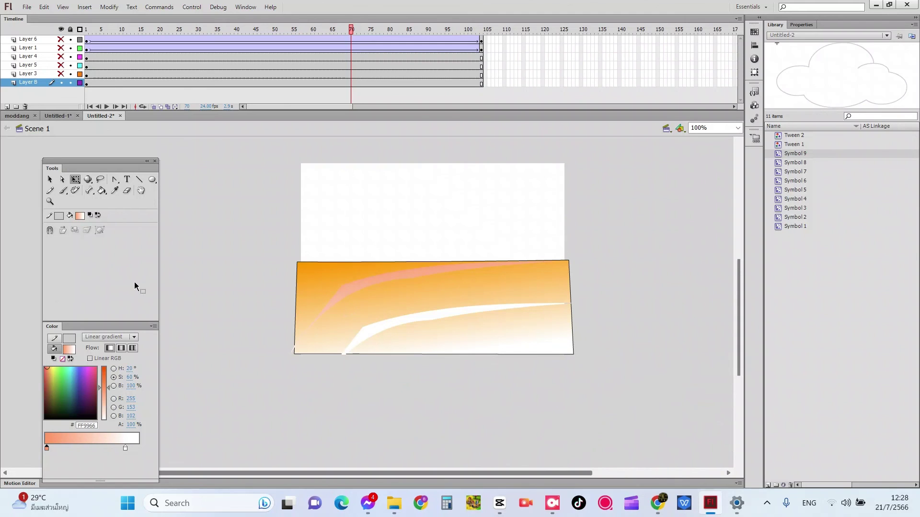
Undo the lower copy's deletion and scaling, along with the streak's duplication and shifts
key("ctrl+z")
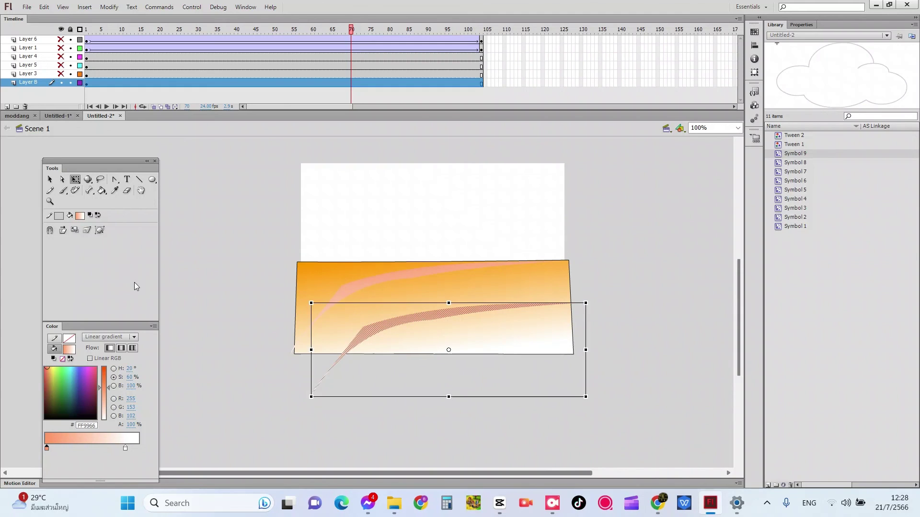
key("ctrl+z")
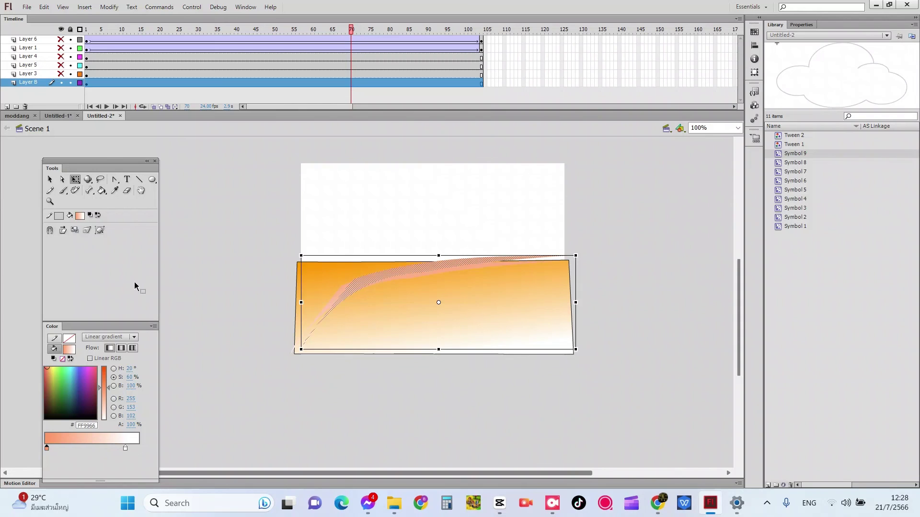
key("ctrl+z")
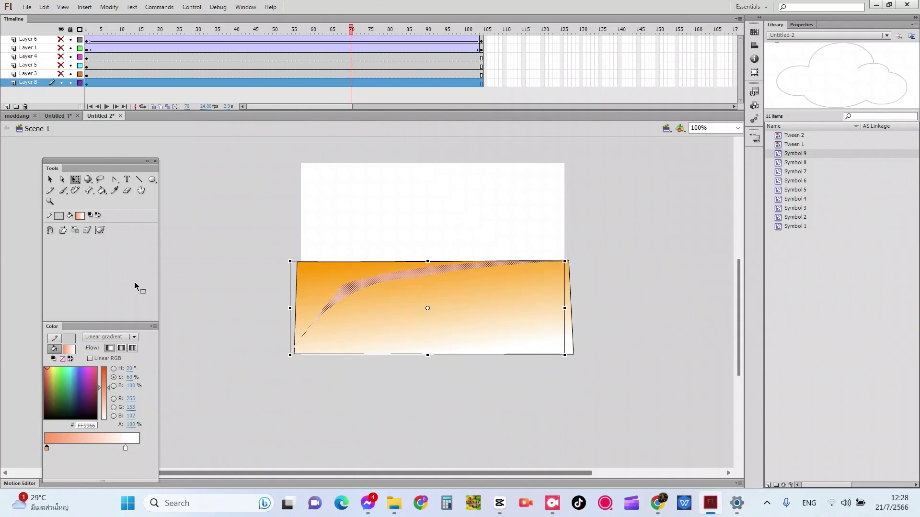
Reshape the pink streak into a short taper along the ground's upper-right edge and test the movie
left_click(348, 301)
left_click(250, 333)
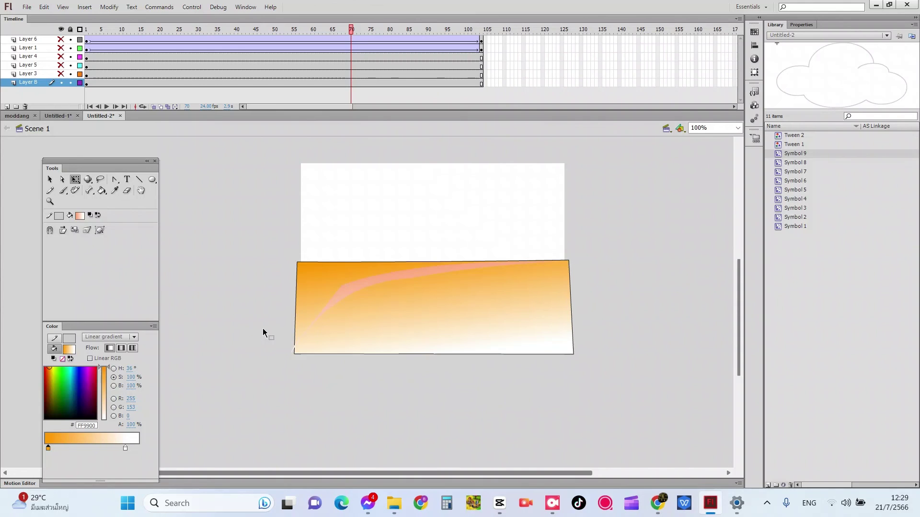
mouse_move(349, 281)
left_mouse_down()
mouse_move(353, 289)
mouse_move(341, 287)
mouse_move(352, 289)
mouse_move(331, 305)
mouse_move(333, 294)
left_mouse_up()
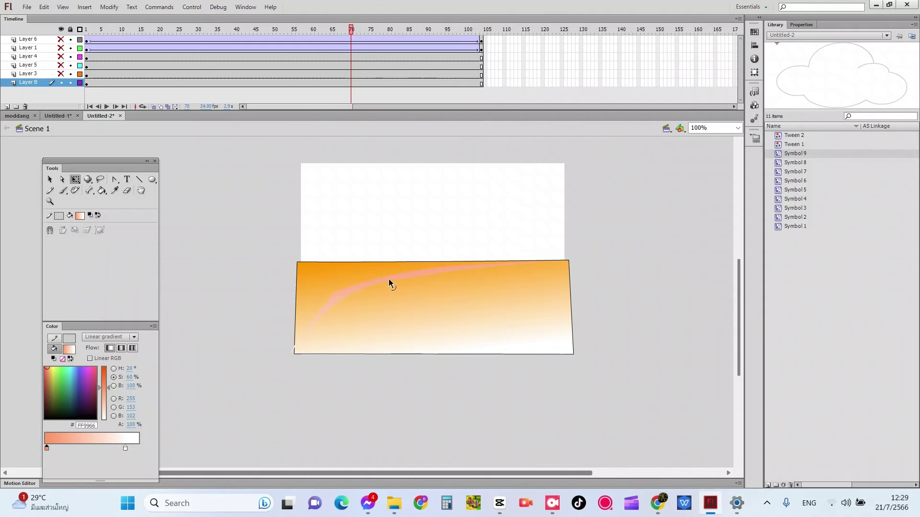
mouse_move(388, 279)
left_mouse_down()
mouse_move(355, 294)
mouse_move(382, 270)
mouse_move(375, 266)
left_mouse_up()
key("ctrl+Return")
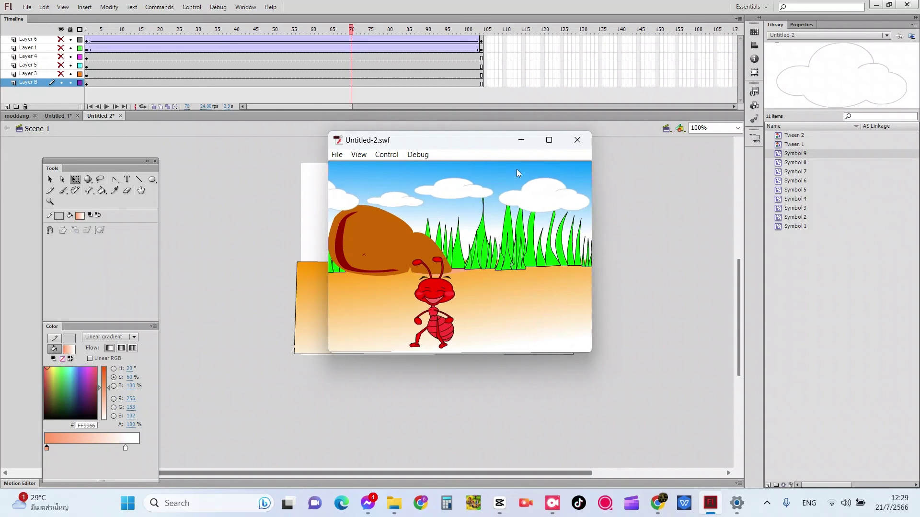
left_click(587, 136)
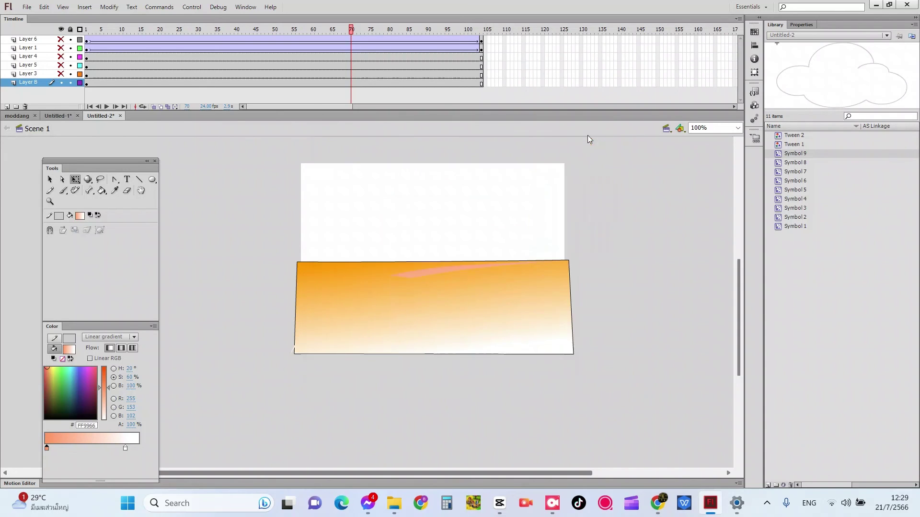
Make Layers 6, 1, 4, 5 and 3 visible again and select the grass on Layer 5
left_click(61, 48)
left_click(61, 56)
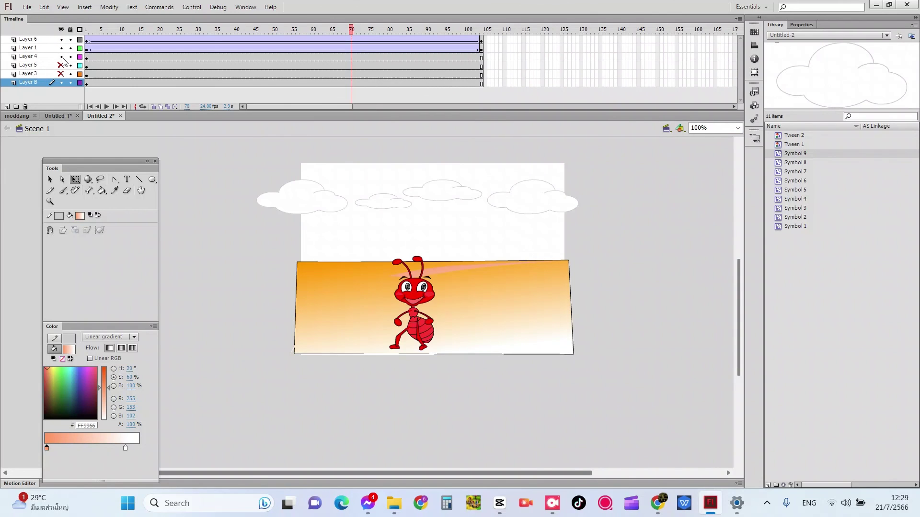
left_click(60, 65)
left_click(61, 74)
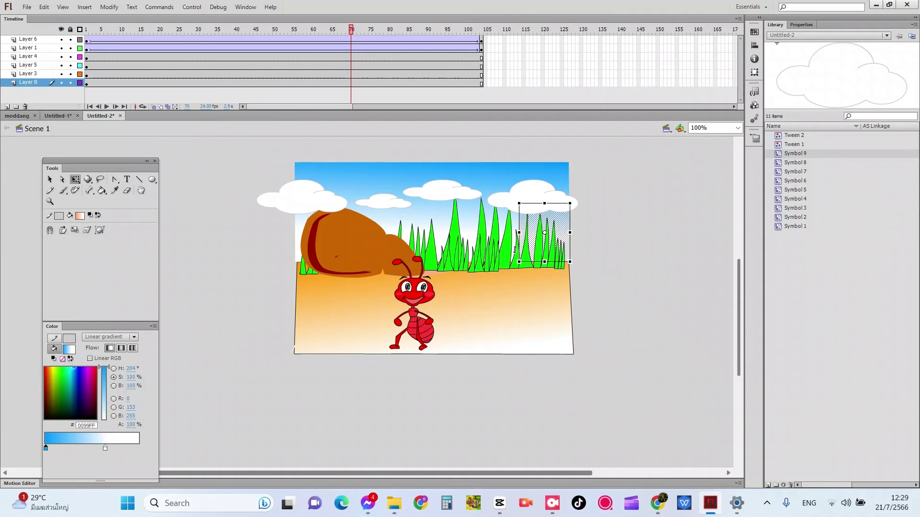
left_click(485, 255)
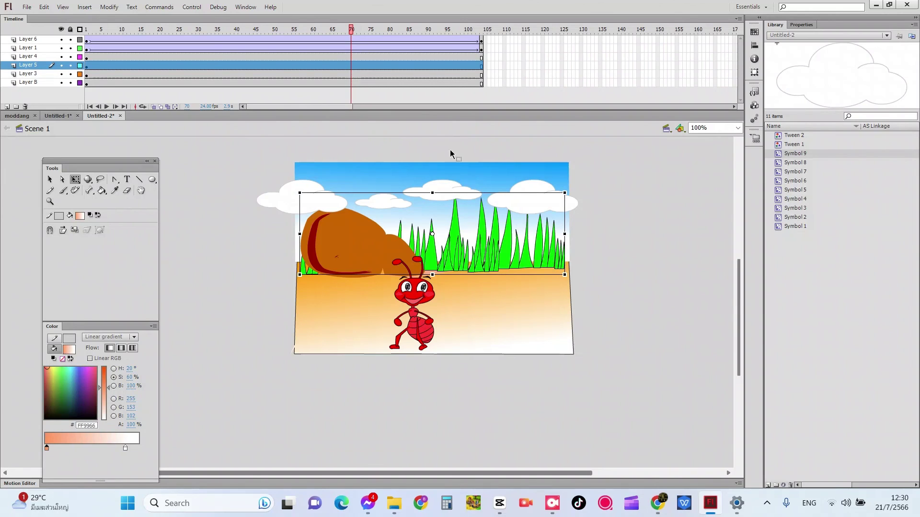
Export the movie as a Windows AVI named Untitled-2 with 24 bit color, smoothing on and sound disabled
left_click(27, 7)
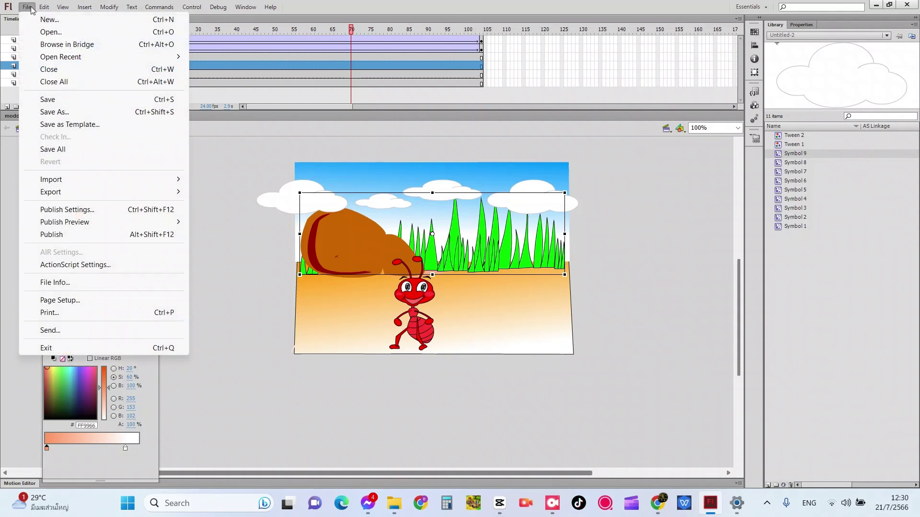
mouse_move(155, 180)
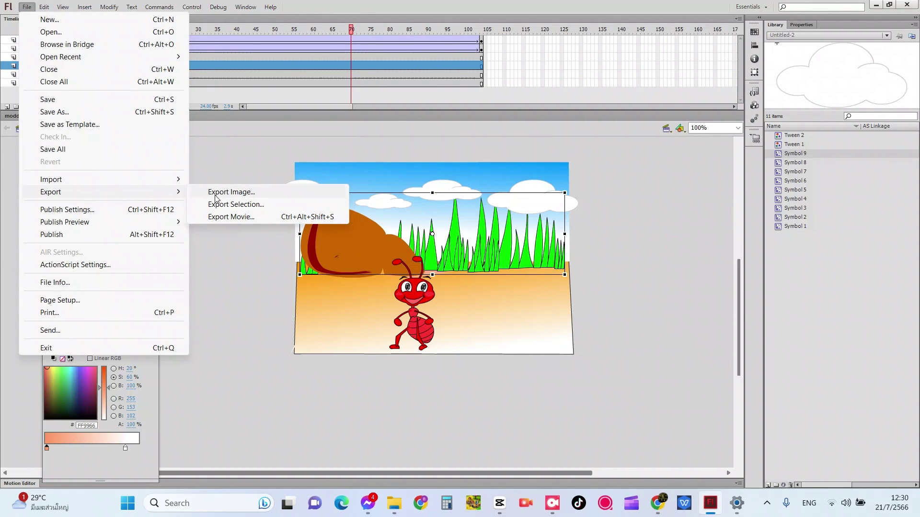
left_click(237, 218)
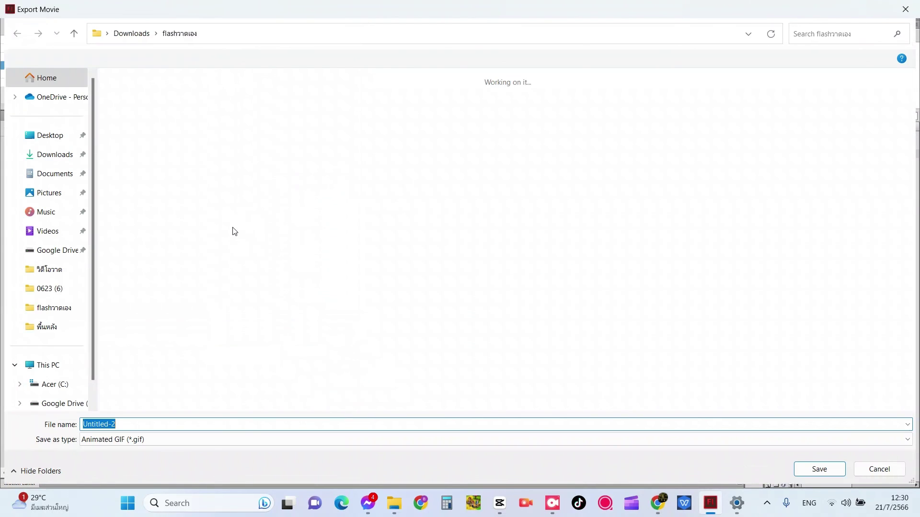
left_click(174, 441)
left_click(174, 440)
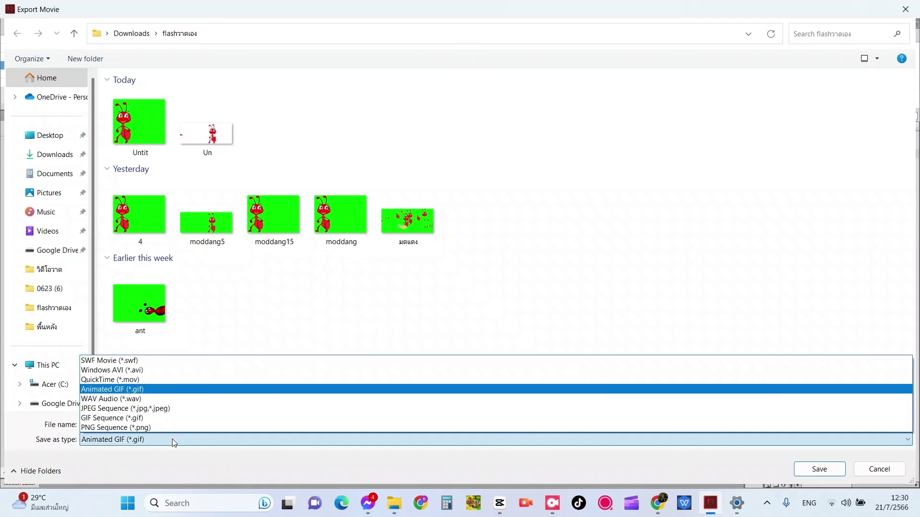
left_click(183, 382)
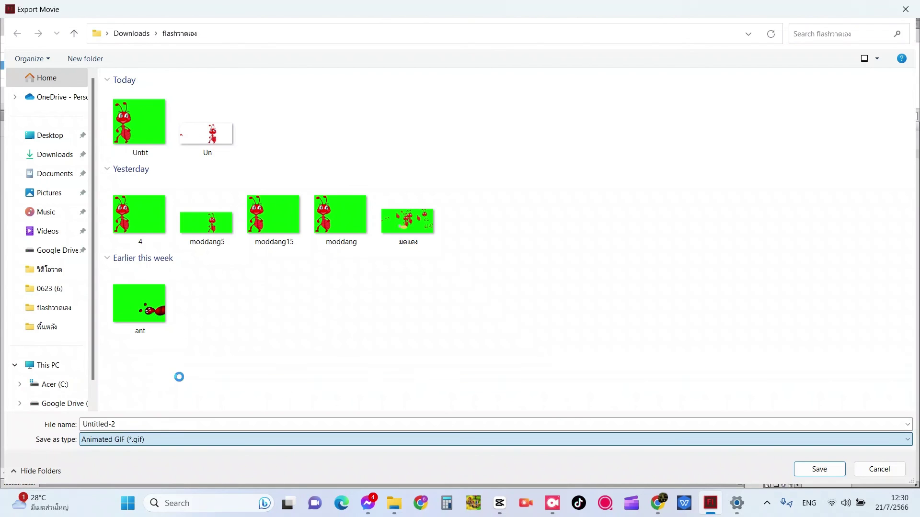
left_click(162, 441)
left_click(156, 370)
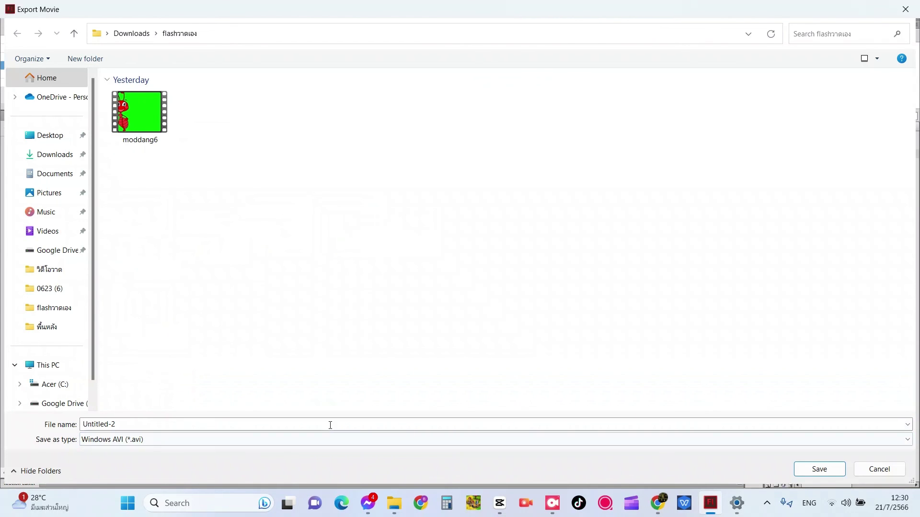
left_click(815, 468)
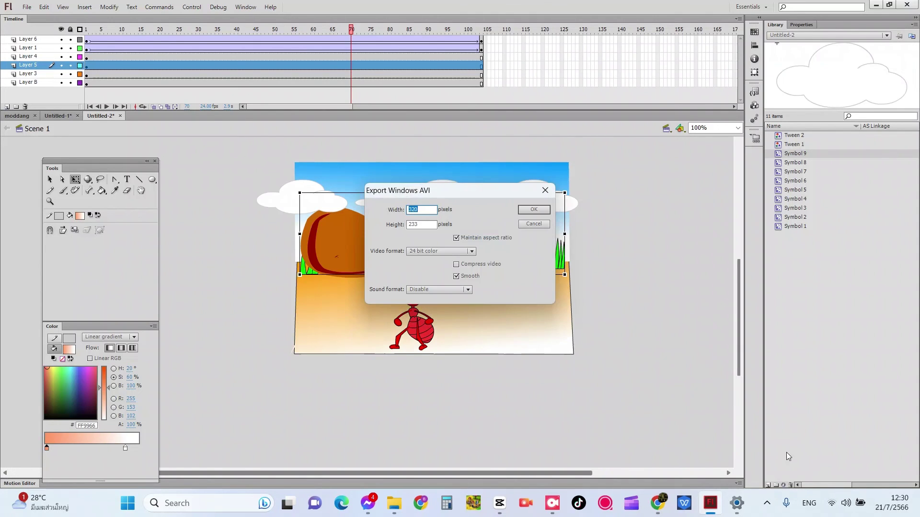
left_click(524, 209)
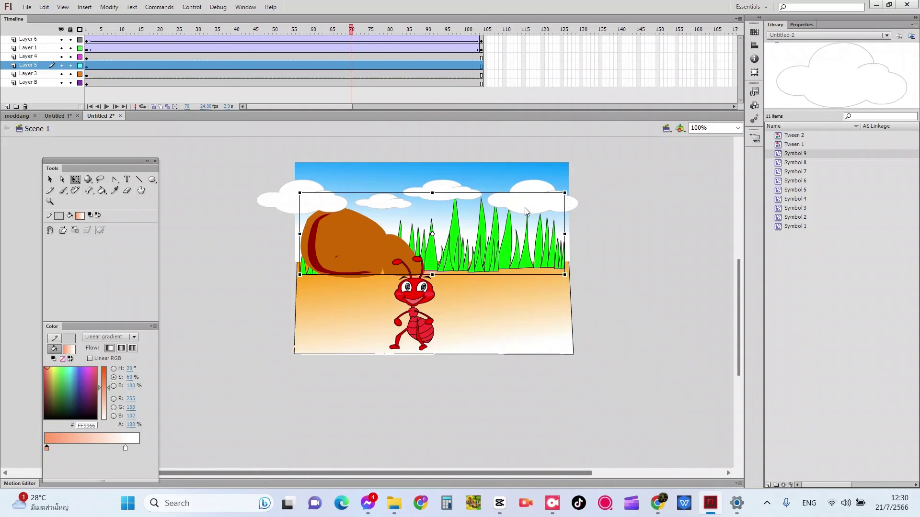